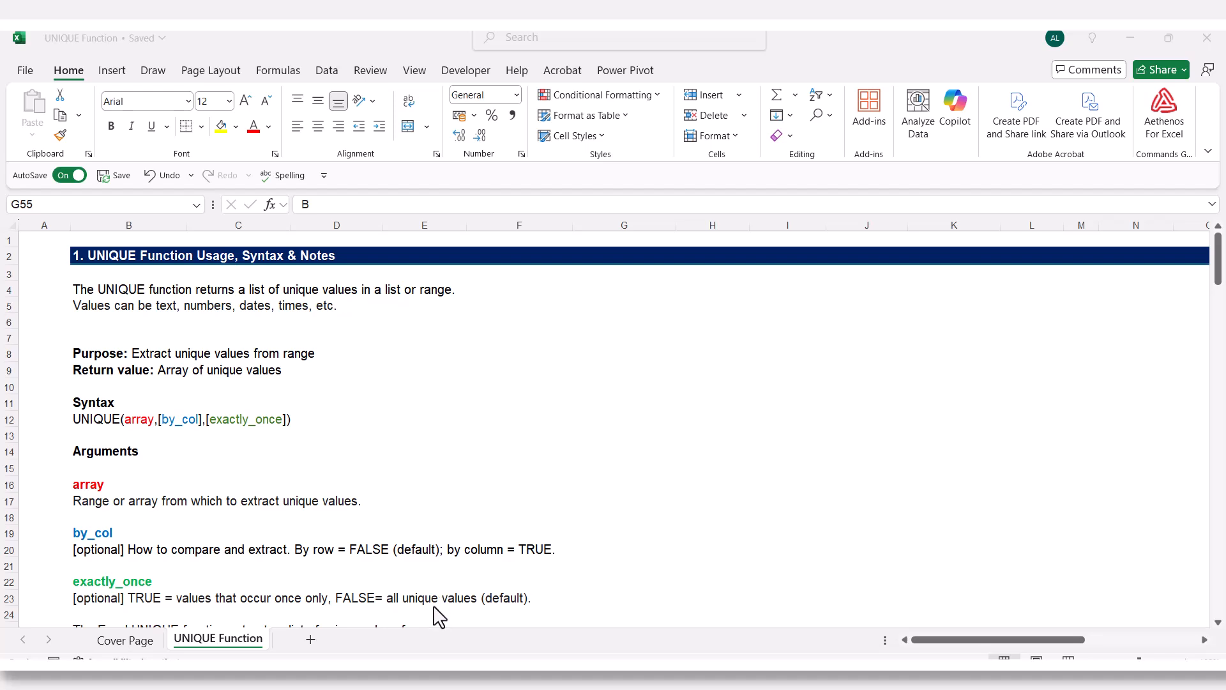
Step: Review the UNIQUE syntax and argument notes and the source country list in the Examples section
{"action": "scroll", "coordinate": [439, 616], "scroll_direction": "down", "scroll_amount": 11}
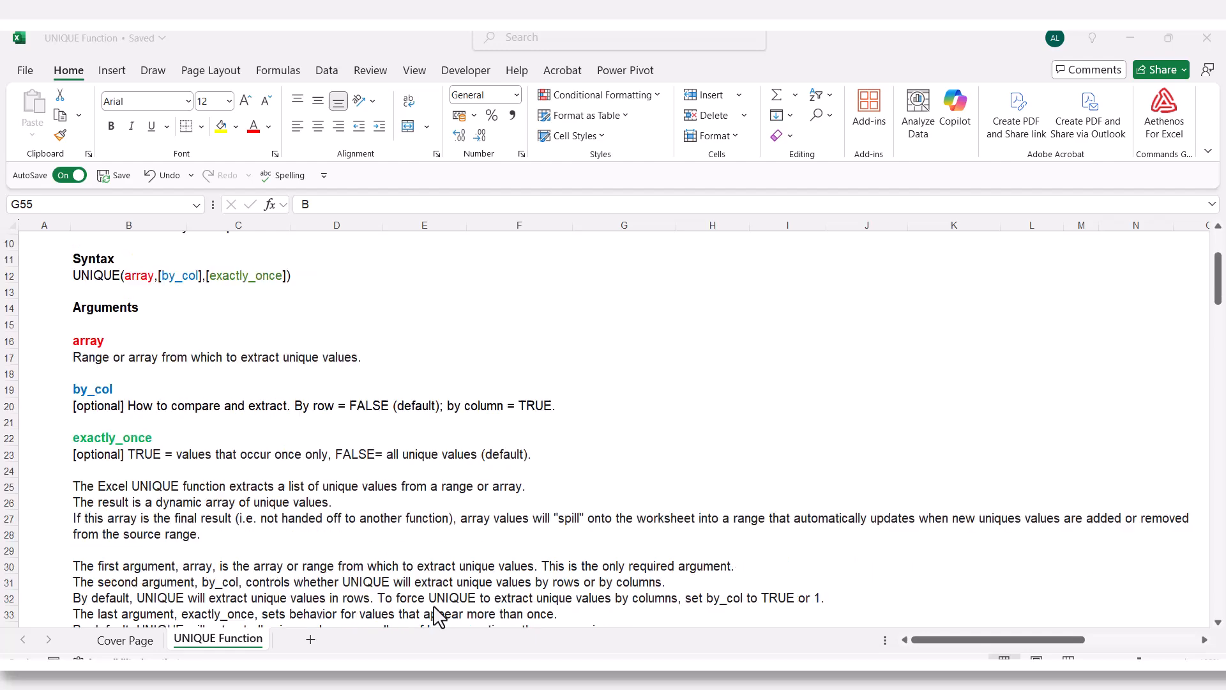
{"action": "scroll", "coordinate": [439, 616], "scroll_direction": "down", "scroll_amount": 3}
{"action": "scroll", "coordinate": [436, 614], "scroll_direction": "up", "scroll_amount": 2}
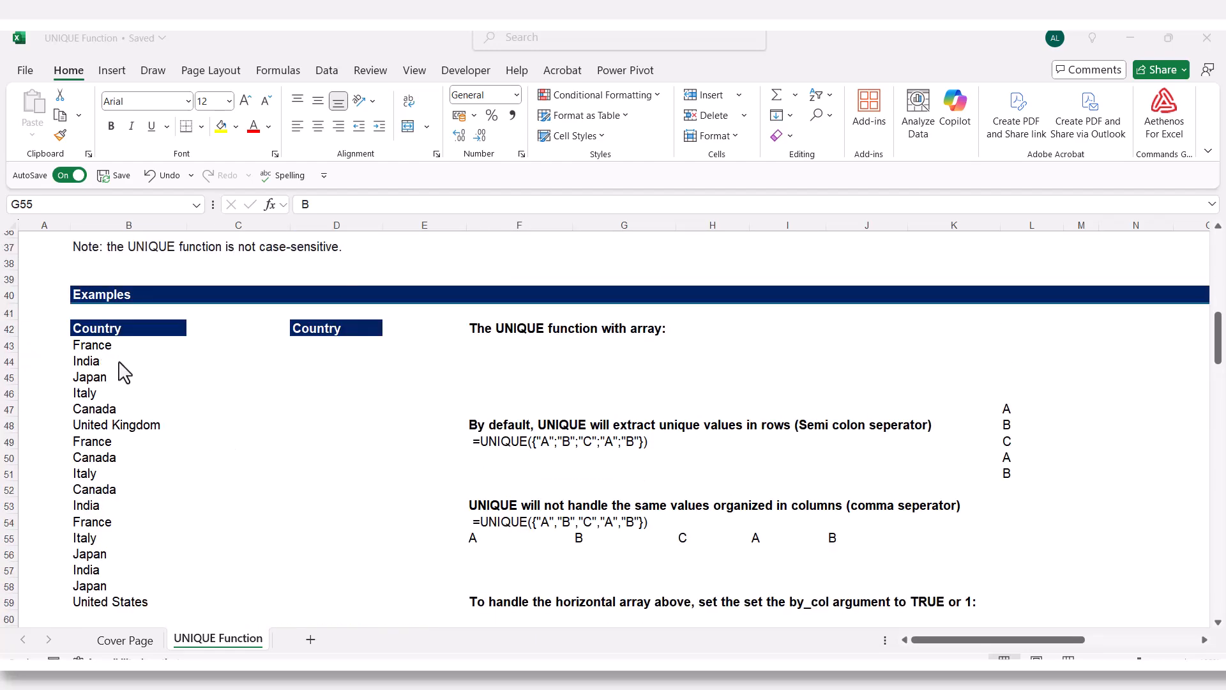
{"action": "left_click_drag", "start_coordinate": [112, 343], "coordinate": [126, 585]}
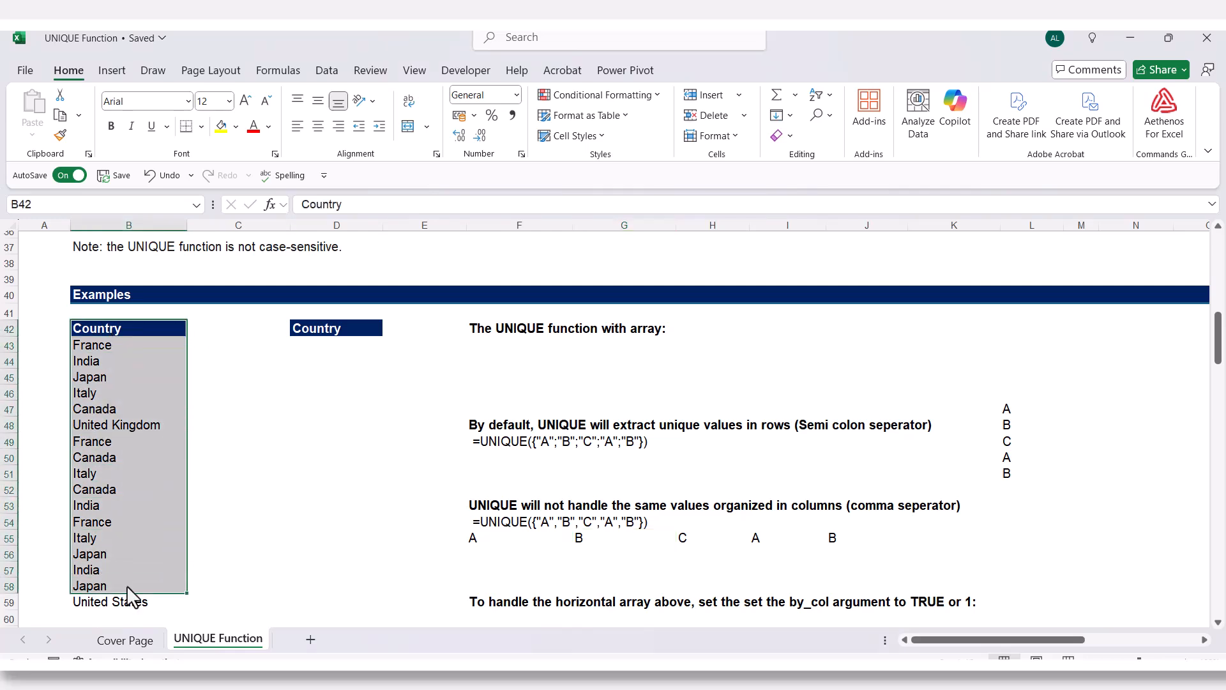
{"action": "left_click", "coordinate": [113, 370]}
{"action": "left_click", "coordinate": [86, 445]}
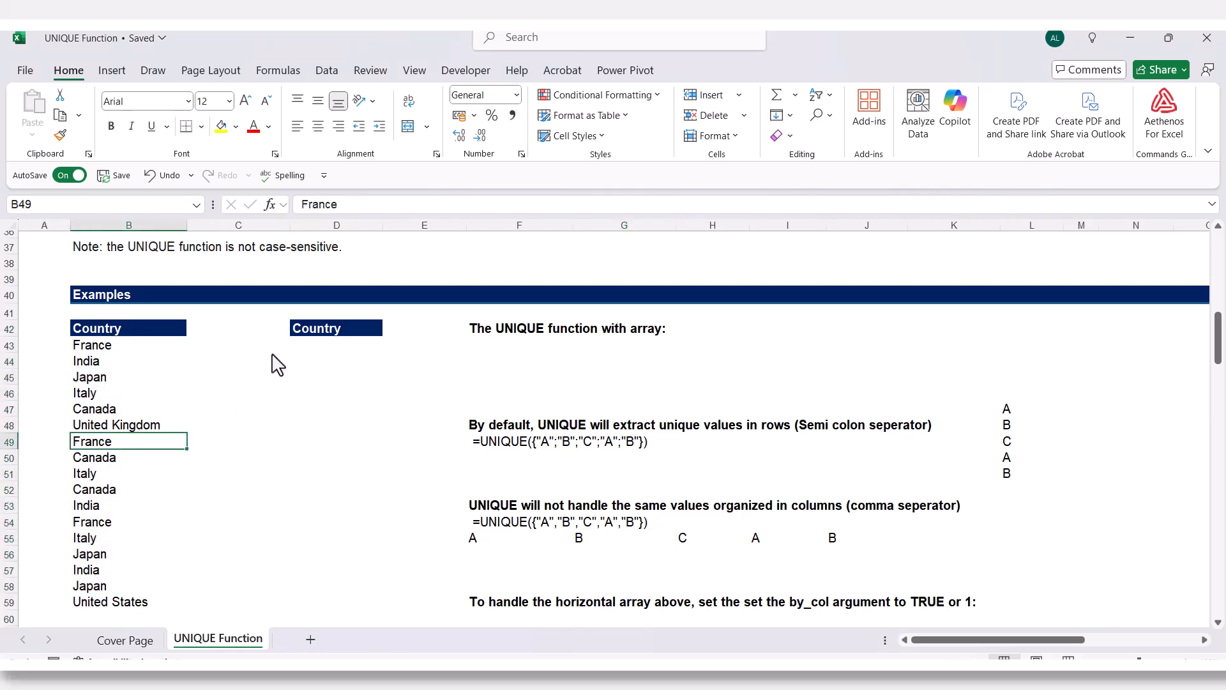
Step: Extract the unique countries into cell D43 with the formula =UNIQUE(B43:B59)
{"action": "left_click", "coordinate": [318, 348]}
{"action": "type", "text": "="}
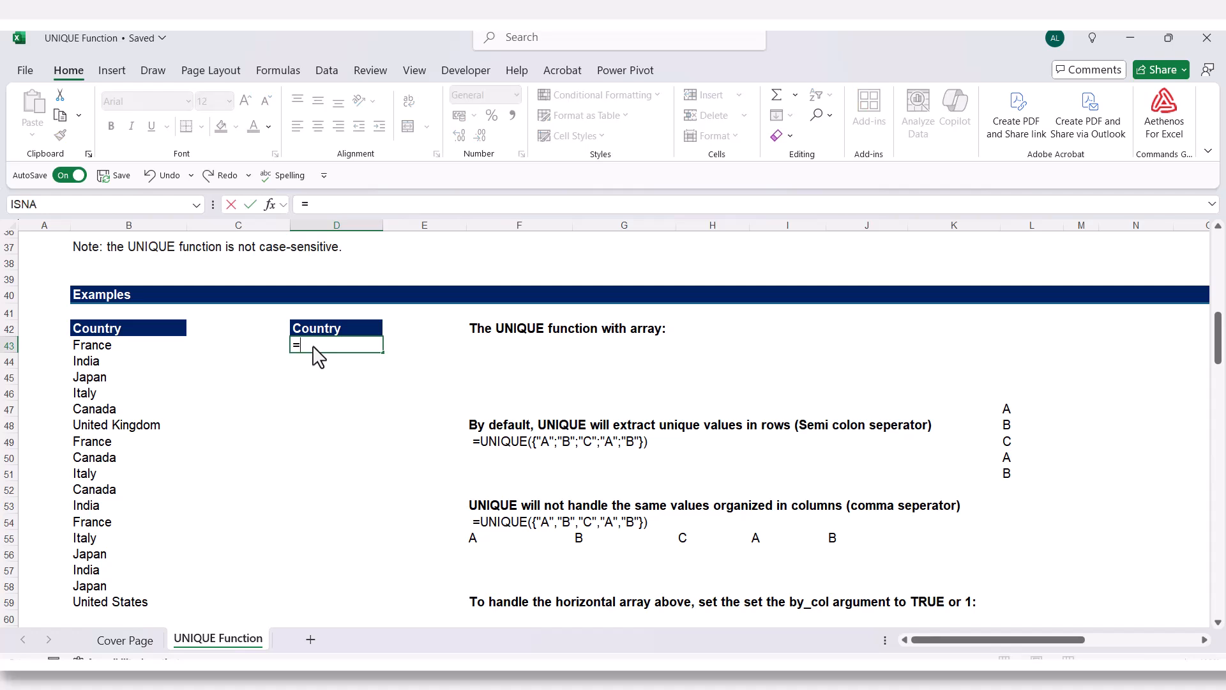
{"action": "type", "text": "uni"}
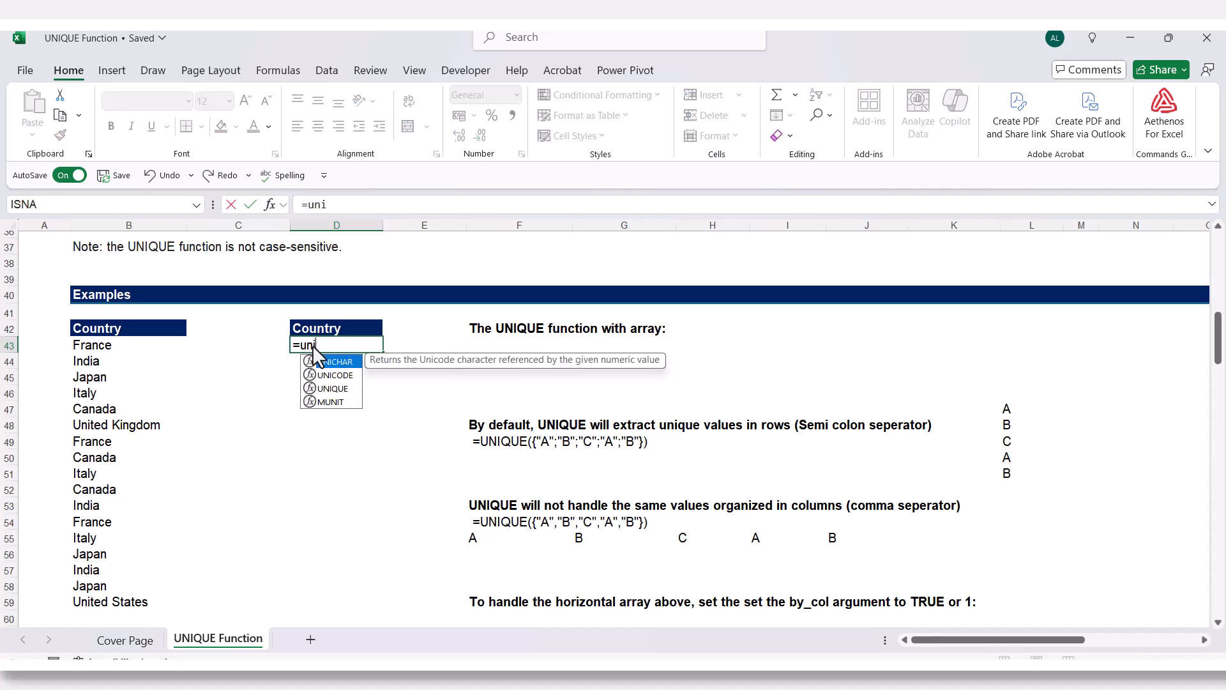
{"action": "key", "text": "Down"}
{"action": "key", "text": "Down"}
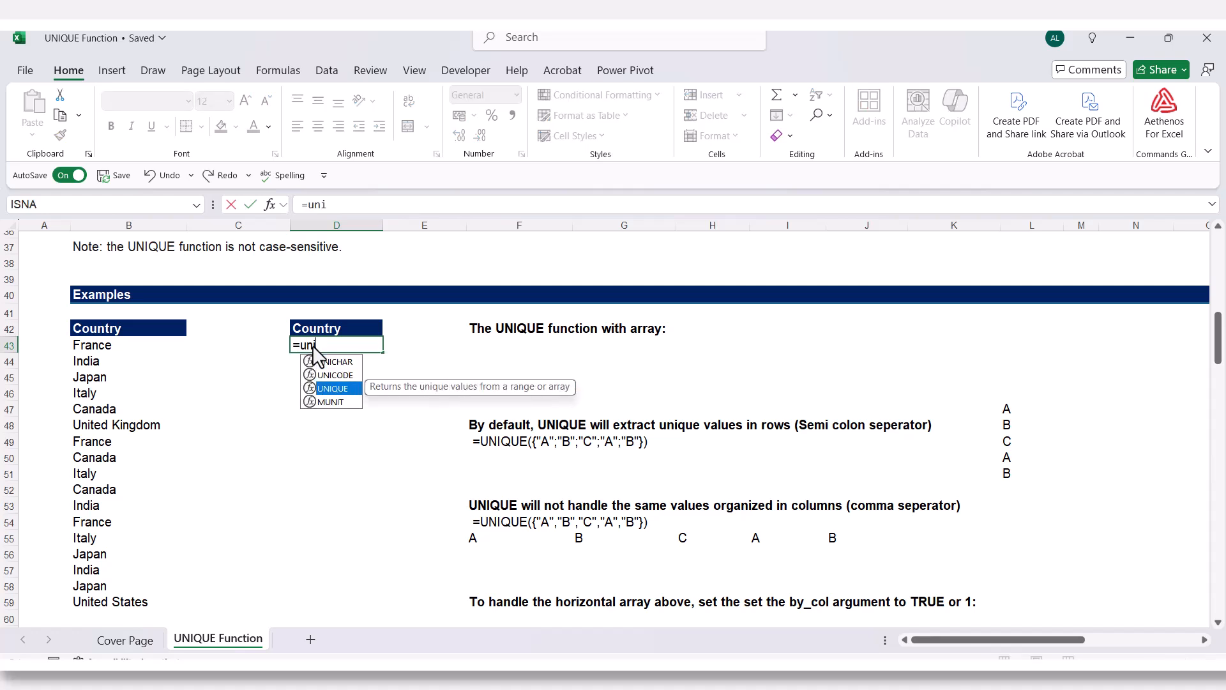
{"action": "key", "text": "Tab"}
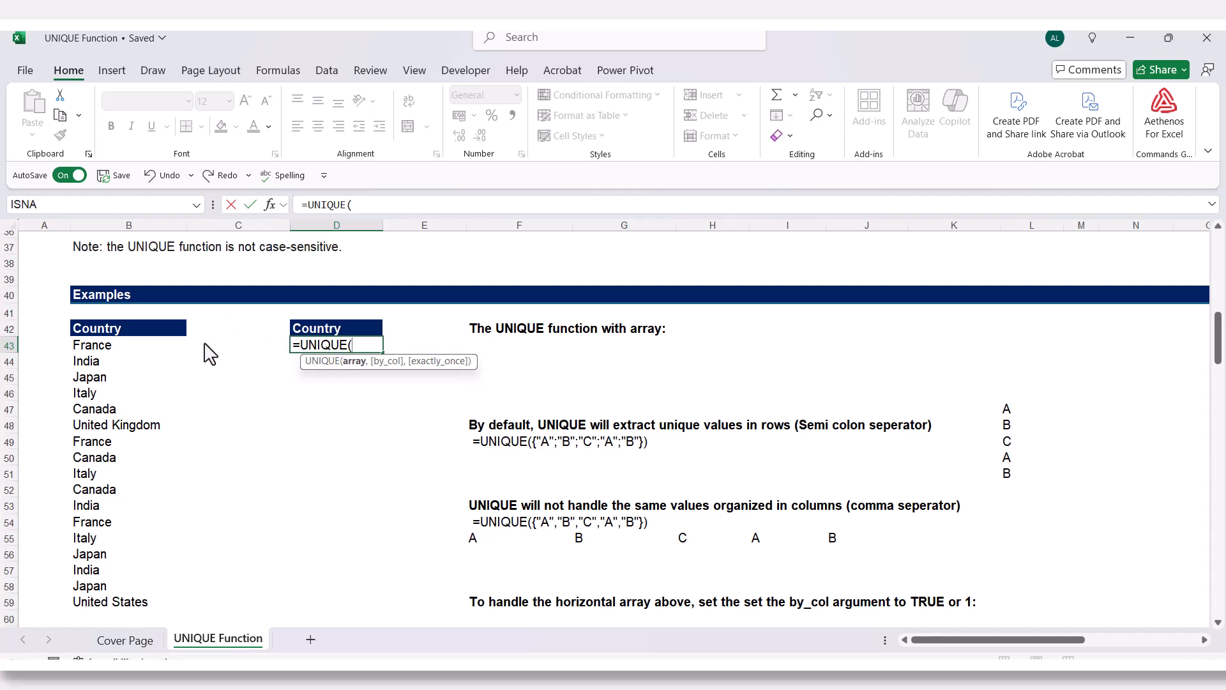
{"action": "left_click_drag", "start_coordinate": [114, 348], "coordinate": [119, 609]}
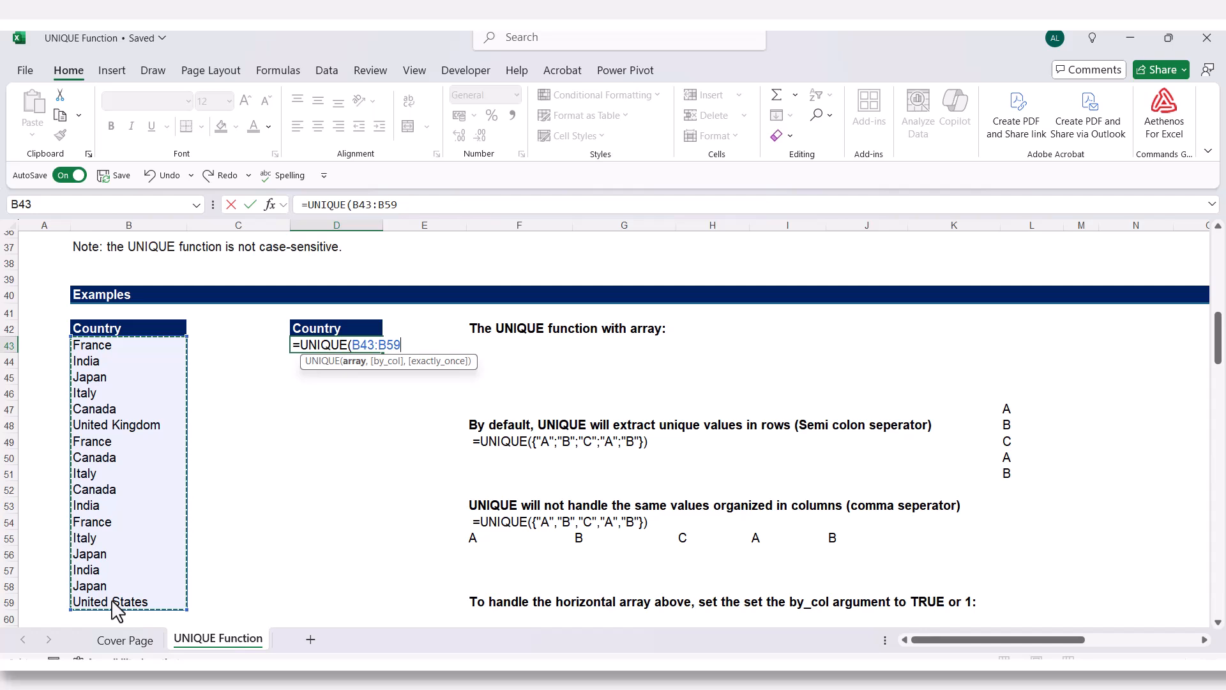
{"action": "type", "text": ")"}
{"action": "key", "text": "Return"}
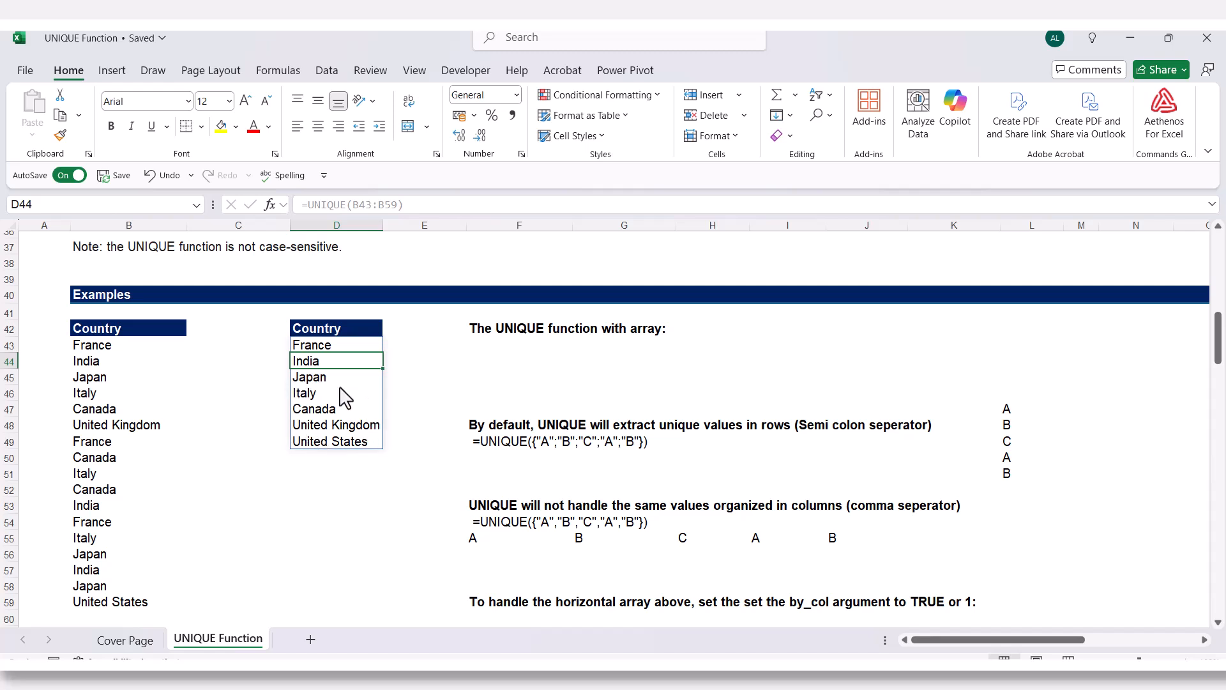
{"action": "left_click", "coordinate": [411, 377]}
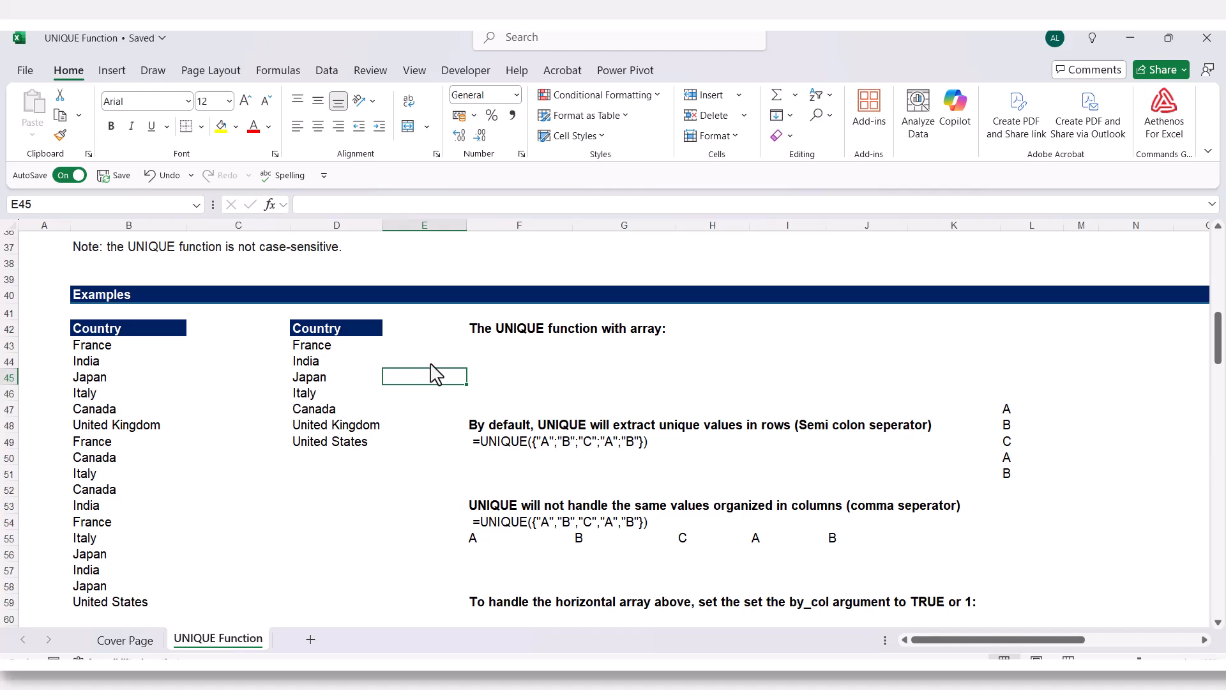
Step: Enter the formula =UNIQUE({"A";"B";"C";"A";"B"}) in cell F43 under the "The UNIQUE function with array" heading
{"action": "left_click", "coordinate": [484, 351]}
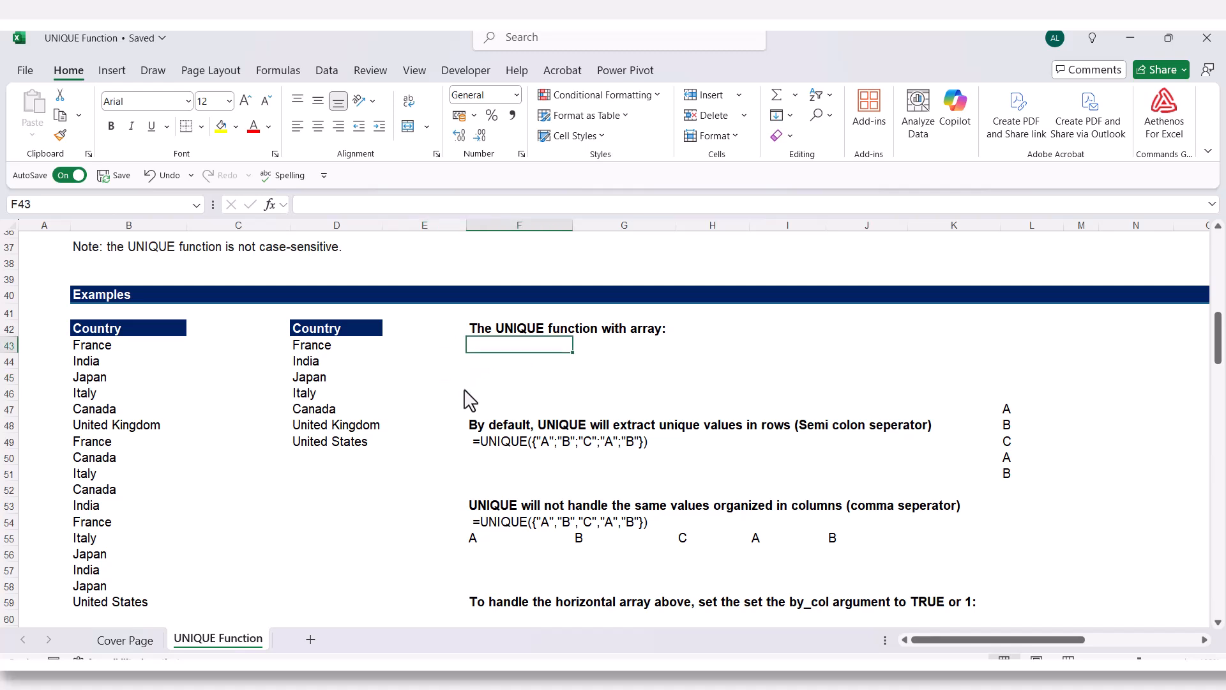
{"action": "type", "text": "="}
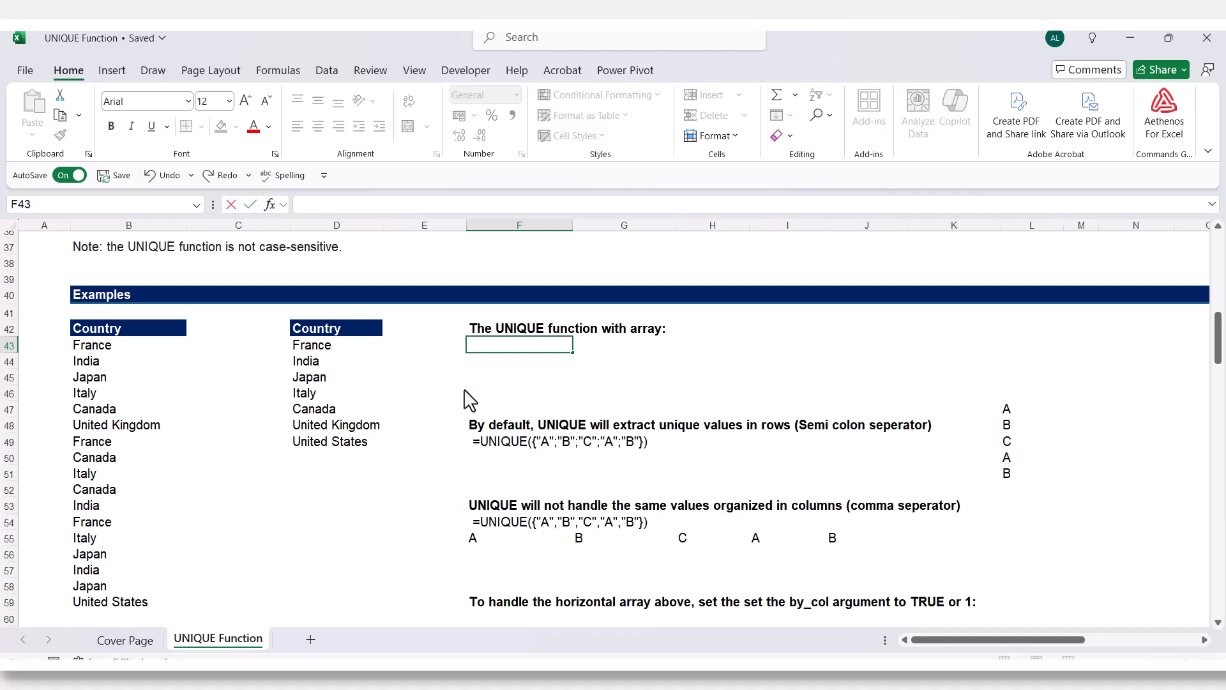
{"action": "type", "text": "un"}
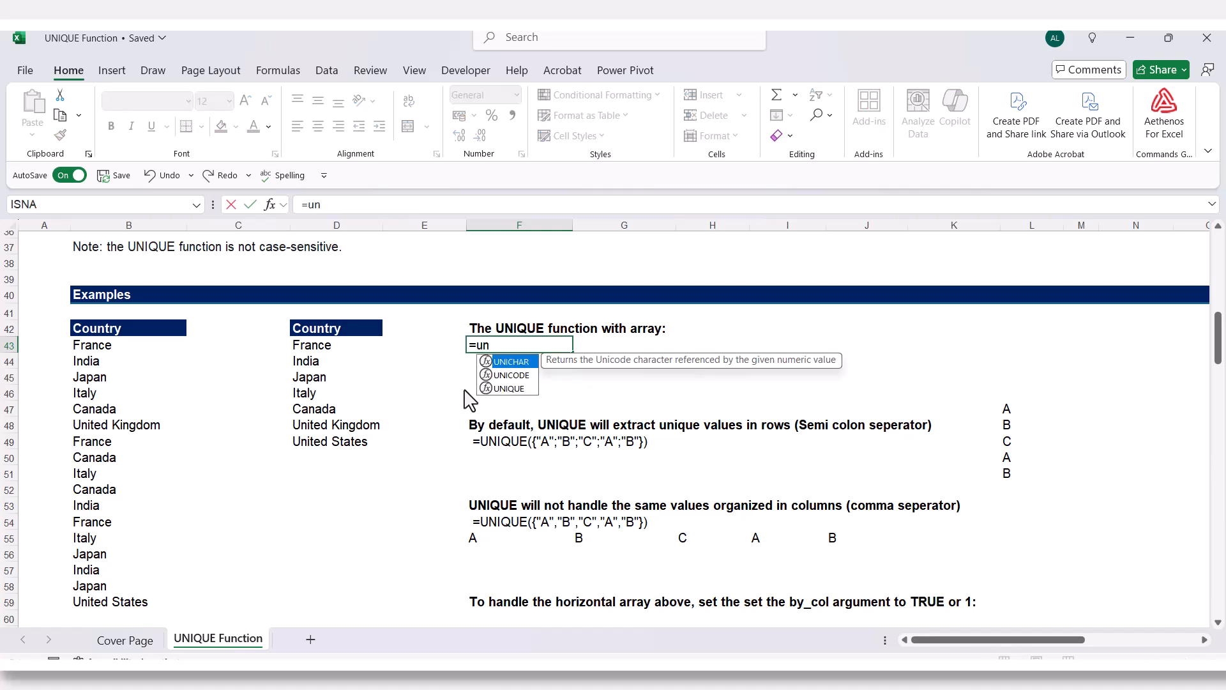
{"action": "key", "text": "Down"}
{"action": "key", "text": "Down"}
{"action": "key", "text": "Tab"}
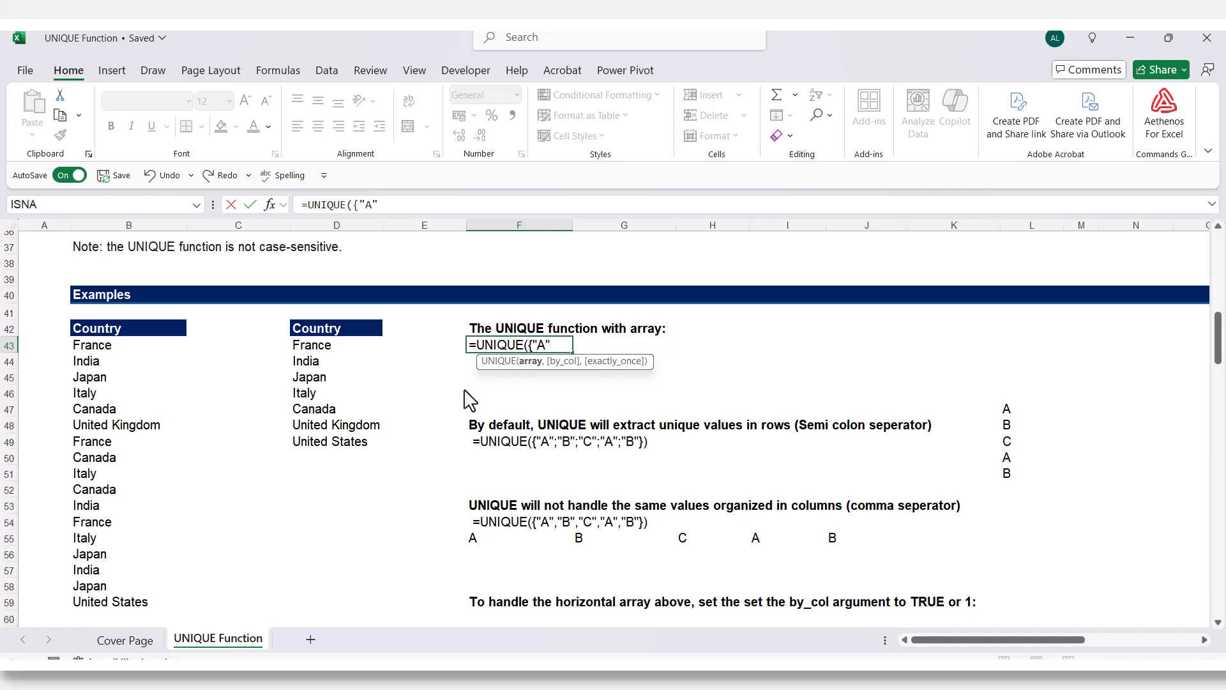
{"action": "type", "text": ";"}
{"action": "type", "text": "\"B\""}
{"action": "type", "text": ";\"C\";\"A\";\"B"}
{"action": "type", "text": "\"})"}
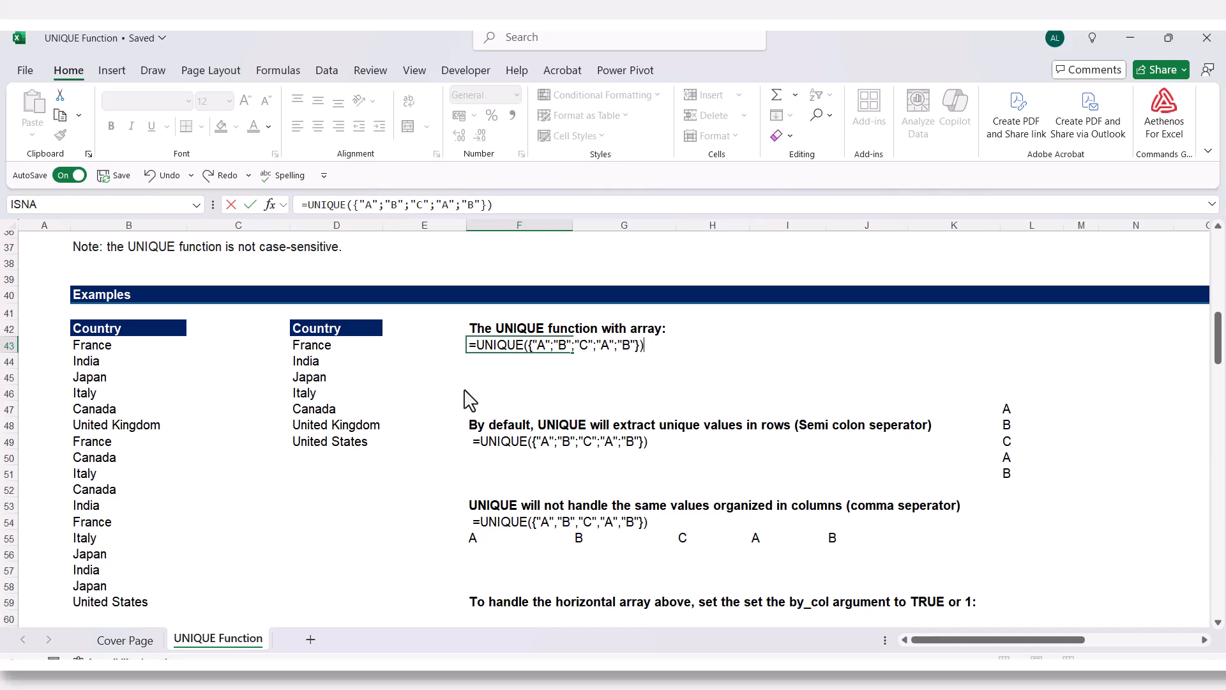
{"action": "key", "text": "Return"}
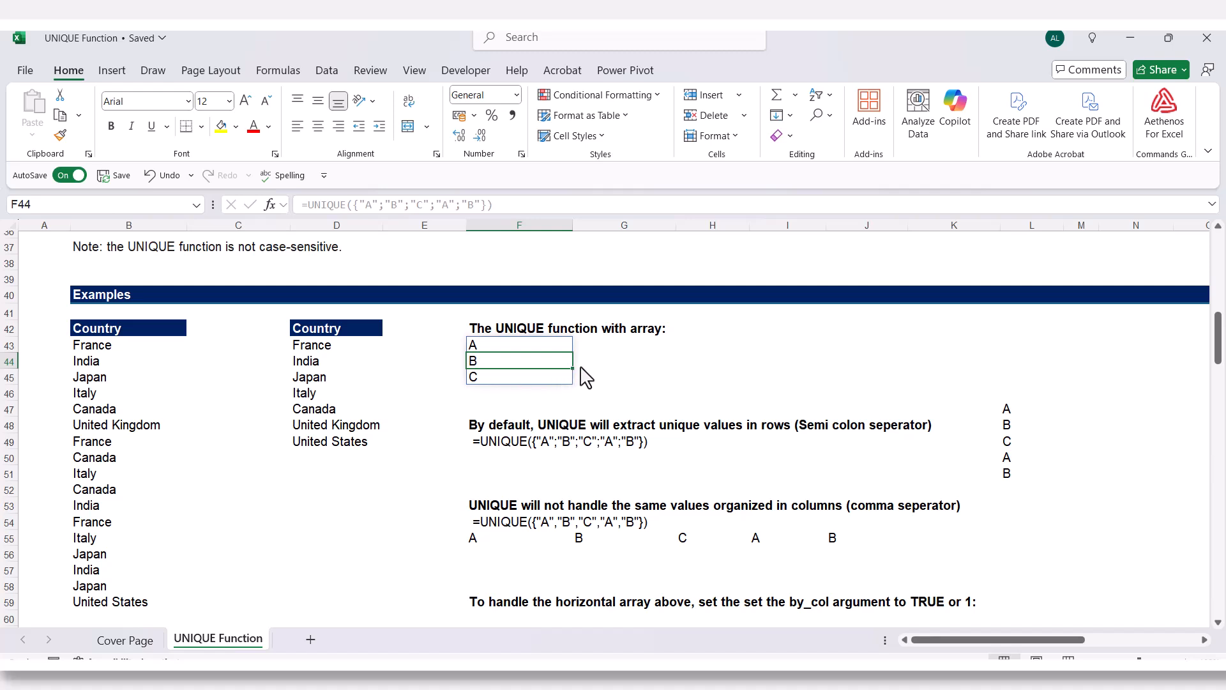
Step: Copy the text of the array formula in F43 and paste it into cell G43
{"action": "left_click", "coordinate": [551, 350]}
{"action": "left_click_drag", "start_coordinate": [501, 205], "coordinate": [275, 210]}
{"action": "right_click", "coordinate": [329, 204]}
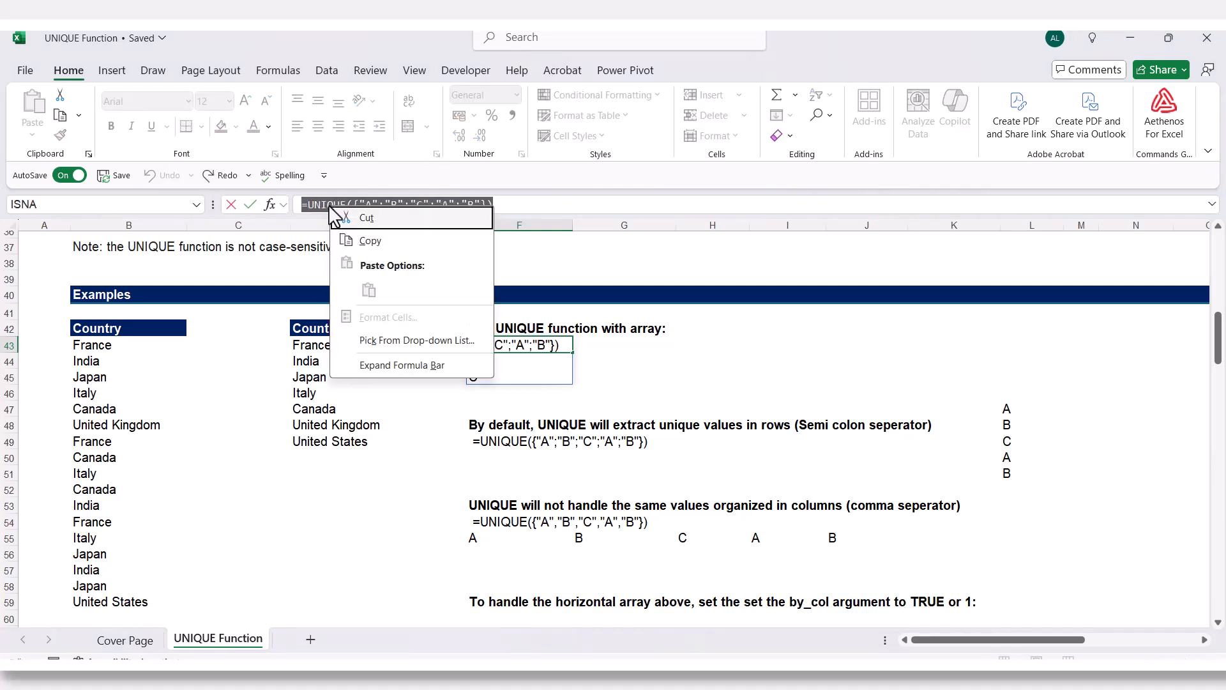
{"action": "left_click", "coordinate": [359, 242]}
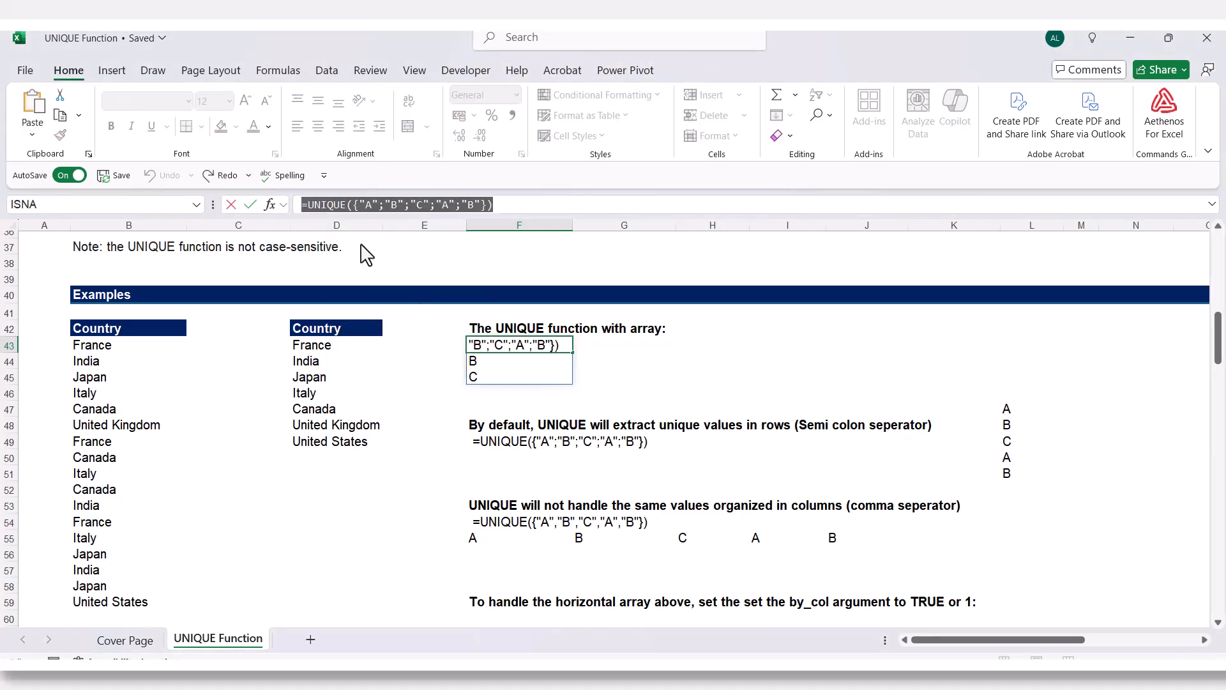
{"action": "key", "text": "Escape"}
{"action": "left_click", "coordinate": [665, 348]}
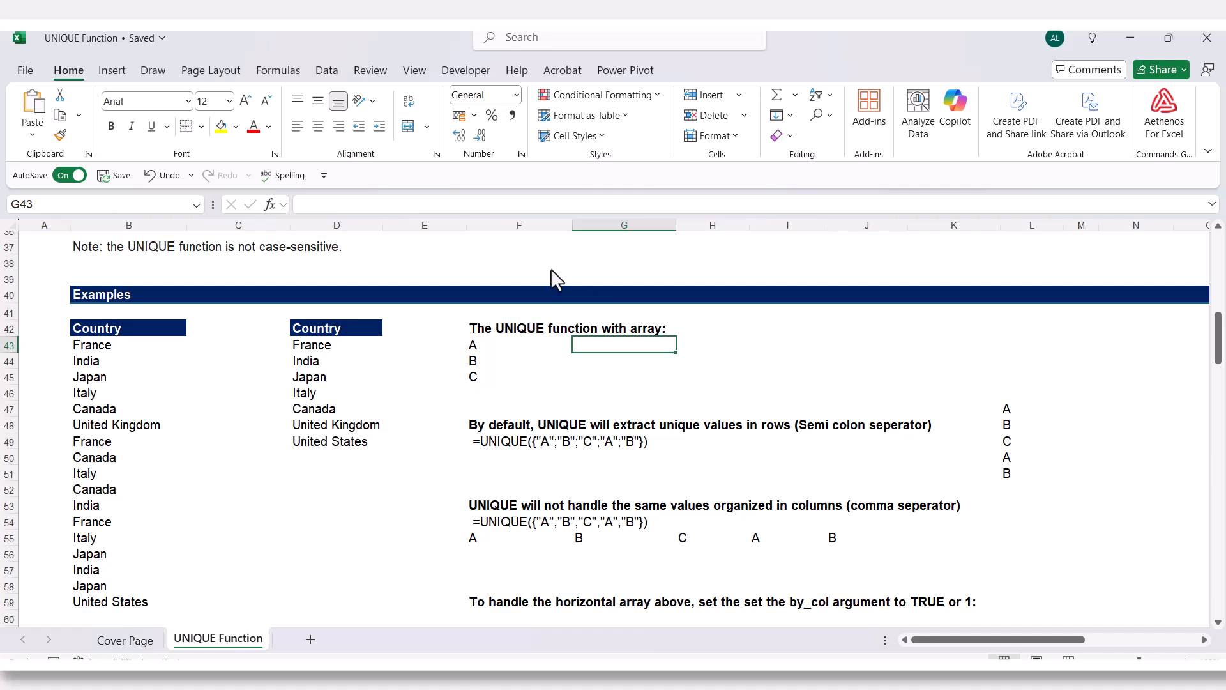
{"action": "right_click", "coordinate": [412, 204]}
{"action": "left_click", "coordinate": [454, 285]}
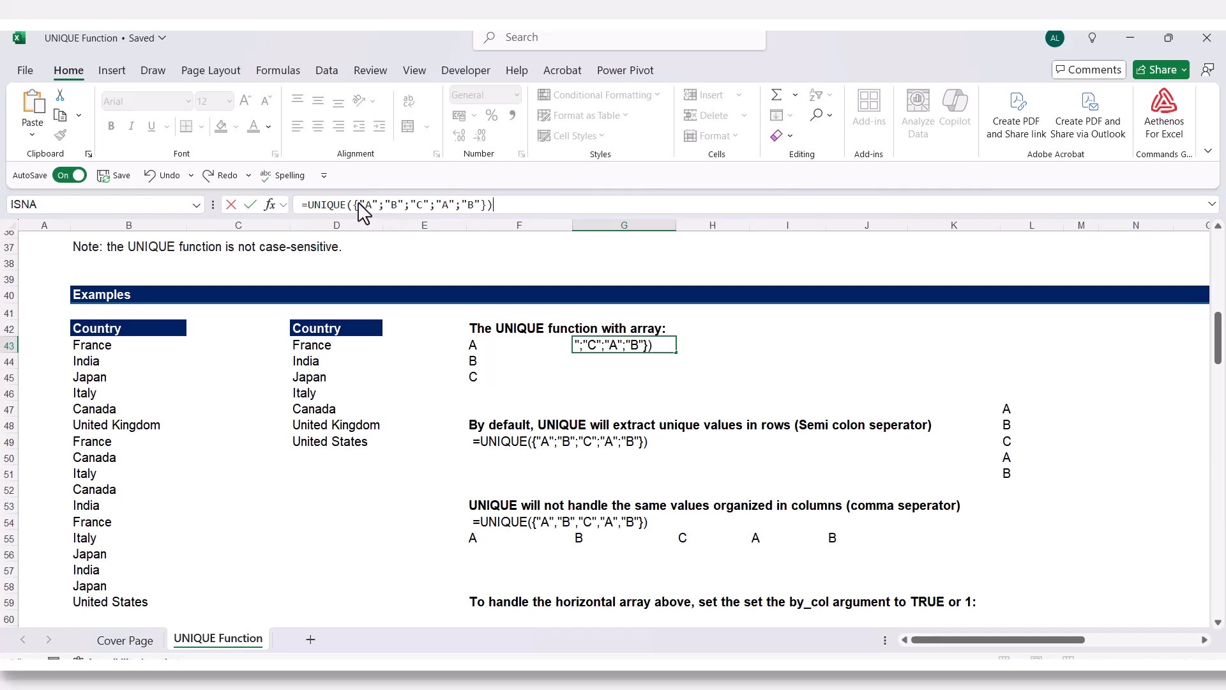
Step: Replace the letters in the G43 formula with numbers so it reads =UNIQUE({100;50;100;200;100}), and commit it
{"action": "left_click_drag", "start_coordinate": [358, 204], "coordinate": [378, 203]}
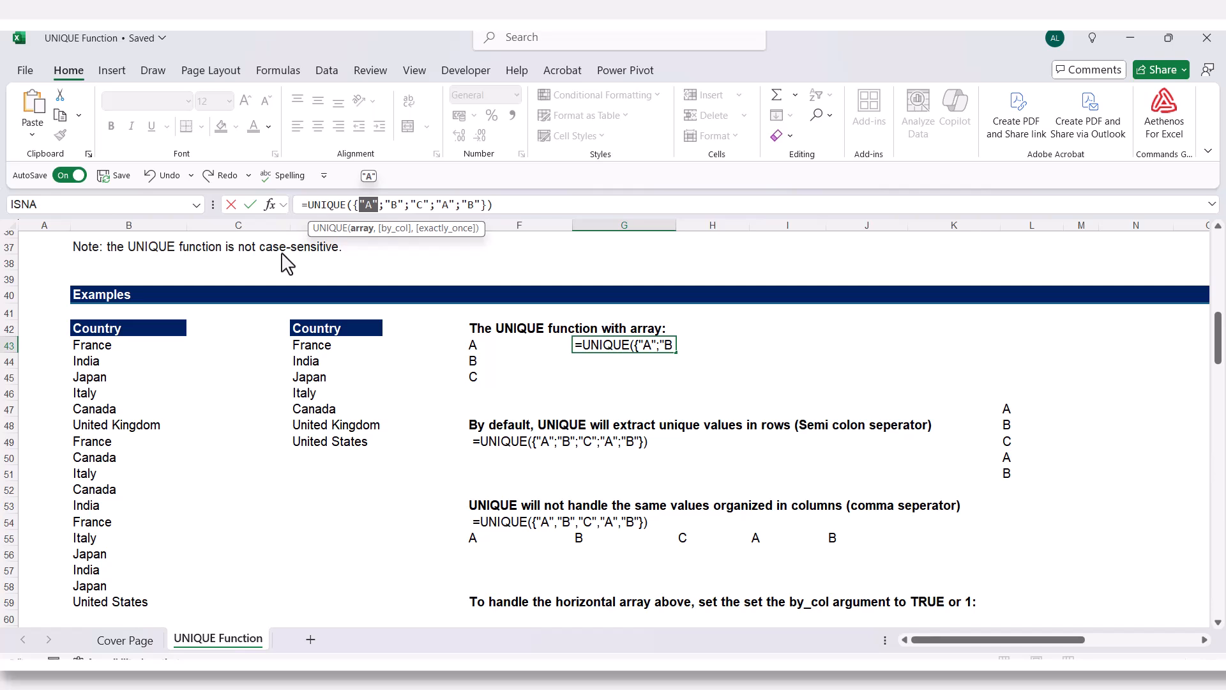
{"action": "type", "text": "1"}
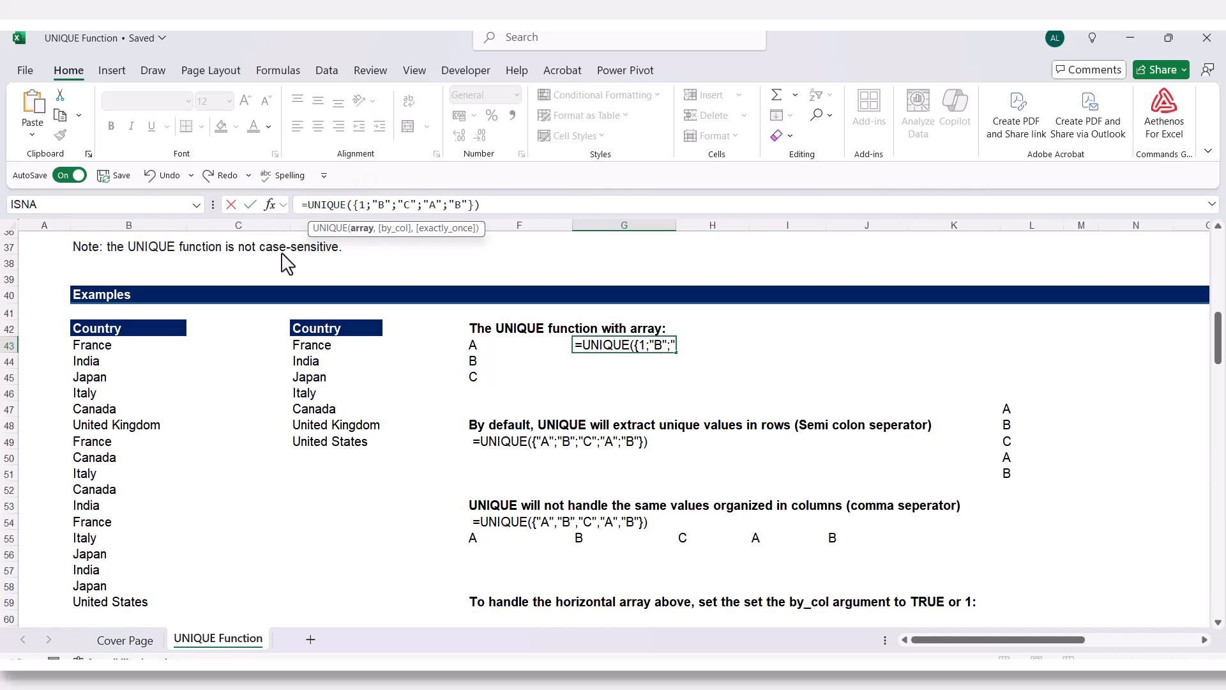
{"action": "type", "text": "00"}
{"action": "type", "text": "50"}
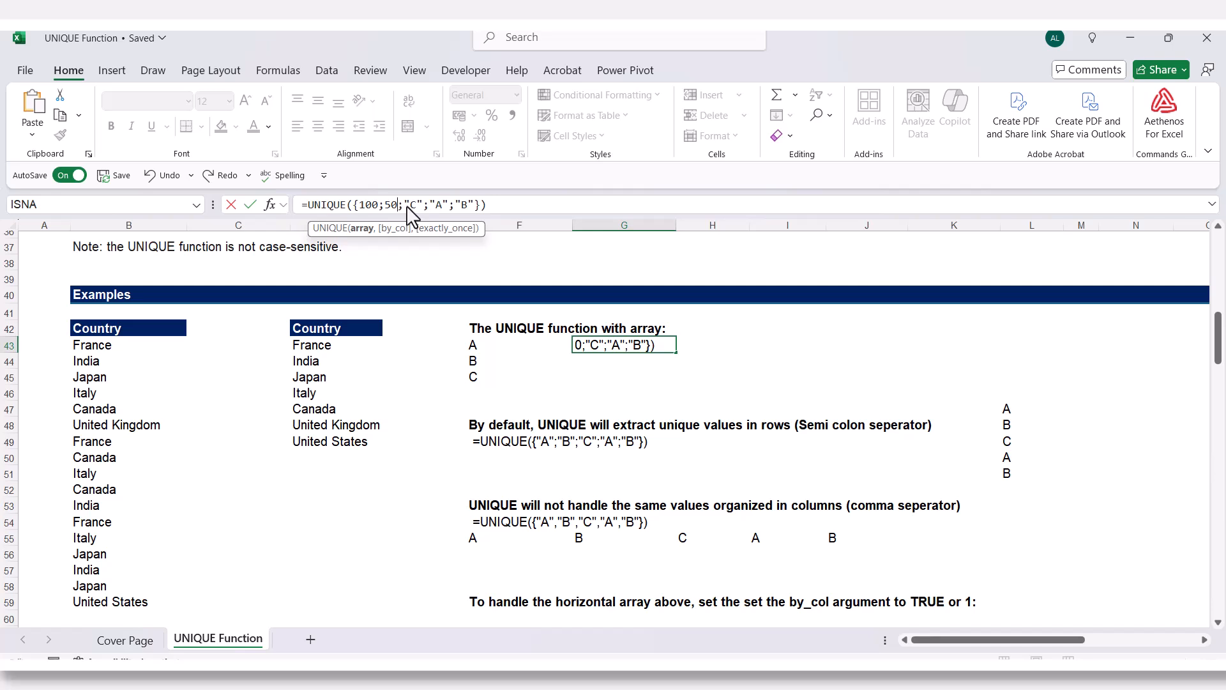
{"action": "left_click_drag", "start_coordinate": [404, 205], "coordinate": [420, 206]}
{"action": "type", "text": "100"}
{"action": "left_click_drag", "start_coordinate": [430, 205], "coordinate": [442, 205]}
{"action": "type", "text": "200"}
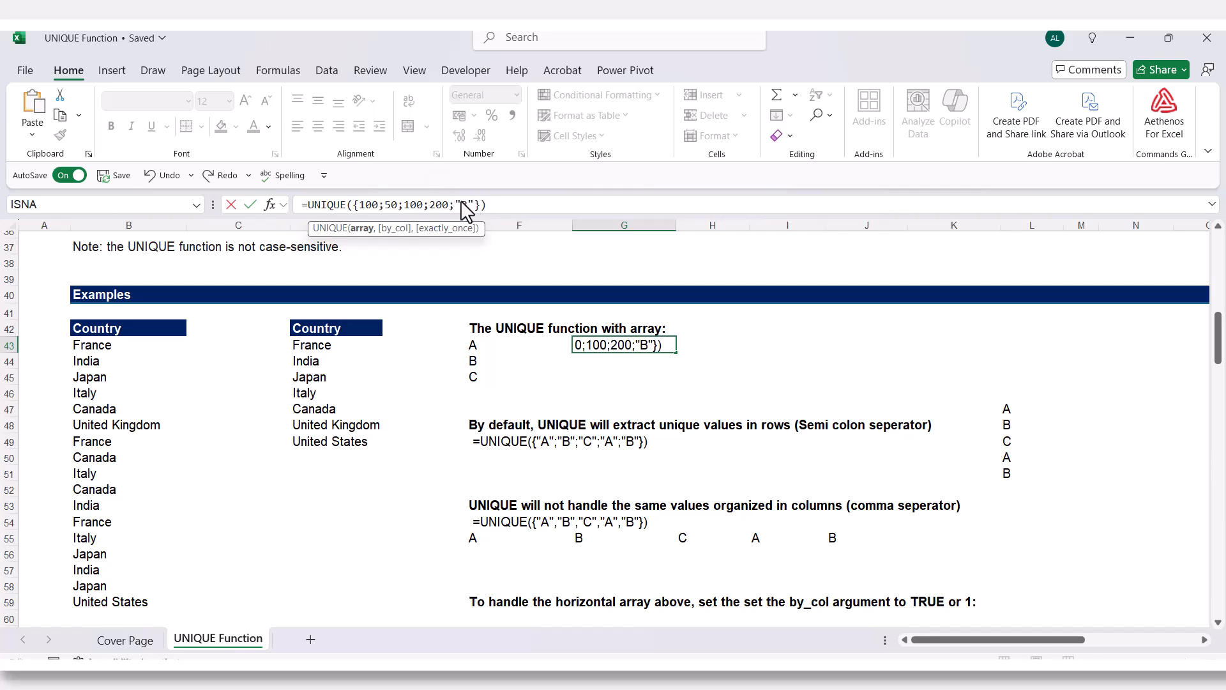
{"action": "left_click_drag", "start_coordinate": [456, 205], "coordinate": [474, 205]}
{"action": "type", "text": "100"}
{"action": "left_click", "coordinate": [514, 208]}
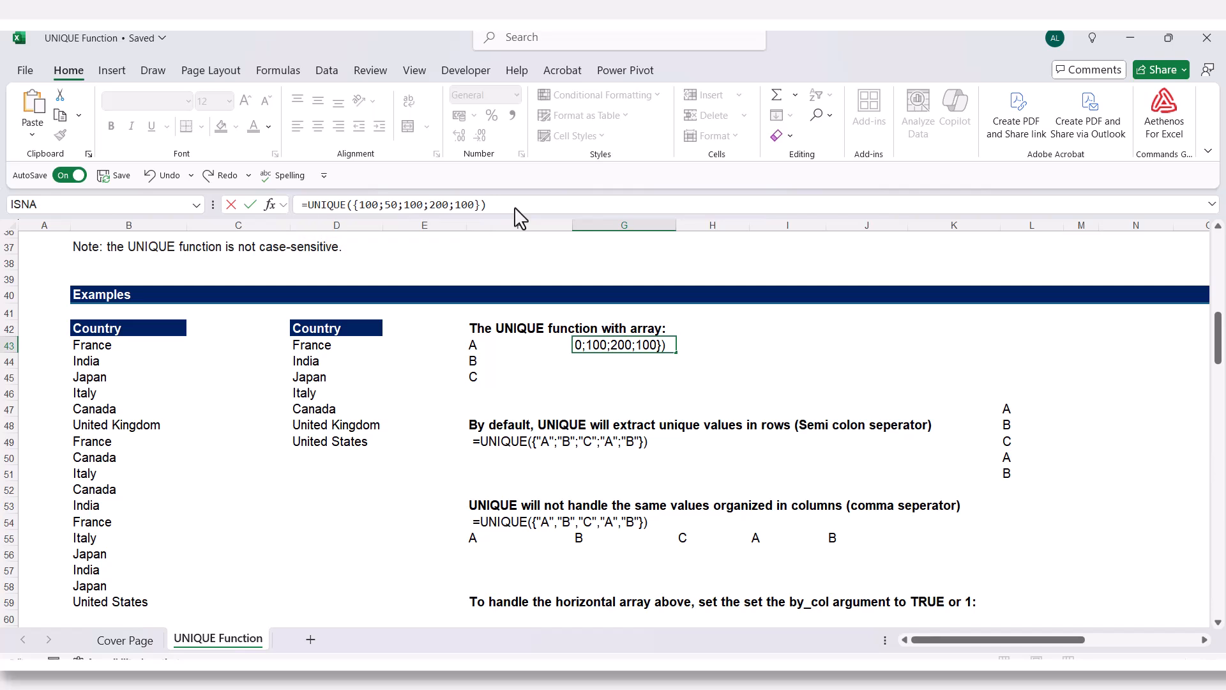
{"action": "key", "text": "Return"}
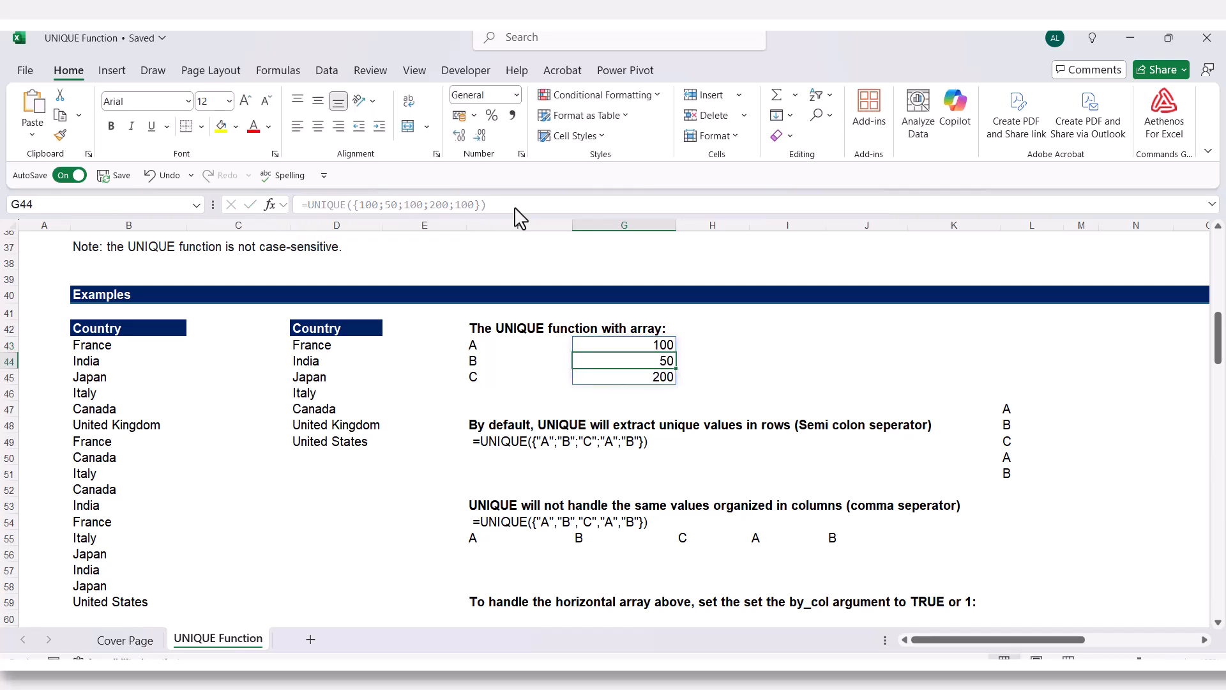
{"action": "left_click", "coordinate": [625, 348]}
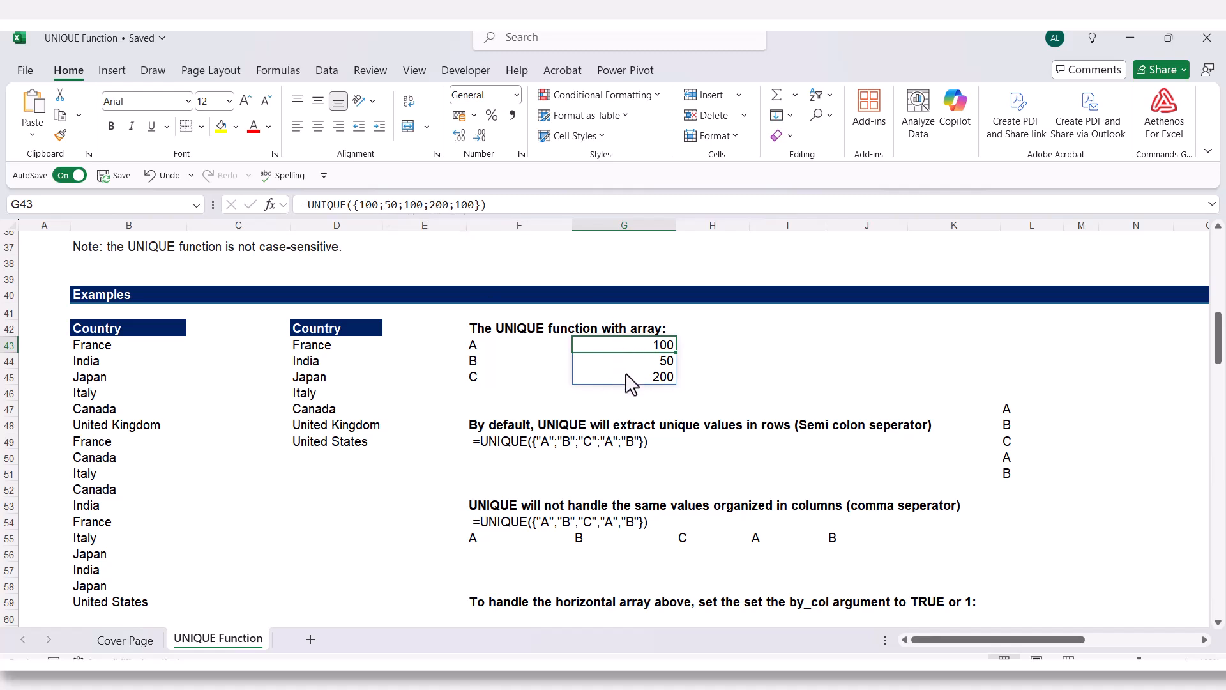
{"action": "left_click", "coordinate": [763, 360]}
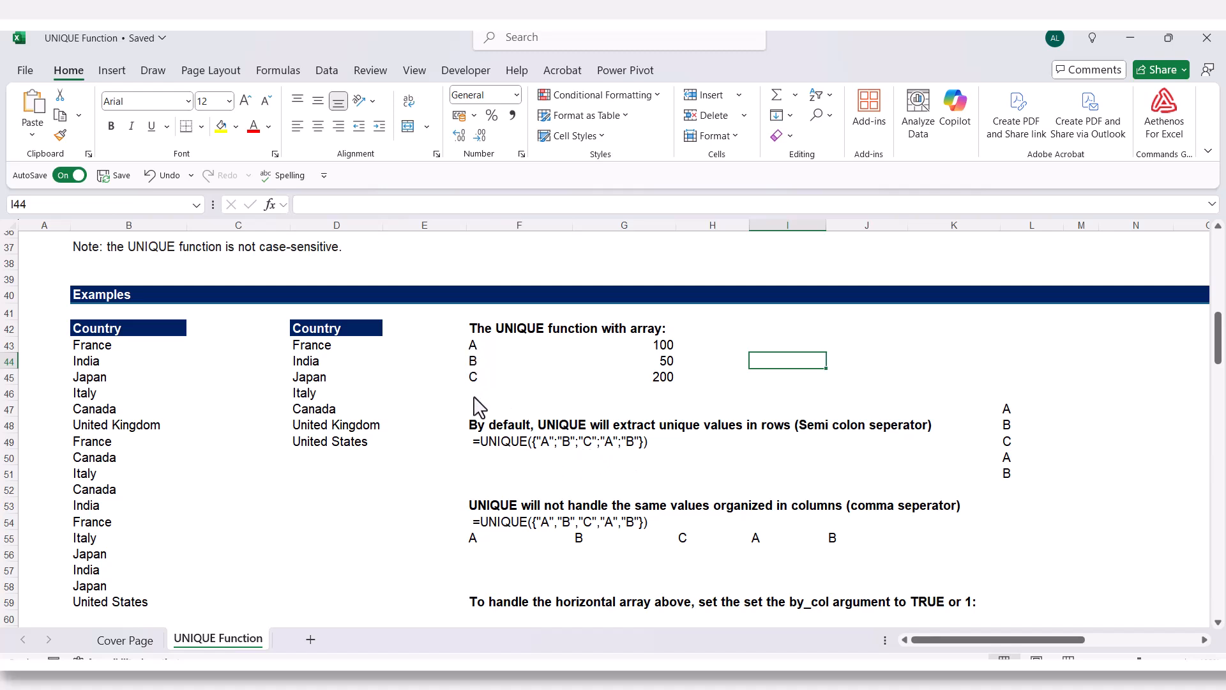
Step: Extract the unique values of the vertical list L47:L51 into cell F50 with the formula =UNIQUE(L47:L51)
{"action": "left_click", "coordinate": [490, 460]}
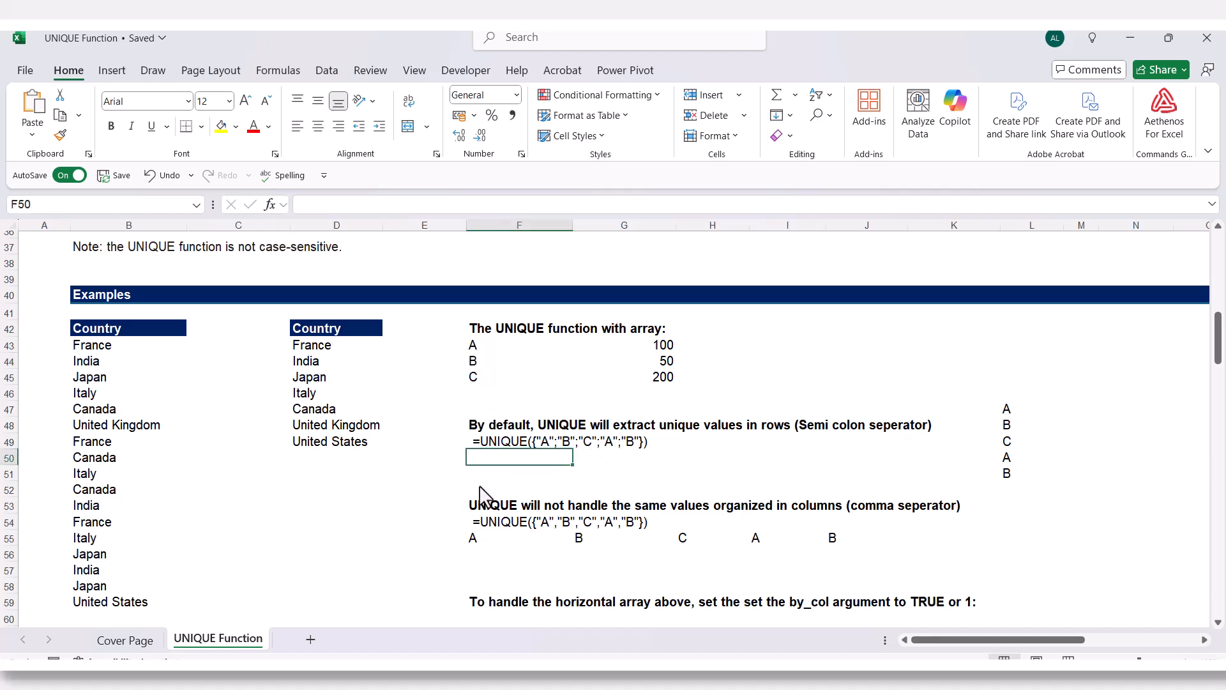
{"action": "type", "text": "=un"}
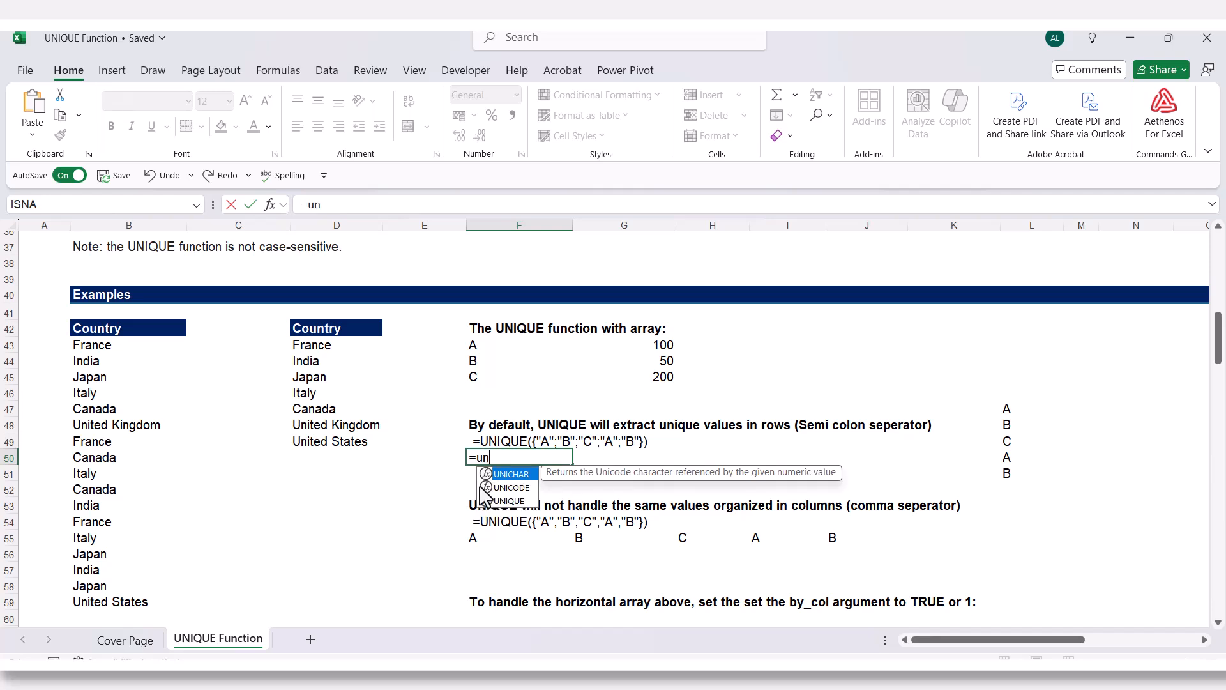
{"action": "type", "text": "i"}
{"action": "key", "text": "Down"}
{"action": "key", "text": "Down"}
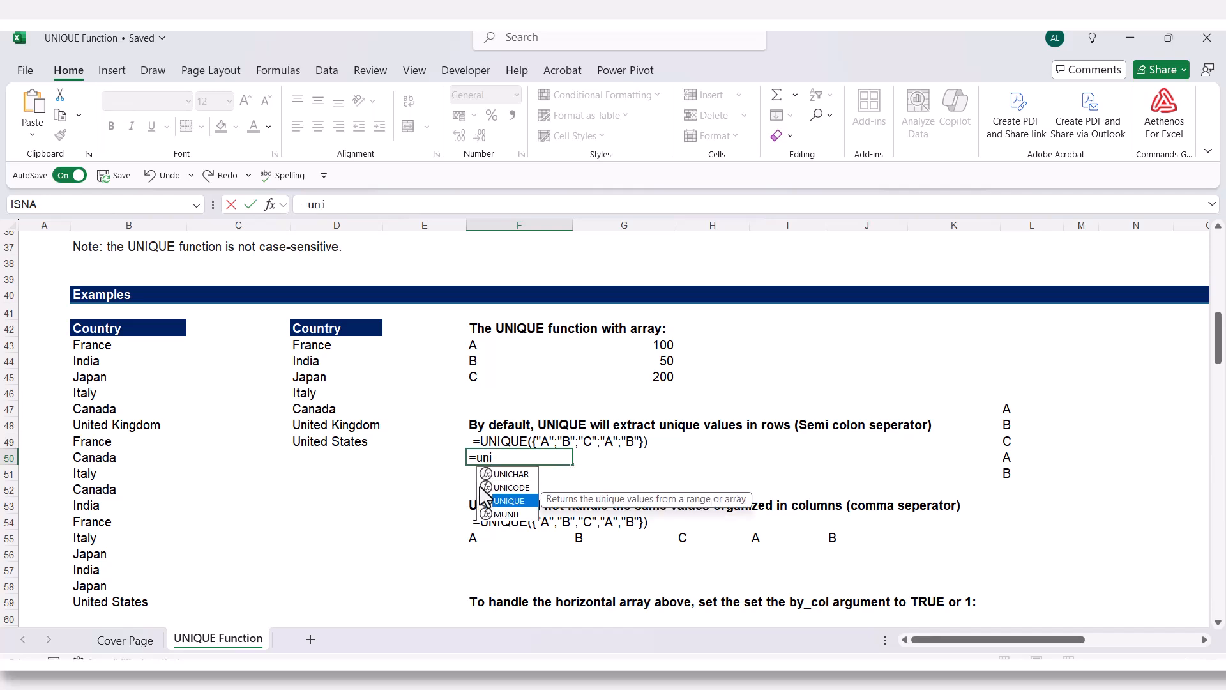
{"action": "key", "text": "Tab"}
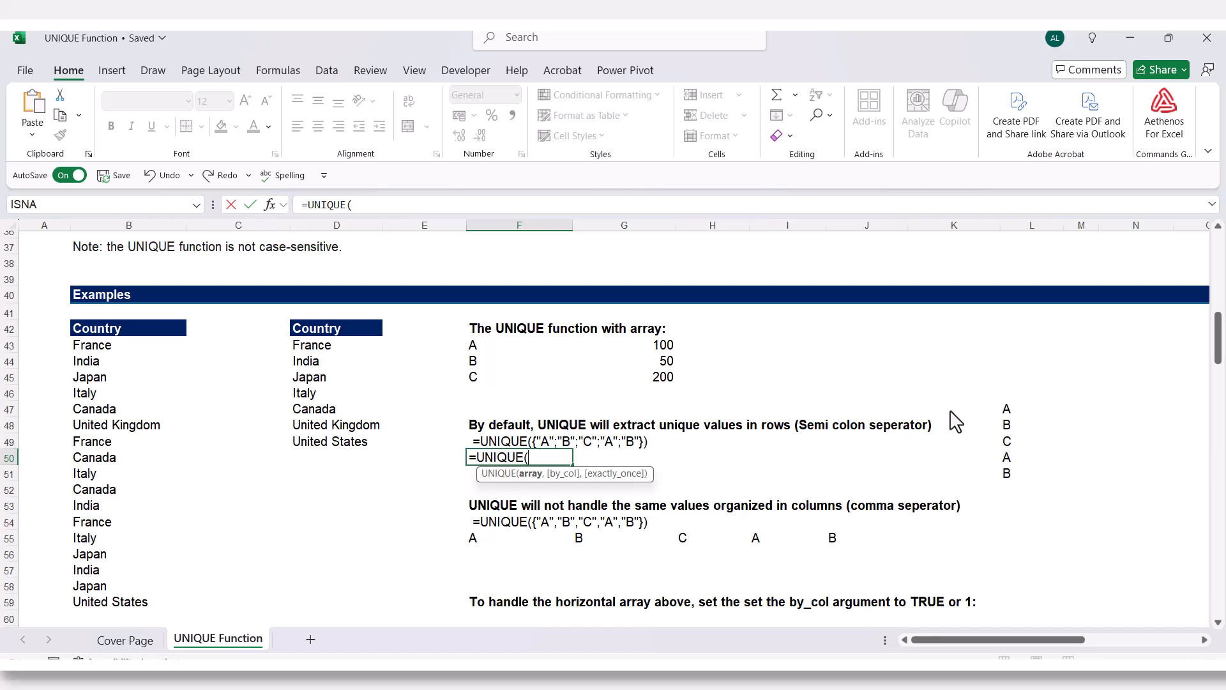
{"action": "left_click_drag", "start_coordinate": [1003, 414], "coordinate": [1003, 478]}
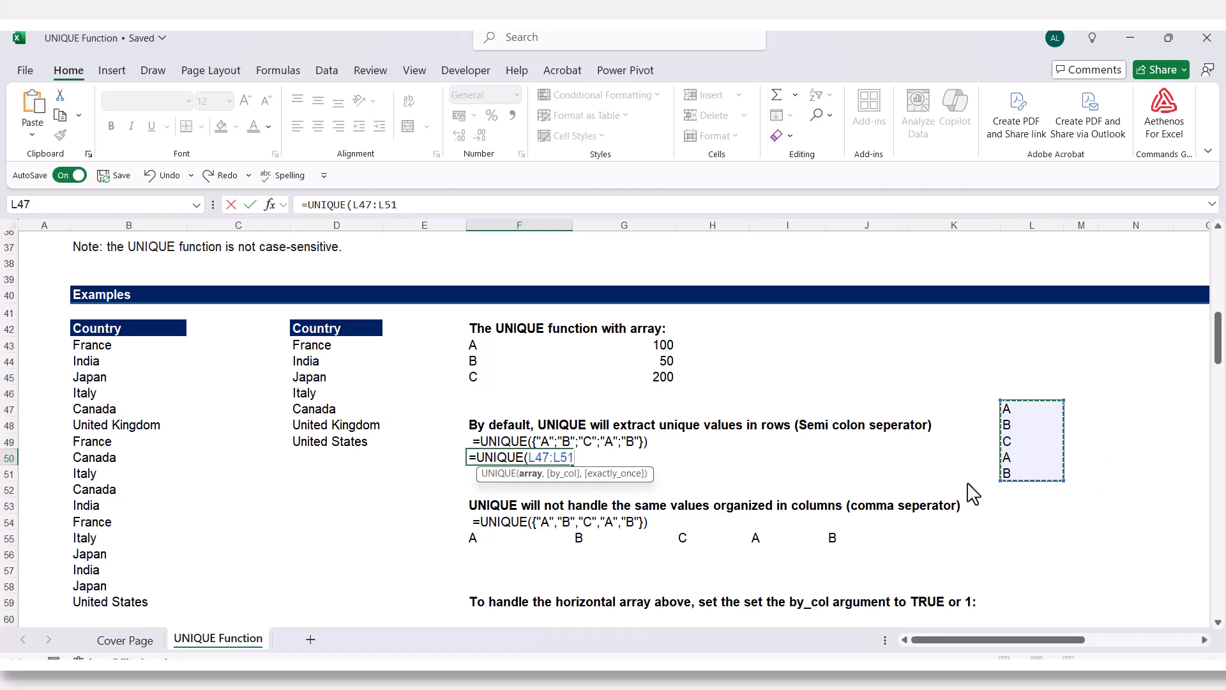
{"action": "type", "text": ")"}
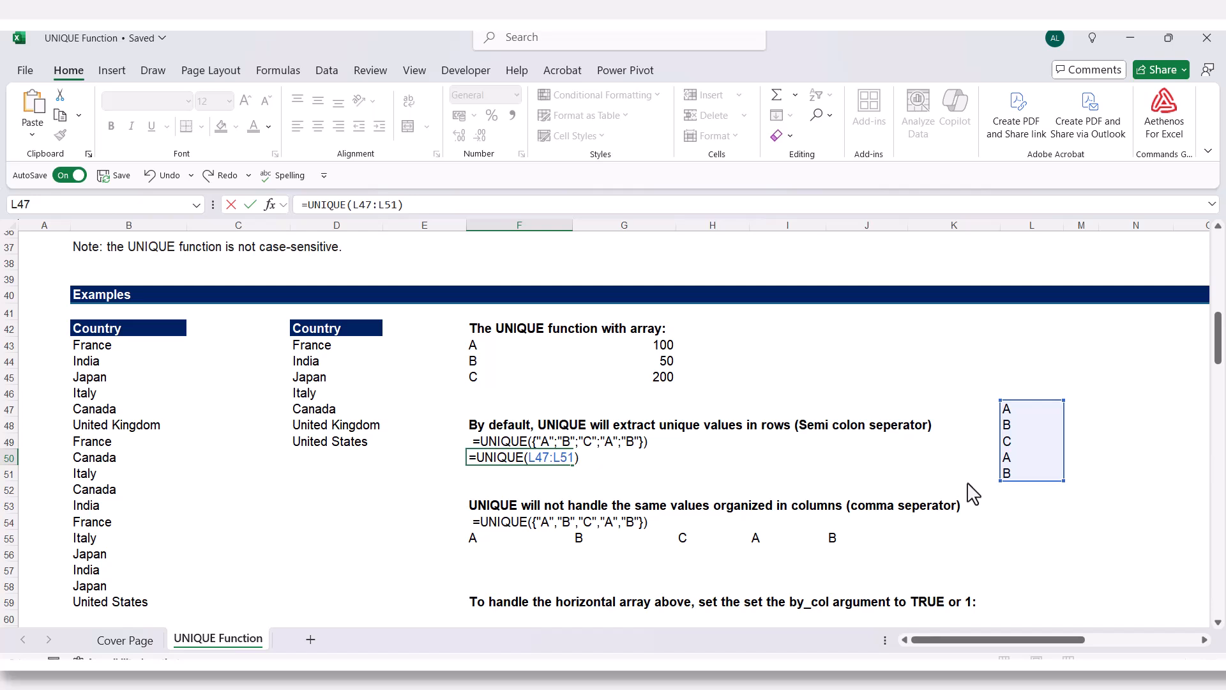
{"action": "key", "text": "Return"}
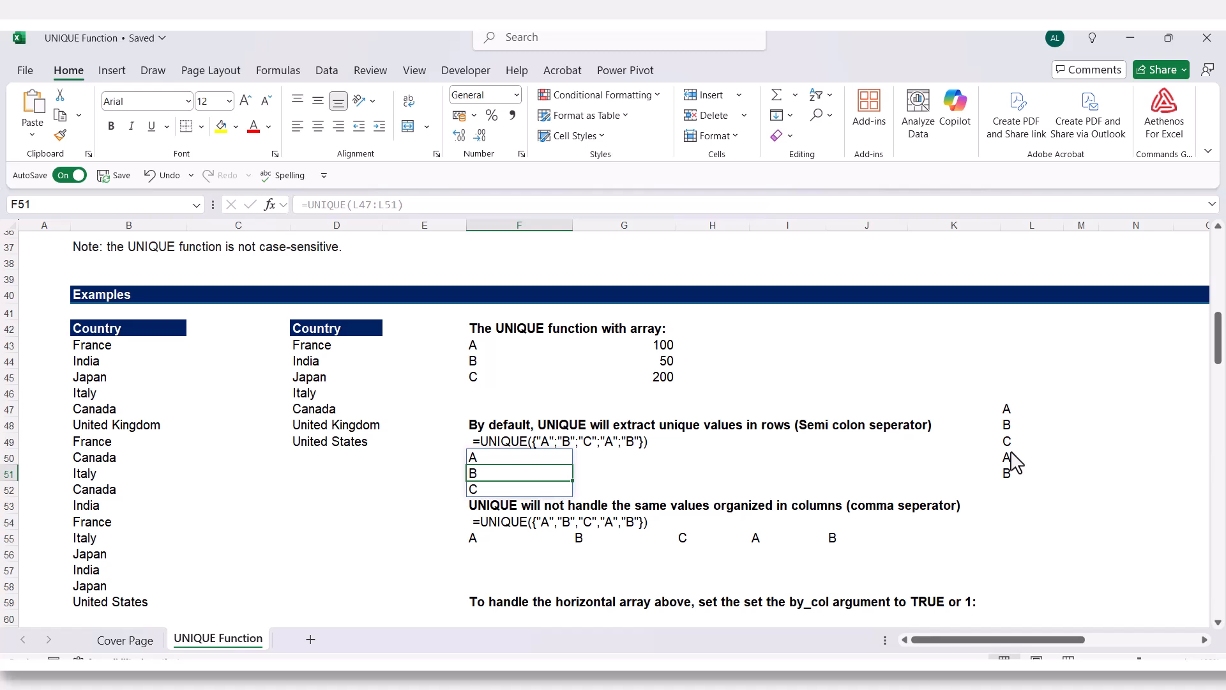
{"action": "left_click", "coordinate": [601, 474]}
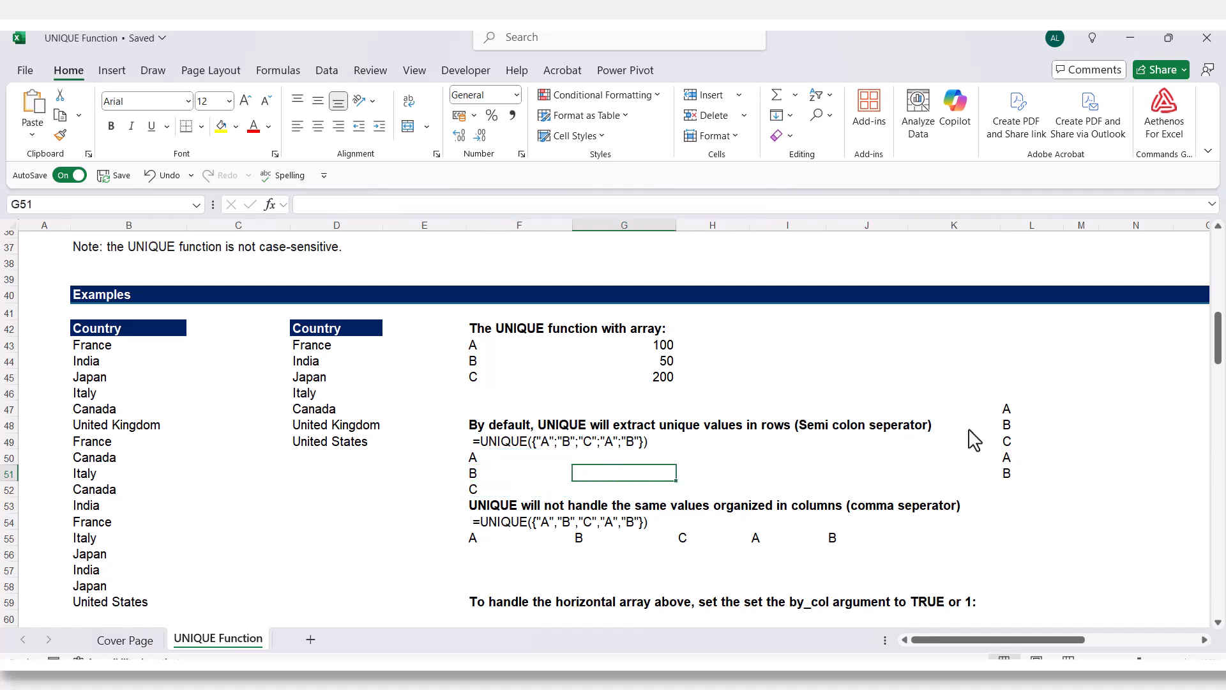
{"action": "left_click", "coordinate": [998, 411]}
{"action": "left_click", "coordinate": [997, 441]}
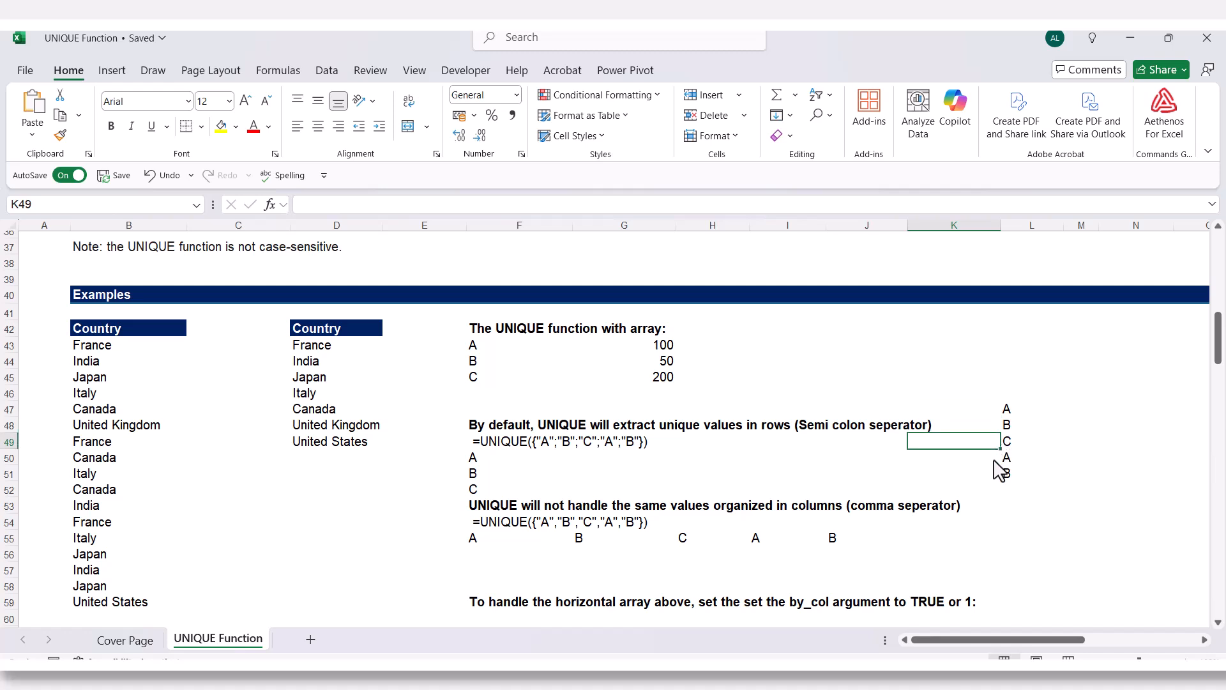
{"action": "left_click", "coordinate": [994, 460]}
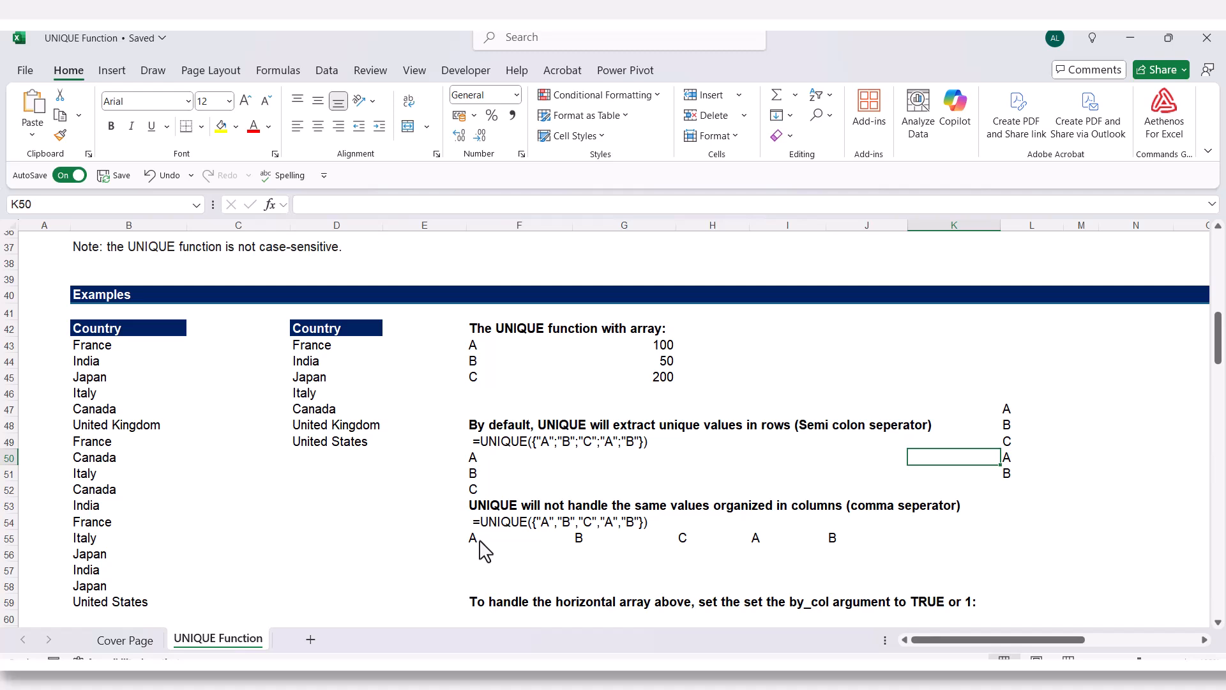
Step: Enter the formula =UNIQUE(F55:J55) in cell F56 for the horizontal row of letters, and review its range reference
{"action": "left_click", "coordinate": [488, 553]}
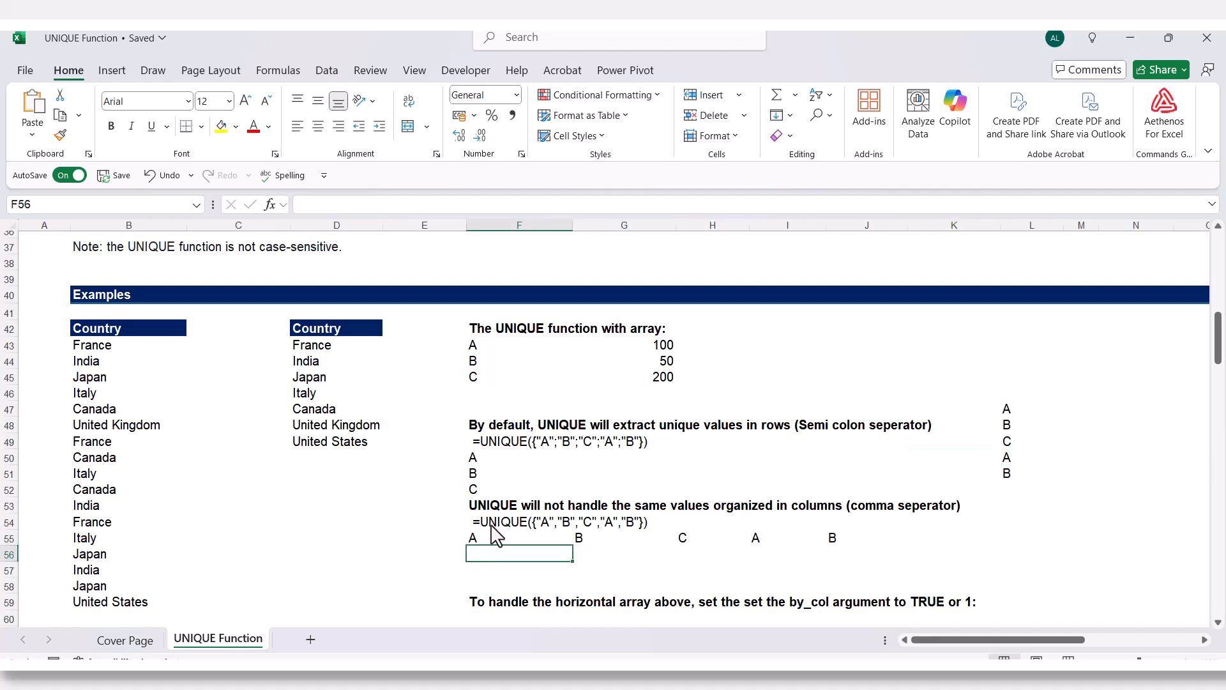
{"action": "type", "text": "="}
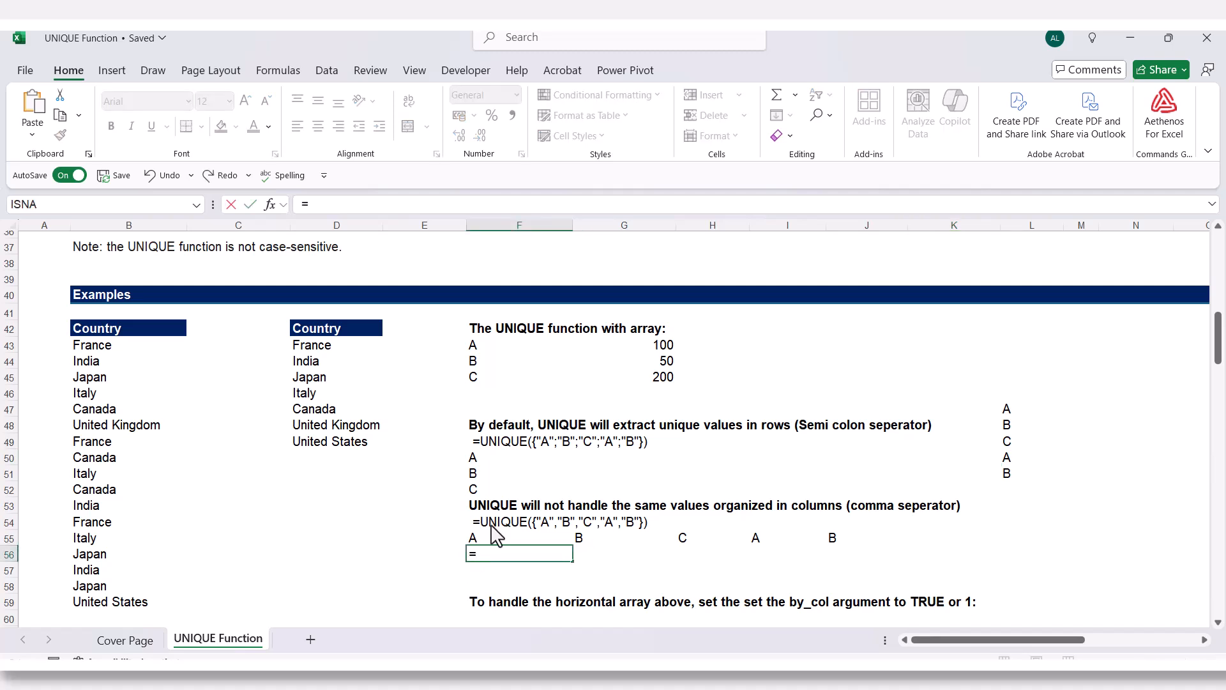
{"action": "type", "text": "uniq"}
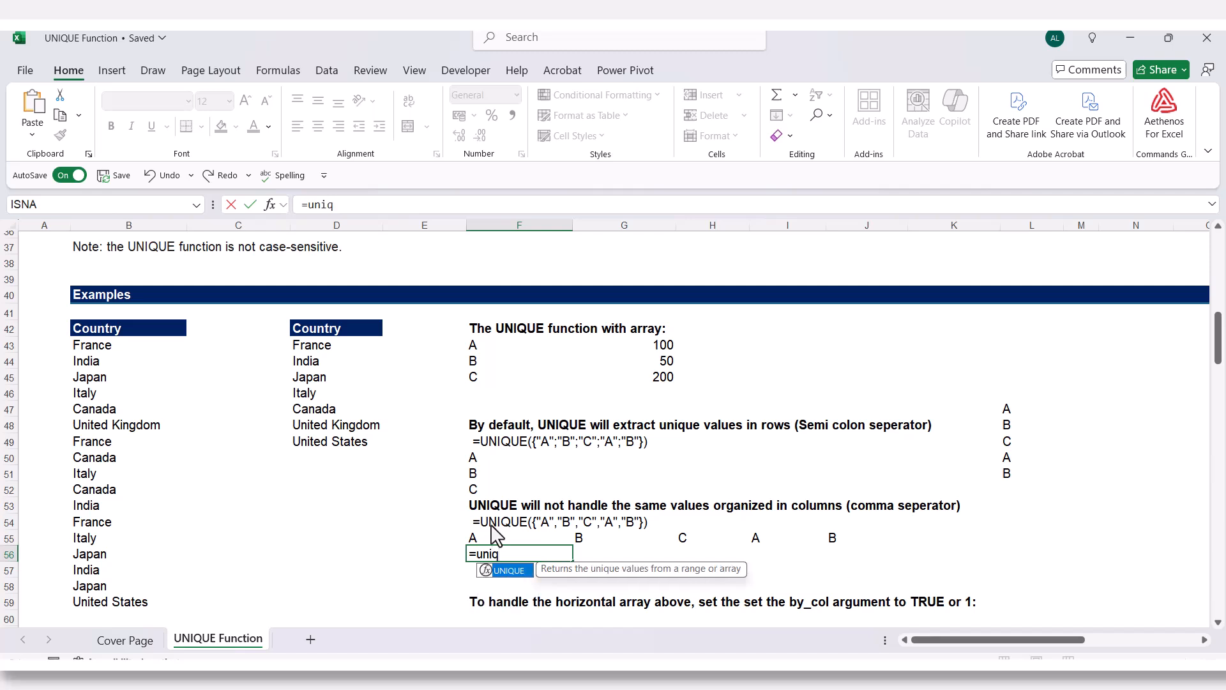
{"action": "key", "text": "Tab"}
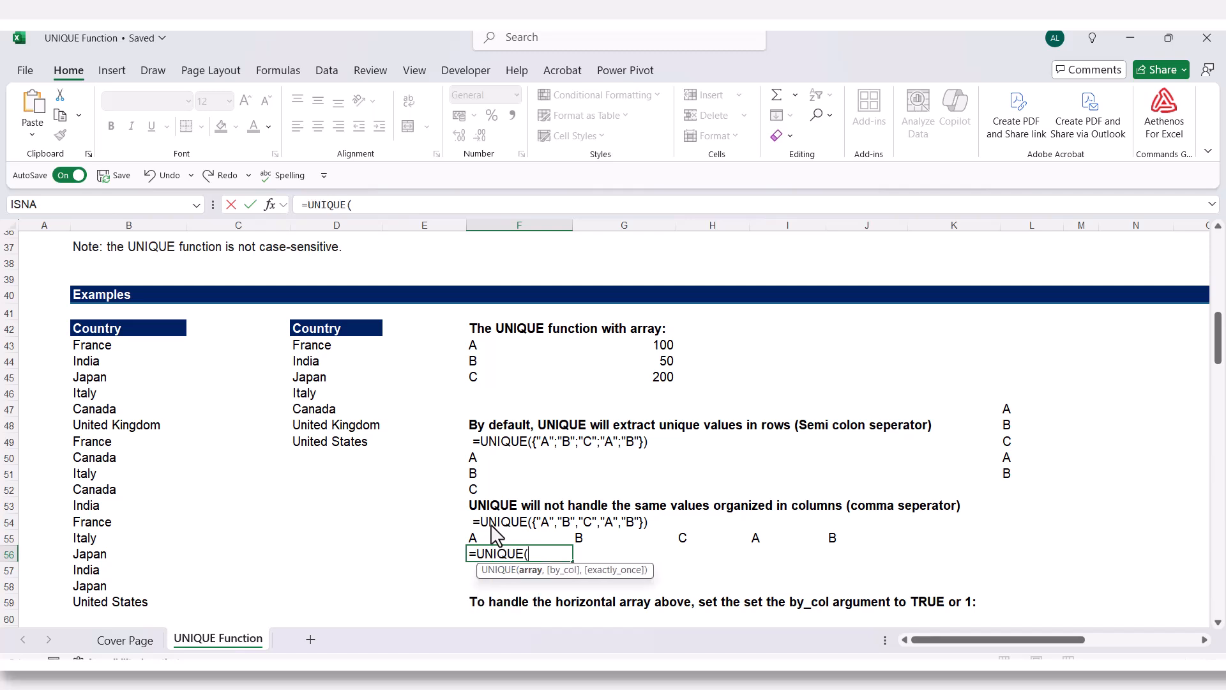
{"action": "left_click_drag", "start_coordinate": [498, 537], "coordinate": [834, 548]}
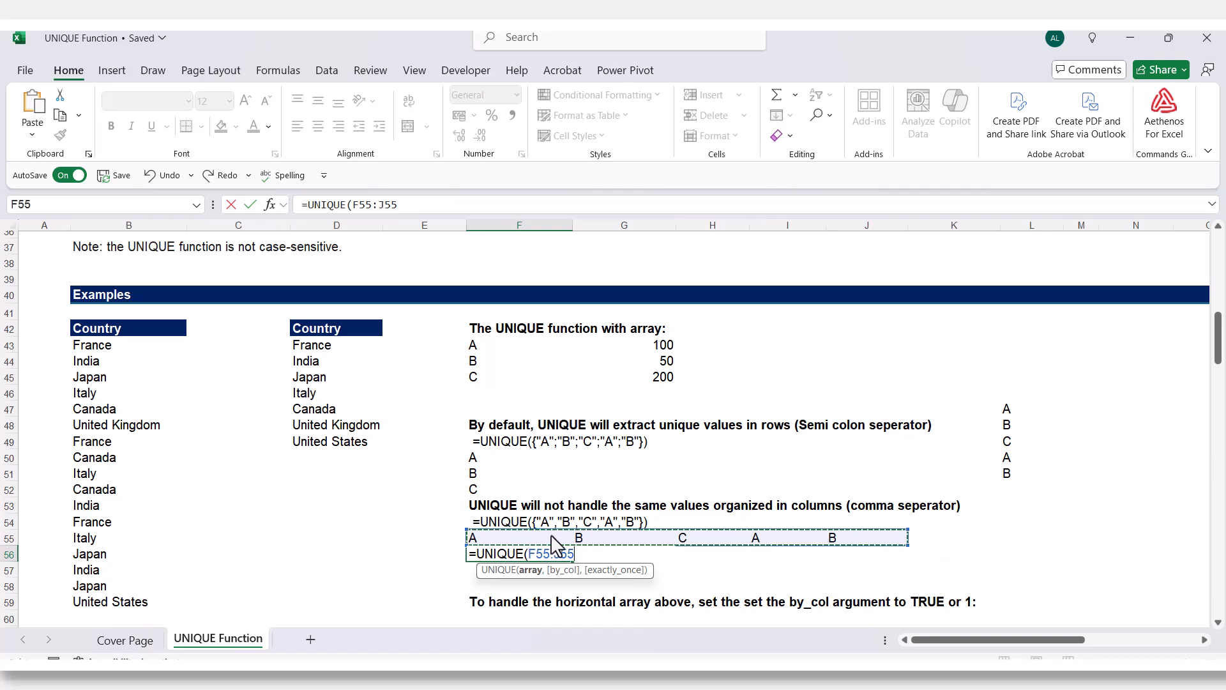
{"action": "type", "text": ")"}
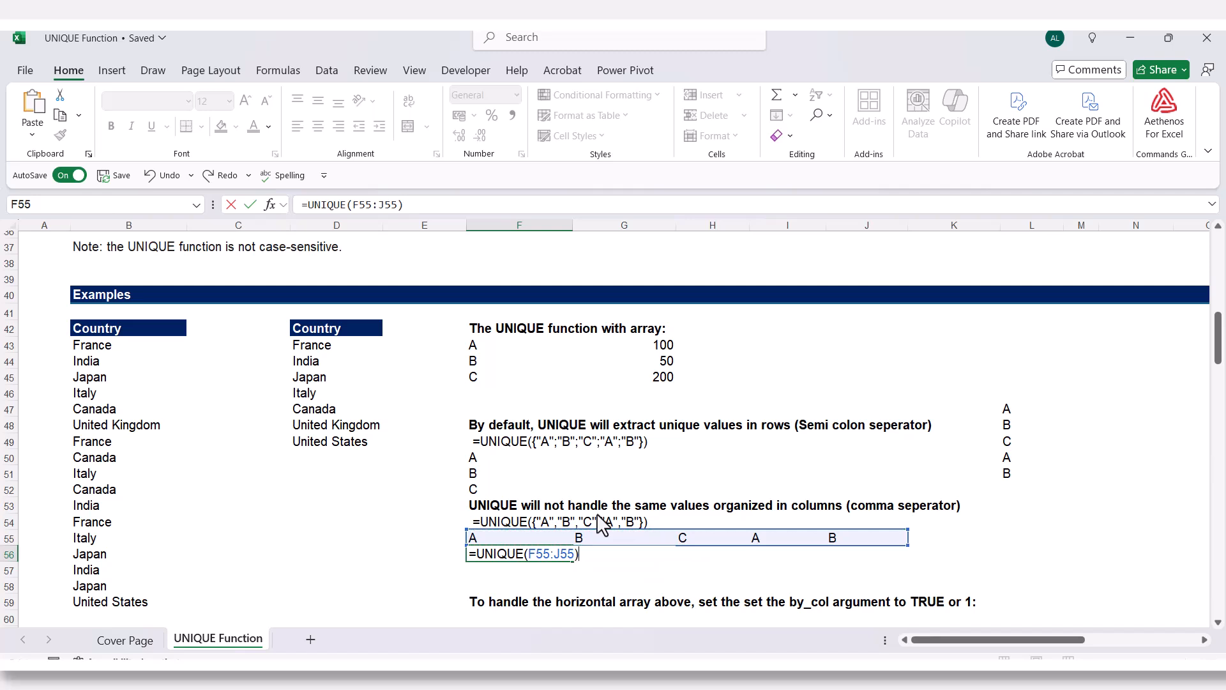
{"action": "key", "text": "Return"}
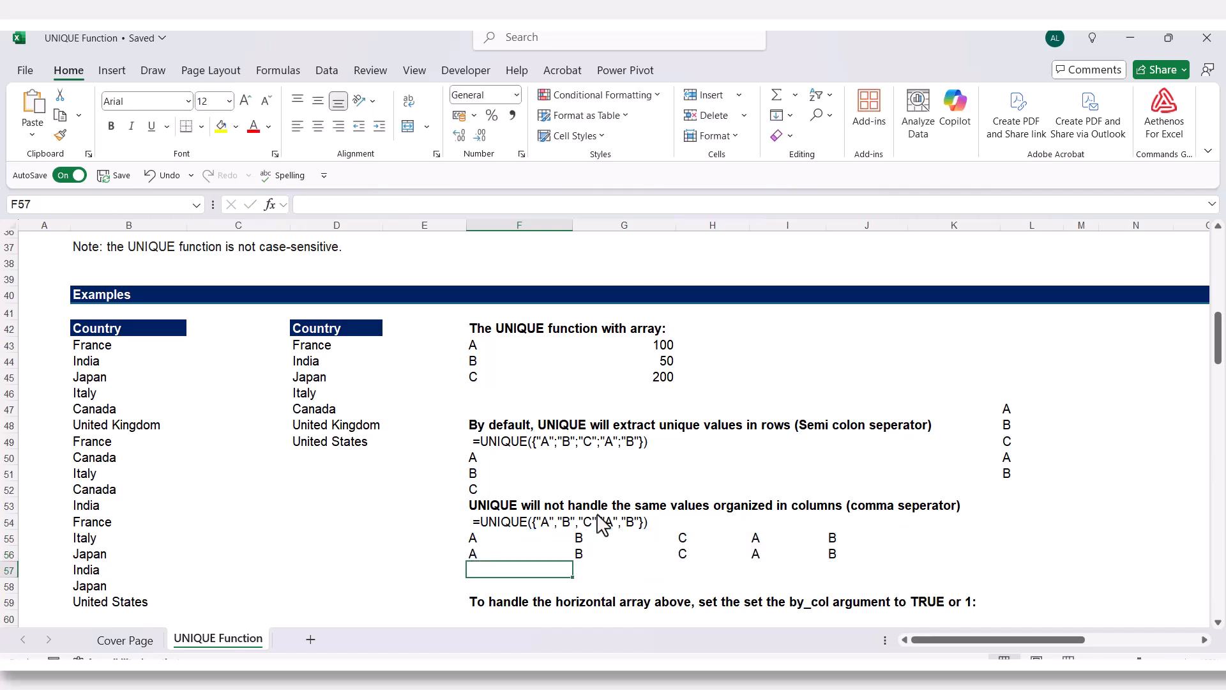
{"action": "double_click", "coordinate": [488, 554]}
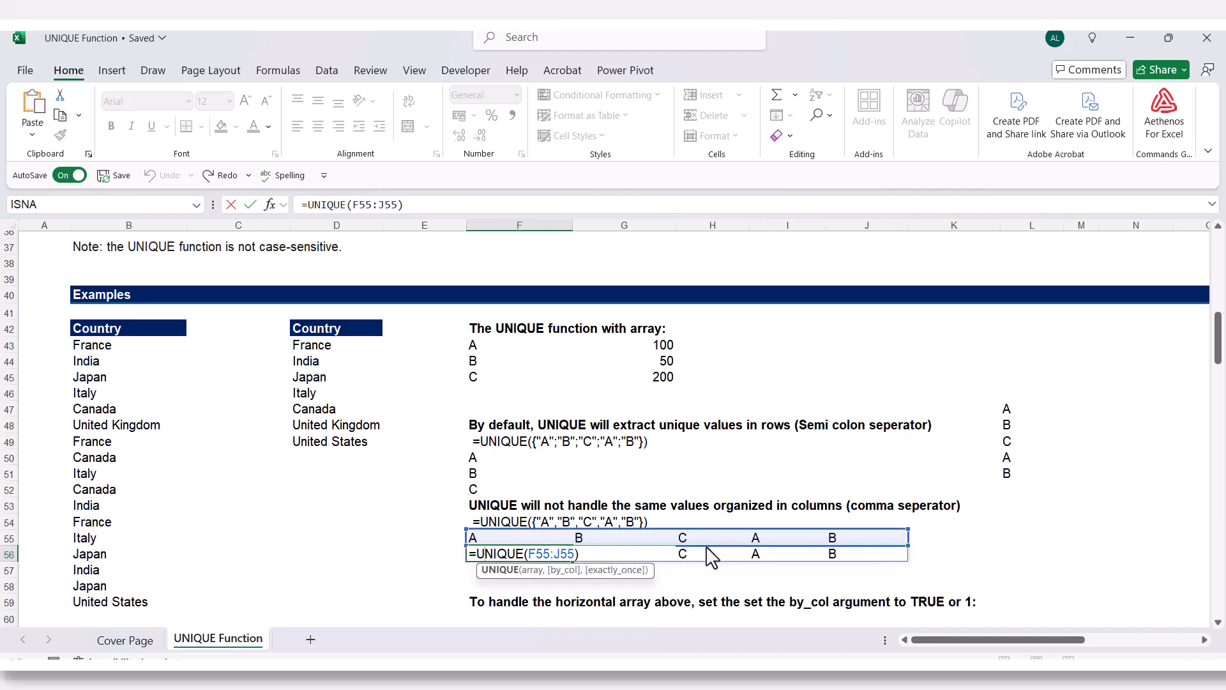
{"action": "key", "text": "ctrl+Return"}
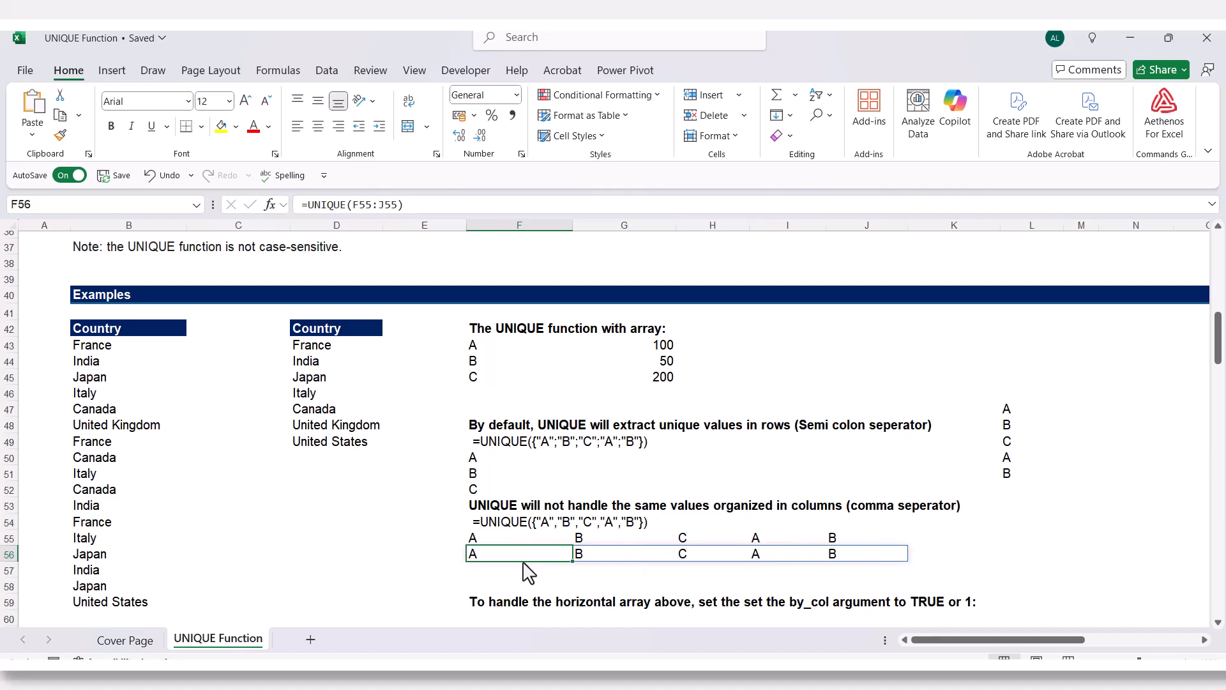
Step: Copy the sample formula text =UNIQUE({"A","B","C","A","B"}) from F54 and enter it as a live formula in cell F57
{"action": "left_click", "coordinate": [491, 579]}
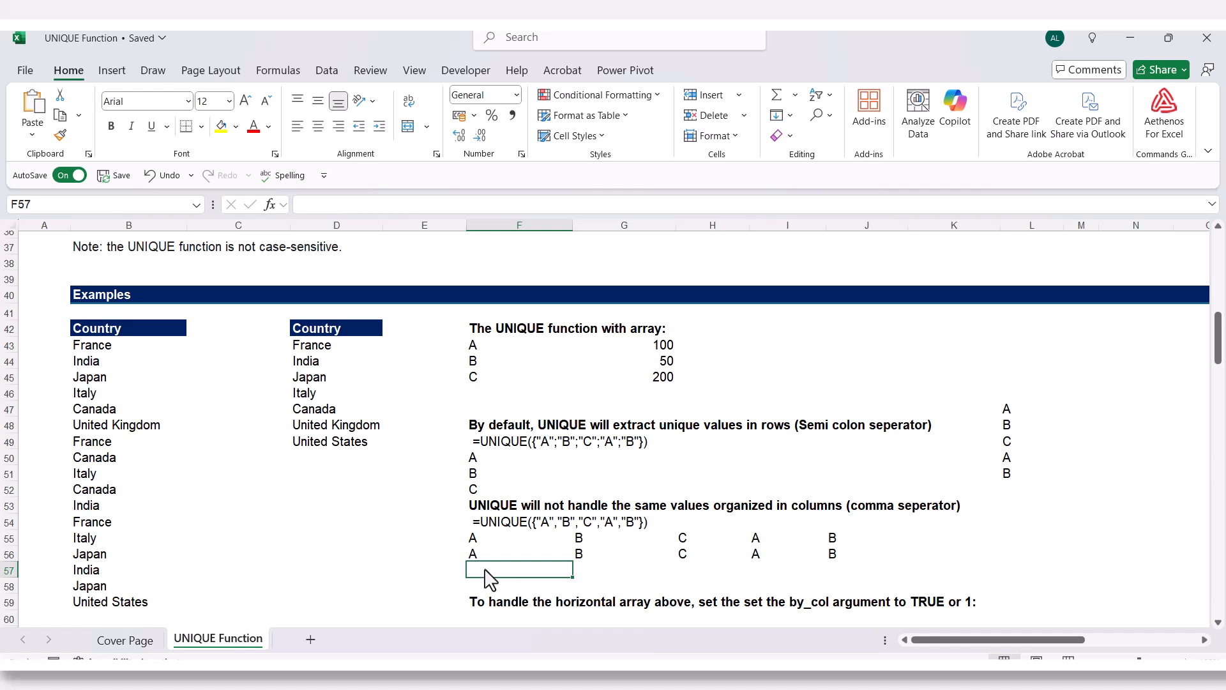
{"action": "left_click", "coordinate": [487, 523]}
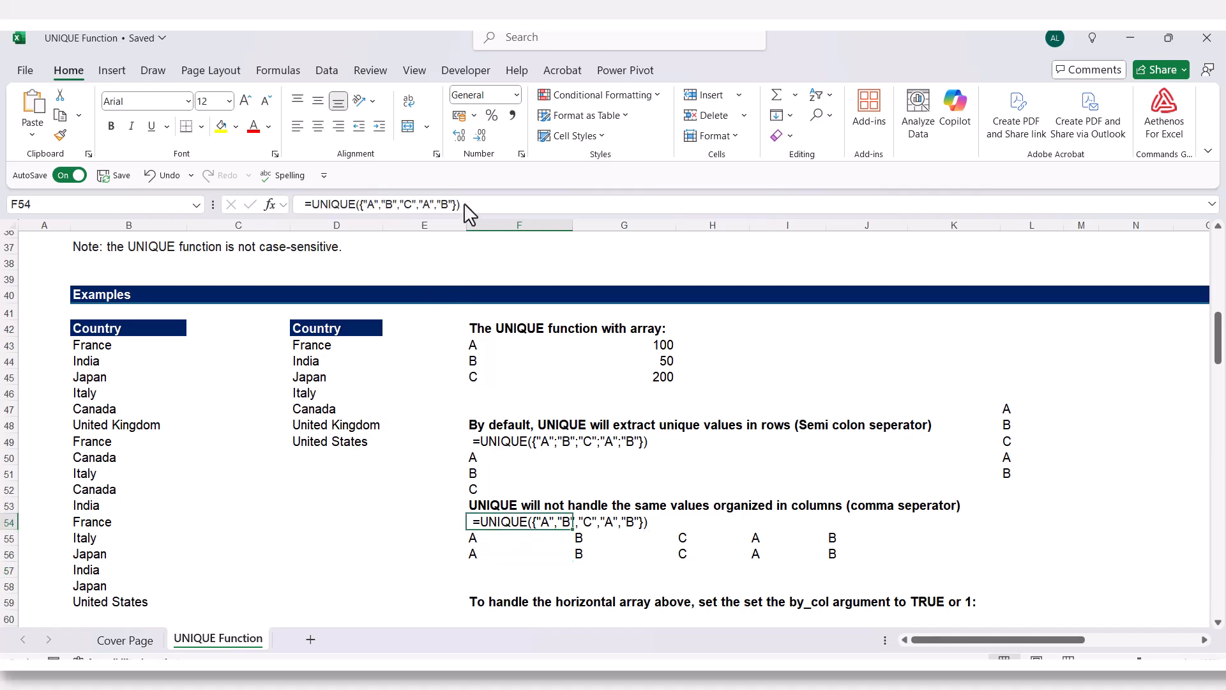
{"action": "left_click_drag", "start_coordinate": [464, 205], "coordinate": [303, 201]}
{"action": "key", "text": "ctrl+c"}
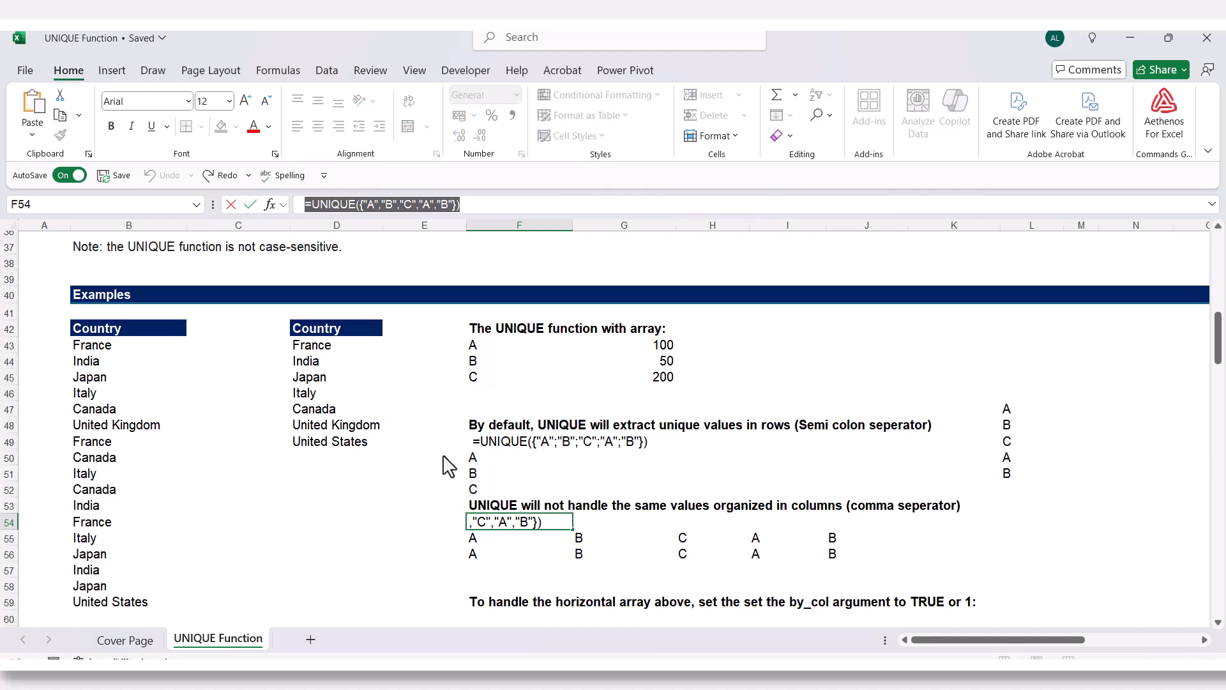
{"action": "key", "text": "Escape"}
{"action": "left_click", "coordinate": [484, 570]}
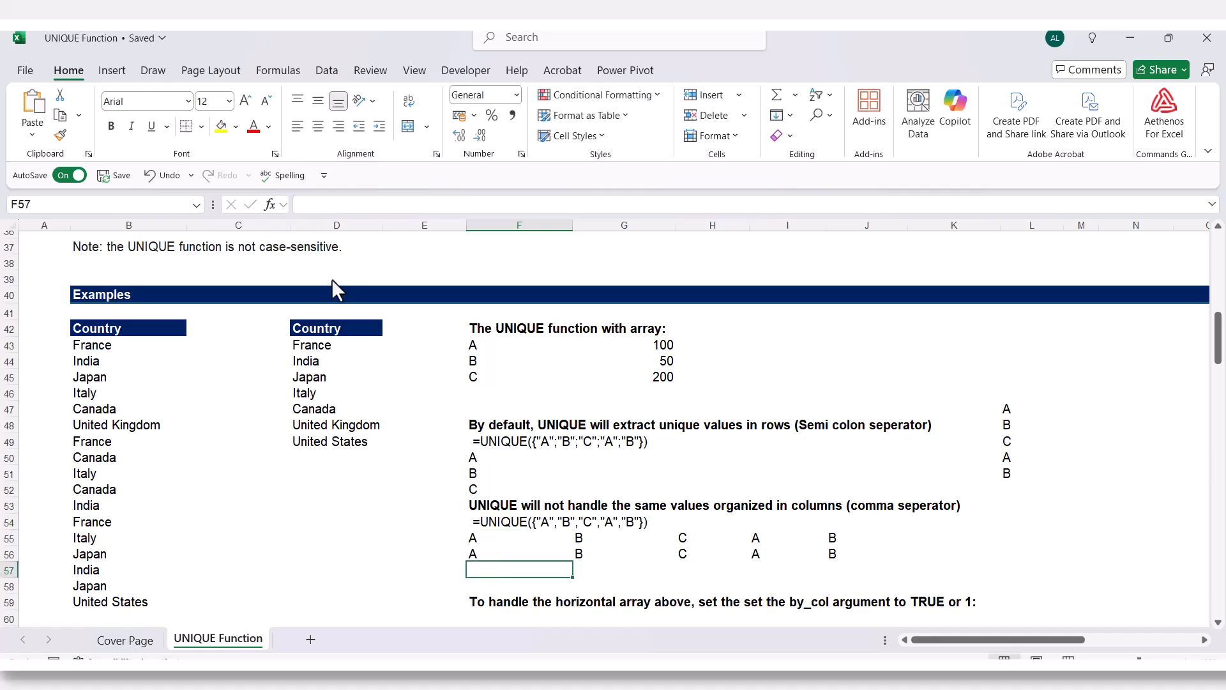
{"action": "left_click", "coordinate": [333, 210]}
{"action": "key", "text": "ctrl+v"}
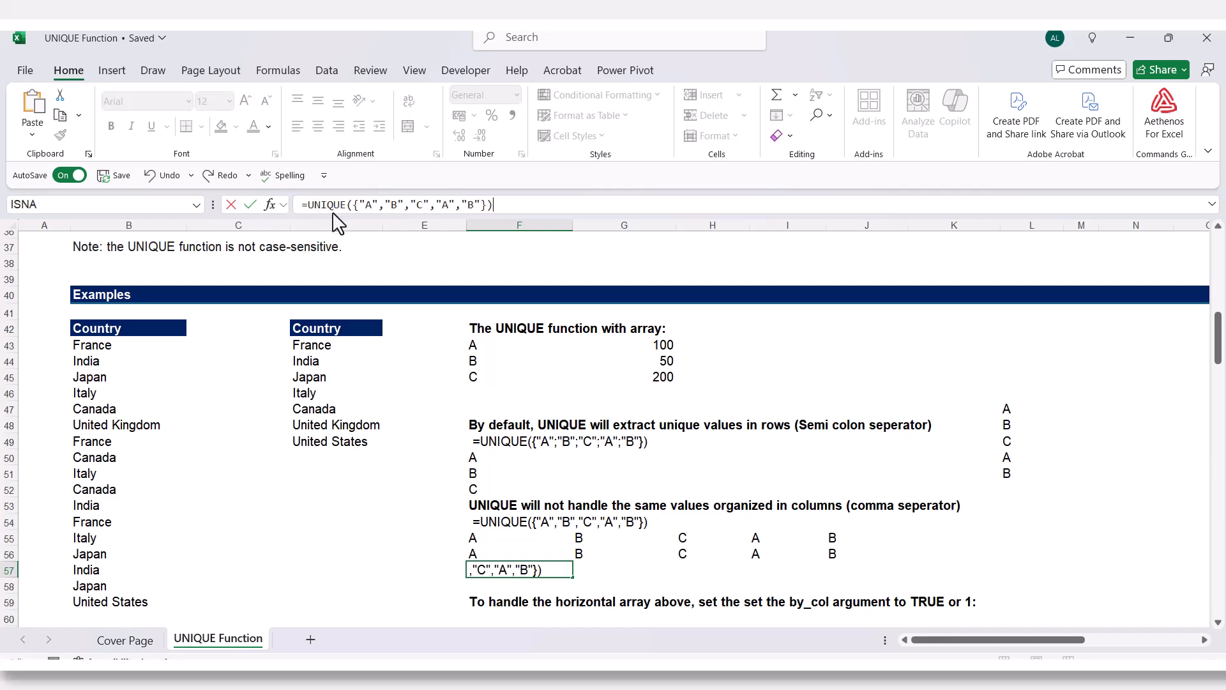
{"action": "key", "text": "Return"}
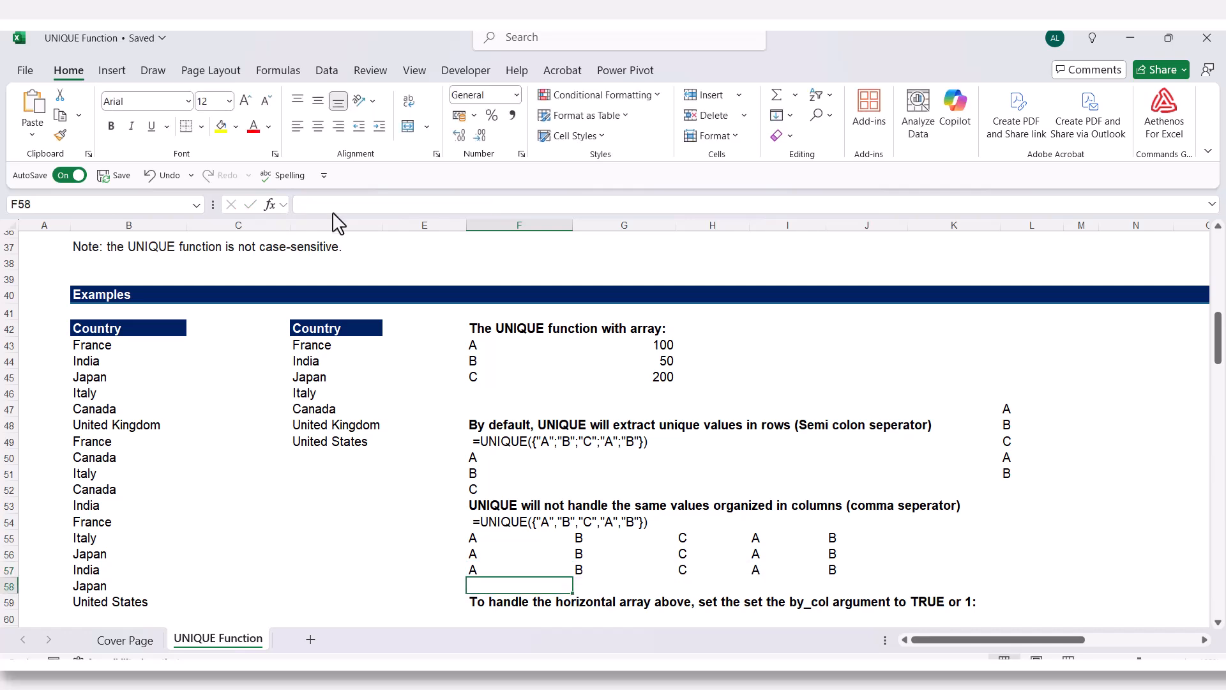
{"action": "double_click", "coordinate": [508, 571]}
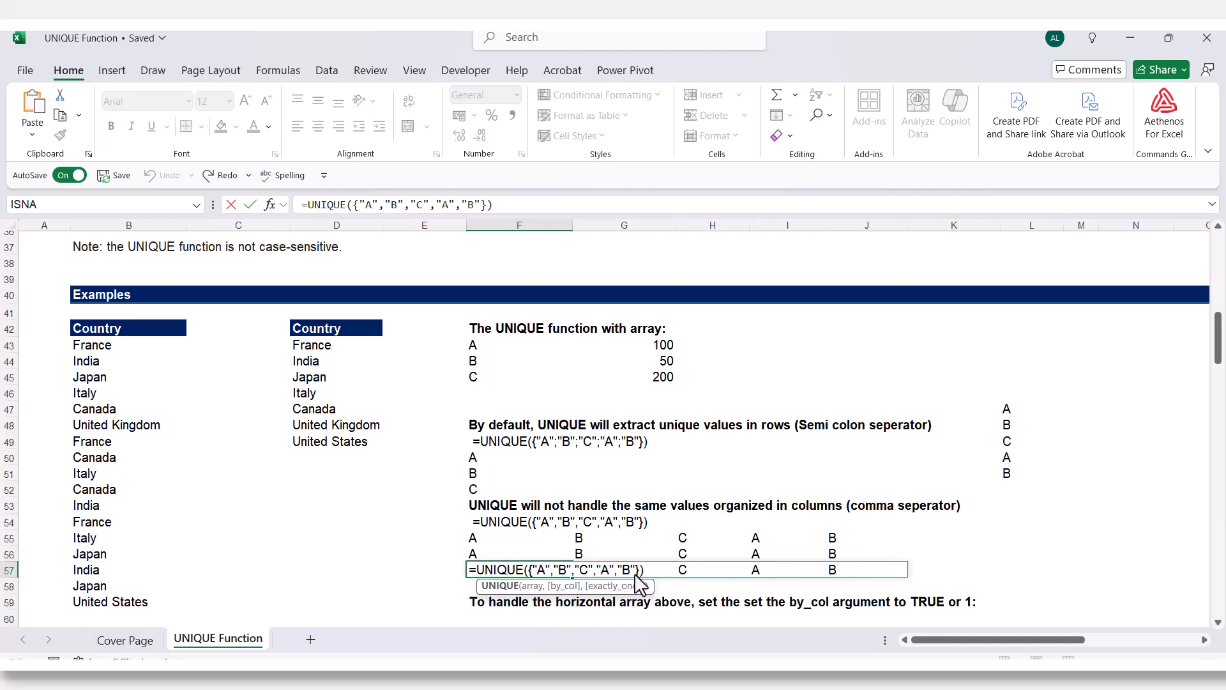
{"action": "key", "text": "ctrl+Return"}
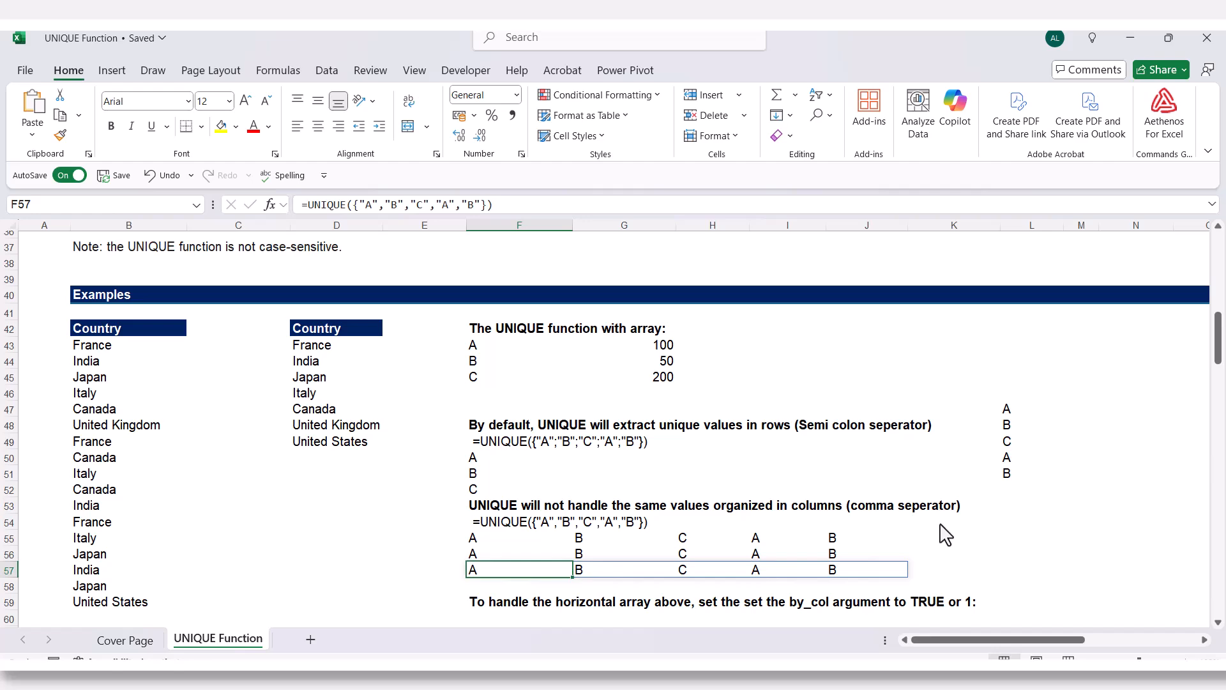
Step: Extract the unique values of the horizontal letter row into cell F60 with the formula =UNIQUE(F55:J55,TRUE)
{"action": "scroll", "coordinate": [739, 493], "scroll_direction": "down", "scroll_amount": 3}
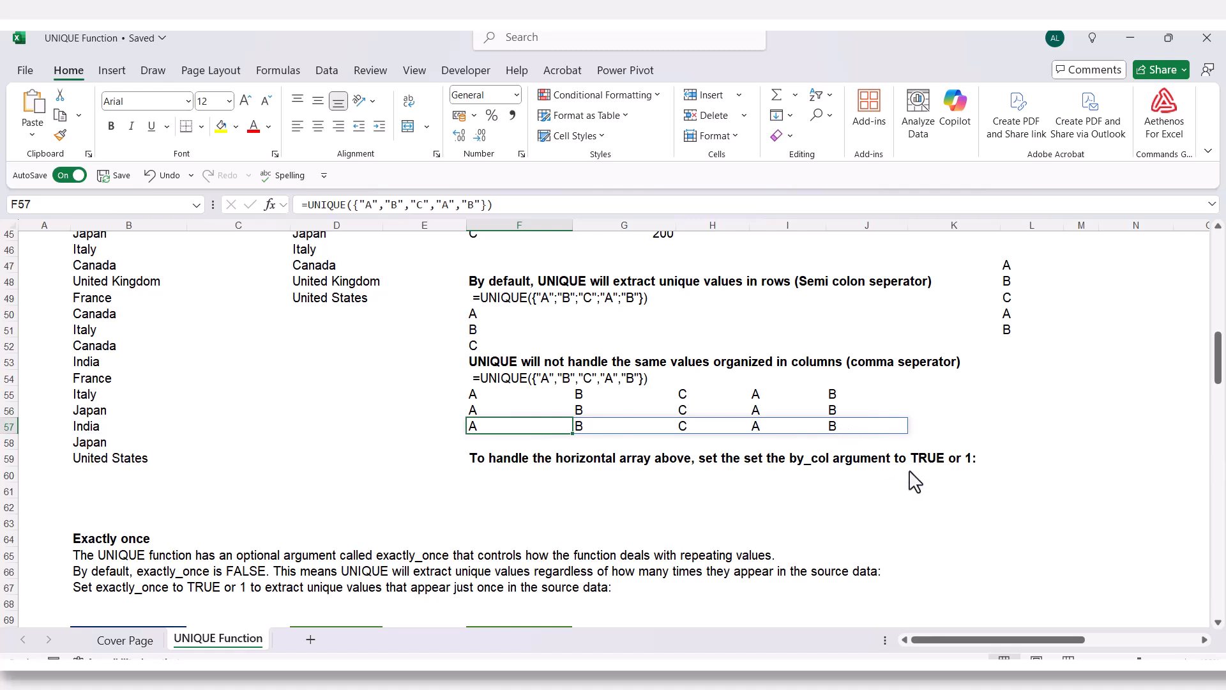
{"action": "scroll", "coordinate": [696, 537], "scroll_direction": "up", "scroll_amount": 2}
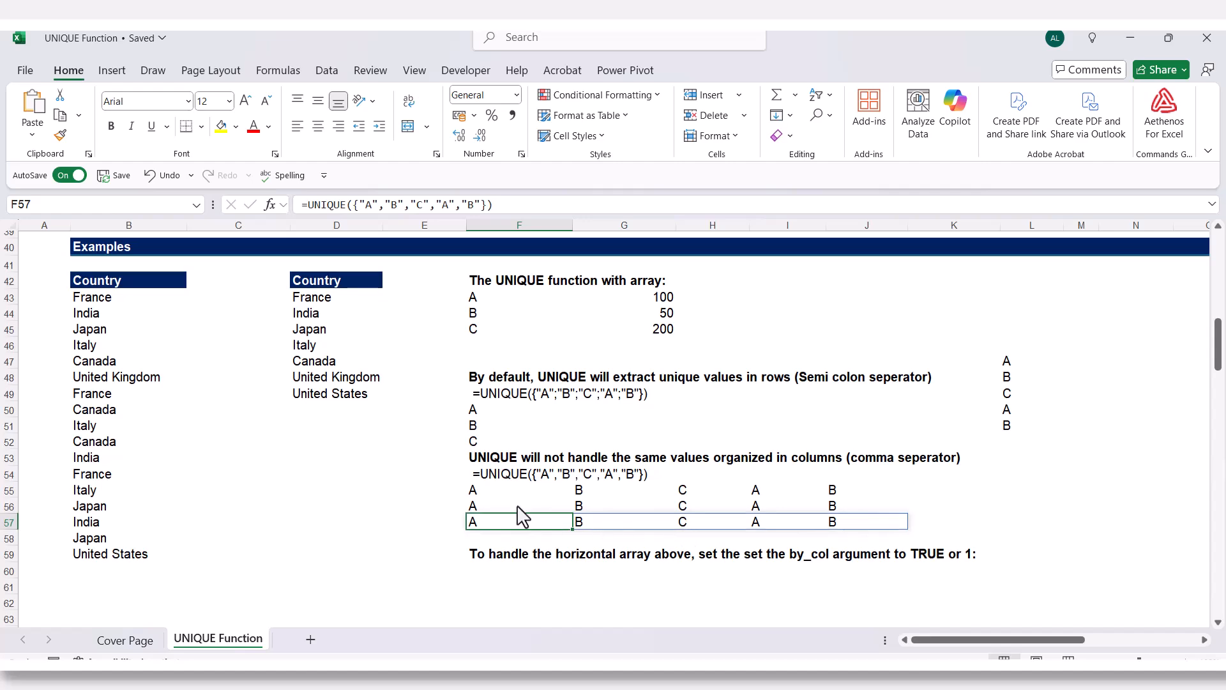
{"action": "scroll", "coordinate": [504, 529], "scroll_direction": "down", "scroll_amount": 1}
{"action": "scroll", "coordinate": [503, 539], "scroll_direction": "up", "scroll_amount": 1}
{"action": "left_click", "coordinate": [505, 571]}
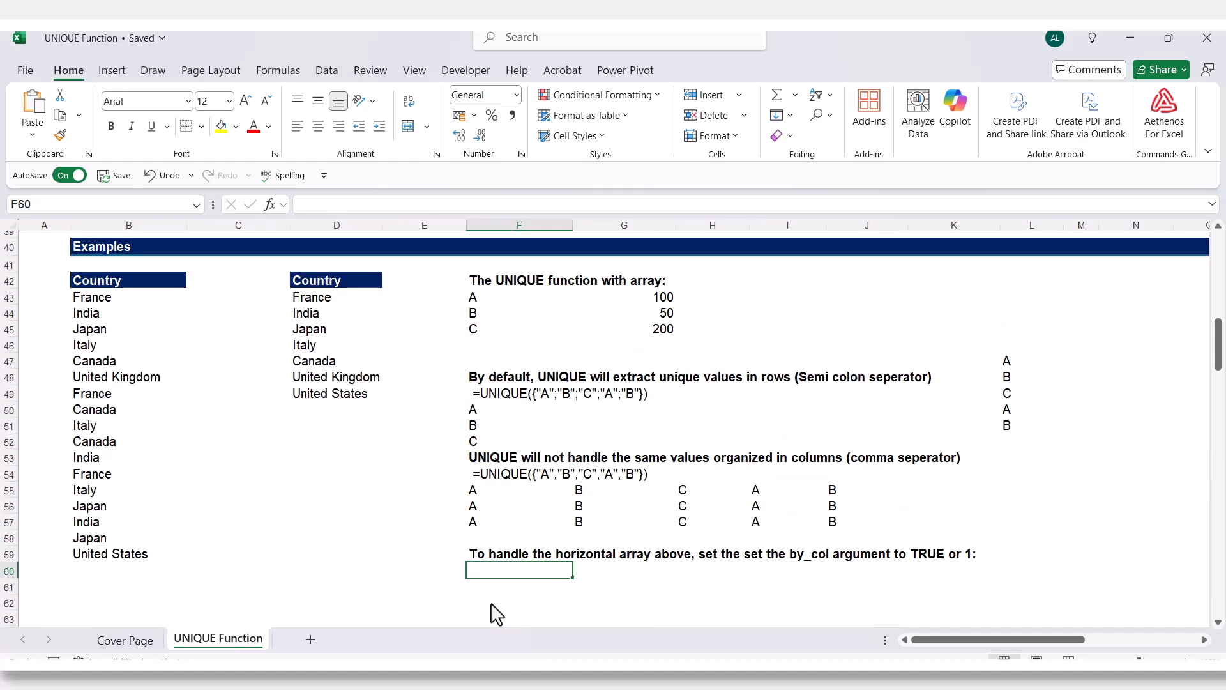
{"action": "type", "text": "="}
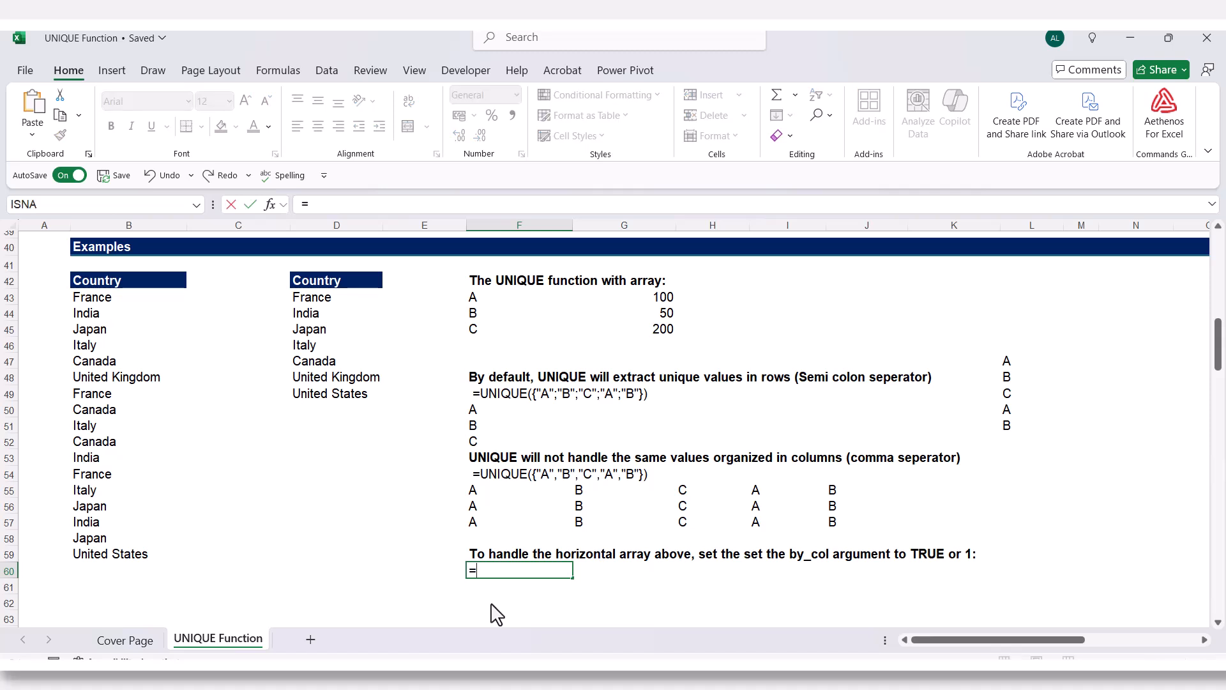
{"action": "type", "text": "un"}
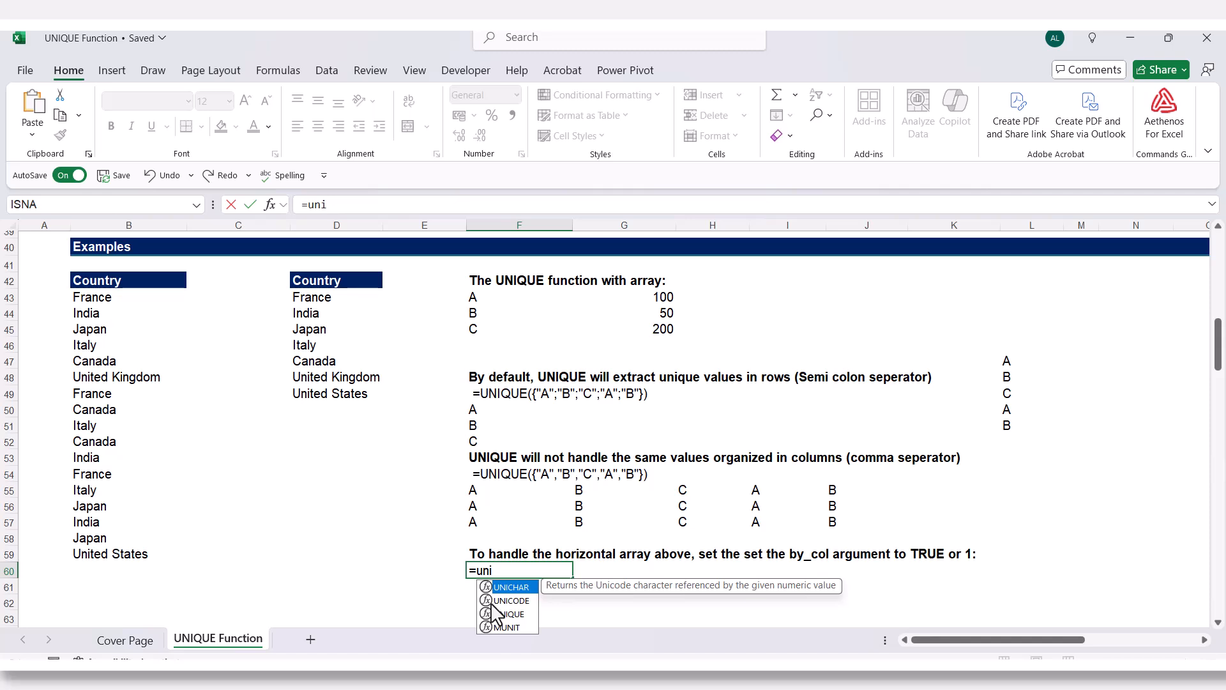
{"action": "type", "text": "i"}
{"action": "left_click", "coordinate": [505, 614]}
{"action": "double_click", "coordinate": [505, 614]}
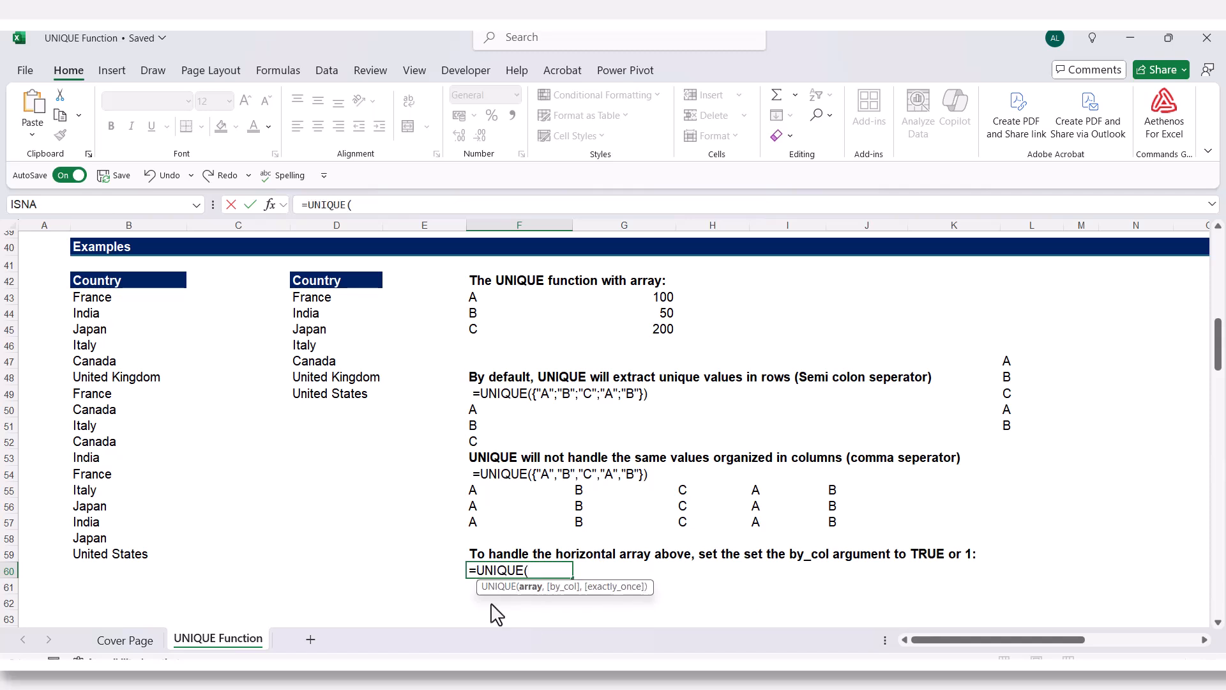
{"action": "left_click_drag", "start_coordinate": [483, 496], "coordinate": [830, 509]}
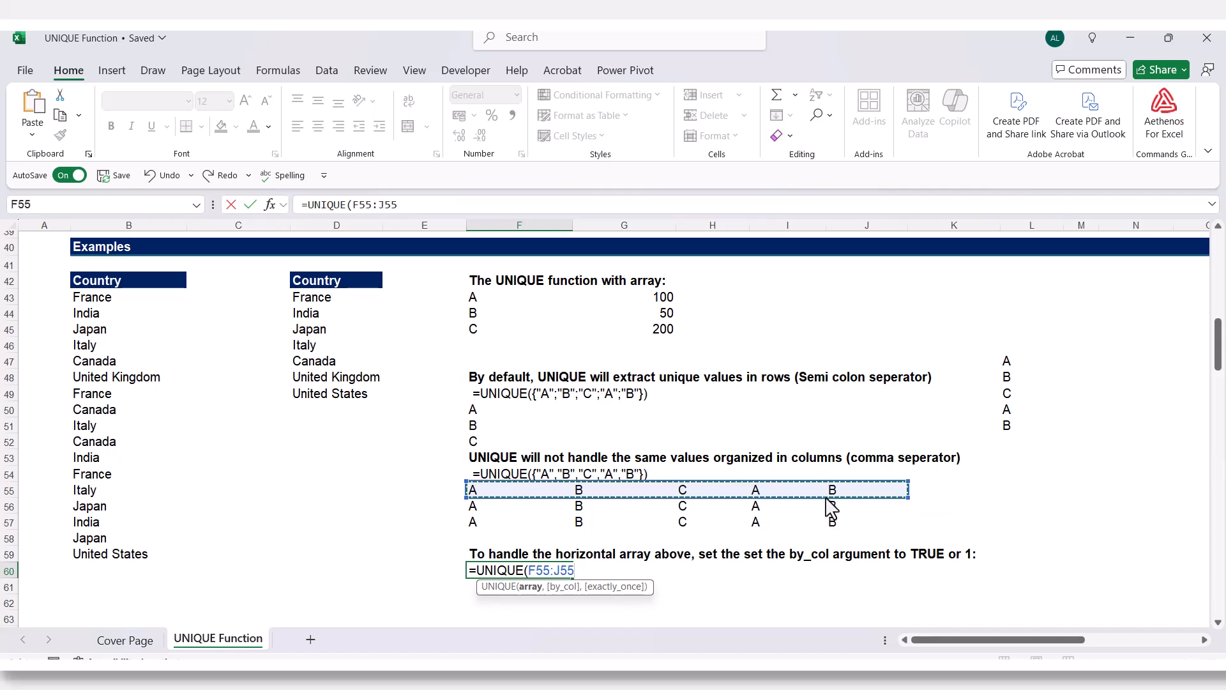
{"action": "type", "text": ","}
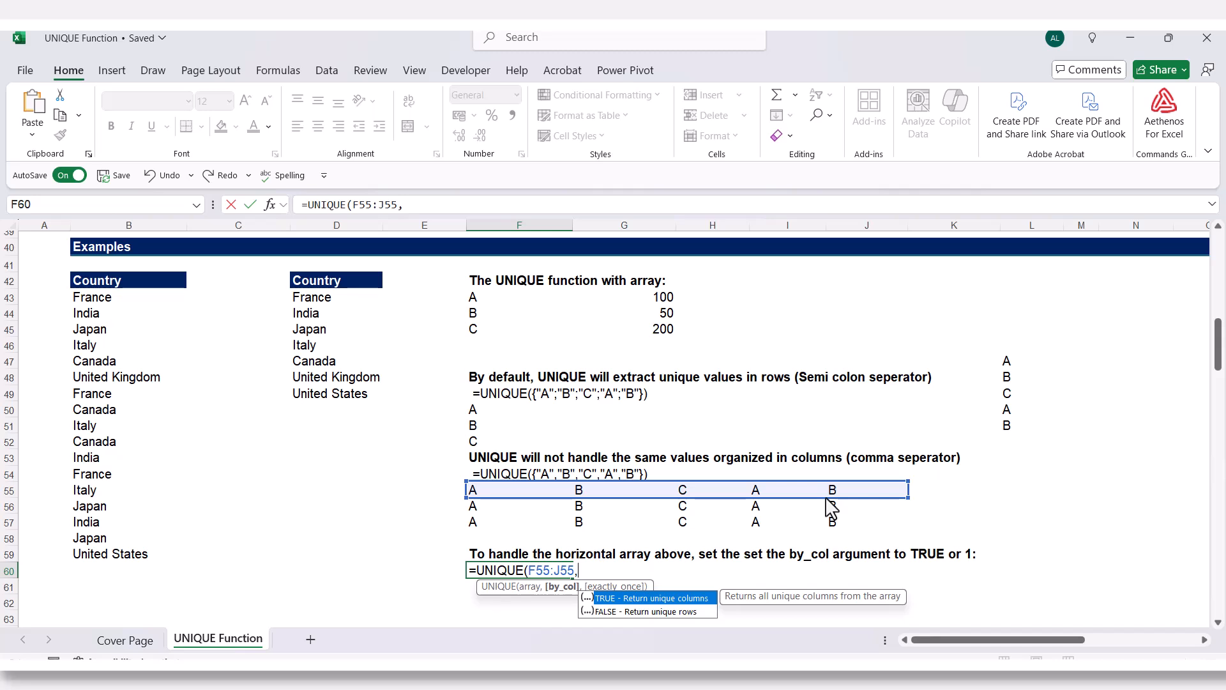
{"action": "key", "text": "Tab"}
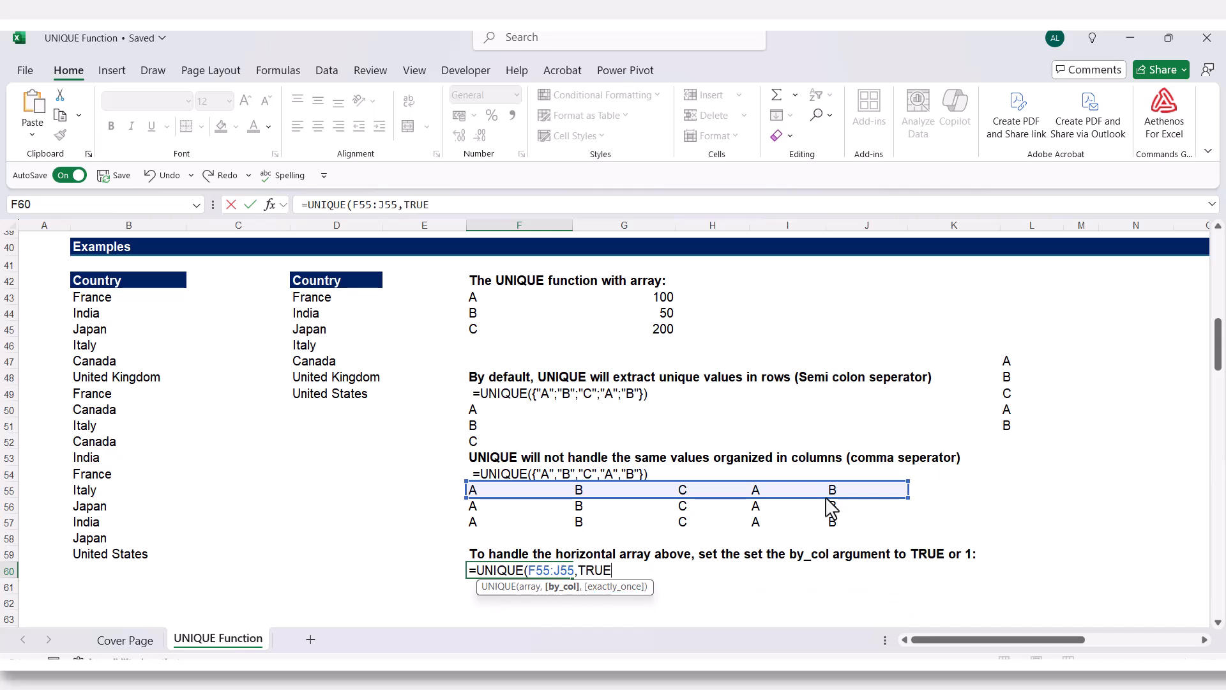
{"action": "type", "text": ")"}
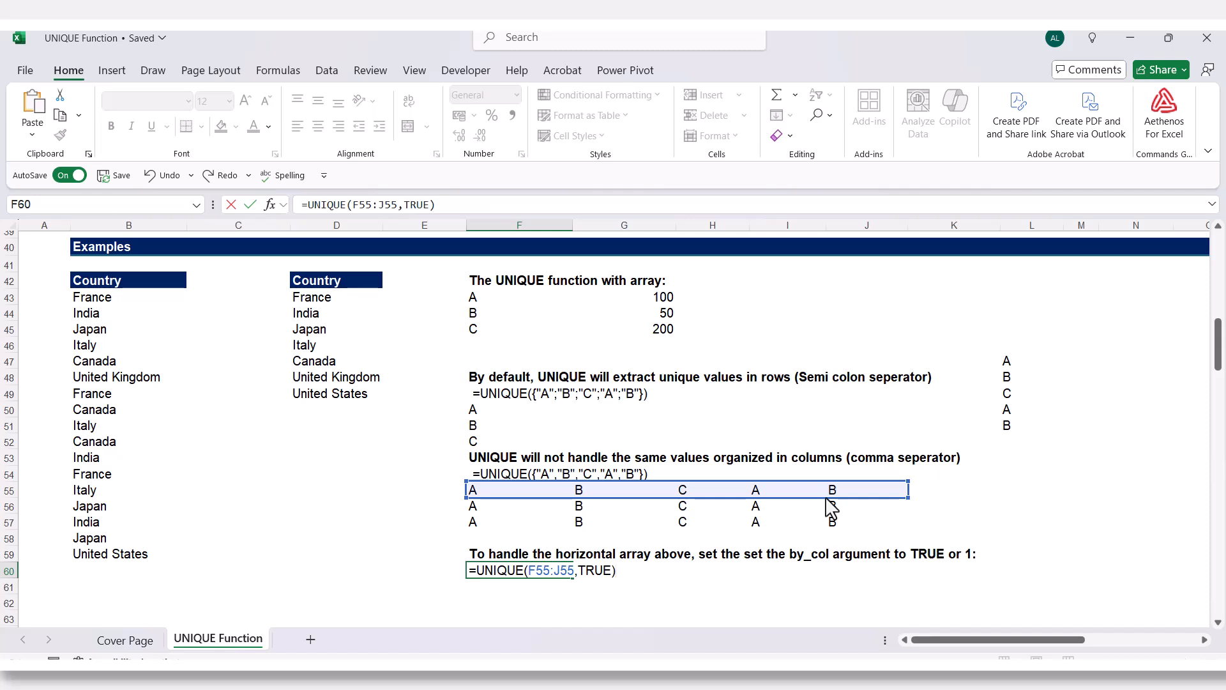
{"action": "key", "text": "Return"}
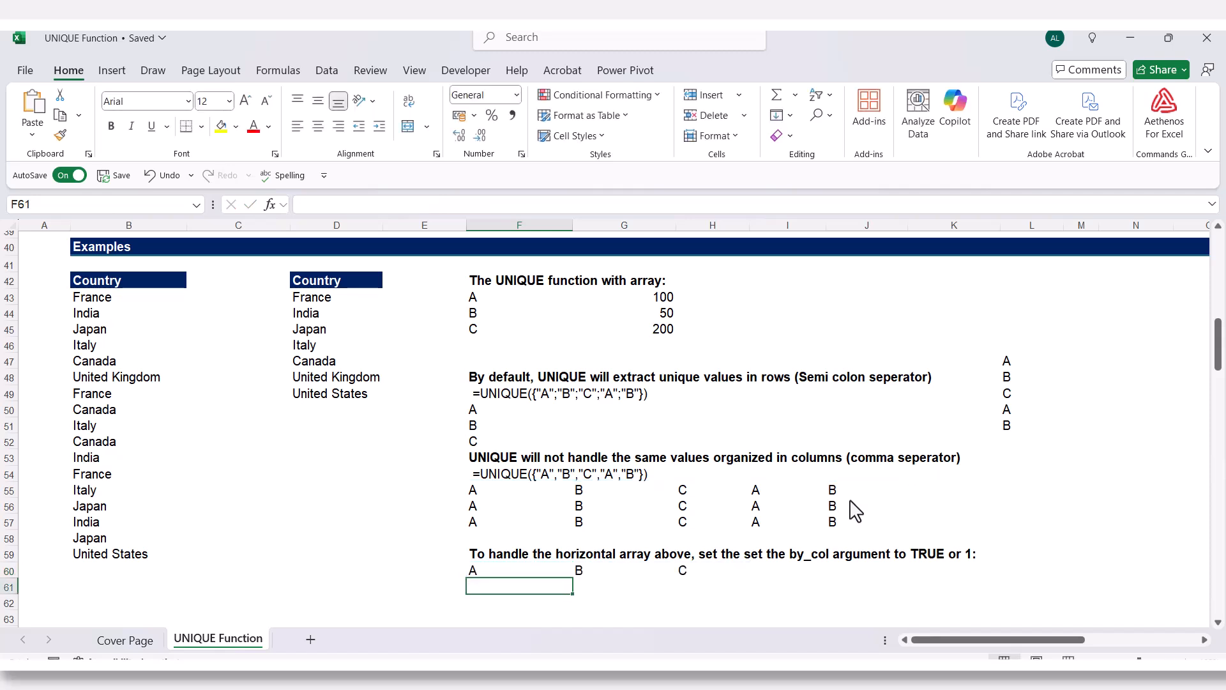
Step: Review the by_col argument in the F60 formula, then close the formula without changing it
{"action": "double_click", "coordinate": [502, 573]}
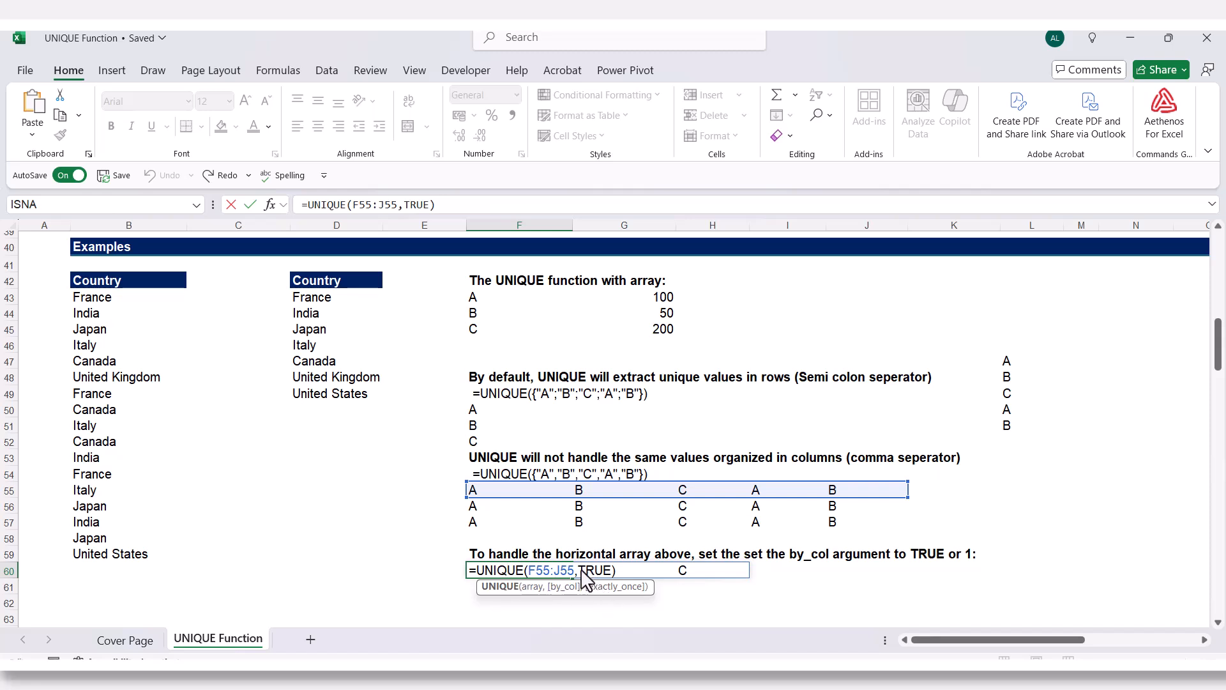
{"action": "left_click_drag", "start_coordinate": [579, 570], "coordinate": [602, 570]}
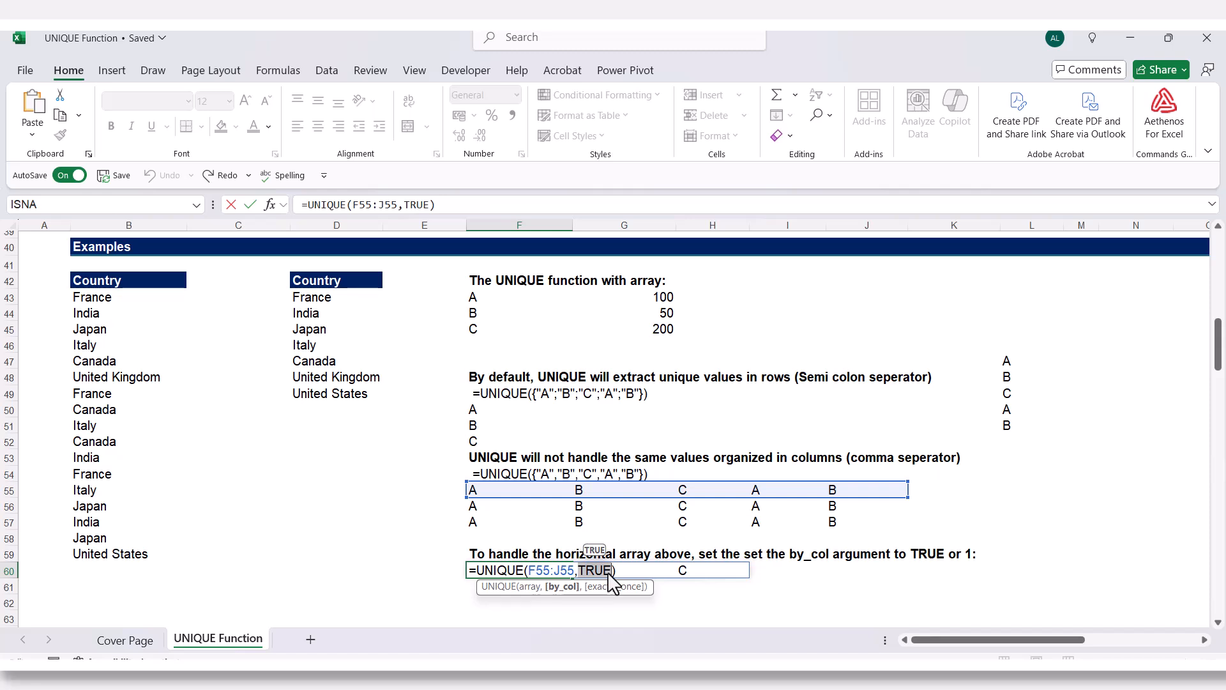
{"action": "key", "text": "ctrl+Return"}
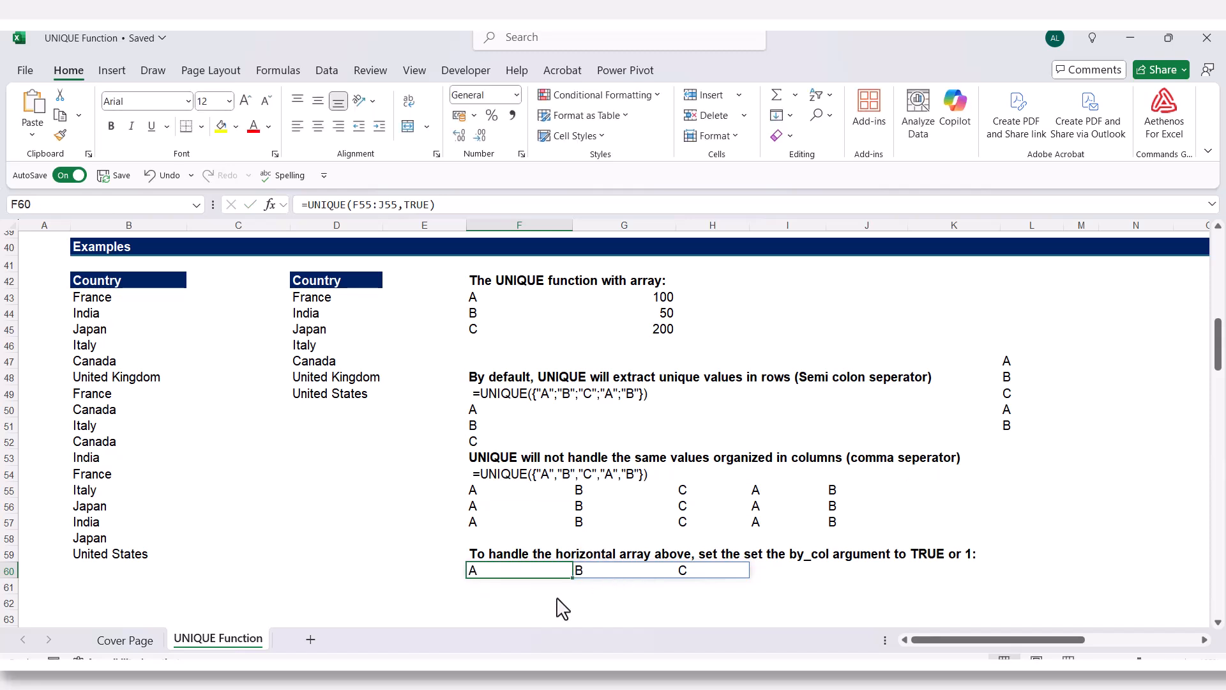
Step: Add TRUE as the by_col argument to the F57 array formula so it reads =UNIQUE({"A","B","C","A","B"},TRUE), and commit it
{"action": "left_click", "coordinate": [492, 494]}
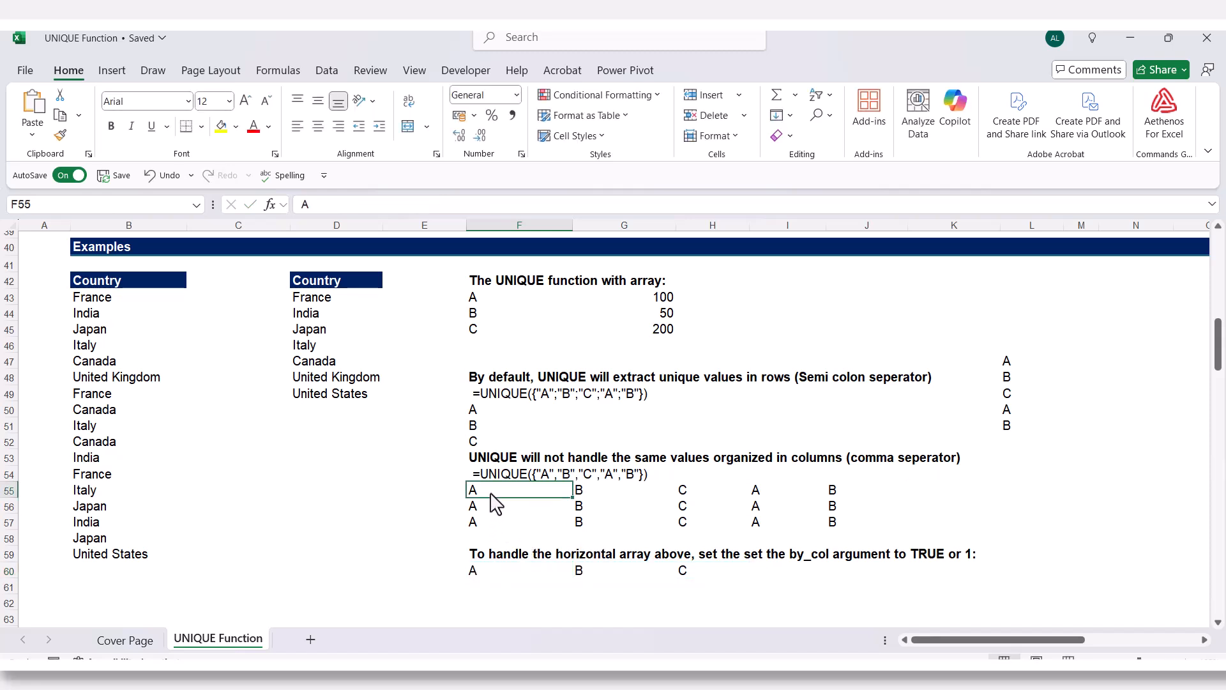
{"action": "left_click", "coordinate": [493, 511]}
{"action": "left_click", "coordinate": [494, 522]}
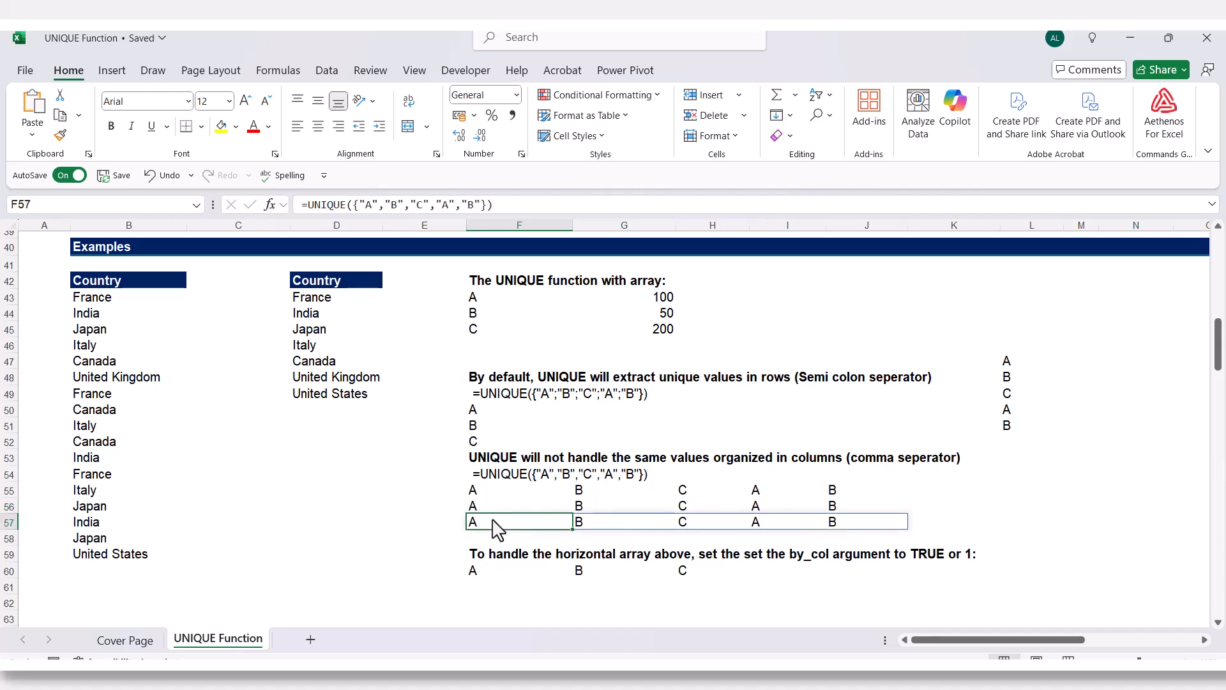
{"action": "double_click", "coordinate": [497, 530]}
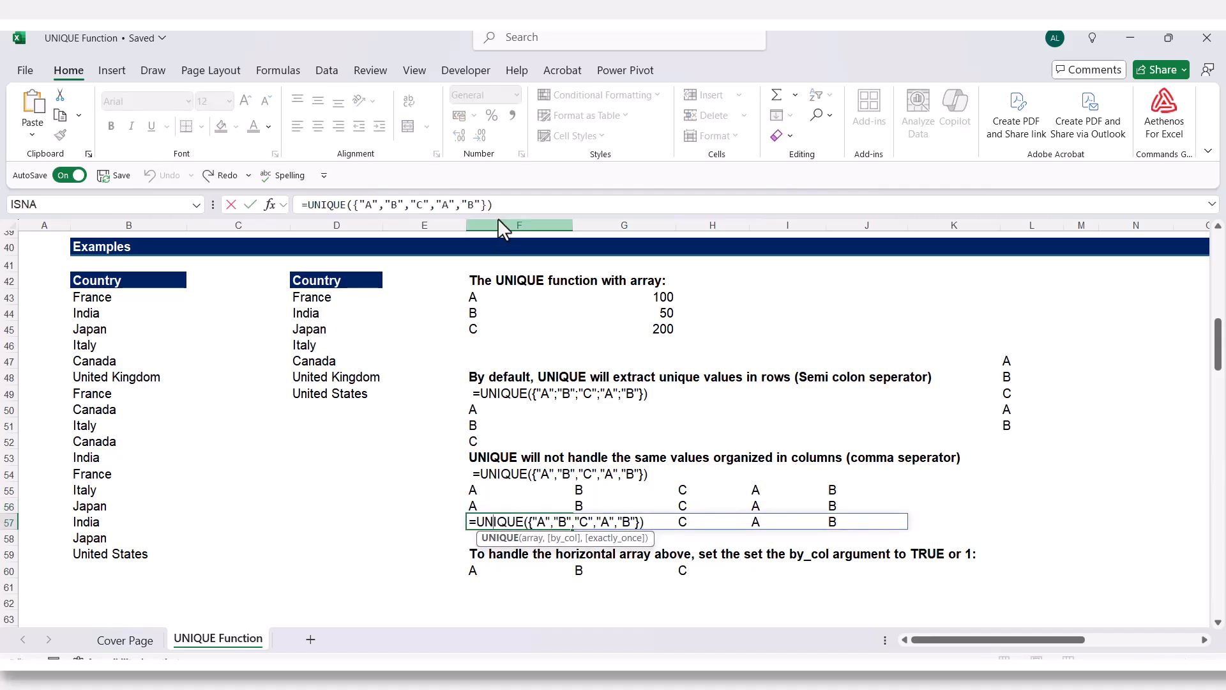
{"action": "left_click", "coordinate": [487, 205]}
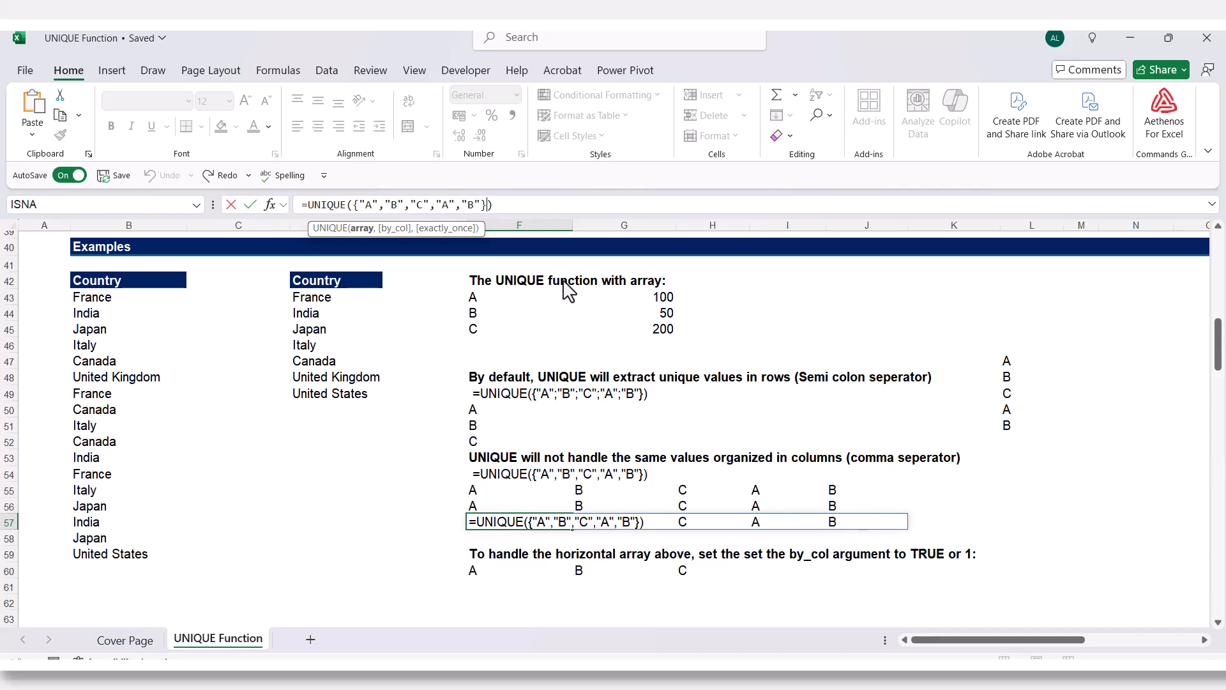
{"action": "type", "text": ","}
{"action": "key", "text": "Down"}
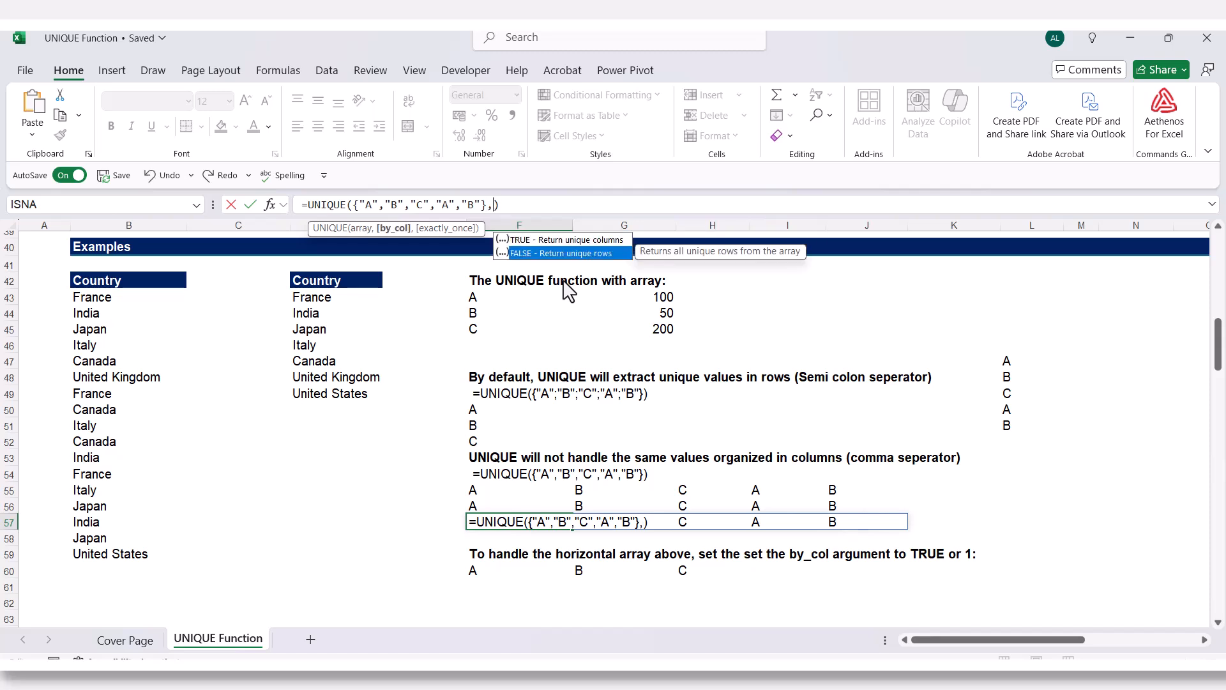
{"action": "key", "text": "Up"}
{"action": "key", "text": "Tab"}
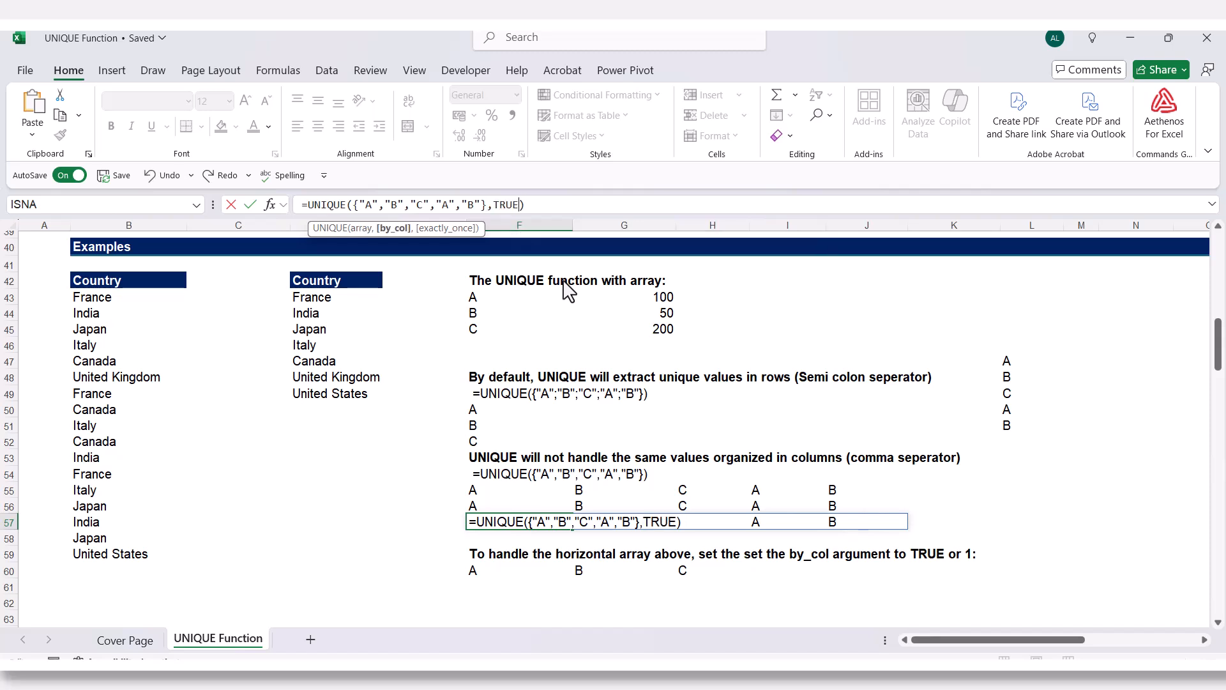
{"action": "key", "text": "Return"}
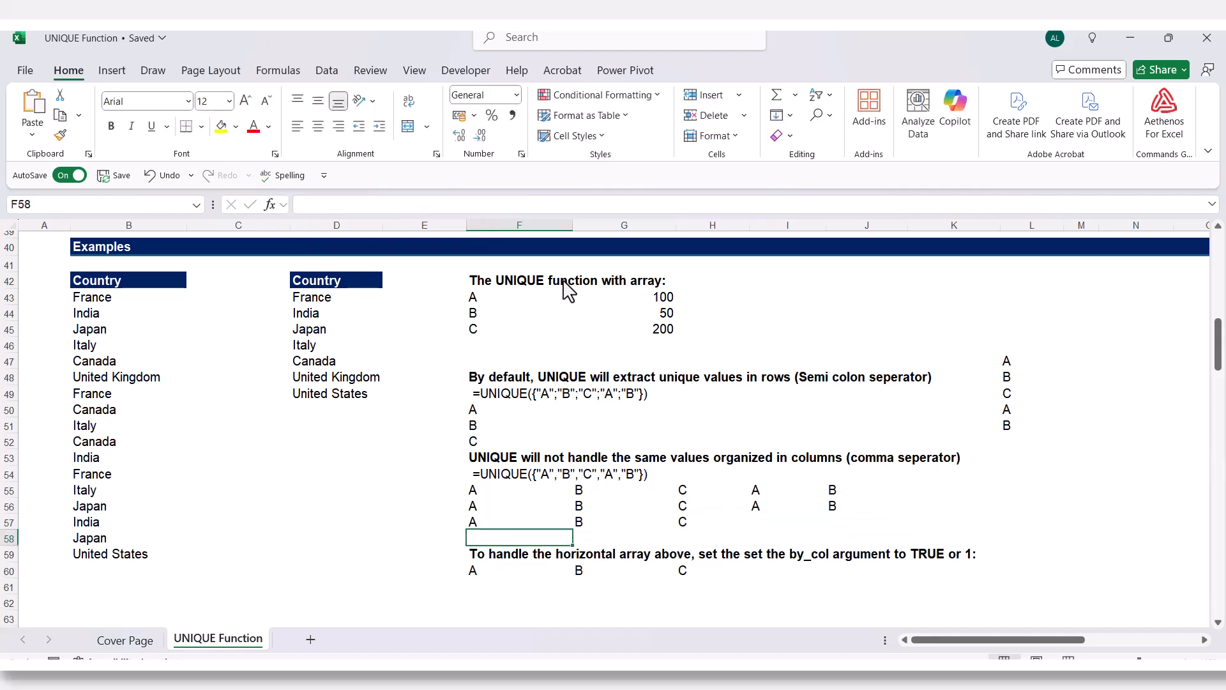
Step: Review the revised formula in F57 and the cells of its horizontal spill range
{"action": "left_click", "coordinate": [500, 524]}
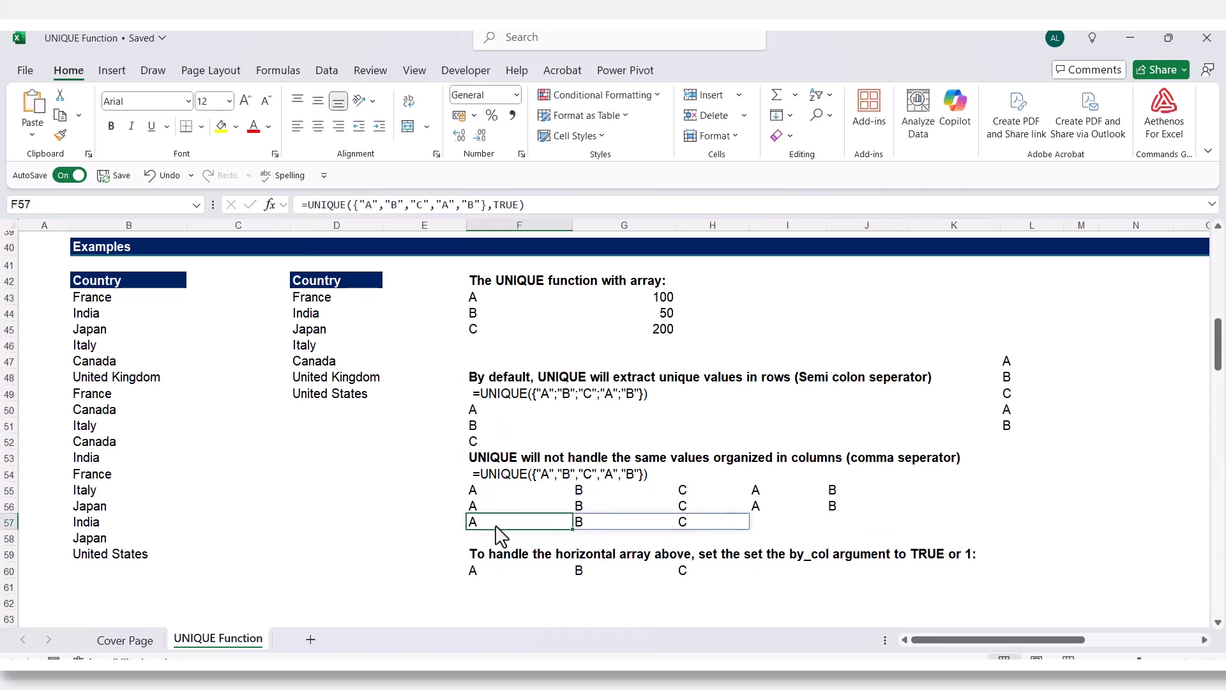
{"action": "double_click", "coordinate": [500, 525]}
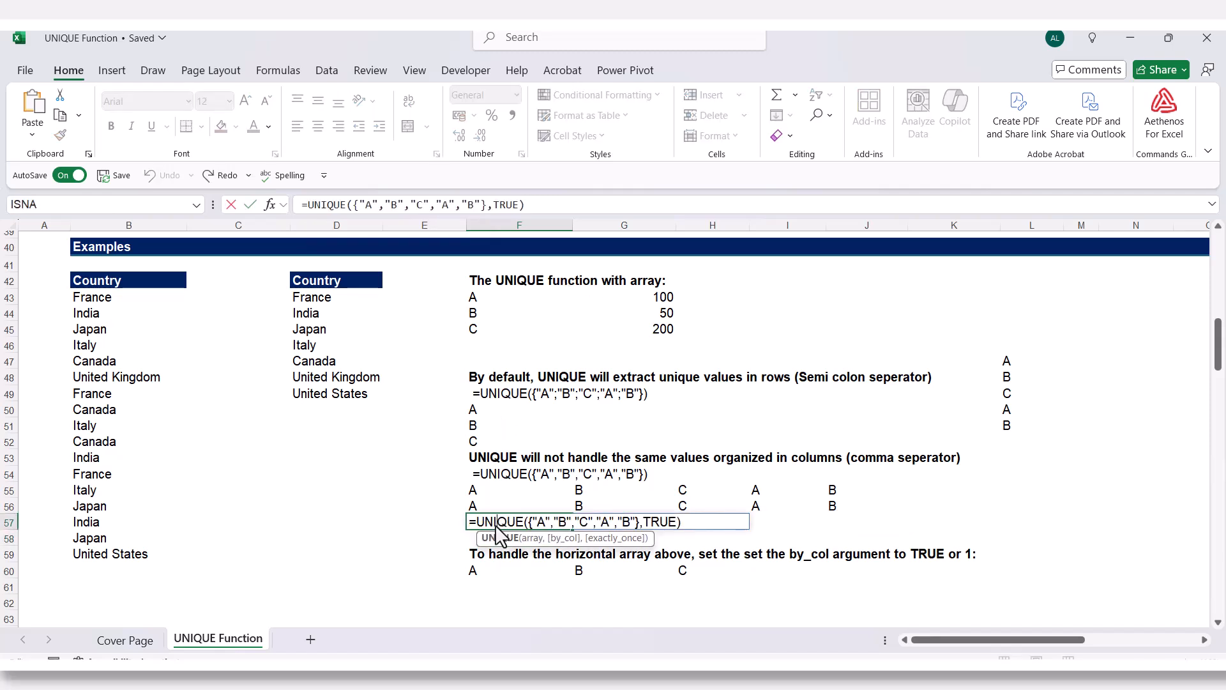
{"action": "key", "text": "ctrl+Return"}
{"action": "left_click", "coordinate": [698, 524]}
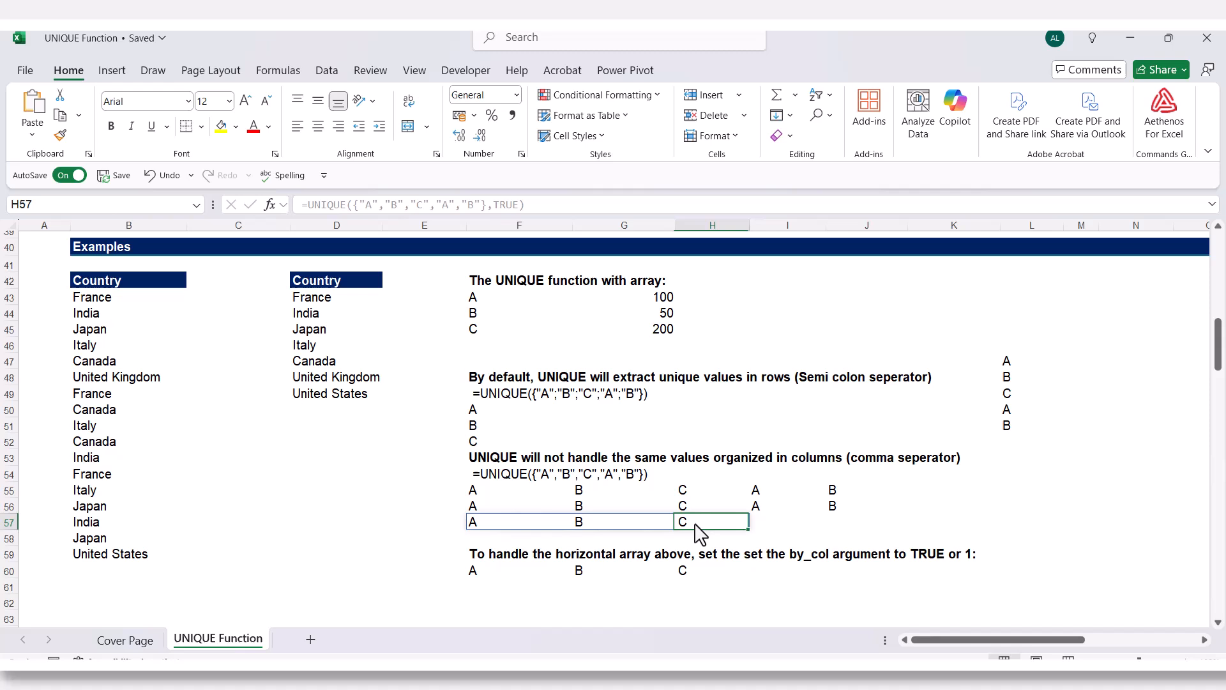
{"action": "left_click", "coordinate": [562, 532]}
{"action": "left_click", "coordinate": [425, 539]}
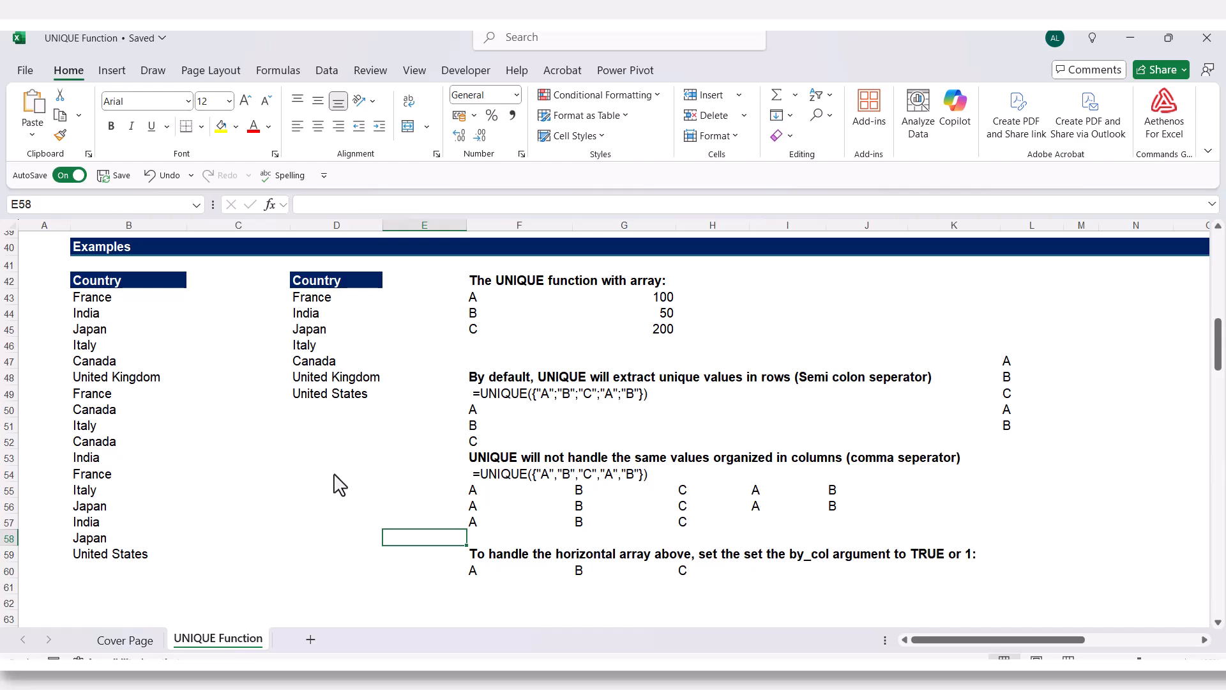
Step: Start a UNIQUE formula in cell D71 under the Exactly Once heading, with the country list B71:B87 as its array
{"action": "scroll", "coordinate": [334, 476], "scroll_direction": "down", "scroll_amount": 5}
{"action": "scroll", "coordinate": [334, 474], "scroll_direction": "down", "scroll_amount": 3}
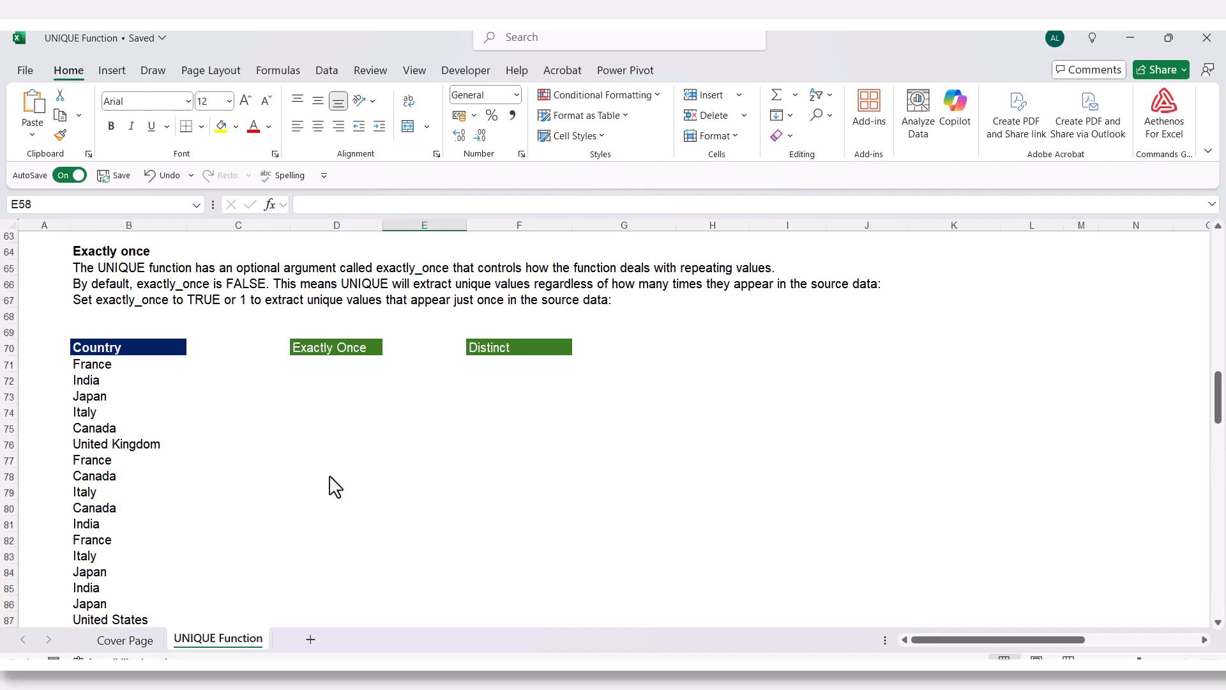
{"action": "left_click", "coordinate": [313, 348]}
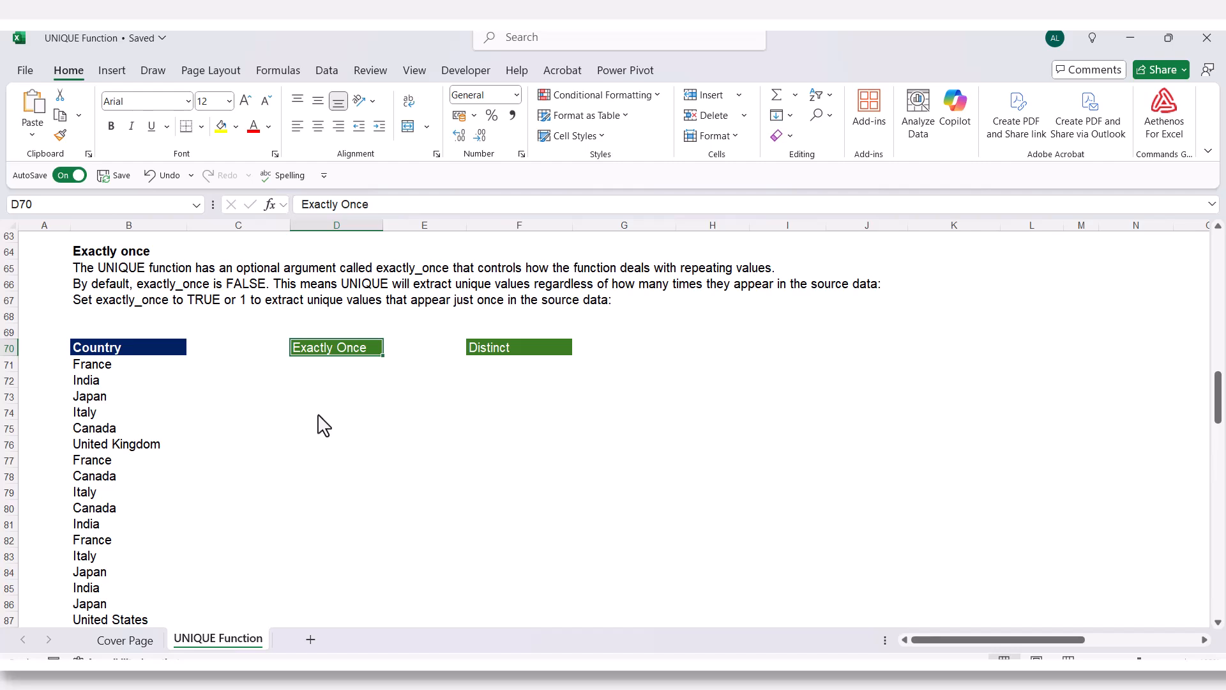
{"action": "left_click", "coordinate": [333, 366]}
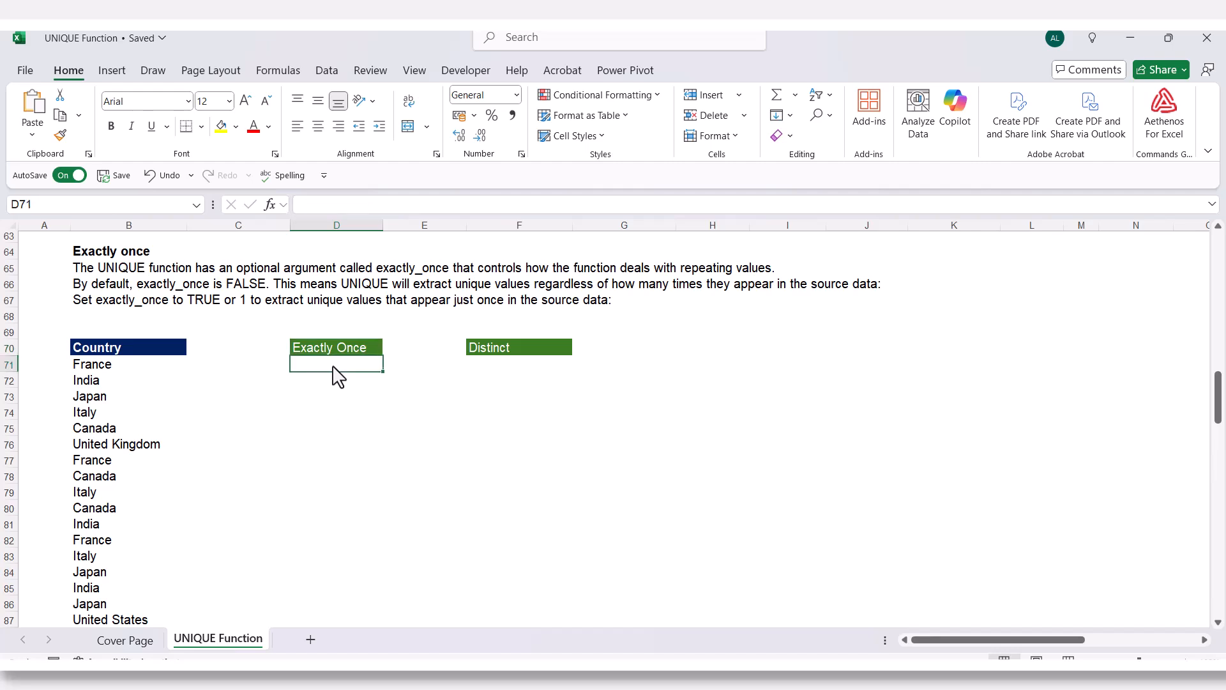
{"action": "type", "text": "="}
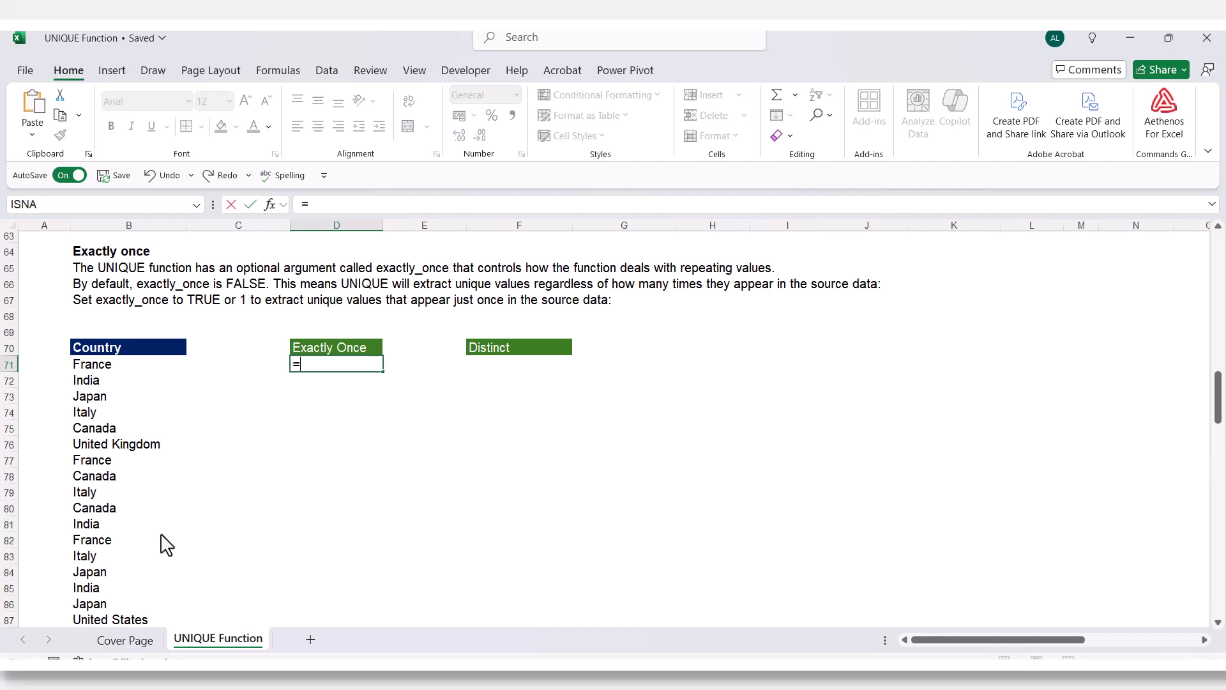
{"action": "type", "text": "un"}
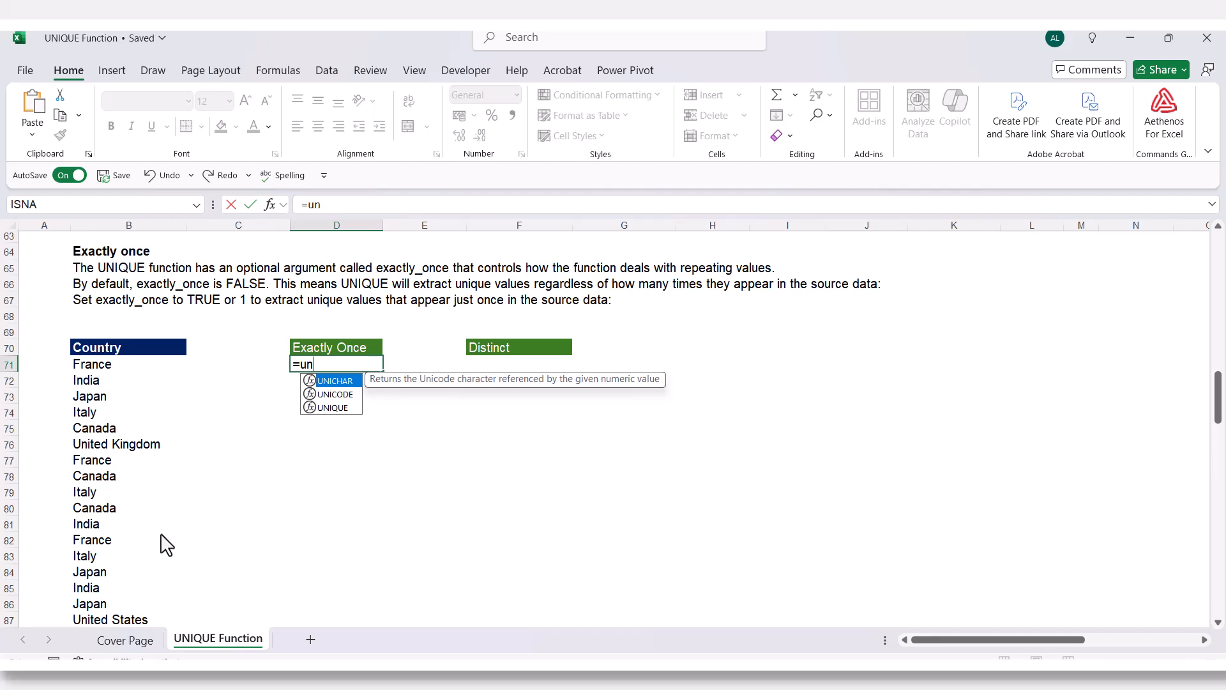
{"action": "key", "text": "Down"}
{"action": "key", "text": "Down"}
{"action": "key", "text": "Tab"}
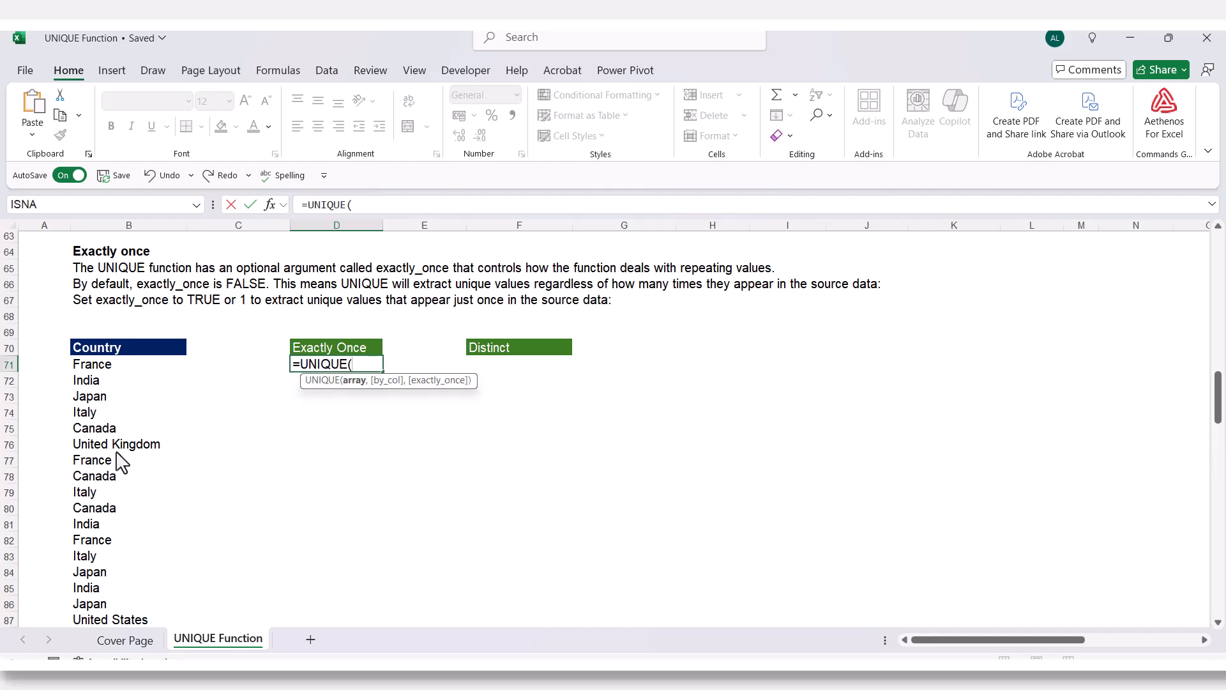
{"action": "left_click_drag", "start_coordinate": [106, 369], "coordinate": [109, 626]}
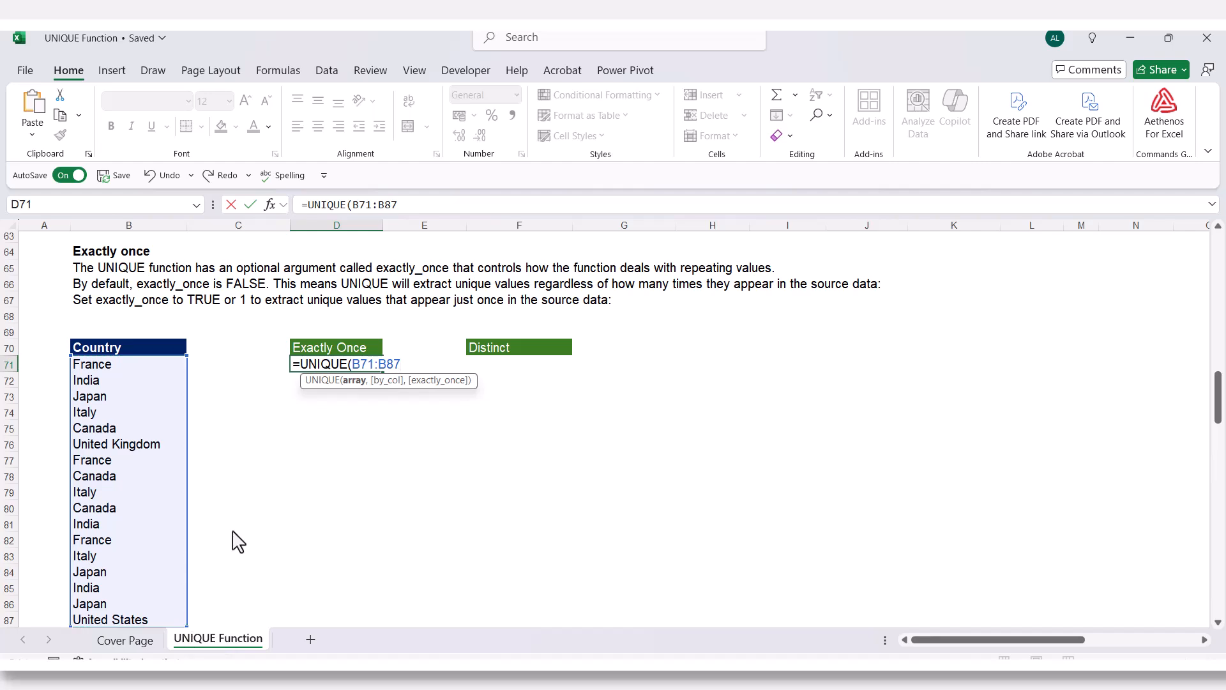
Step: Set by_col to FALSE and exactly_once to TRUE so D71 reads =UNIQUE(B71:B87,FALSE,TRUE), and commit the formula
{"action": "type", "text": ","}
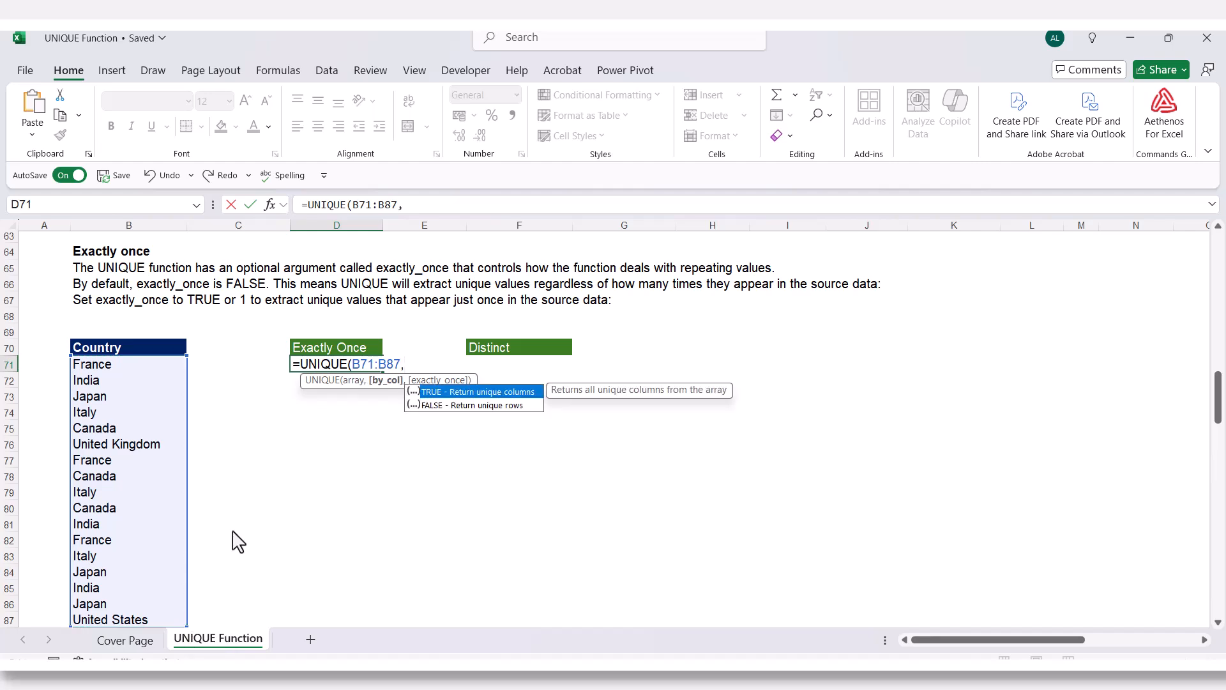
{"action": "key", "text": "Down"}
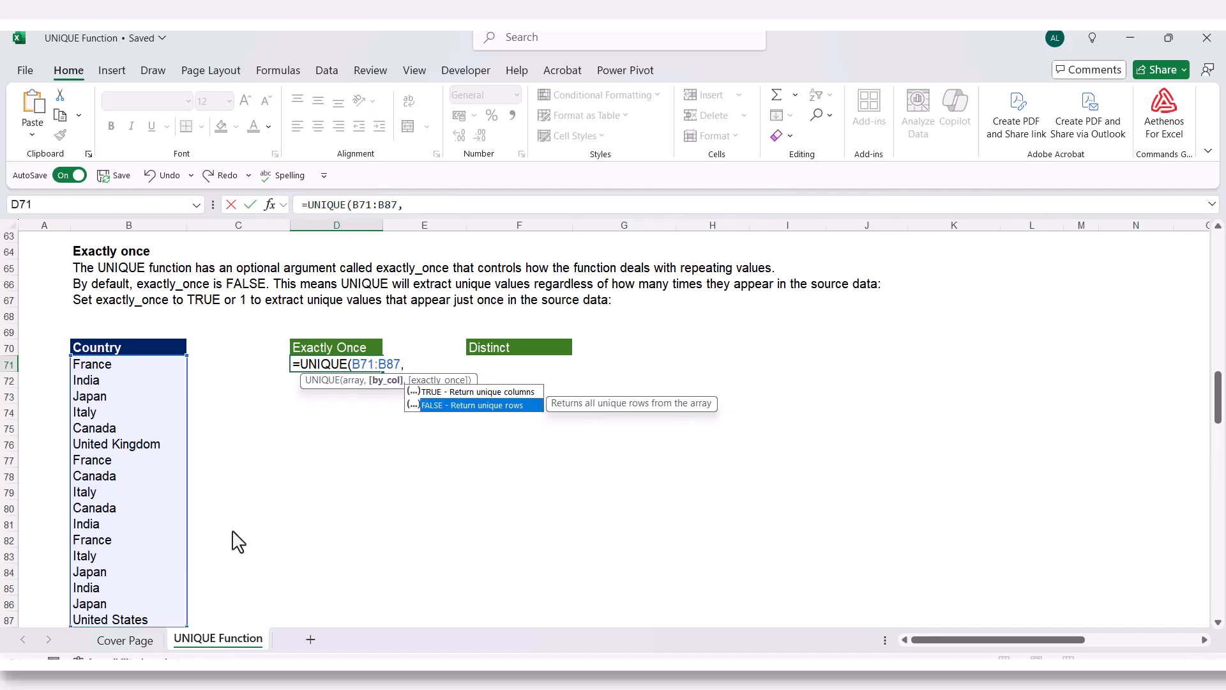
{"action": "key", "text": "Tab"}
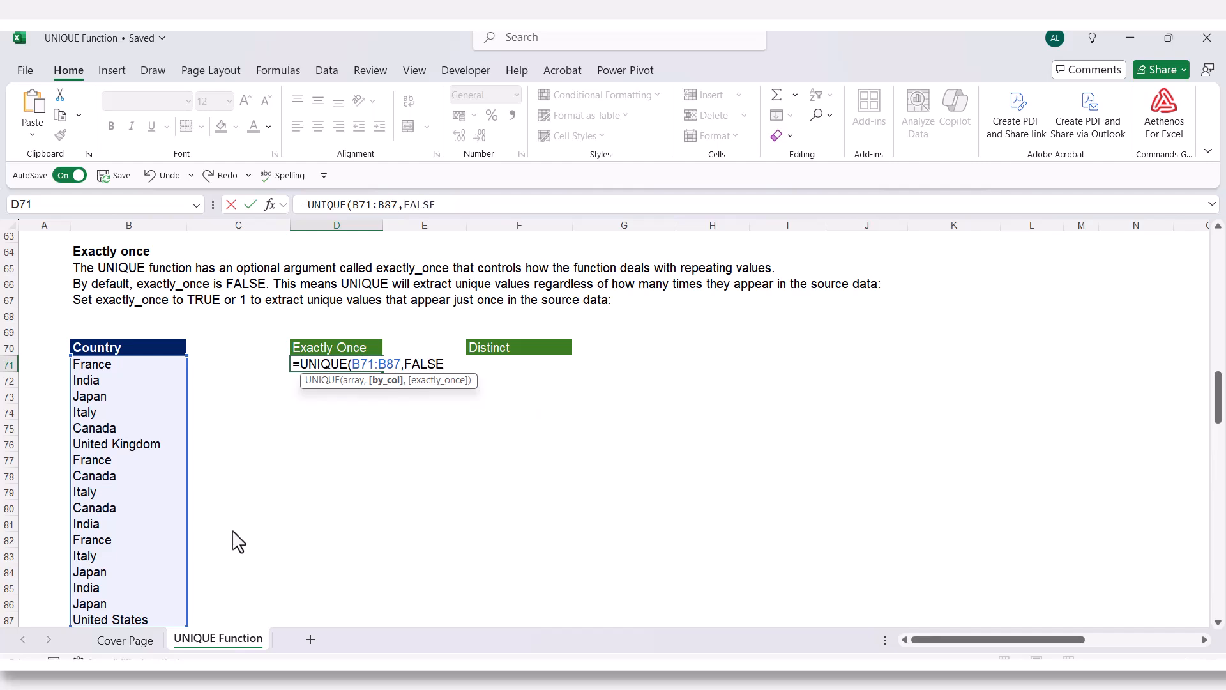
{"action": "type", "text": ","}
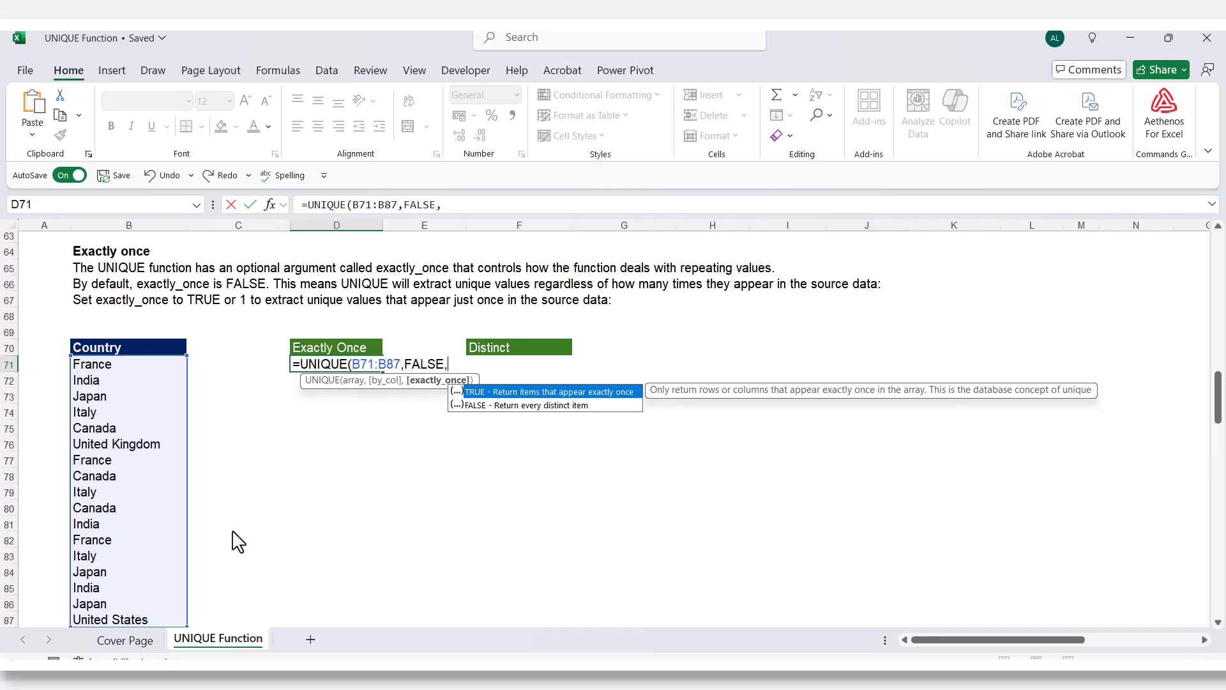
{"action": "key", "text": "Tab"}
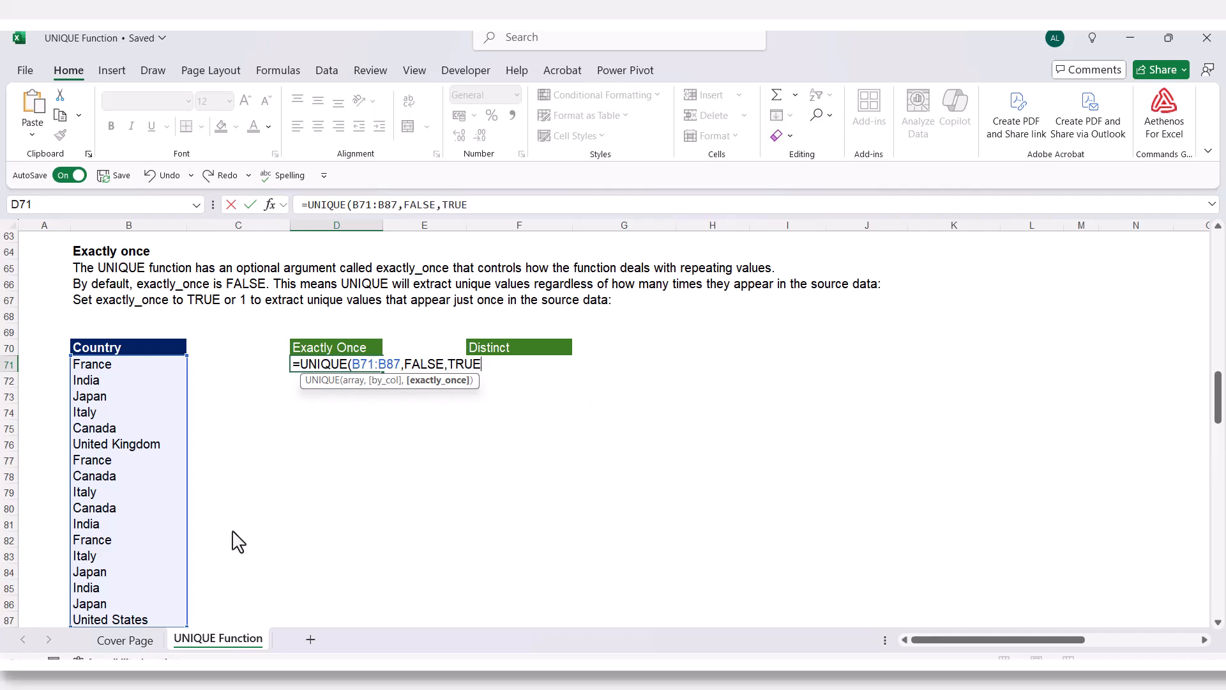
{"action": "type", "text": ")"}
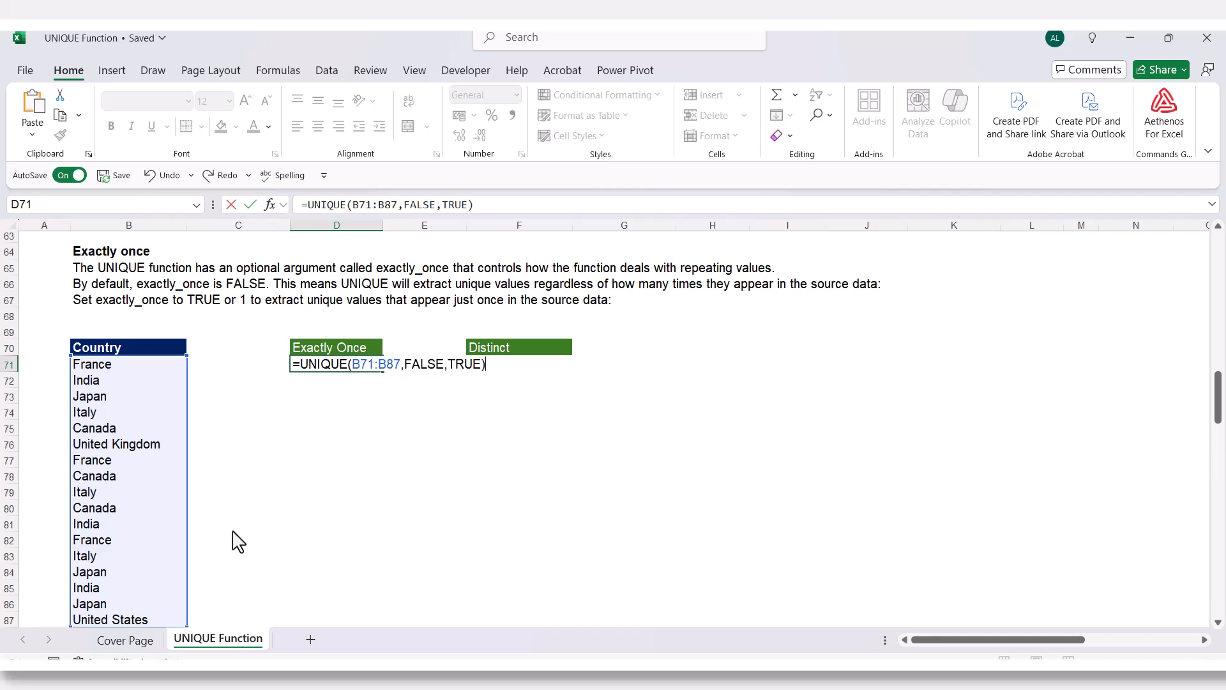
{"action": "key", "text": "Return"}
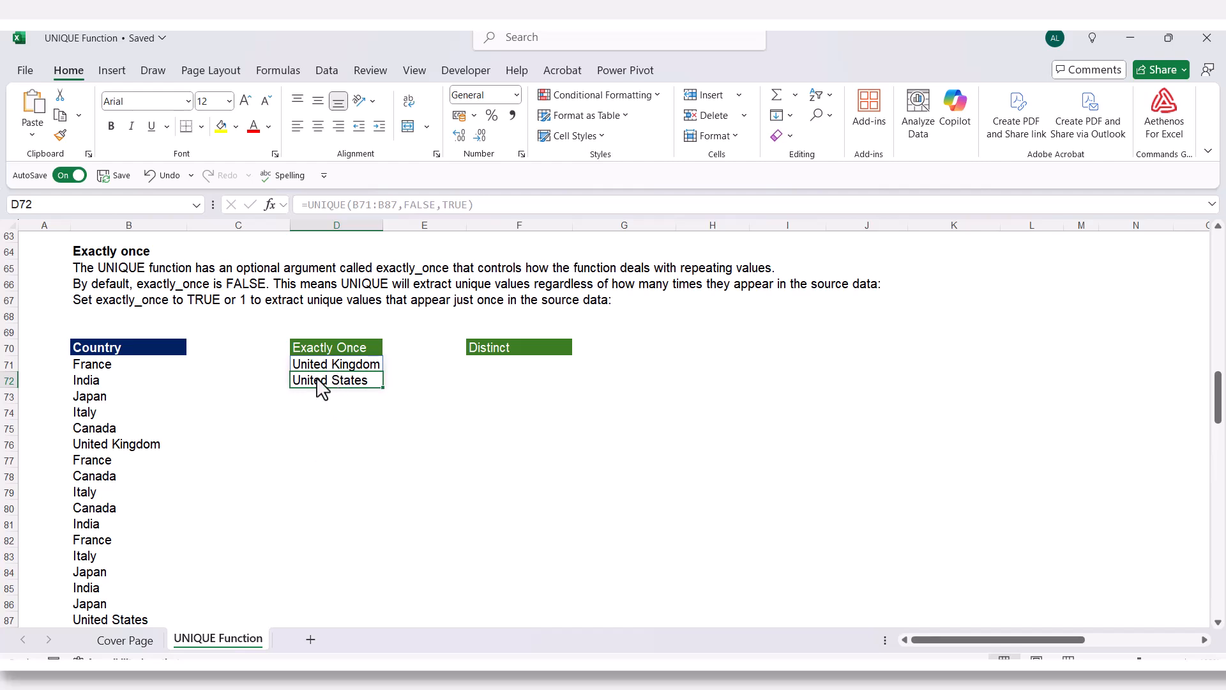
Step: Check how often United Kingdom and United States occur in the source country list
{"action": "scroll", "coordinate": [190, 435], "scroll_direction": "down", "scroll_amount": 2}
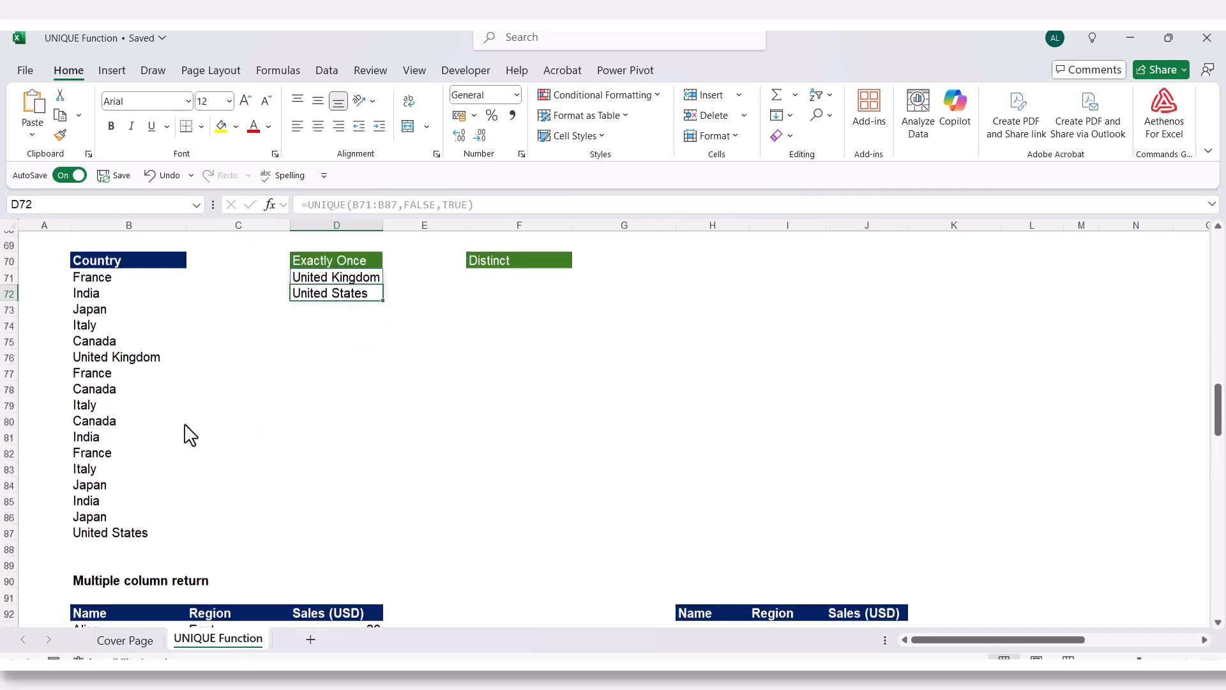
{"action": "left_click", "coordinate": [119, 350]}
{"action": "key", "text": "ctrl+Down"}
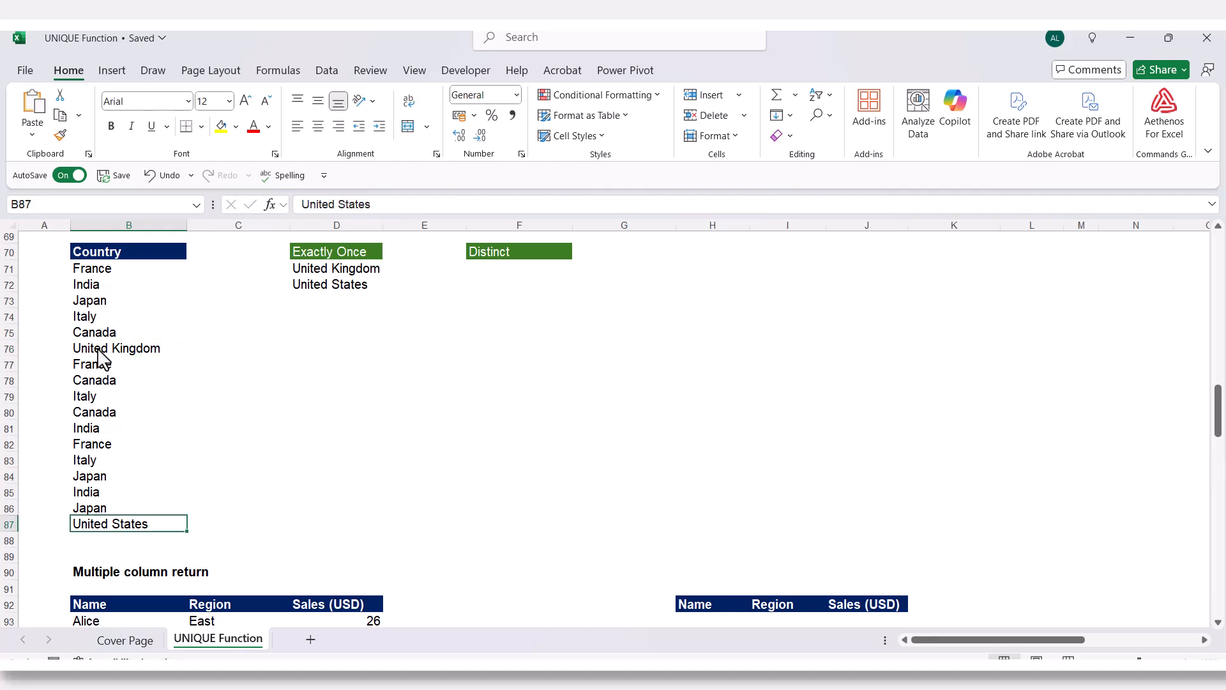
{"action": "left_click", "coordinate": [98, 350]}
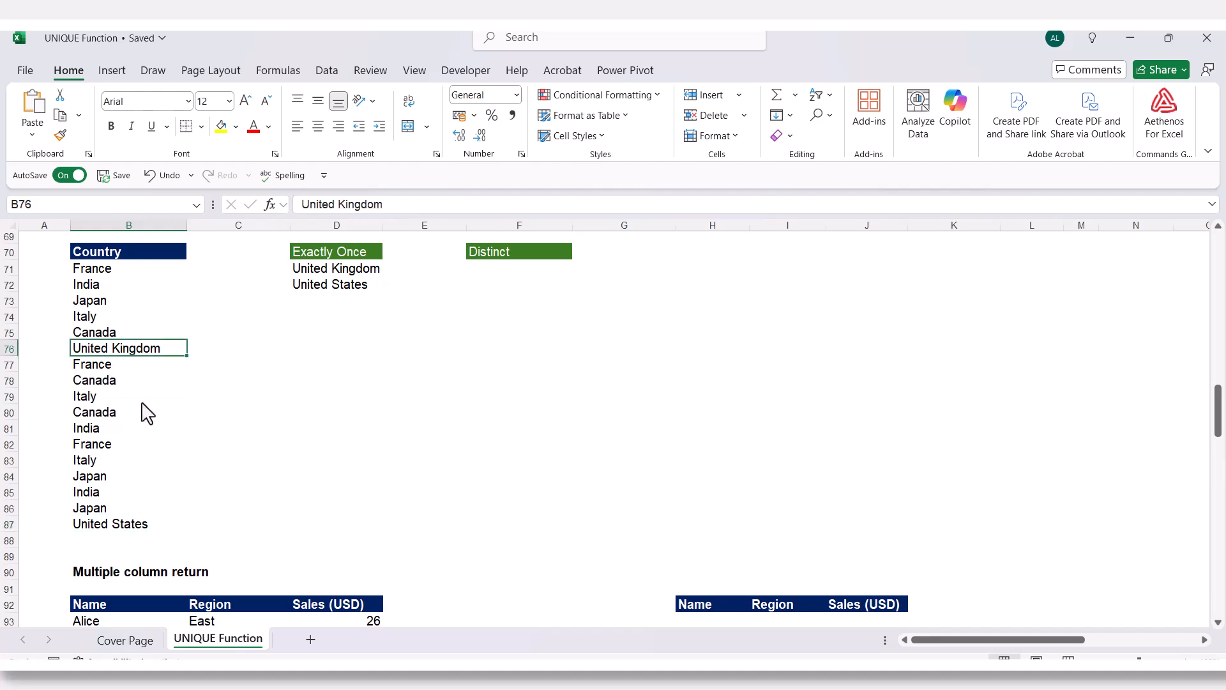
{"action": "left_click", "coordinate": [113, 529]}
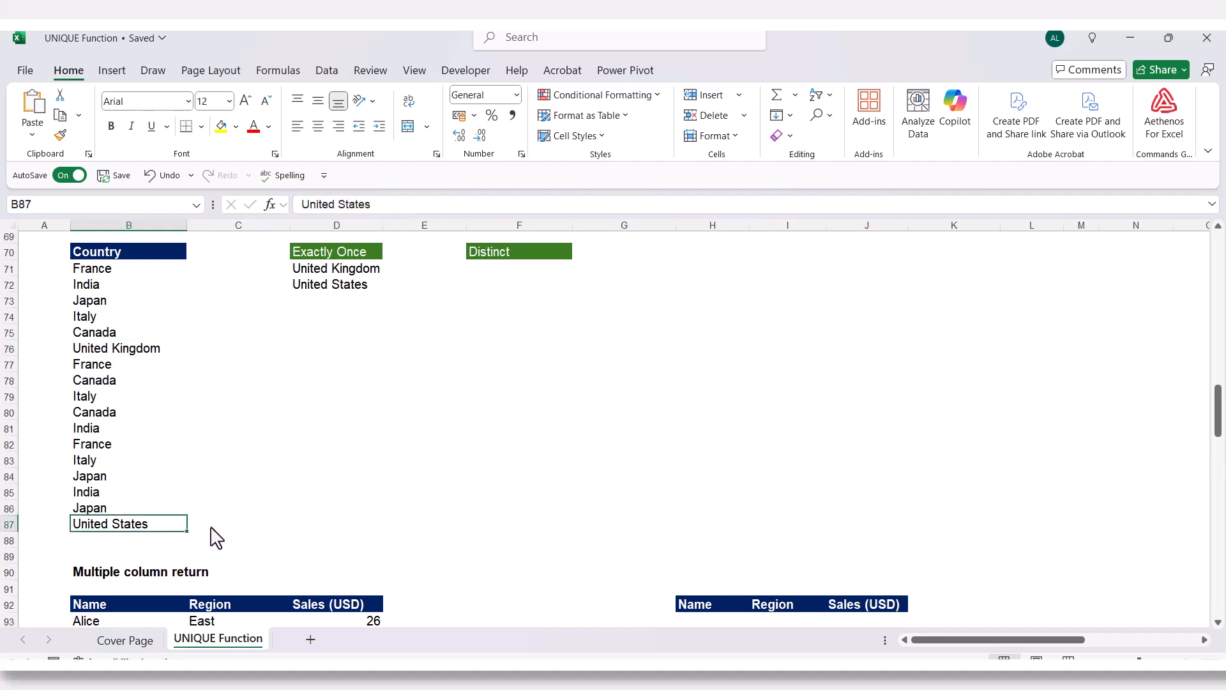
Step: Start a UNIQUE formula in cell F71 under the Distinct heading, with the country list B71:B87 as its array
{"action": "scroll", "coordinate": [214, 538], "scroll_direction": "up", "scroll_amount": 1}
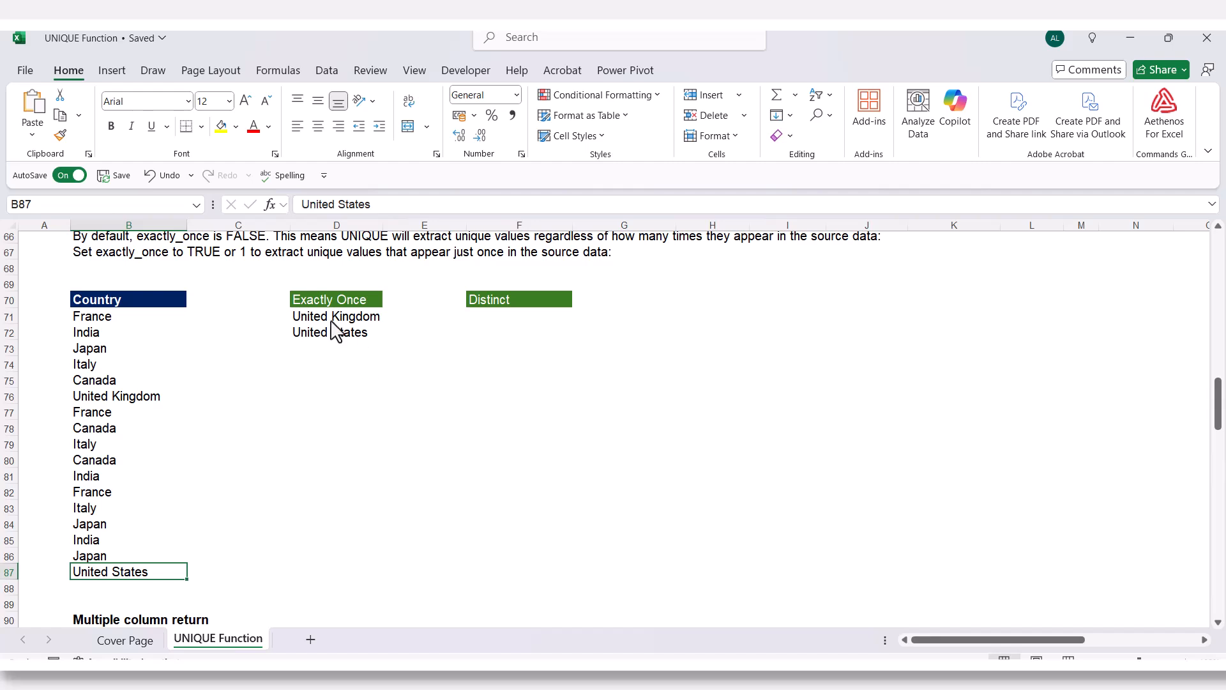
{"action": "left_click", "coordinate": [496, 323]}
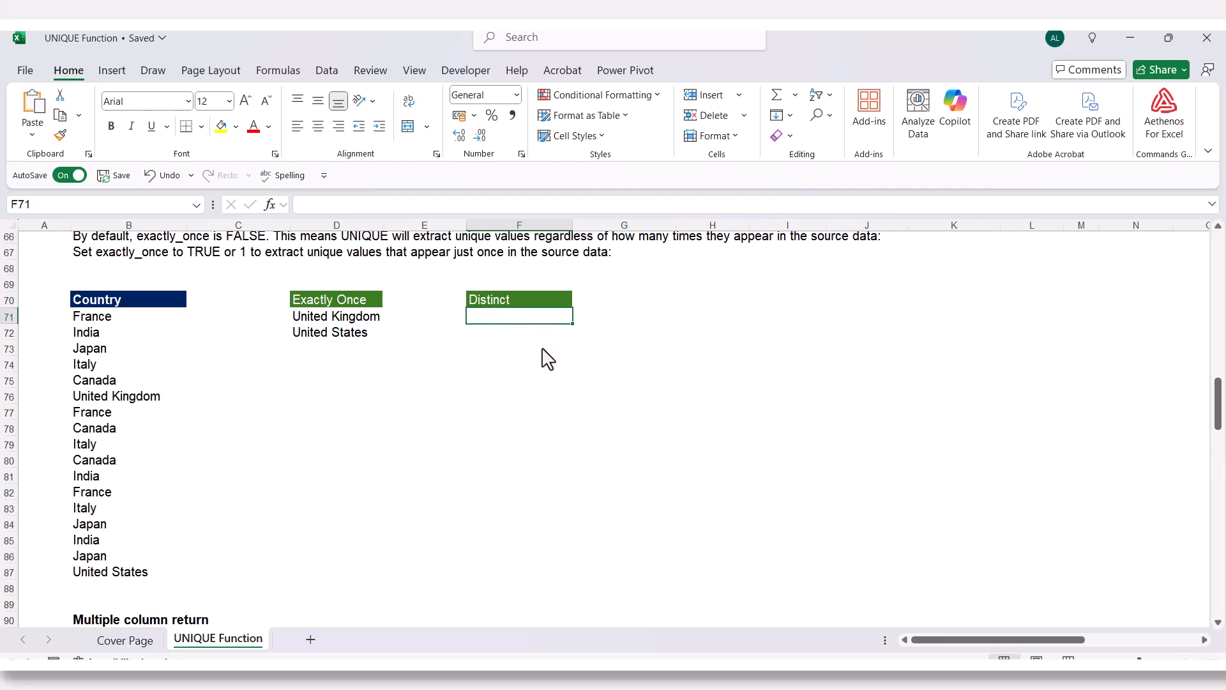
{"action": "type", "text": "="}
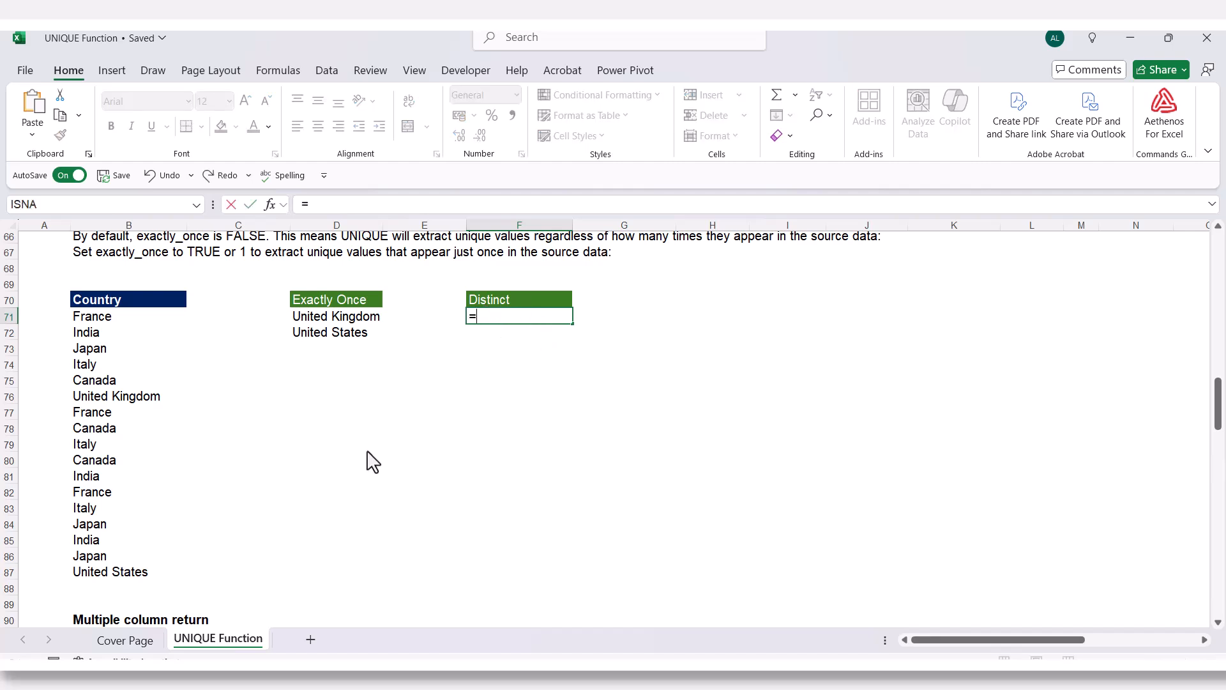
{"action": "type", "text": "un"}
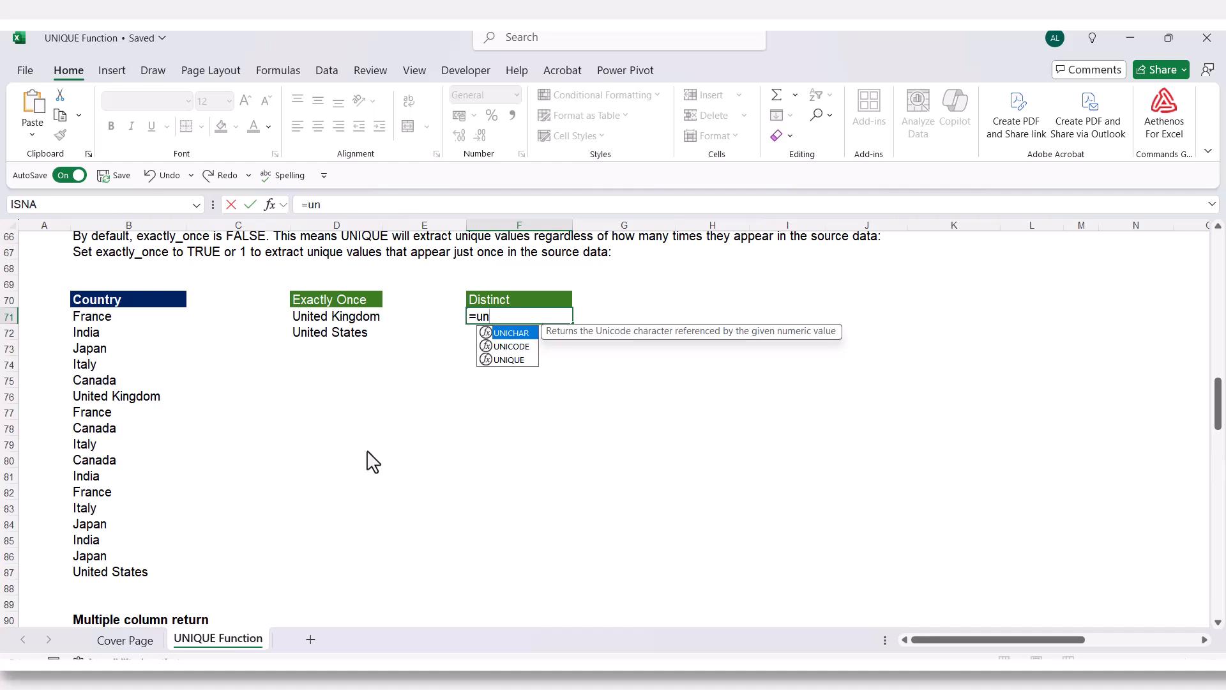
{"action": "type", "text": "i"}
{"action": "key", "text": "Down"}
{"action": "key", "text": "Down"}
{"action": "key", "text": "Tab"}
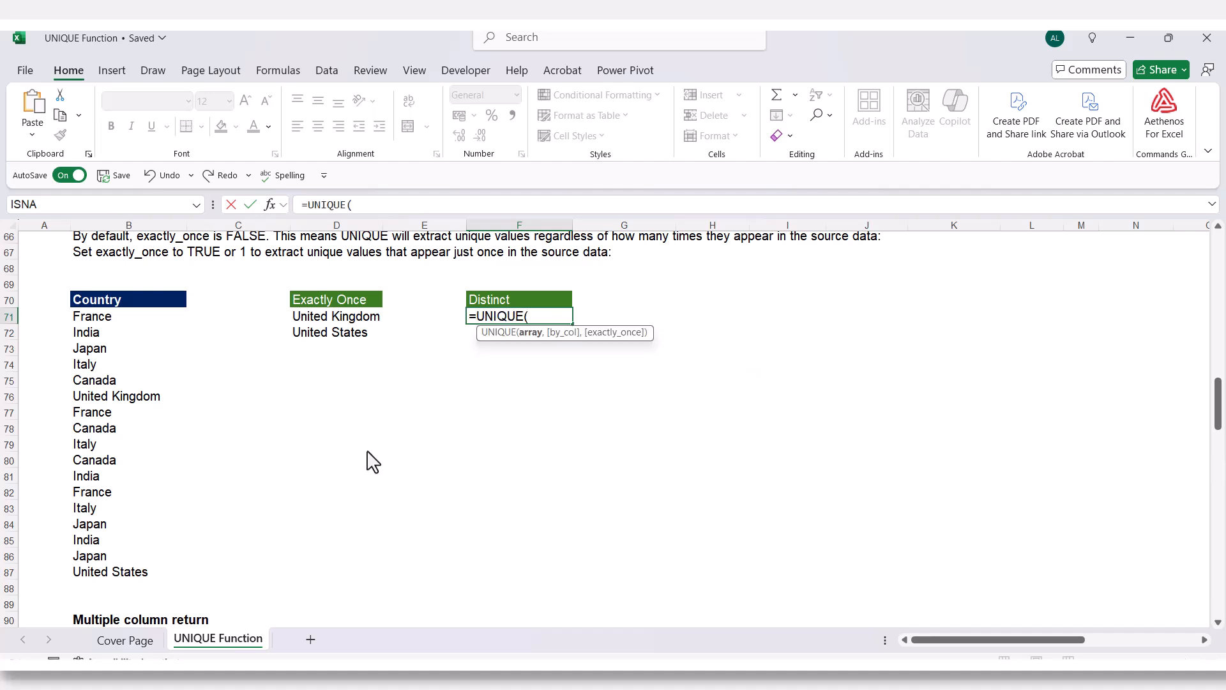
{"action": "left_click_drag", "start_coordinate": [134, 321], "coordinate": [132, 575]}
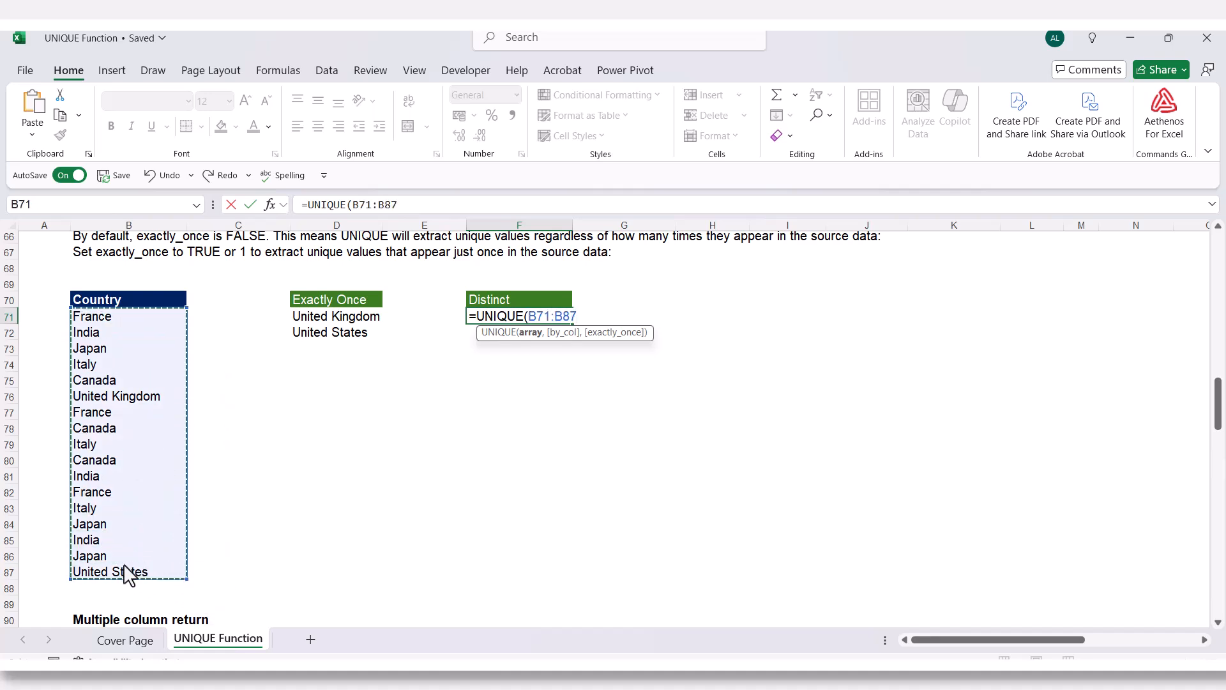
Step: Set both by_col and exactly_once to FALSE so F71 reads =UNIQUE(B71:B87,FALSE,FALSE), and commit the formula
{"action": "type", "text": ","}
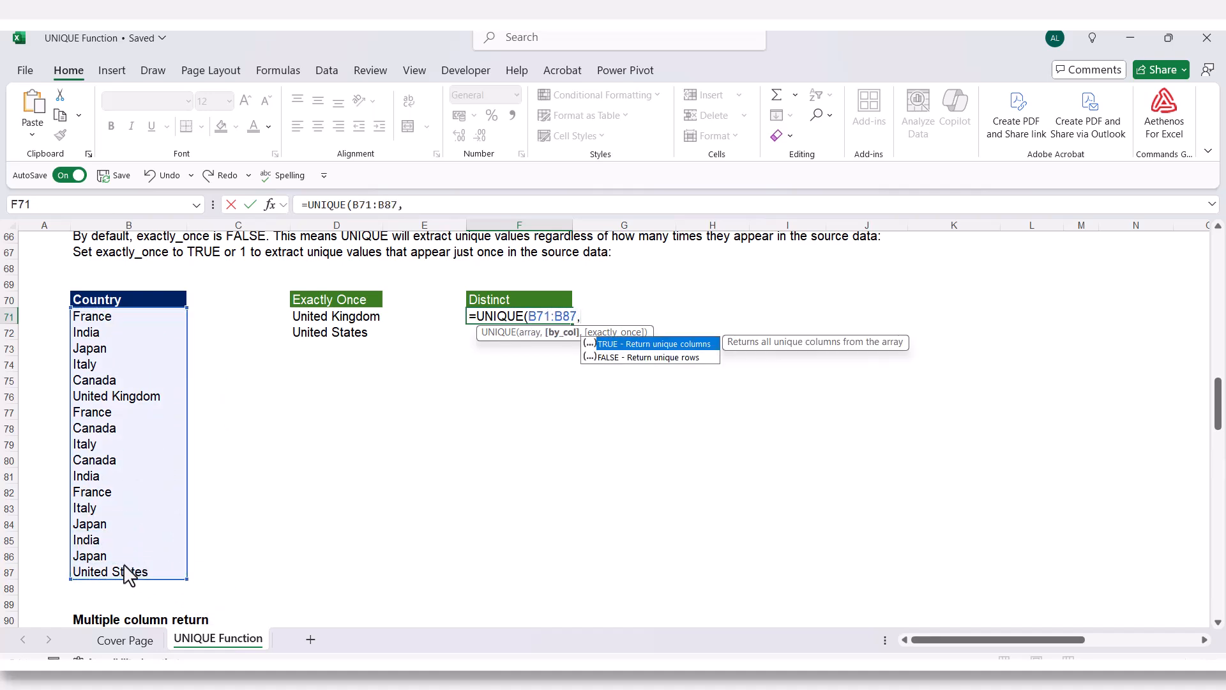
{"action": "key", "text": "Down"}
{"action": "key", "text": "Tab"}
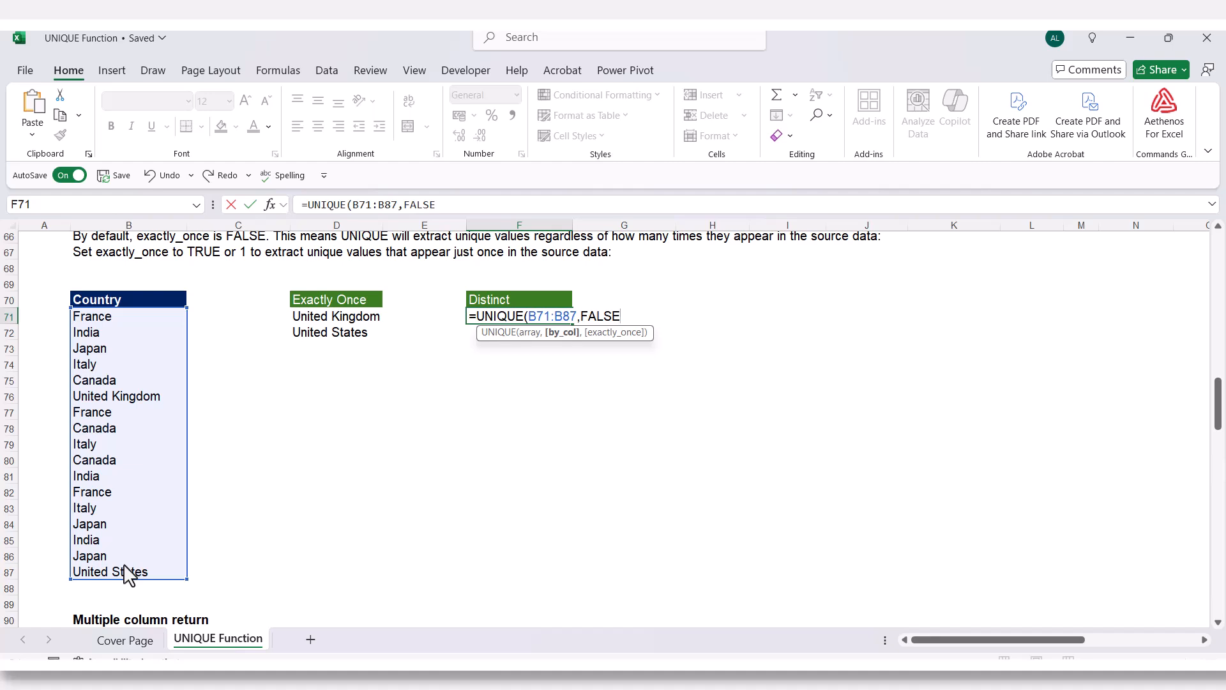
{"action": "type", "text": ","}
{"action": "key", "text": "Down"}
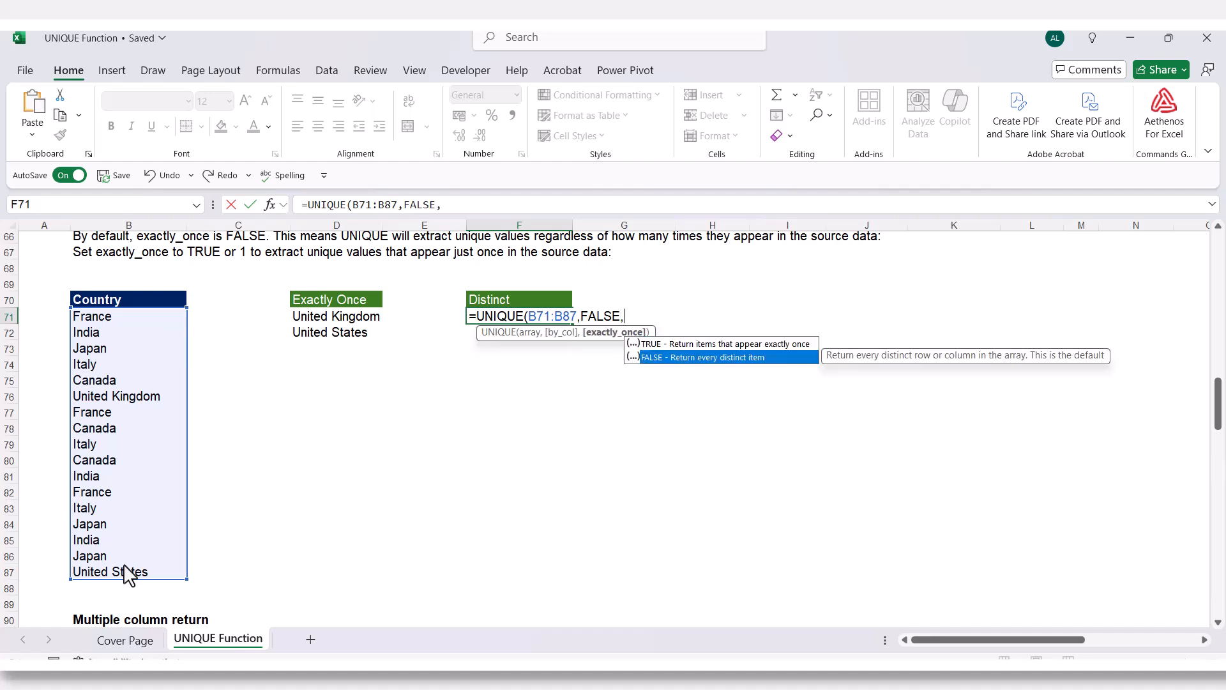
{"action": "key", "text": "Tab"}
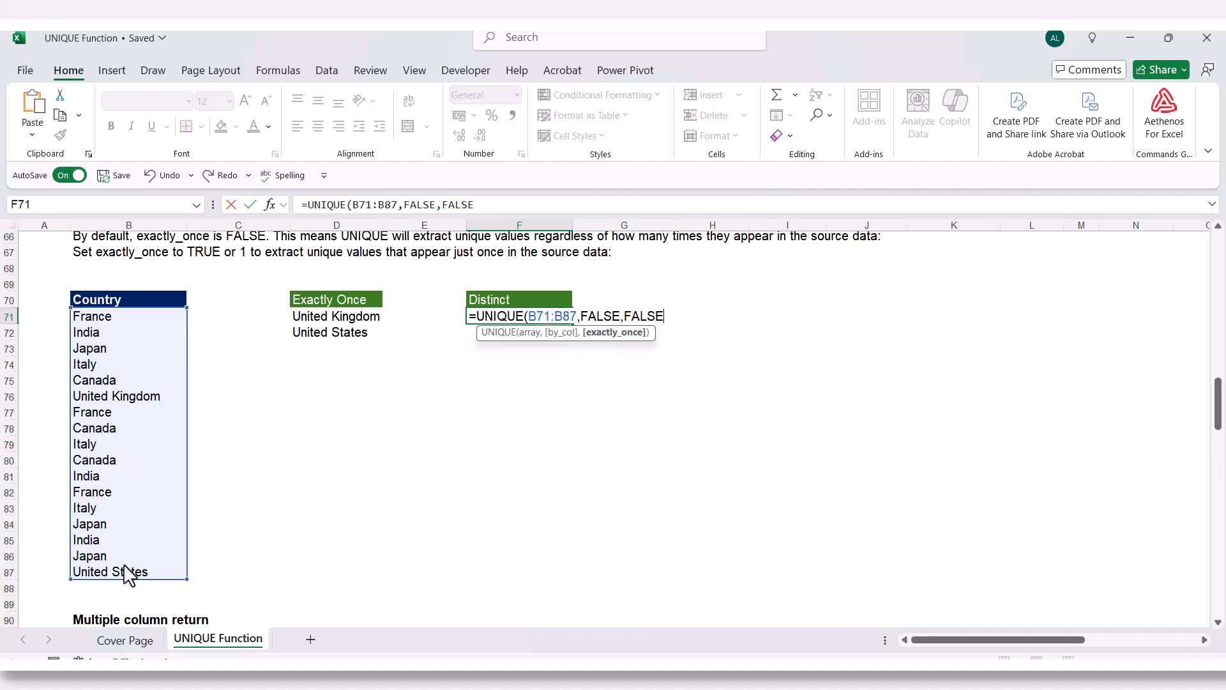
{"action": "type", "text": ")"}
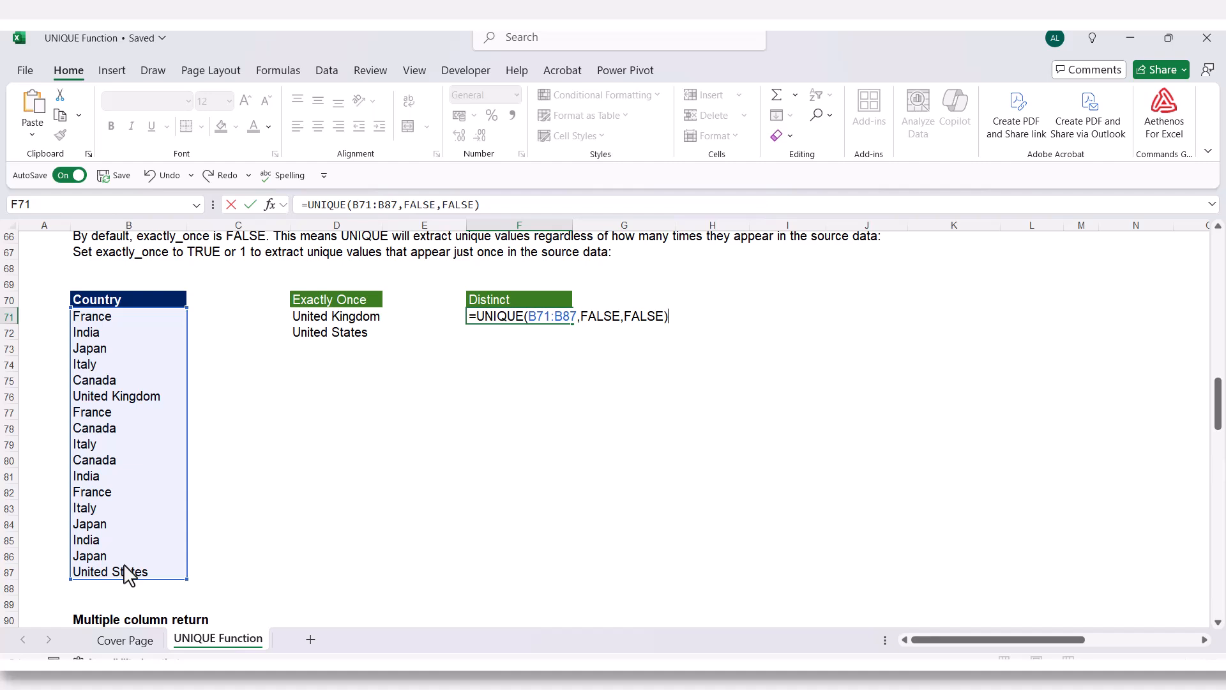
{"action": "key", "text": "Return"}
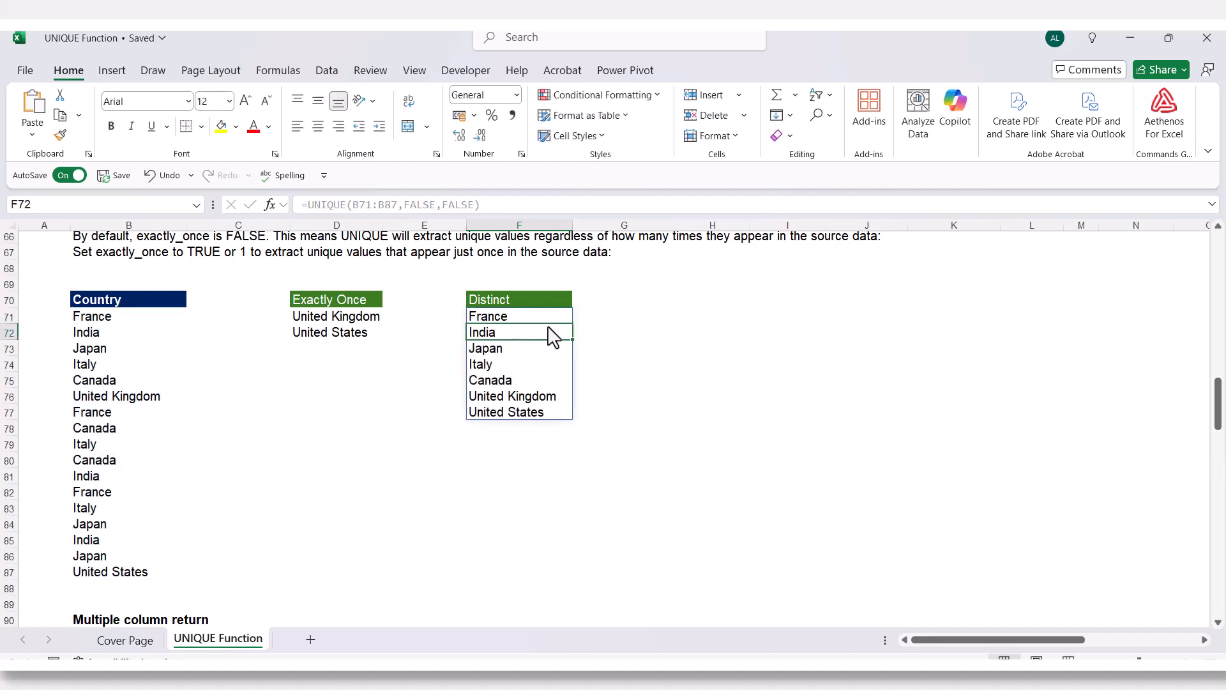
Step: Remove the by_col and exactly_once arguments from the Distinct formula in F71 so it reads =UNIQUE(B71:B87), and commit it
{"action": "left_click", "coordinate": [630, 318]}
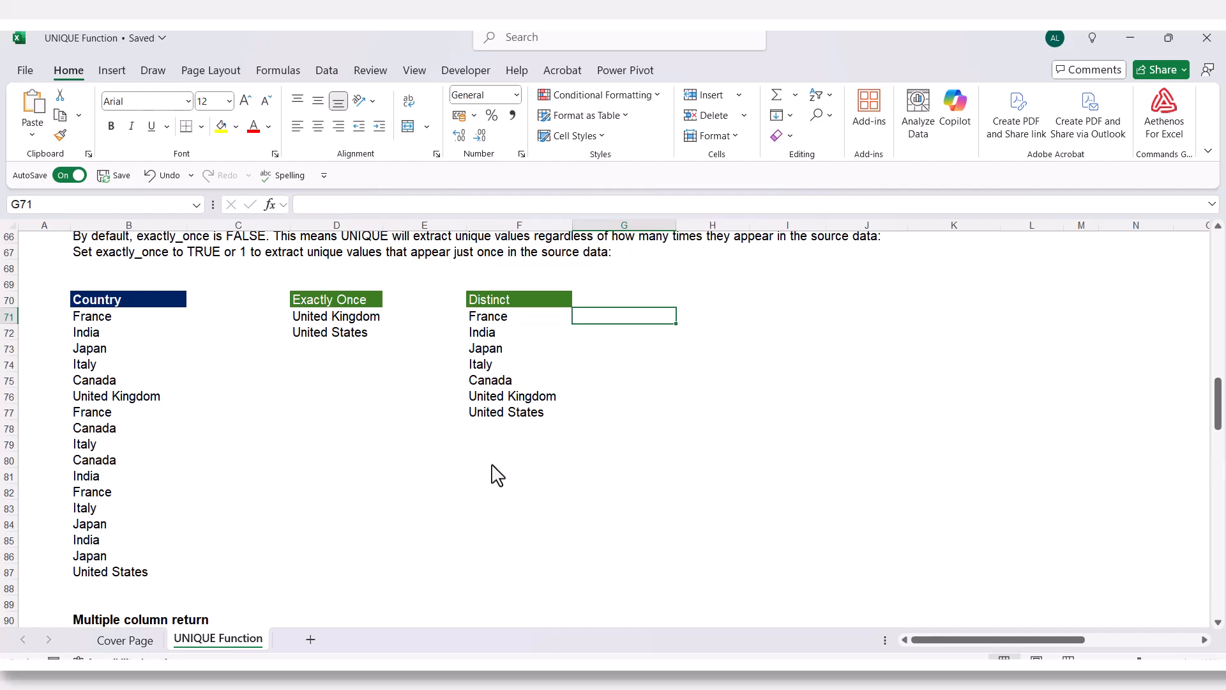
{"action": "double_click", "coordinate": [513, 316]}
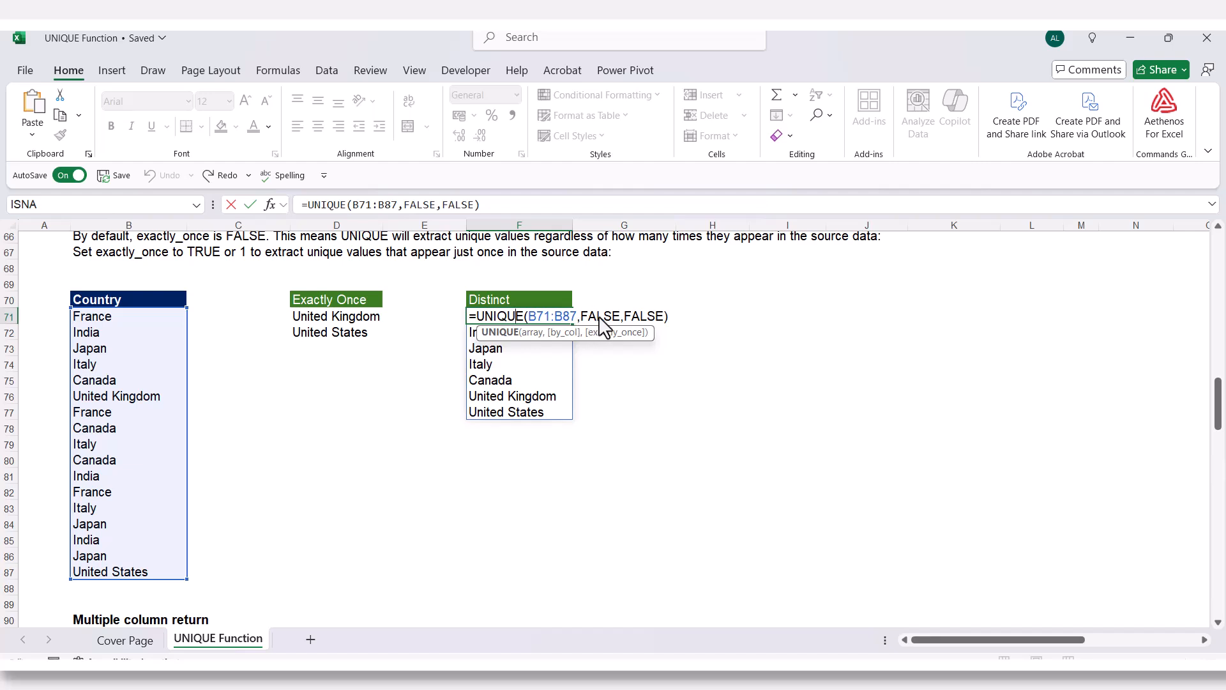
{"action": "left_click", "coordinate": [569, 337]}
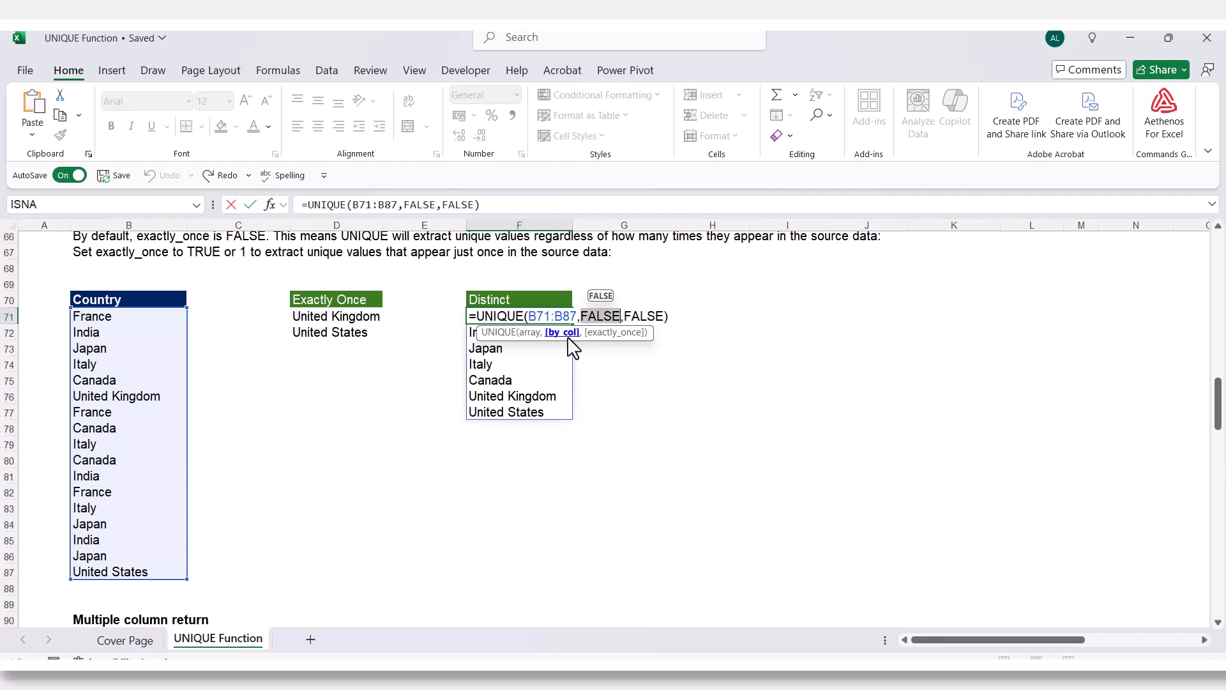
{"action": "left_click", "coordinate": [609, 336]}
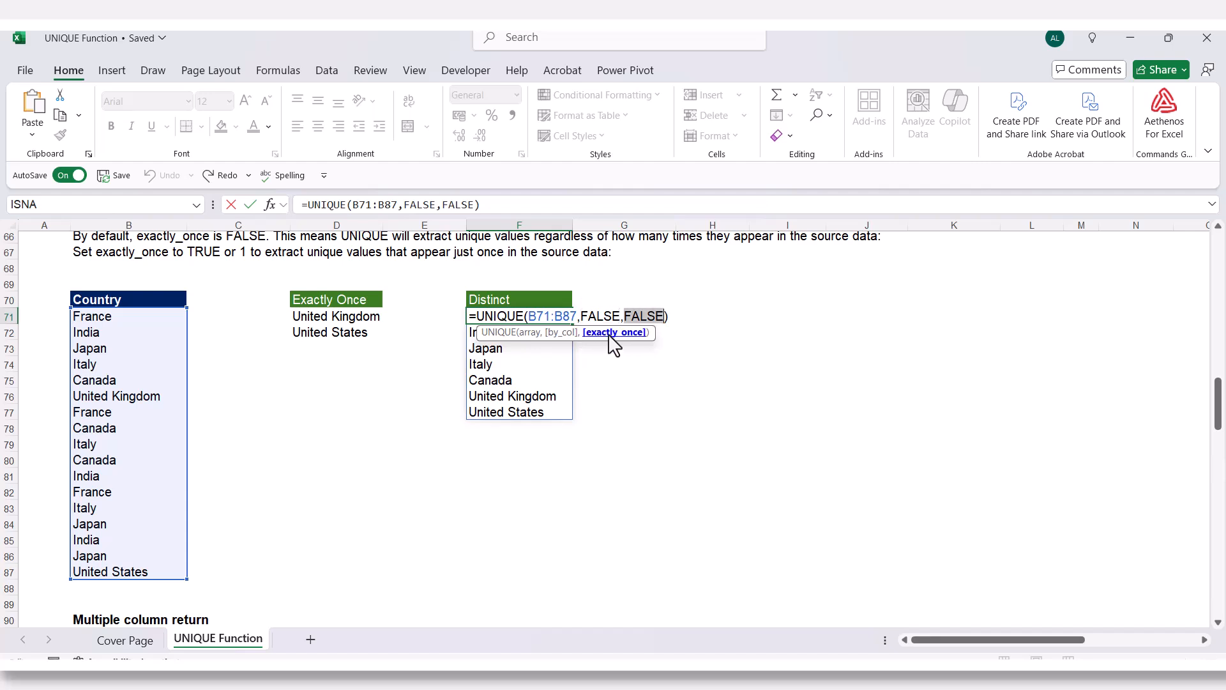
{"action": "left_click", "coordinate": [583, 317]}
{"action": "left_click_drag", "start_coordinate": [586, 317], "coordinate": [667, 320]}
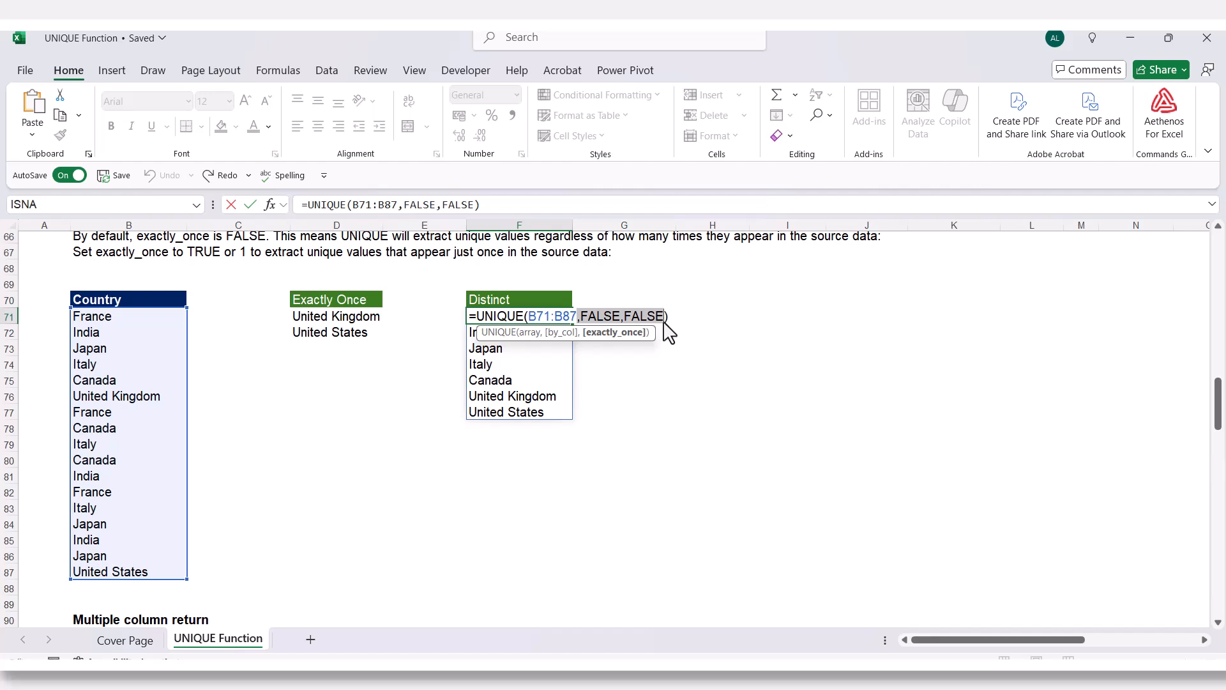
{"action": "key", "text": "Delete"}
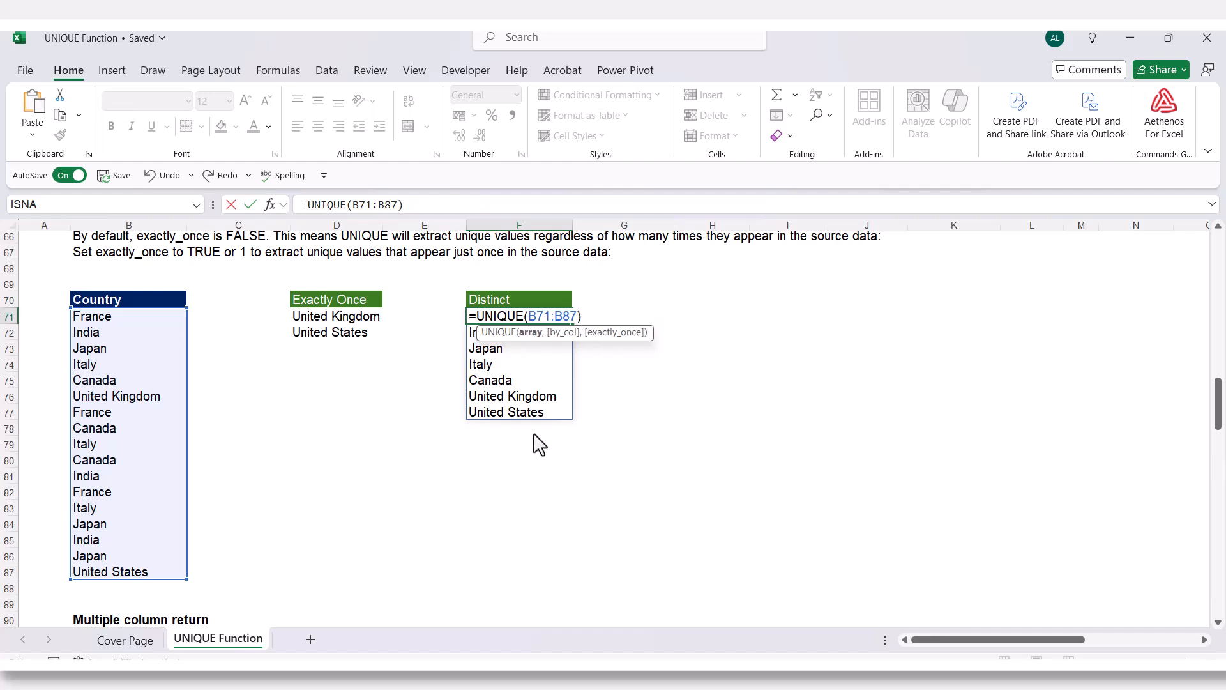
{"action": "key", "text": "Return"}
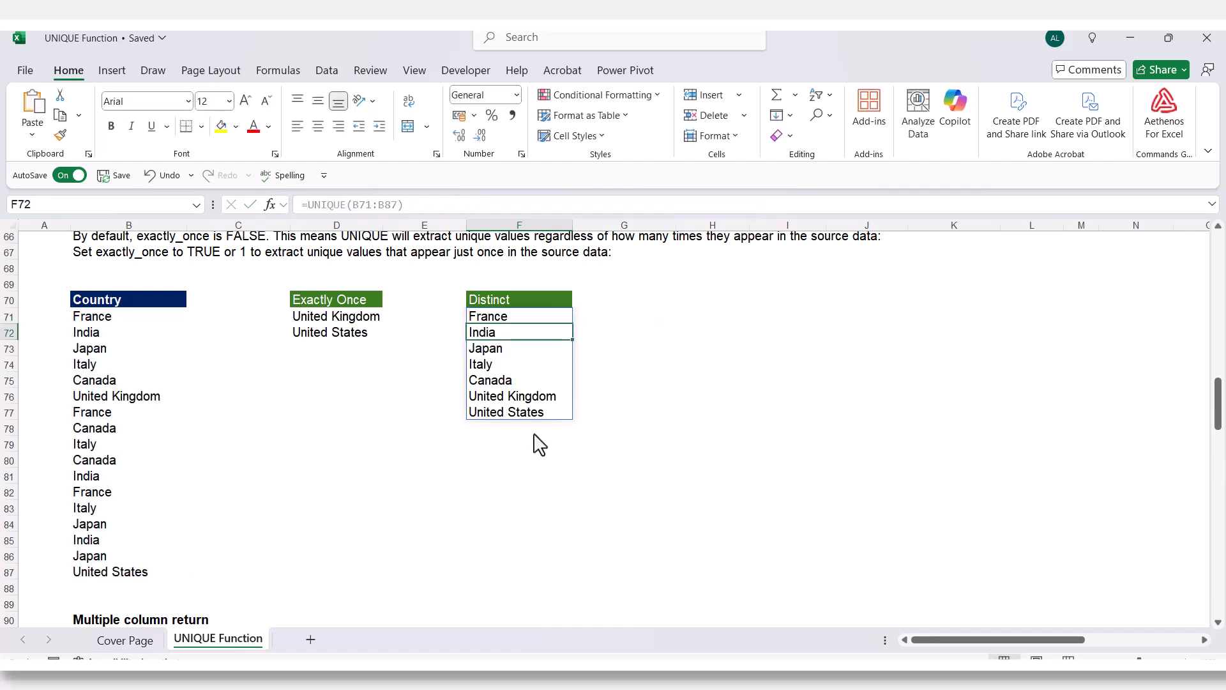
{"action": "left_click", "coordinate": [626, 414]}
{"action": "left_click", "coordinate": [499, 323]}
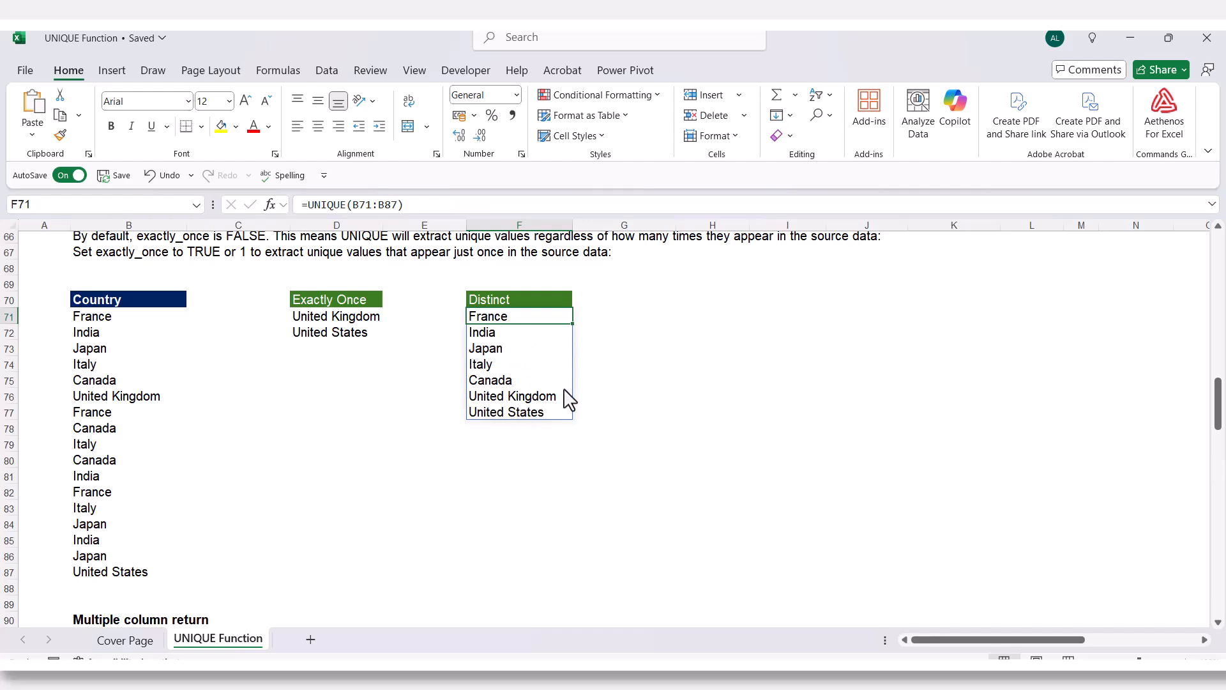
{"action": "left_click", "coordinate": [690, 412]}
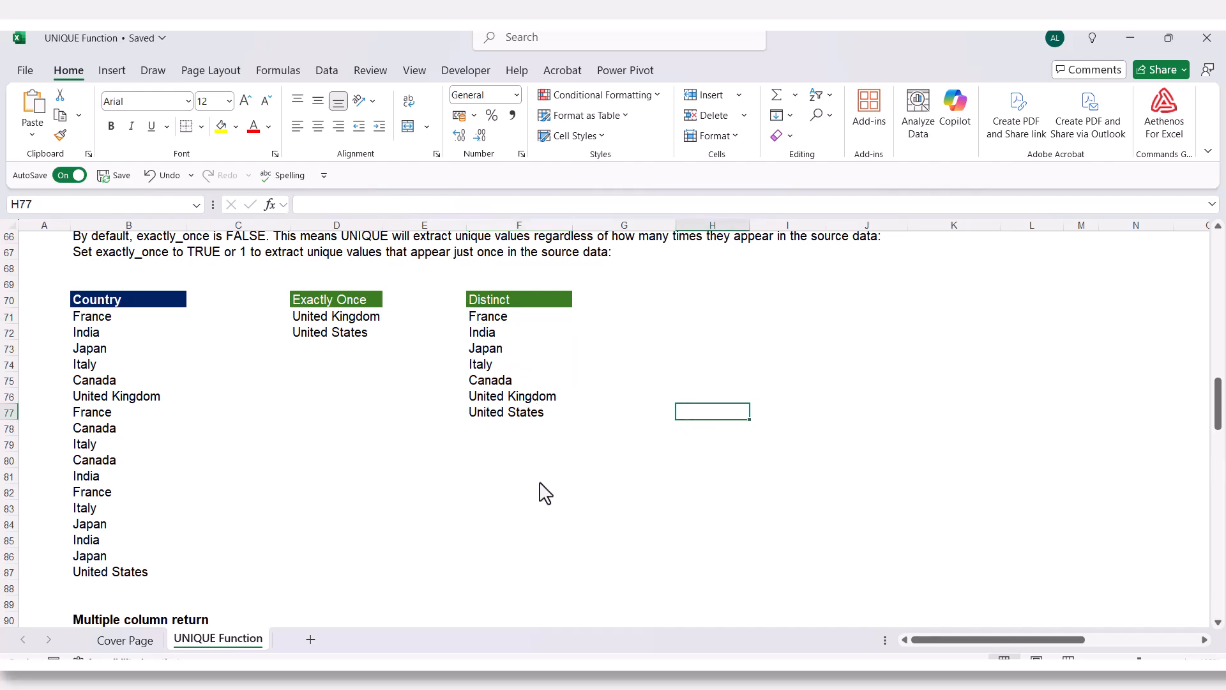
Step: Start a UNIQUE formula in cell H93 of the Multiple column return section, with the table data B93:D102 as its array
{"action": "scroll", "coordinate": [547, 489], "scroll_direction": "down", "scroll_amount": 7}
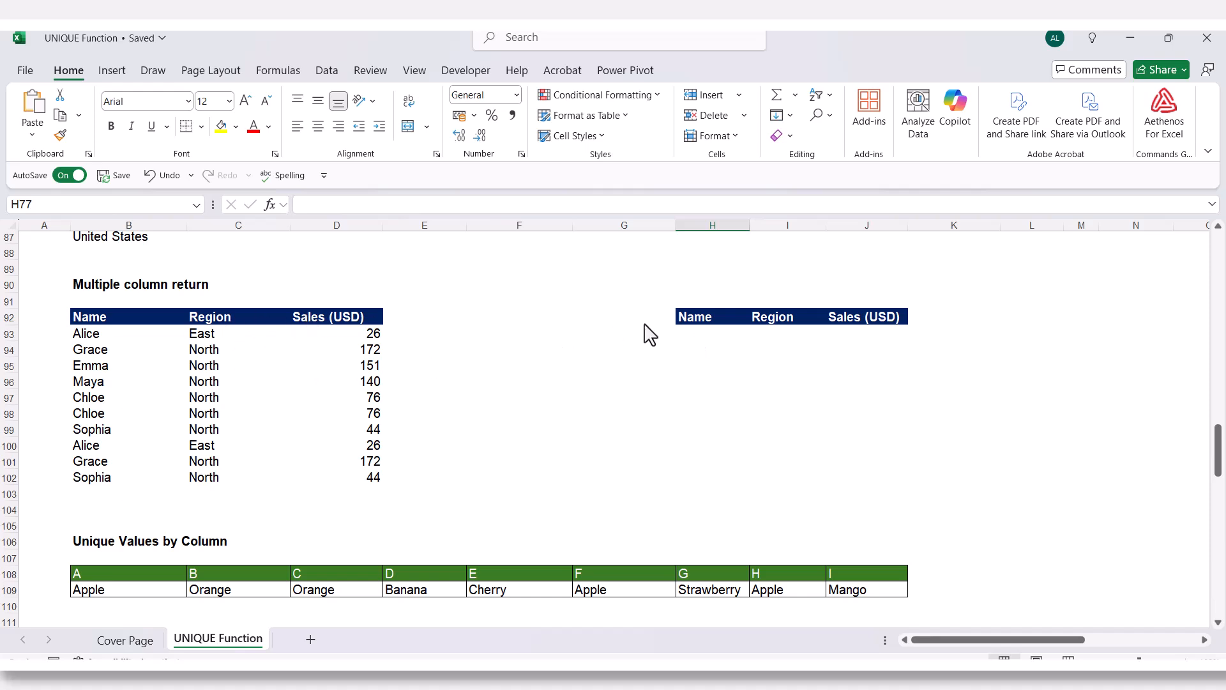
{"action": "left_click", "coordinate": [698, 338]}
{"action": "type", "text": "=uni"}
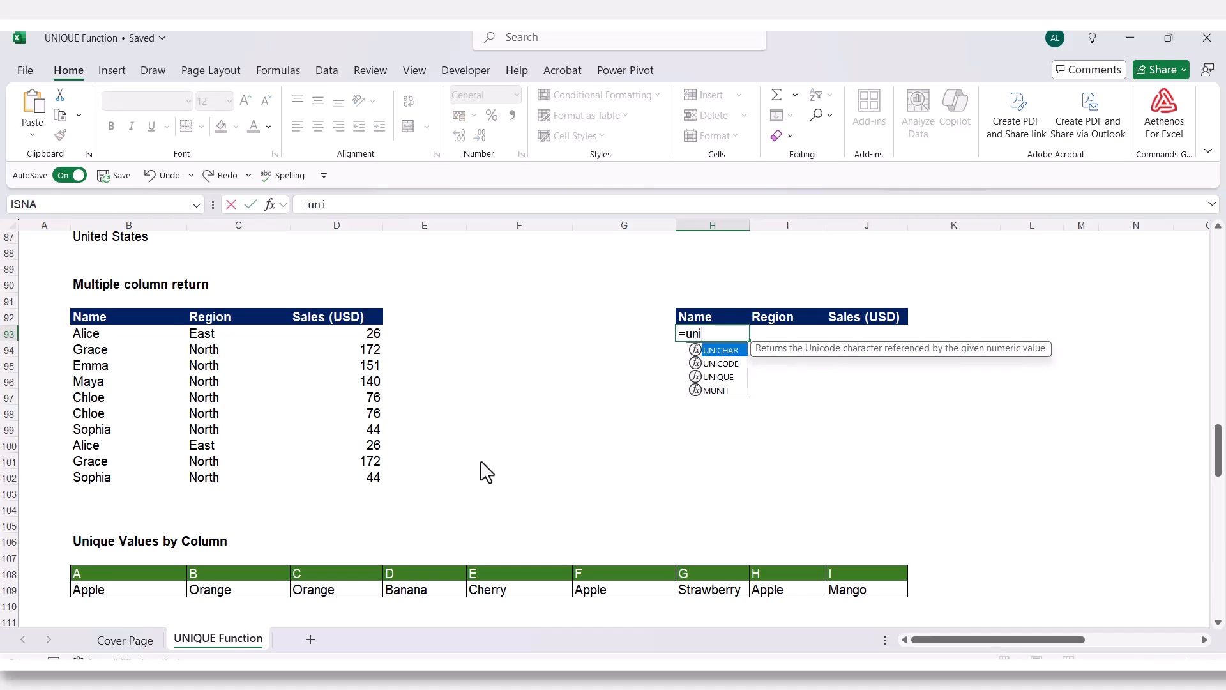
{"action": "type", "text": "q"}
{"action": "key", "text": "Tab"}
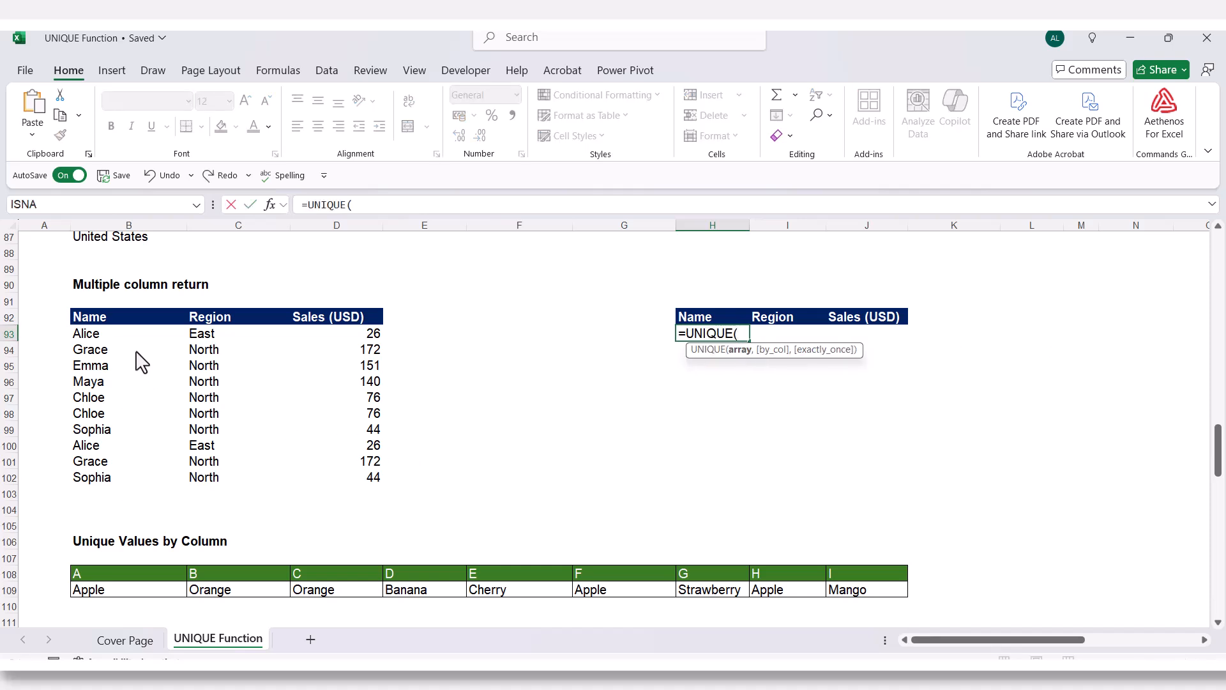
{"action": "left_click_drag", "start_coordinate": [118, 336], "coordinate": [321, 487]}
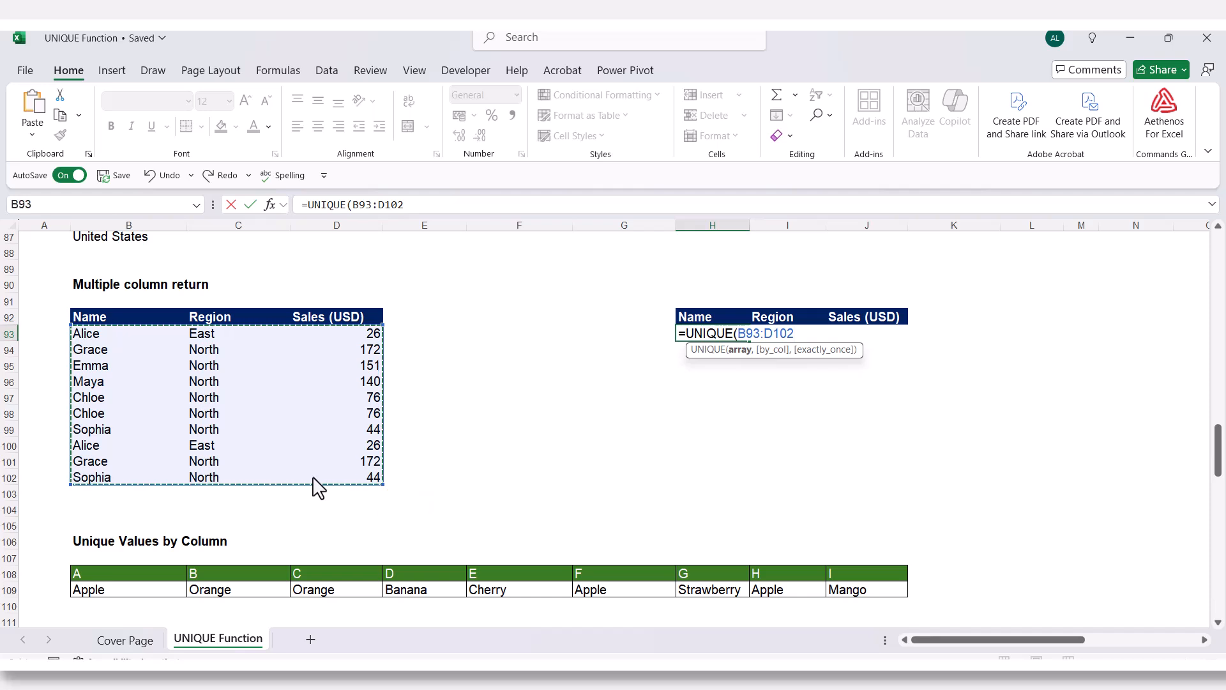
Step: Set both by_col and exactly_once to FALSE so H93 reads =UNIQUE(B93:D102,FALSE,FALSE), and commit the formula
{"action": "type", "text": ","}
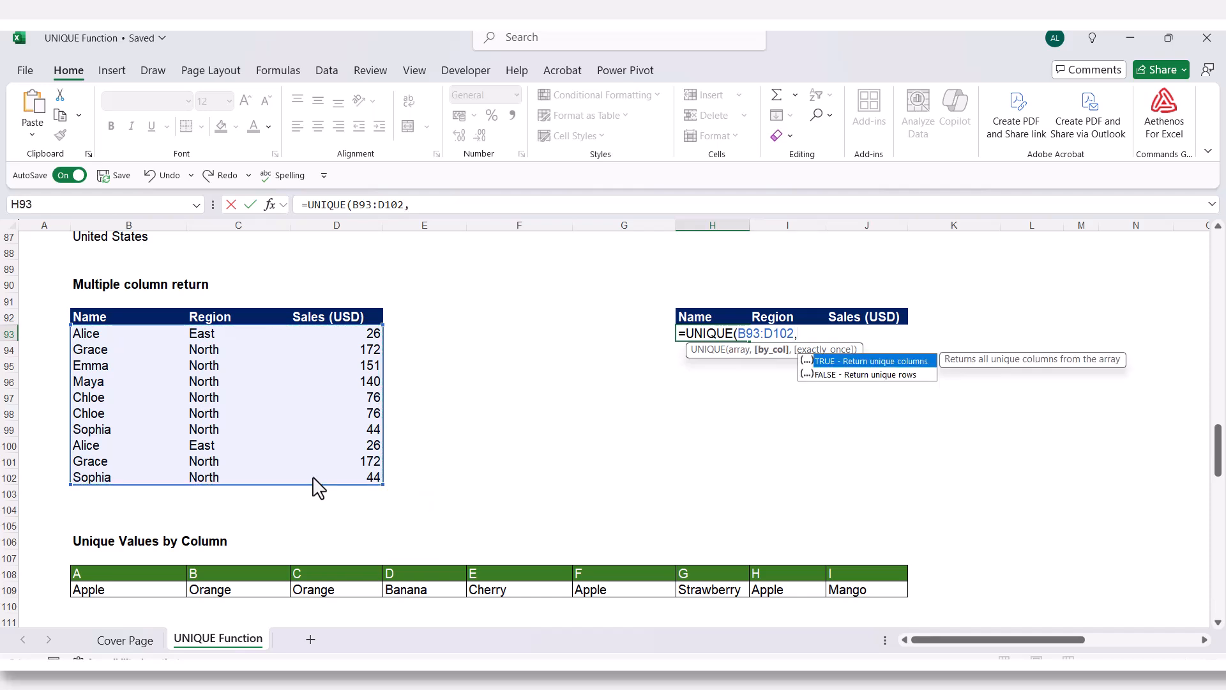
{"action": "key", "text": "Down"}
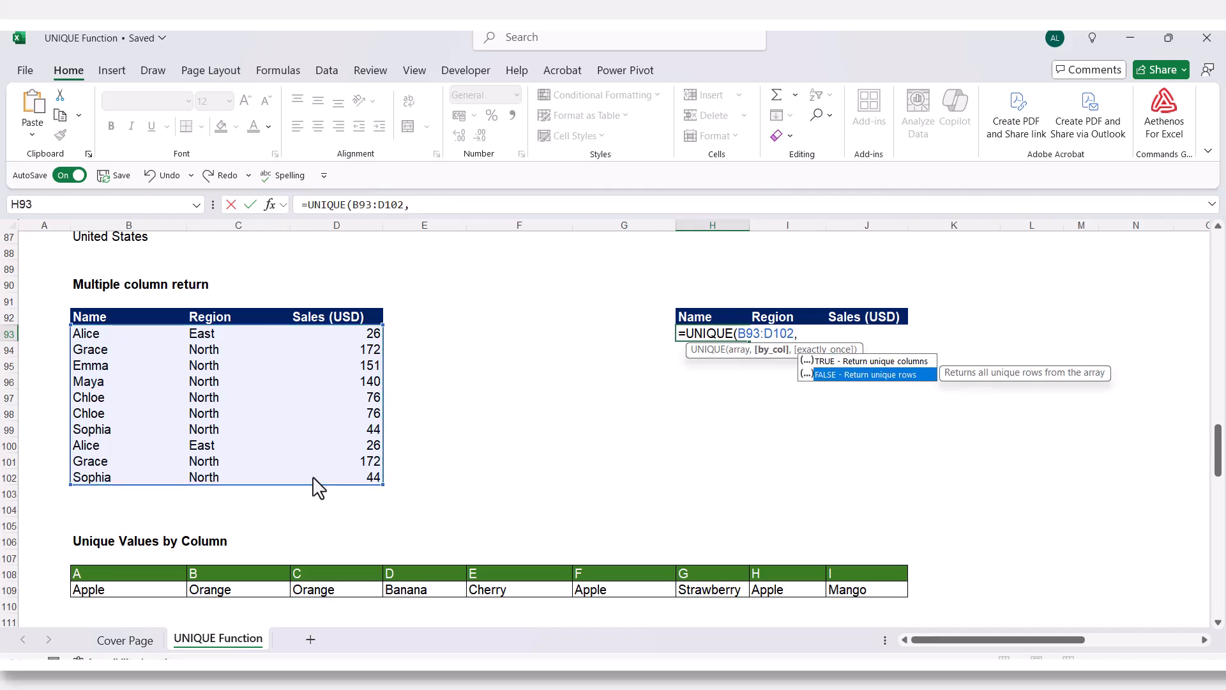
{"action": "key", "text": "Tab"}
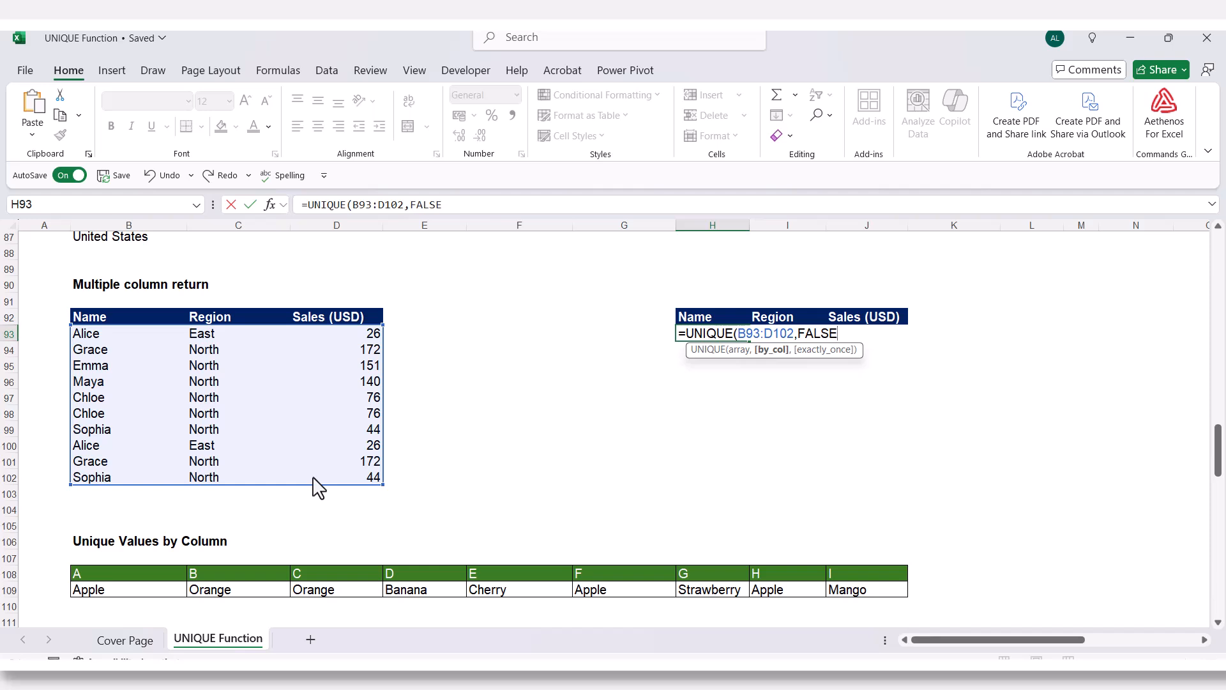
{"action": "type", "text": ","}
{"action": "key", "text": "Down"}
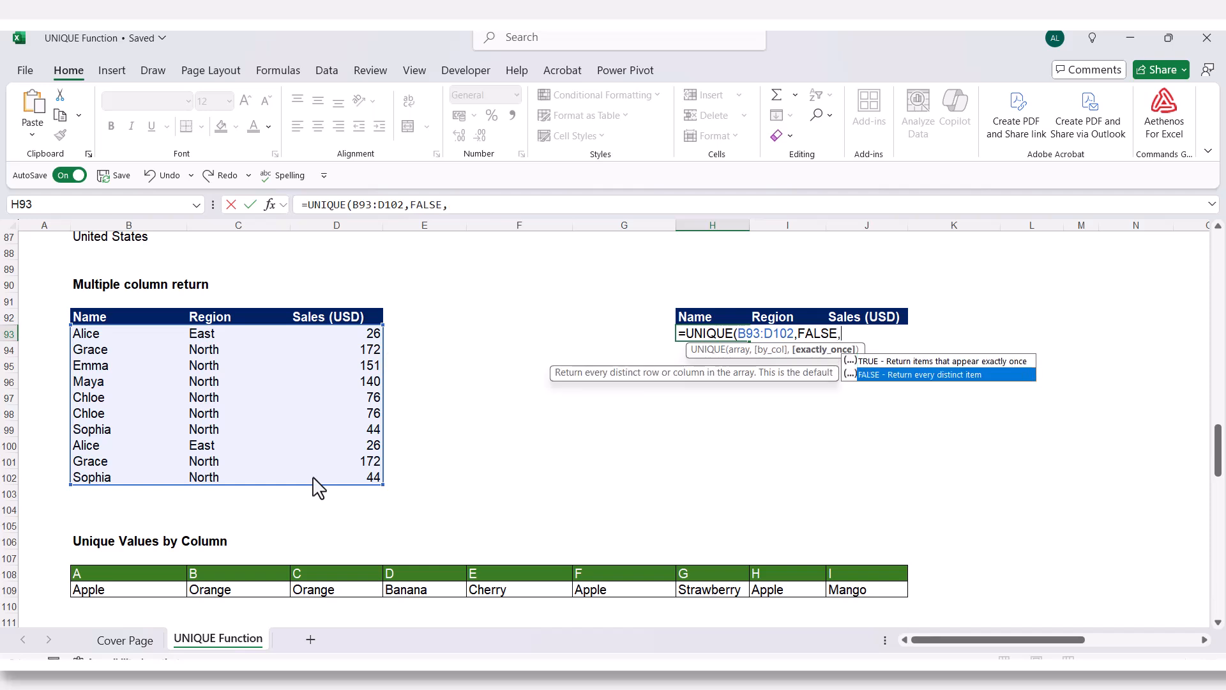
{"action": "key", "text": "Tab"}
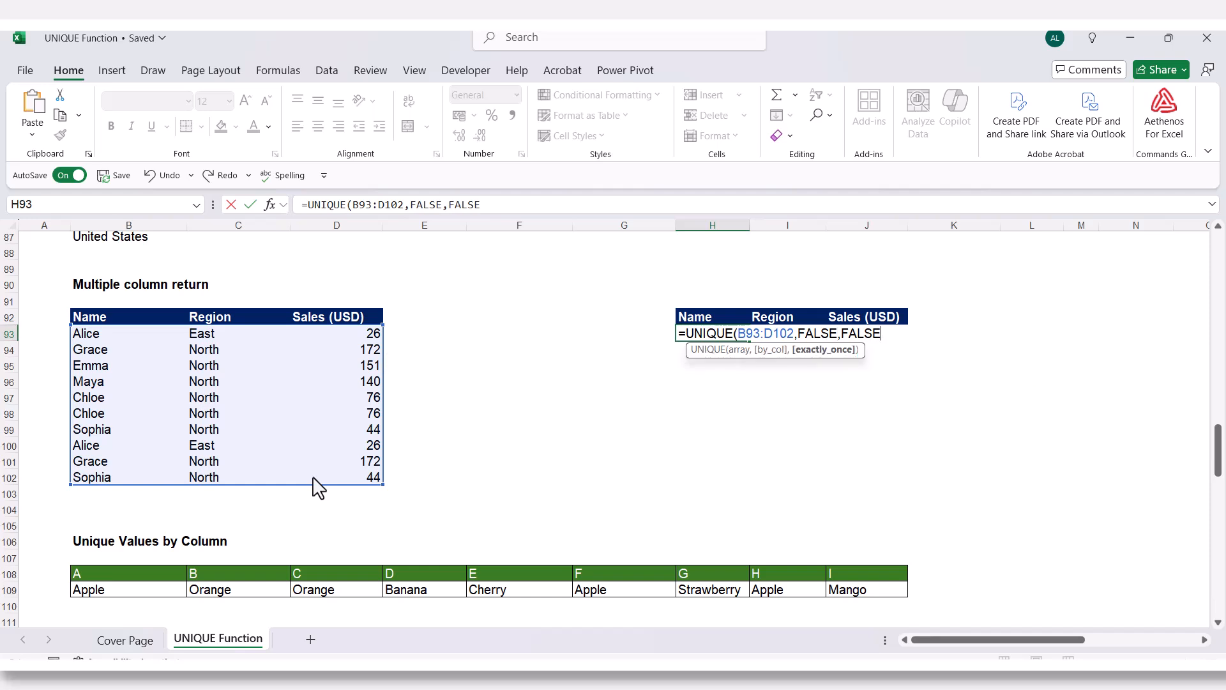
{"action": "type", "text": ")"}
{"action": "key", "text": "Return"}
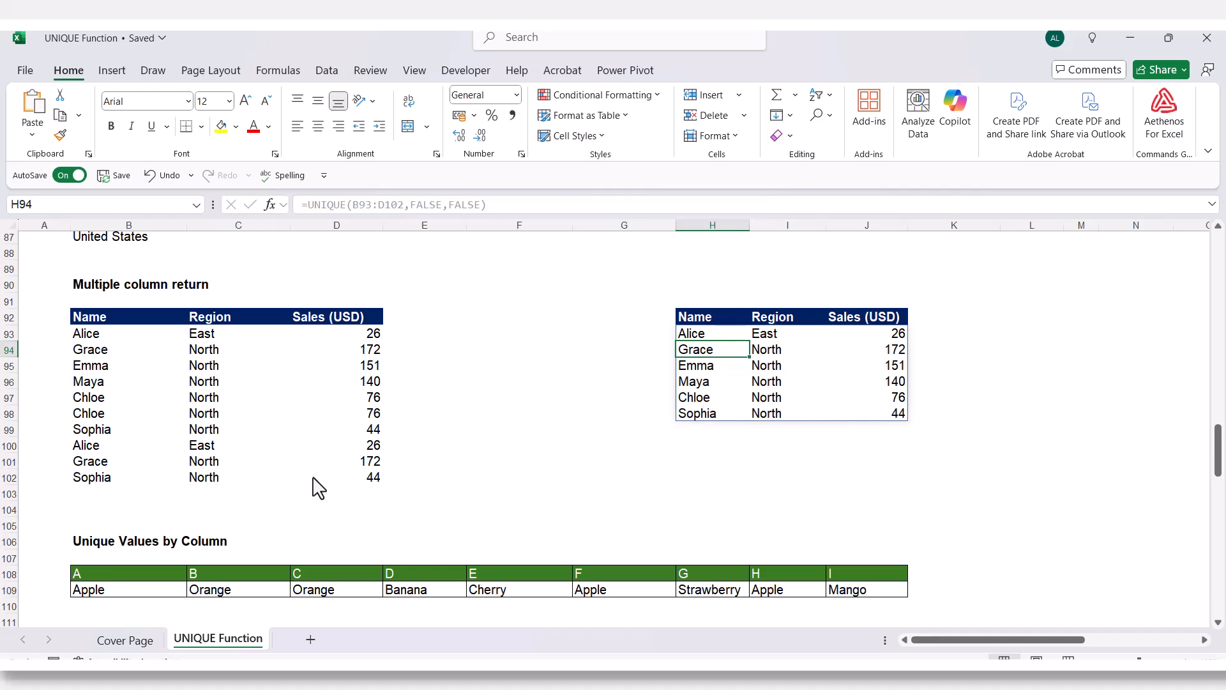
{"action": "left_click", "coordinate": [679, 496]}
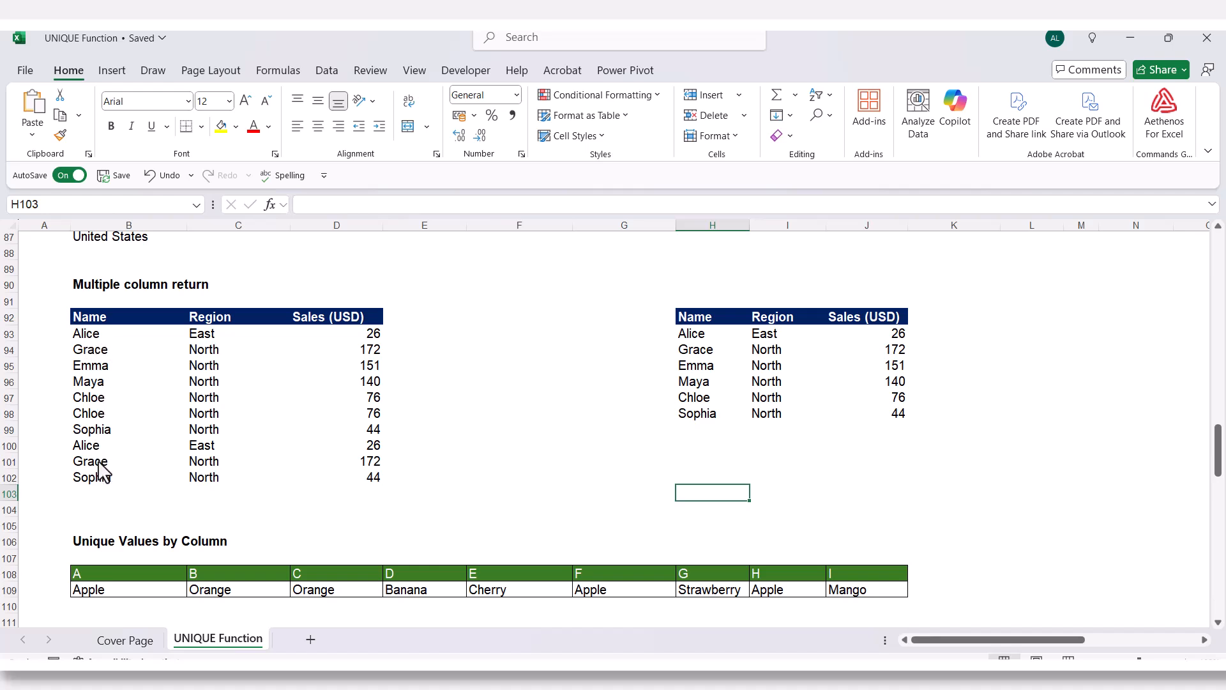
Step: Compare the spilled Name, Region and Sales (USD) rows from H93 with the matching rows in the source table
{"action": "left_click", "coordinate": [702, 338]}
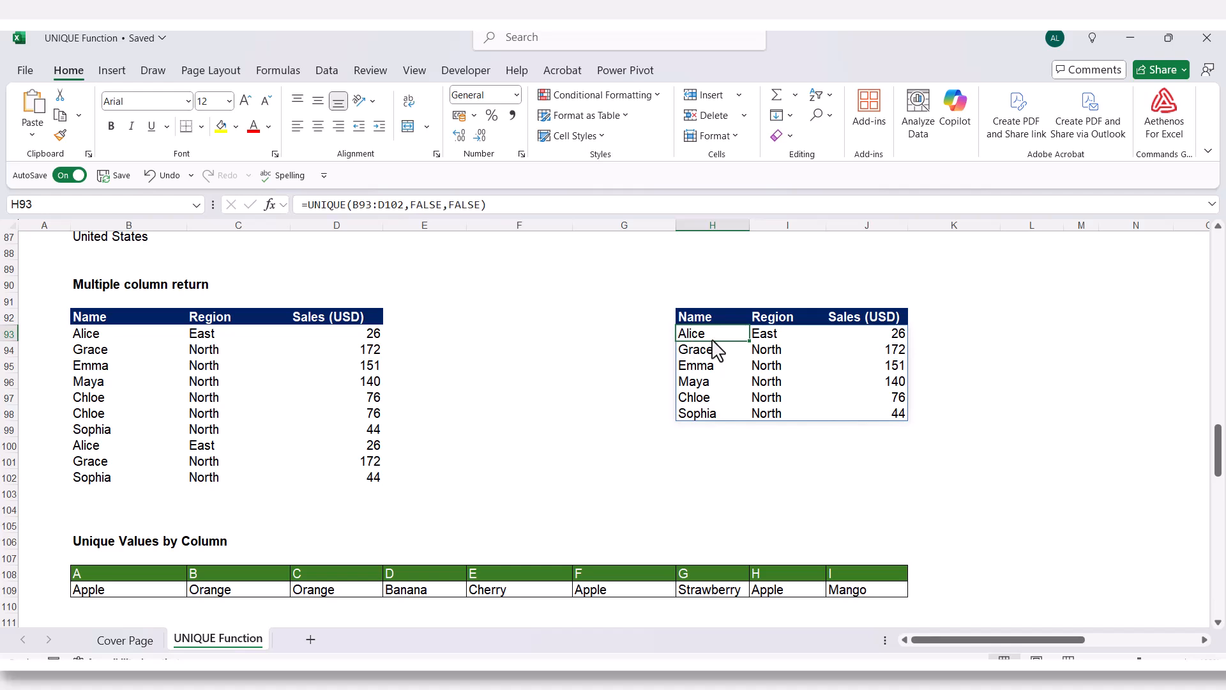
{"action": "left_click_drag", "start_coordinate": [64, 334], "coordinate": [345, 350]}
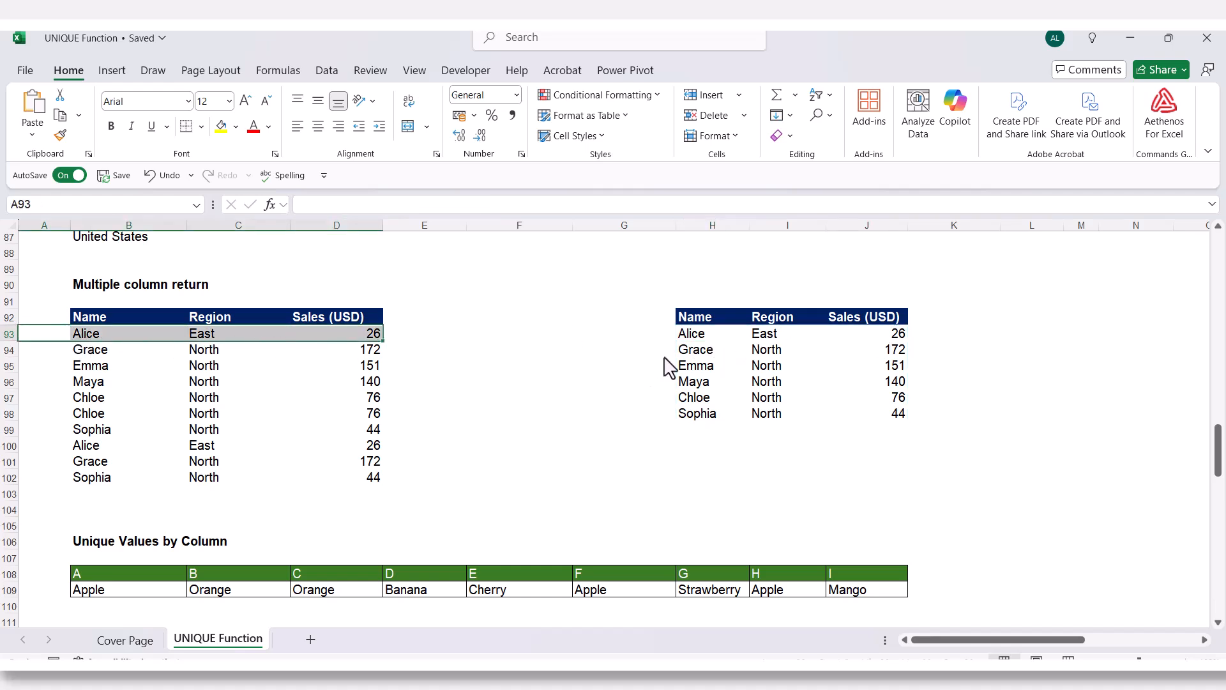
{"action": "left_click", "coordinate": [686, 351]}
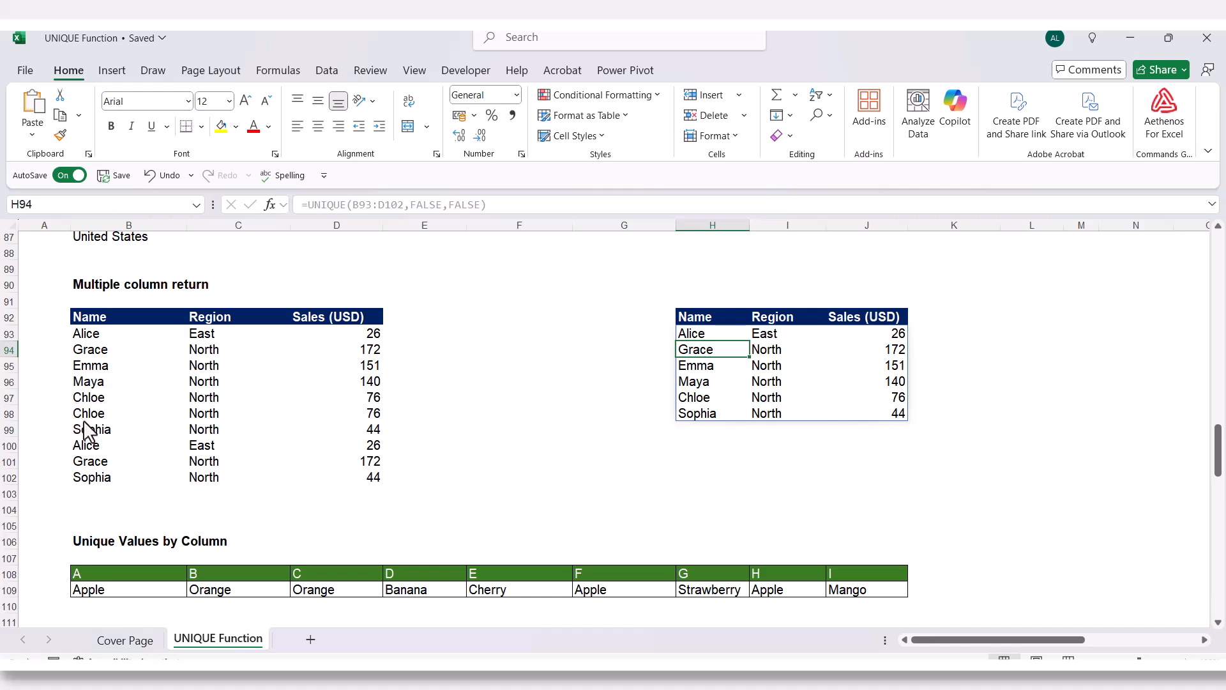
{"action": "left_click_drag", "start_coordinate": [95, 350], "coordinate": [350, 359]}
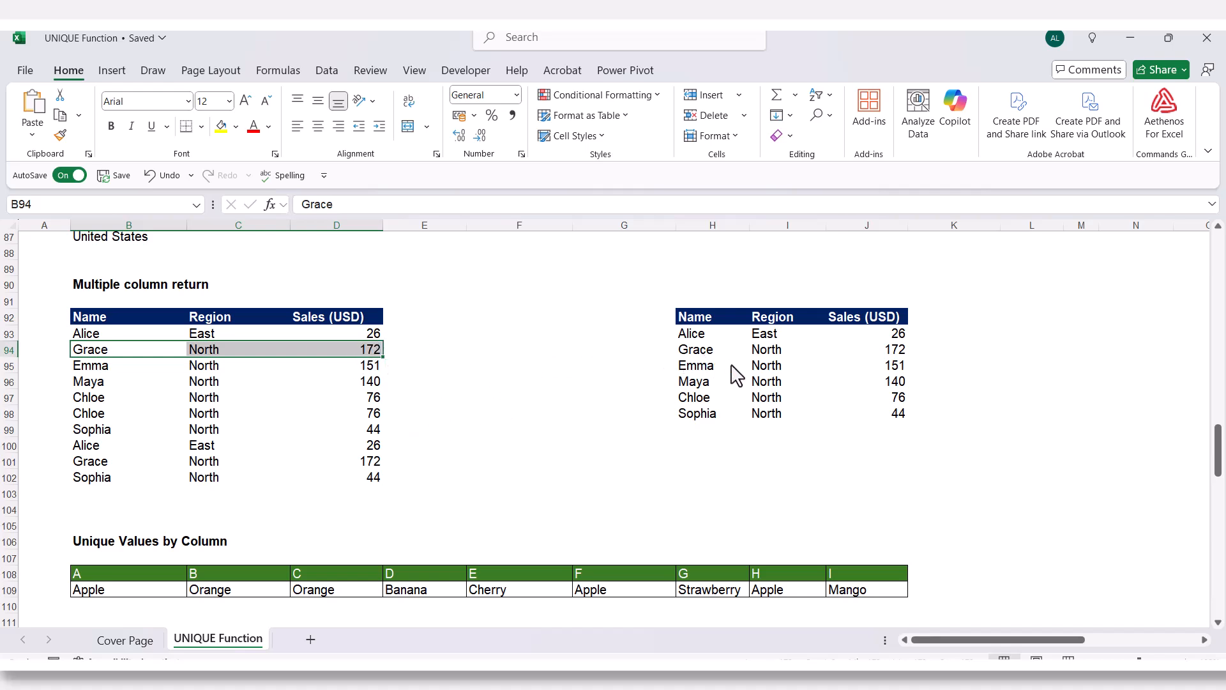
{"action": "left_click", "coordinate": [700, 372]}
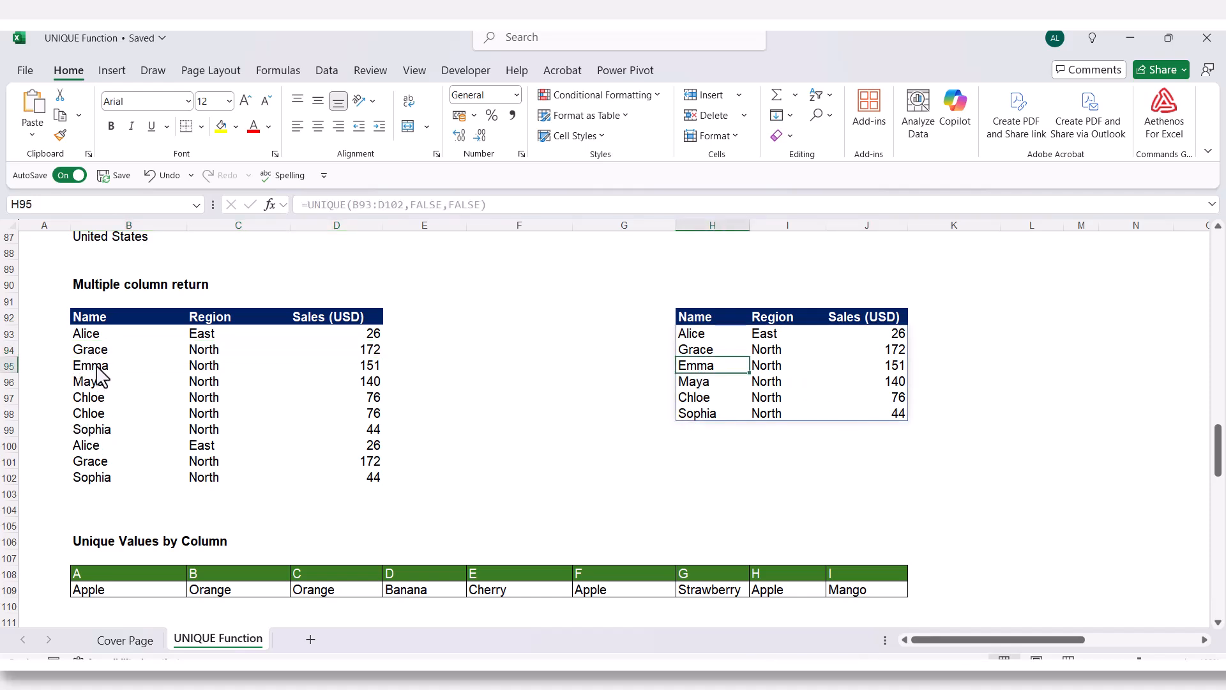
{"action": "left_click_drag", "start_coordinate": [97, 370], "coordinate": [345, 377]}
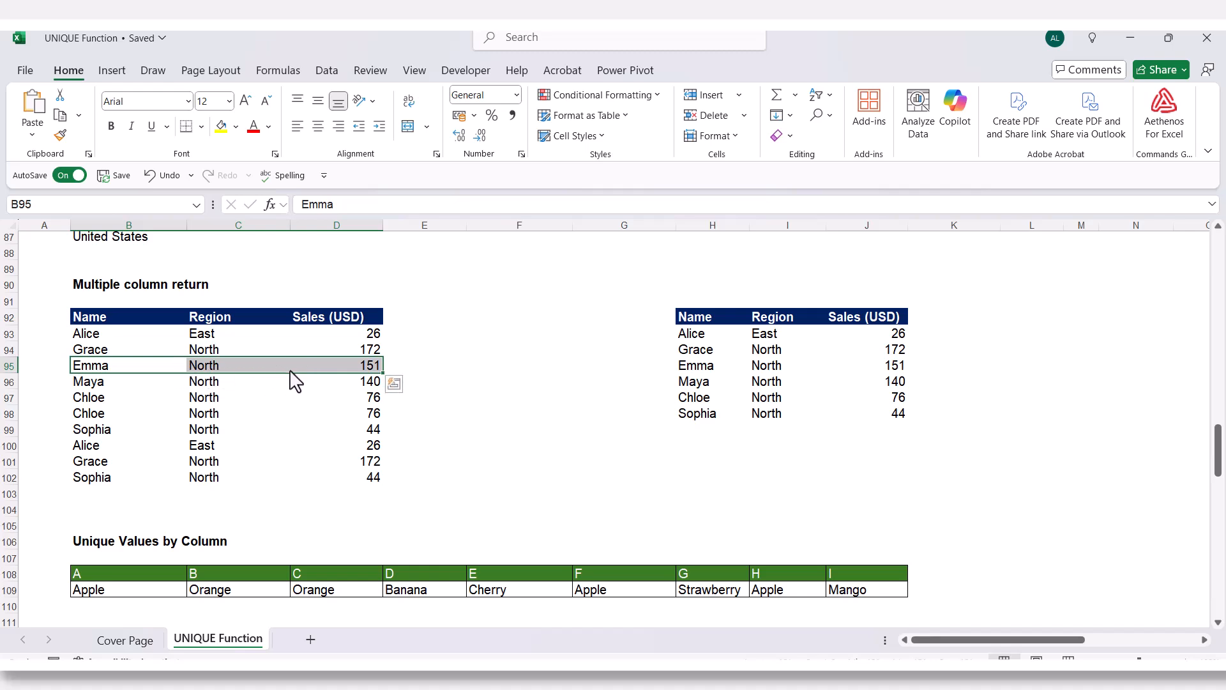
{"action": "left_click", "coordinate": [83, 483]}
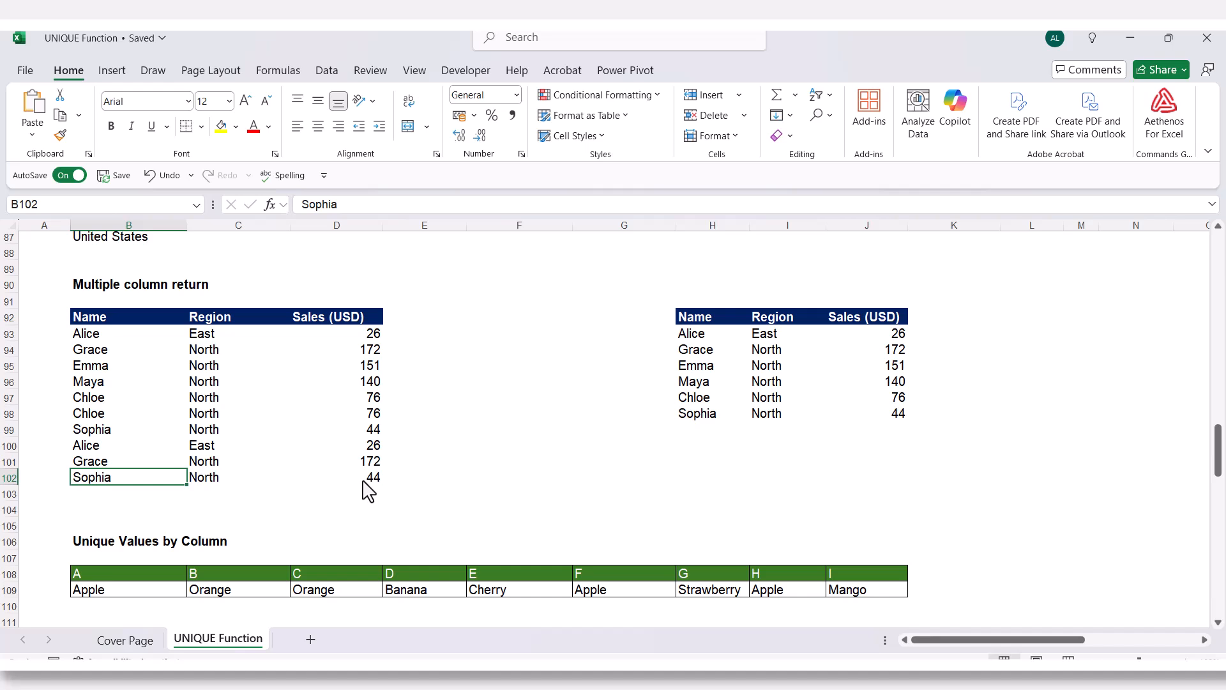
{"action": "left_click", "coordinate": [691, 419]}
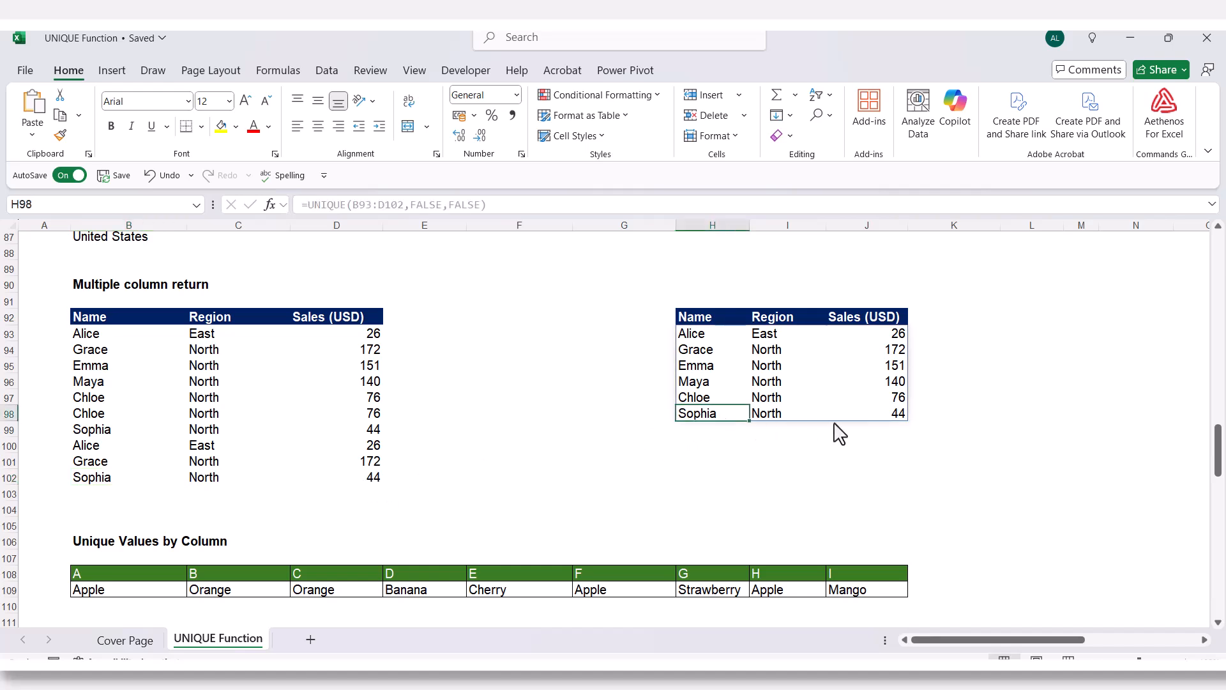
{"action": "left_click", "coordinate": [810, 468]}
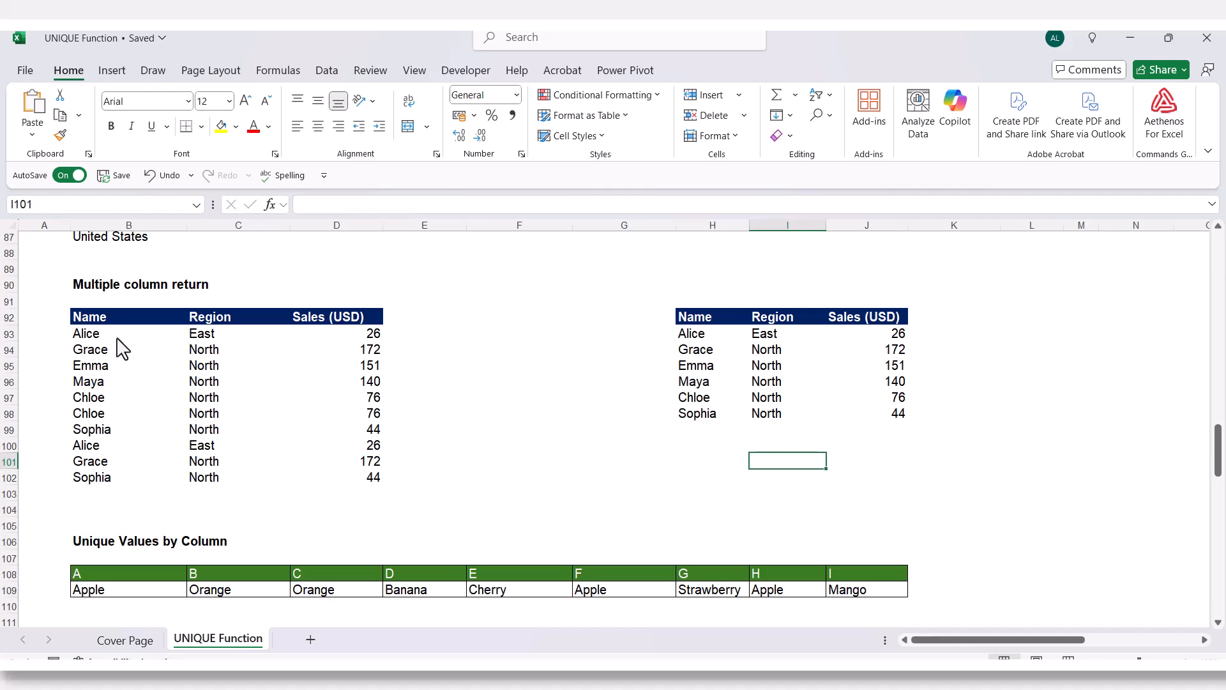
{"action": "left_click", "coordinate": [694, 351]}
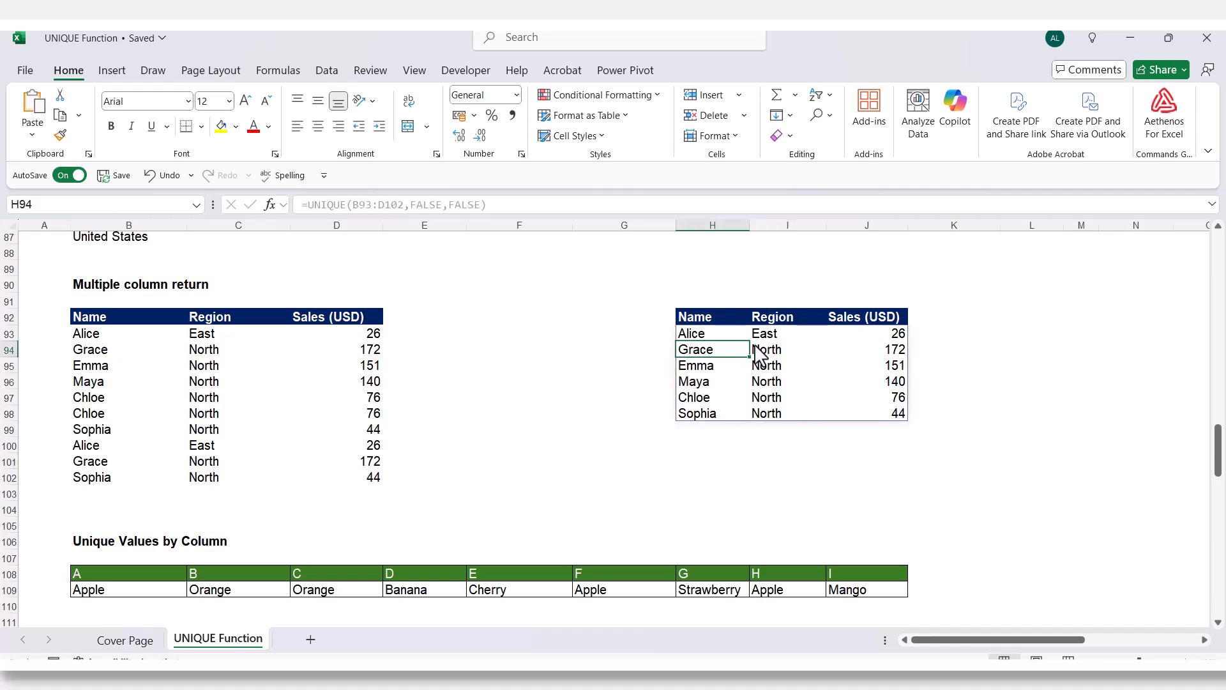
{"action": "left_click", "coordinate": [840, 355]}
{"action": "left_click", "coordinate": [952, 415]}
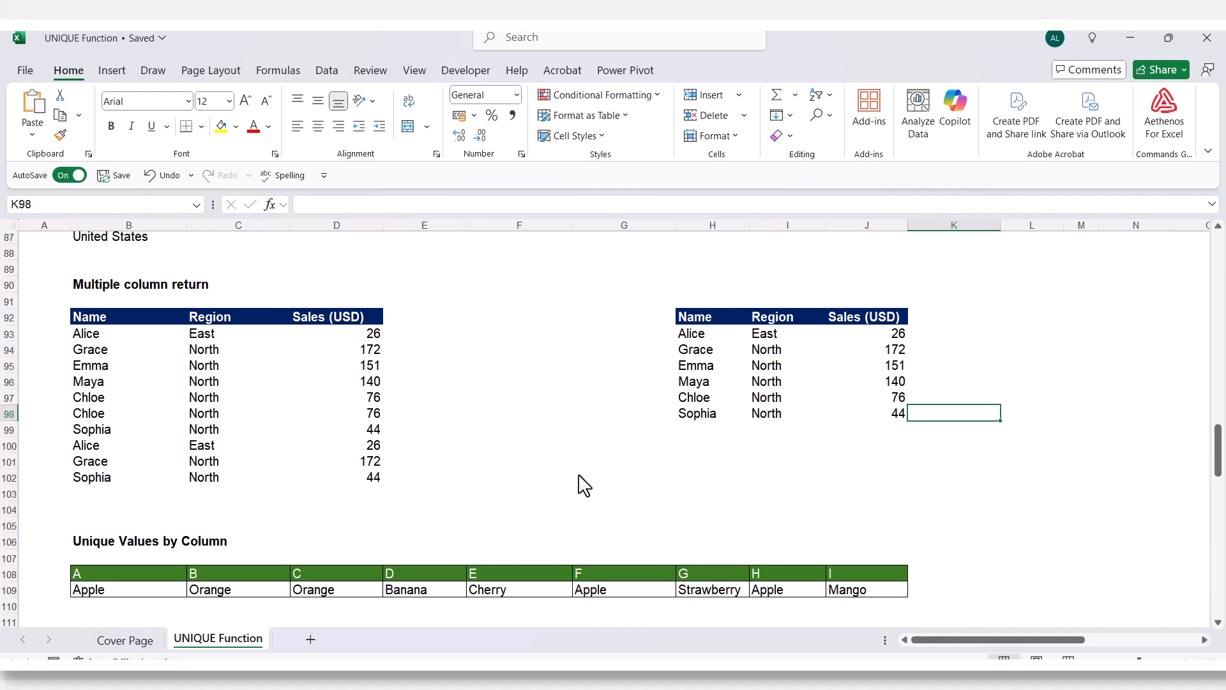
Step: Start a UNIQUE formula in B111 of the Unique Values by Column section, with the fruit row B109:J109 as its array
{"action": "scroll", "coordinate": [578, 476], "scroll_direction": "down", "scroll_amount": 5}
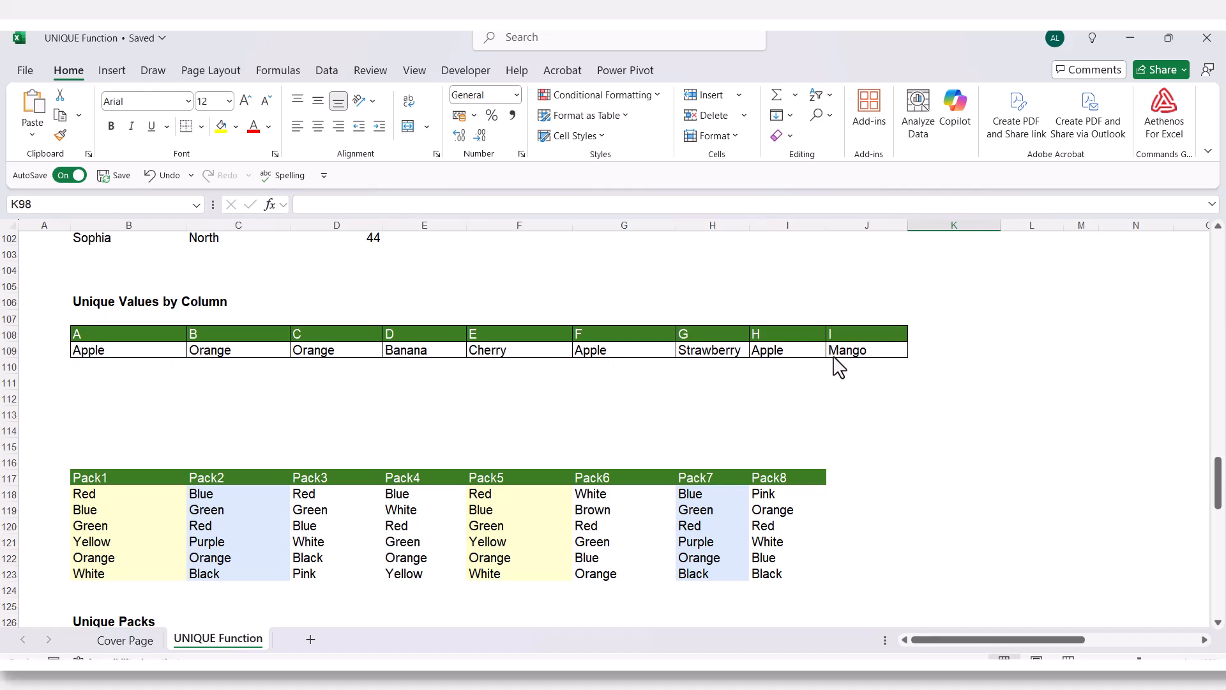
{"action": "left_click", "coordinate": [121, 393]}
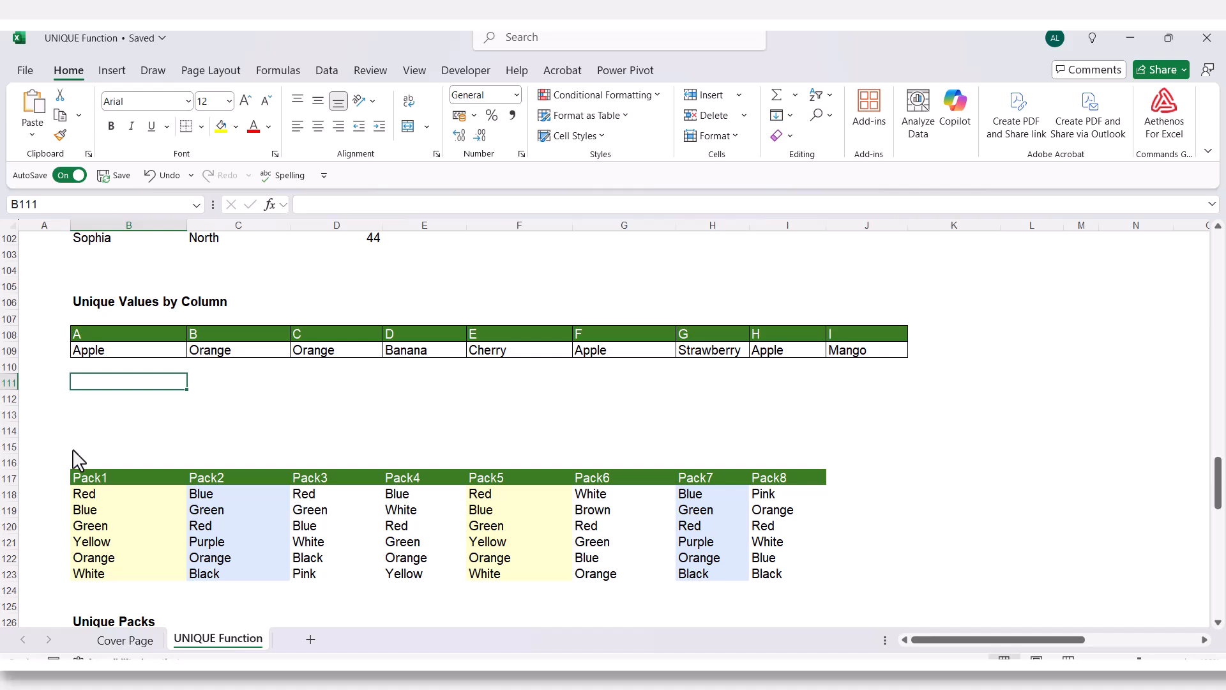
{"action": "type", "text": "=uni"}
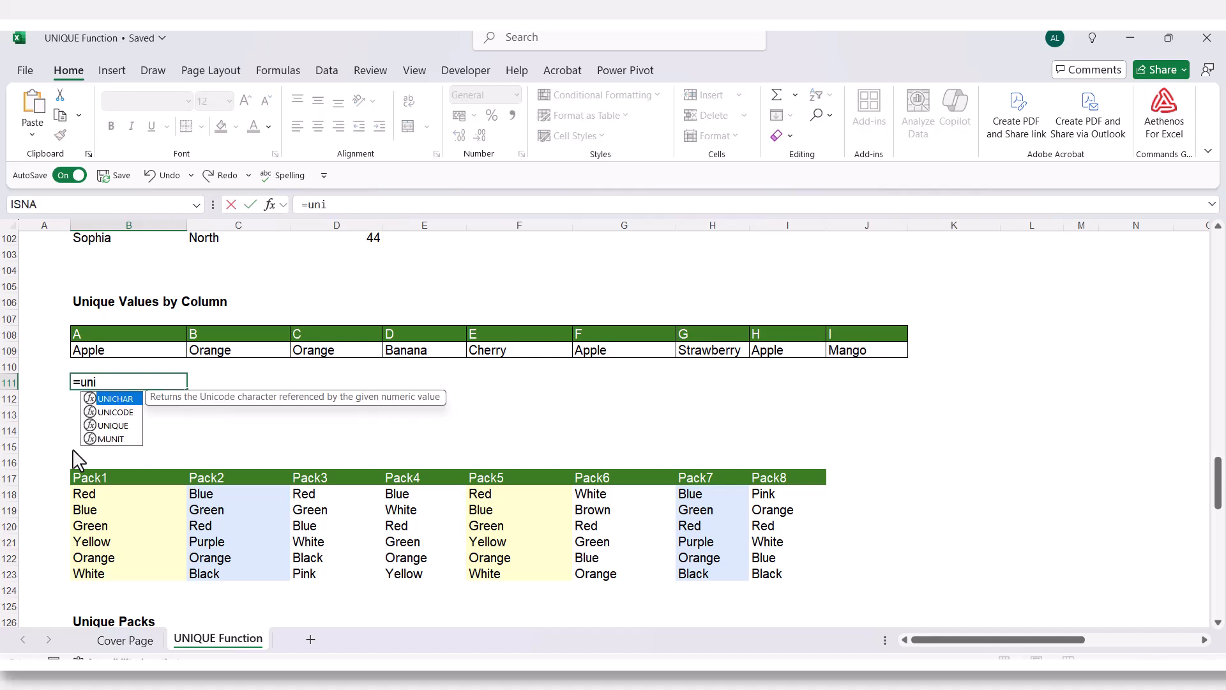
{"action": "key", "text": "Down"}
{"action": "key", "text": "Down"}
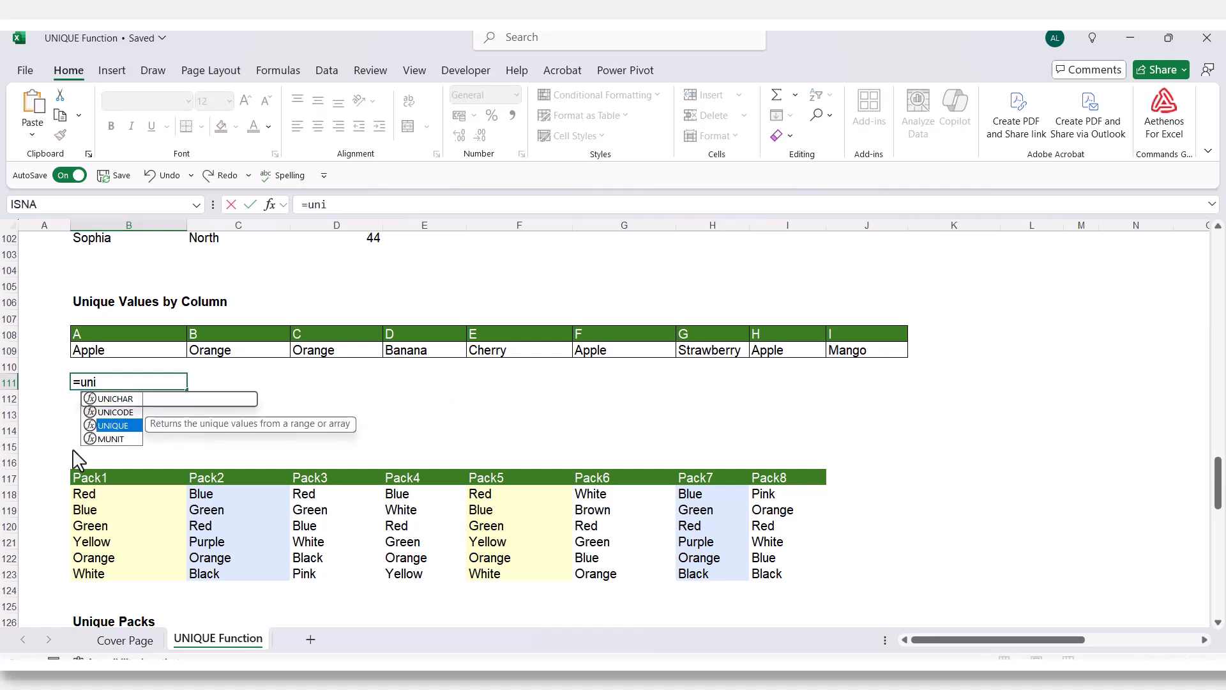
{"action": "key", "text": "Tab"}
{"action": "left_click_drag", "start_coordinate": [141, 356], "coordinate": [859, 356]}
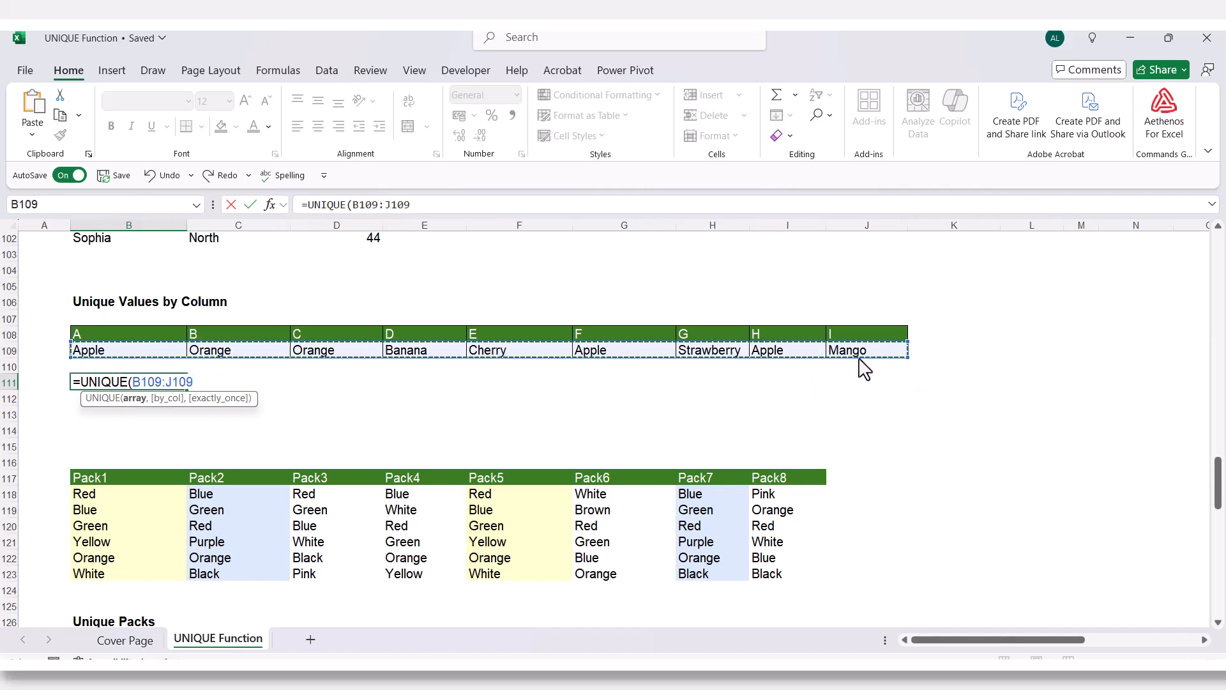
Step: Set by_col to TRUE so B111 reads =UNIQUE(B109:J109,TRUE), and commit the formula
{"action": "type", "text": ","}
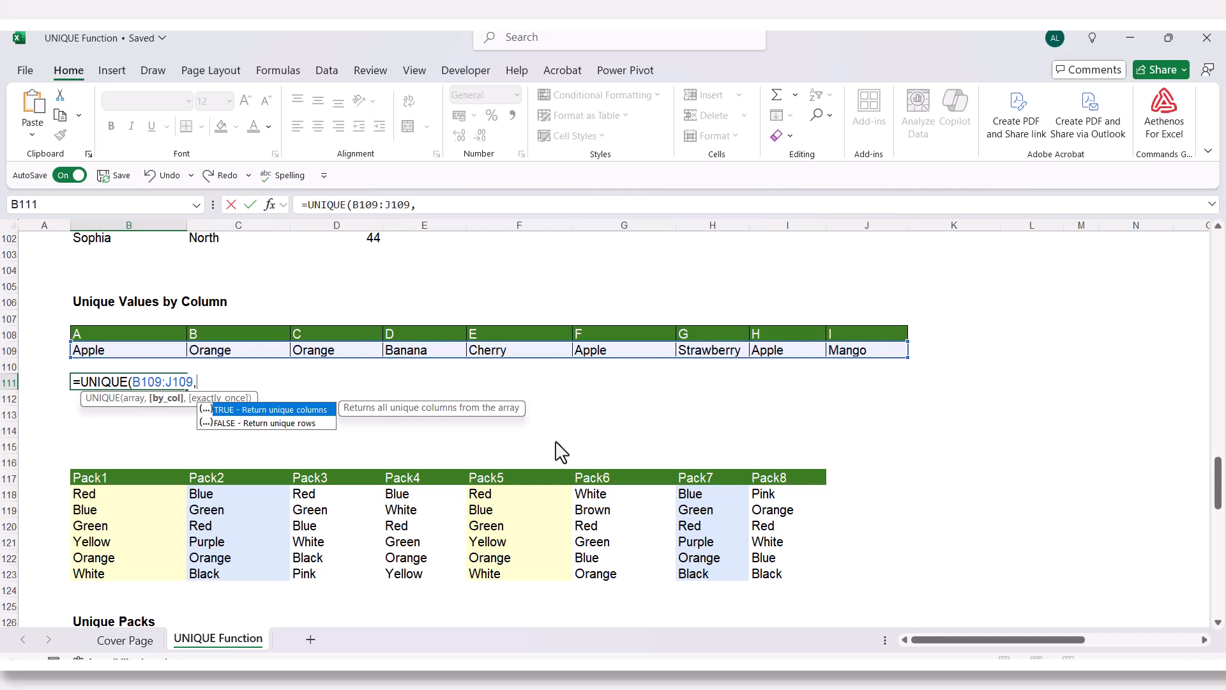
{"action": "key", "text": "Tab"}
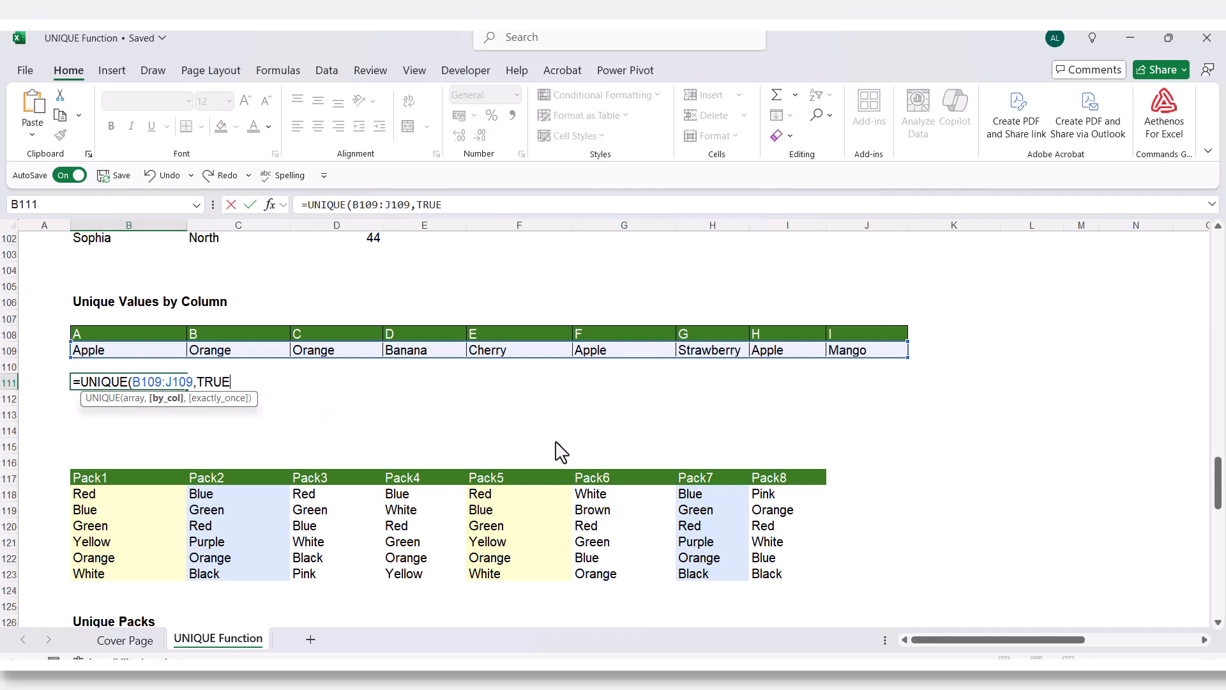
{"action": "type", "text": ")"}
{"action": "key", "text": "Return"}
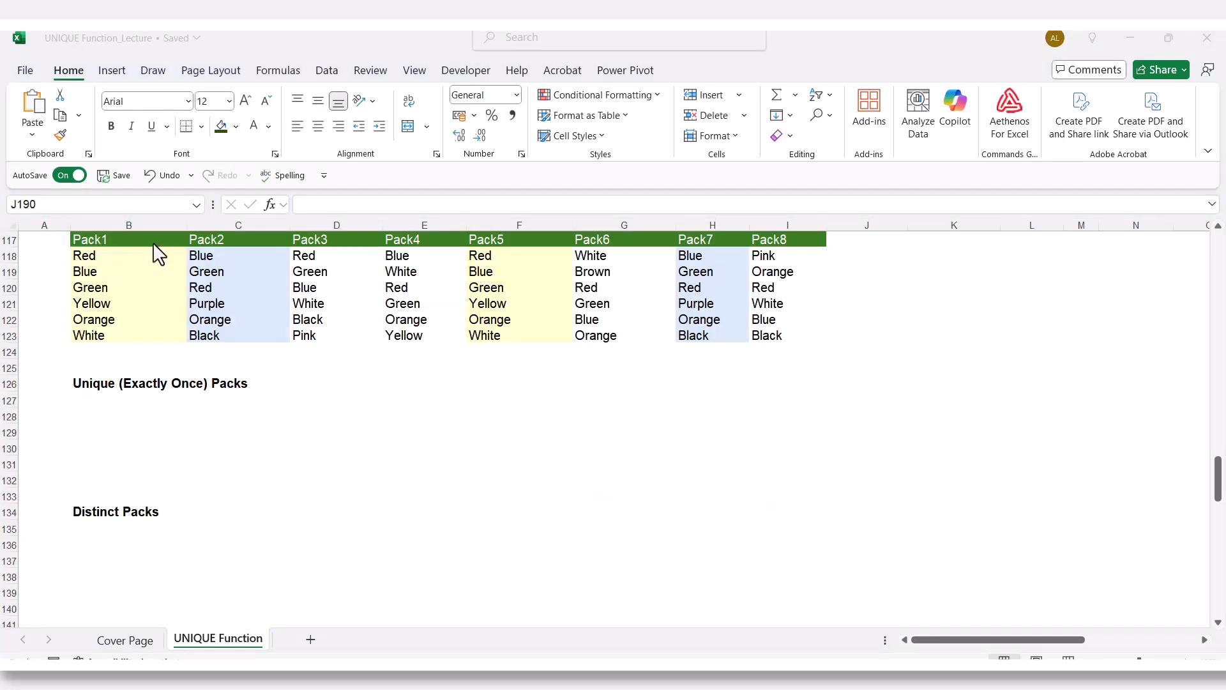
Step: Compare the colours in the packs table, matching Pack1 against Pack5 and Pack2 against Pack7
{"action": "left_click", "coordinate": [770, 241]}
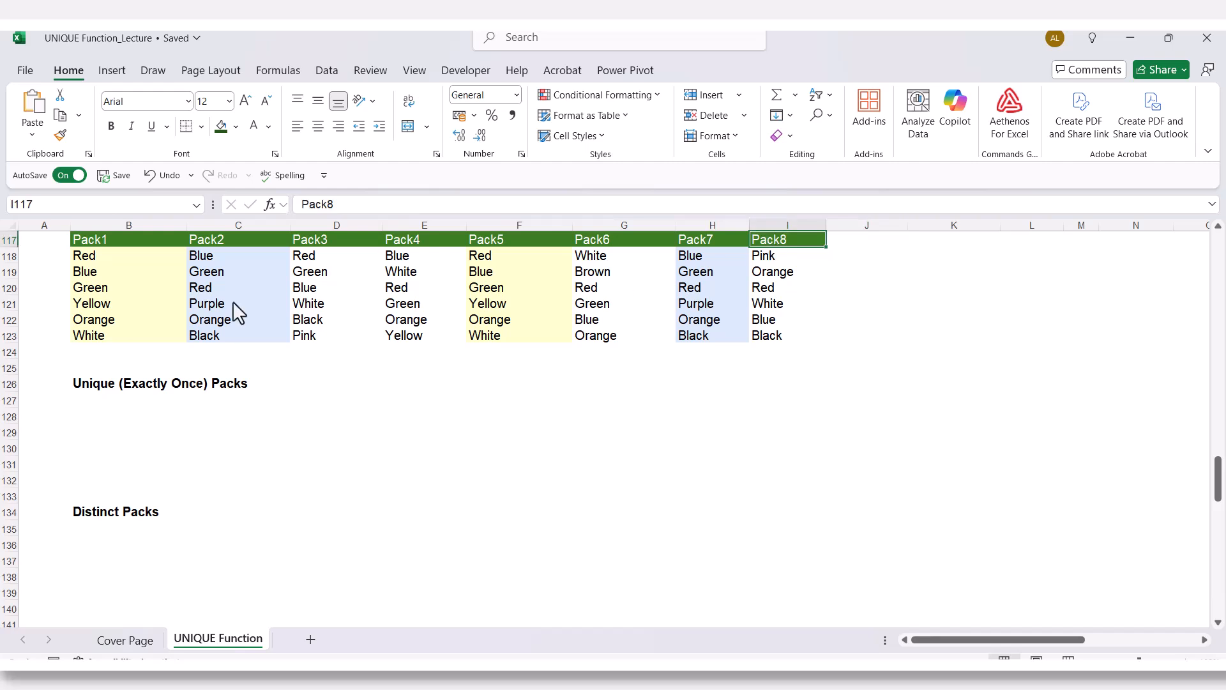
{"action": "left_click_drag", "start_coordinate": [112, 256], "coordinate": [109, 331]}
{"action": "left_click", "coordinate": [125, 271]}
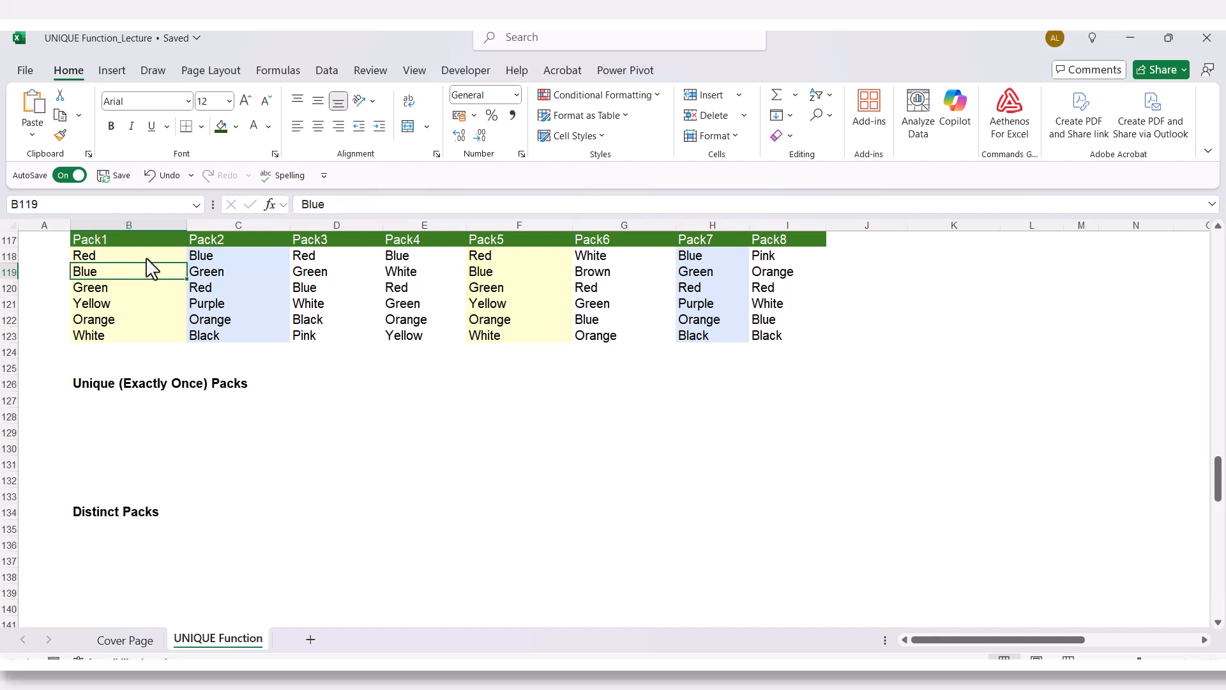
{"action": "left_click_drag", "start_coordinate": [146, 258], "coordinate": [144, 327]}
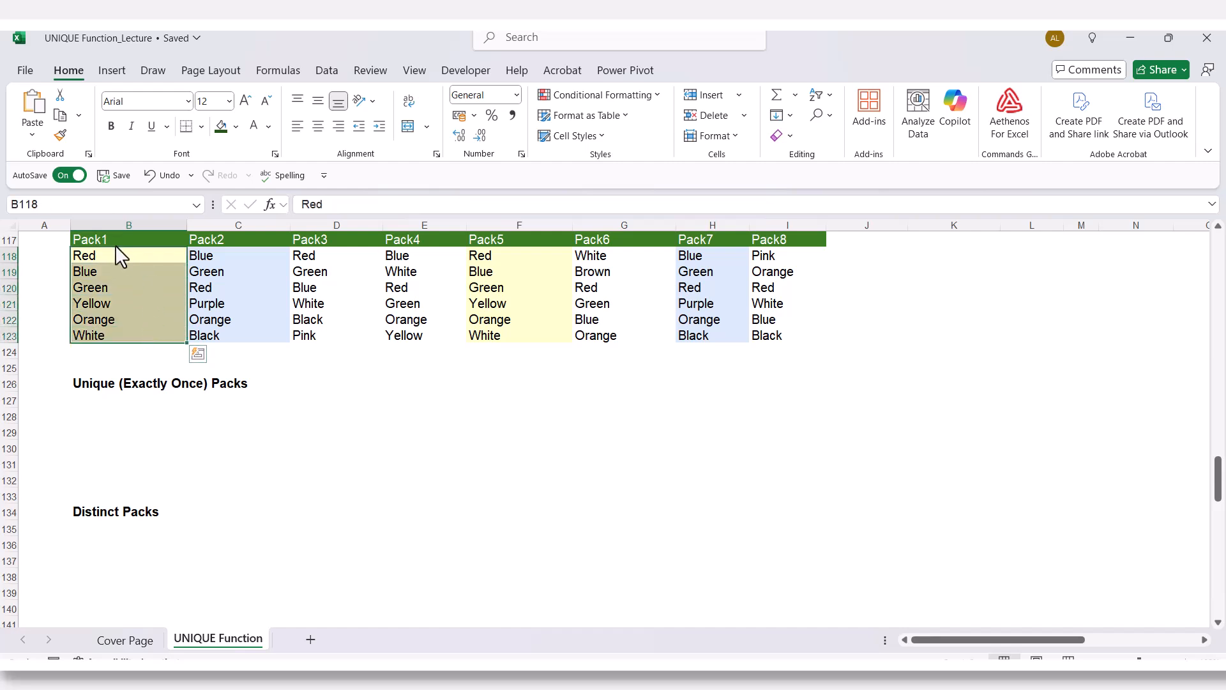
{"action": "left_click_drag", "start_coordinate": [502, 262], "coordinate": [513, 330]}
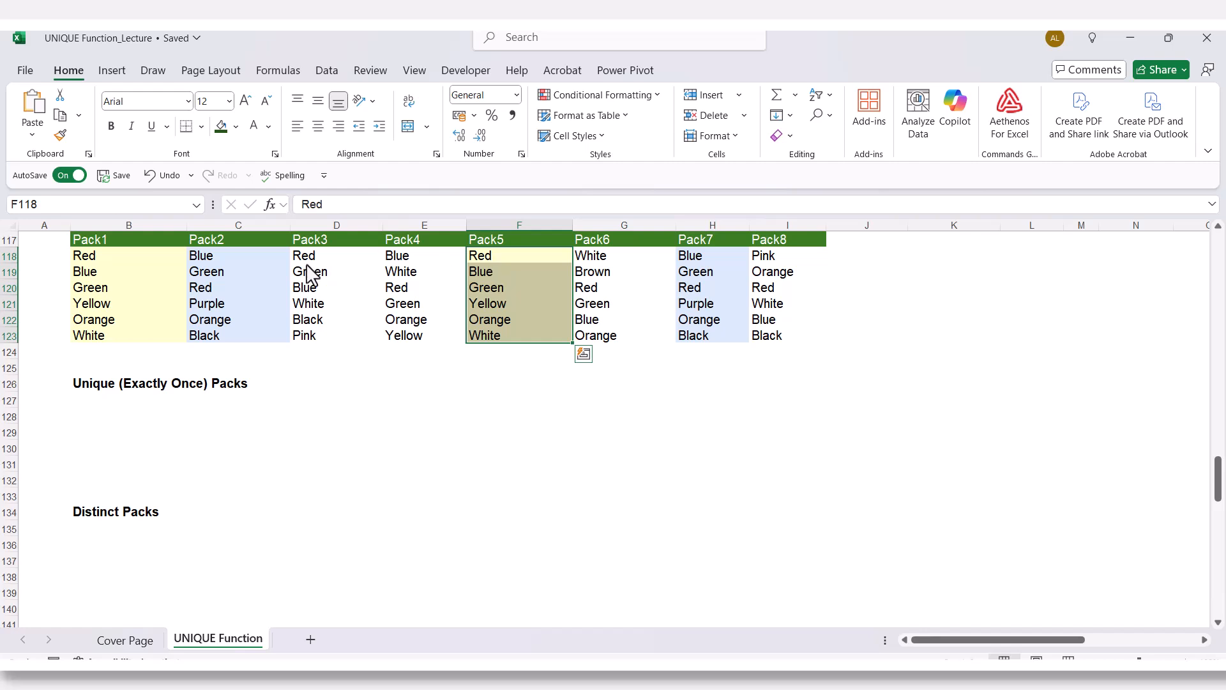
{"action": "left_click", "coordinate": [259, 268]}
{"action": "left_click_drag", "start_coordinate": [234, 261], "coordinate": [229, 323]}
{"action": "left_click_drag", "start_coordinate": [698, 273], "coordinate": [703, 308]}
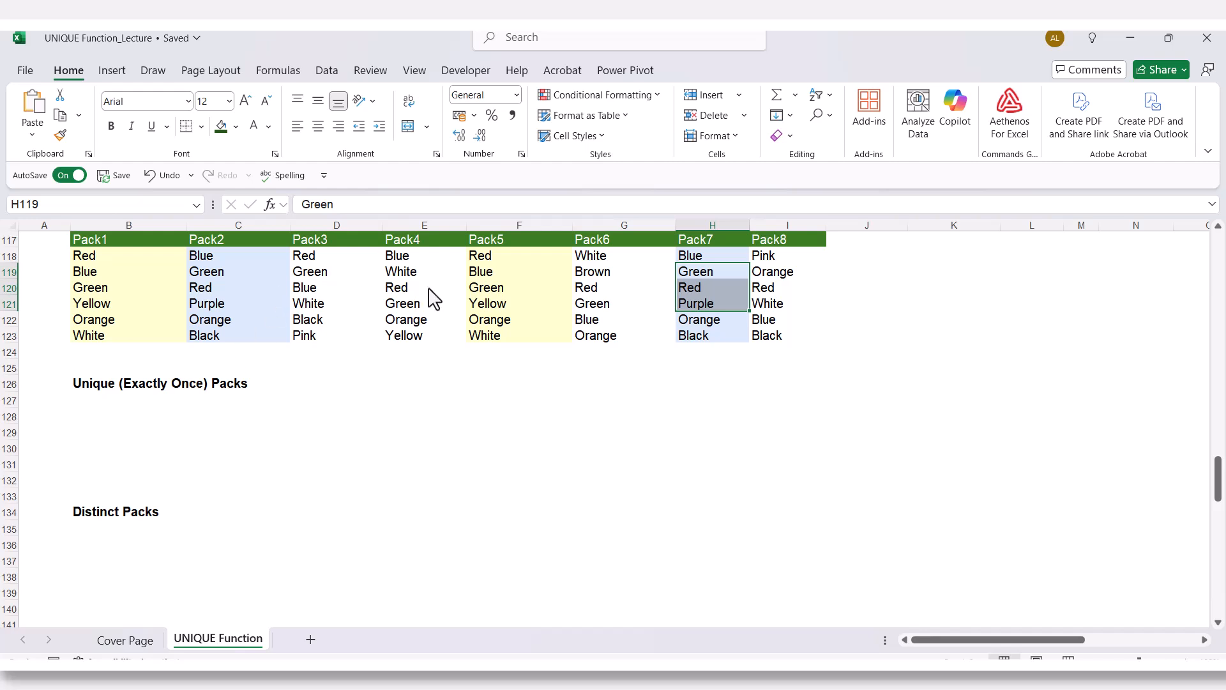
Step: Start a UNIQUE formula in B127 under Unique (Exactly Once) Packs, with the pack colours B118:I123 as its array
{"action": "left_click", "coordinate": [125, 400]}
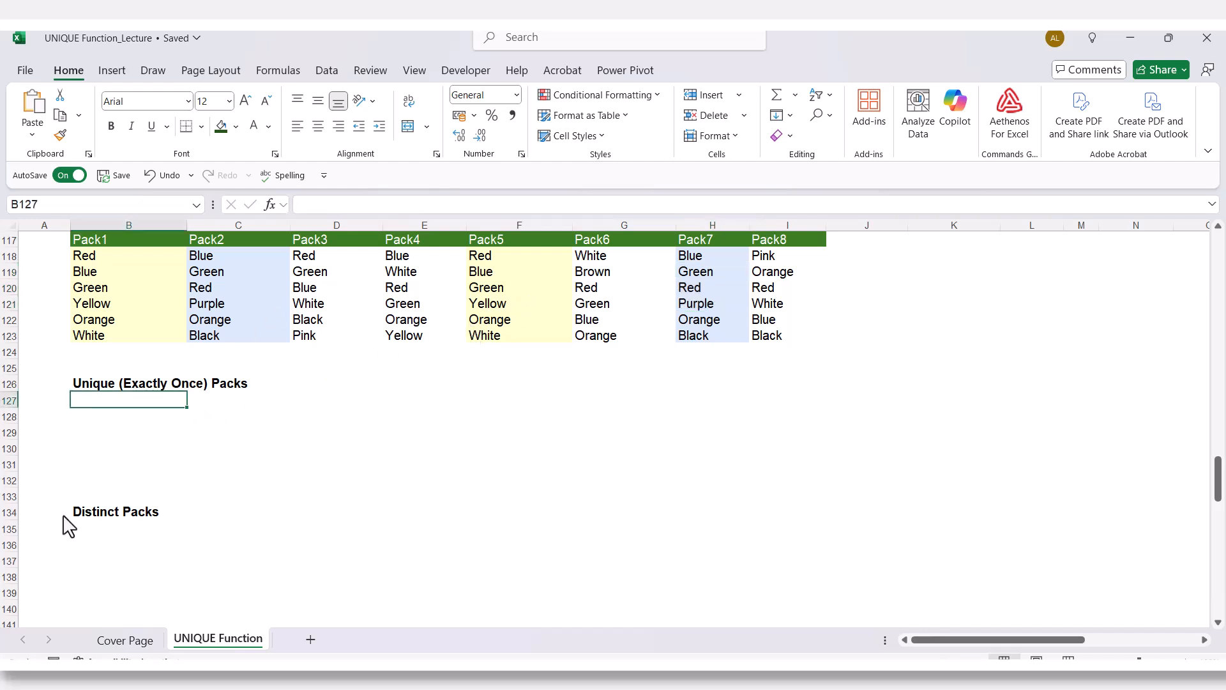
{"action": "type", "text": "="}
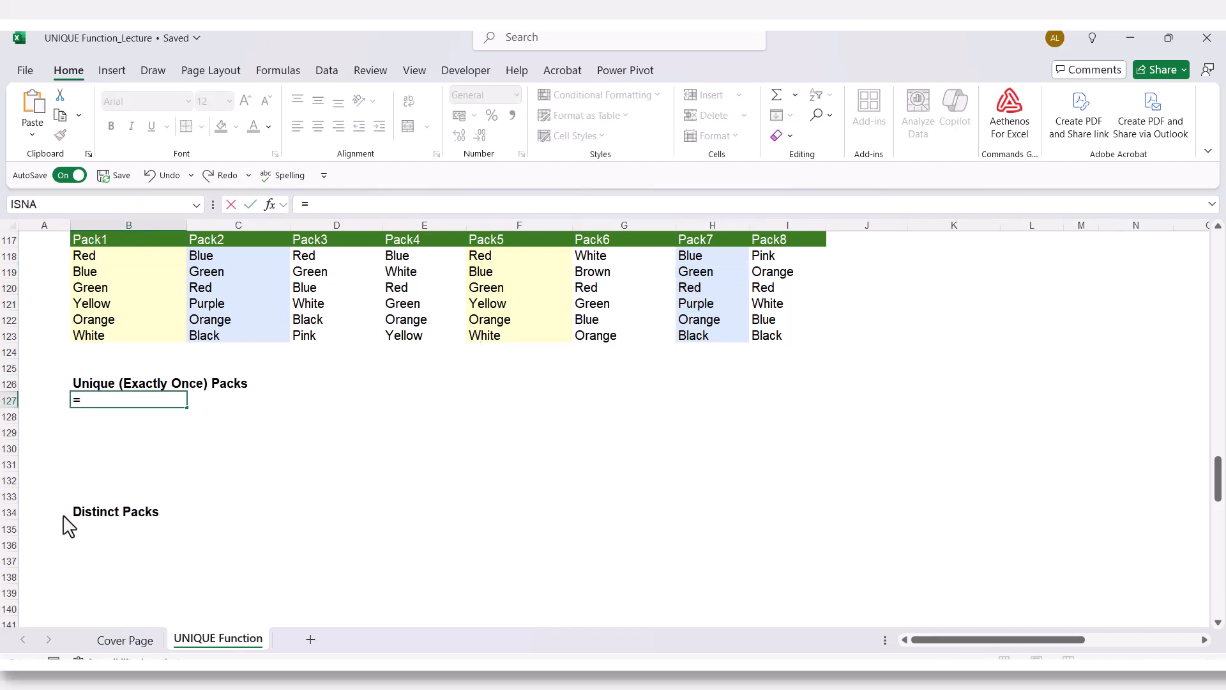
{"action": "type", "text": "uni"}
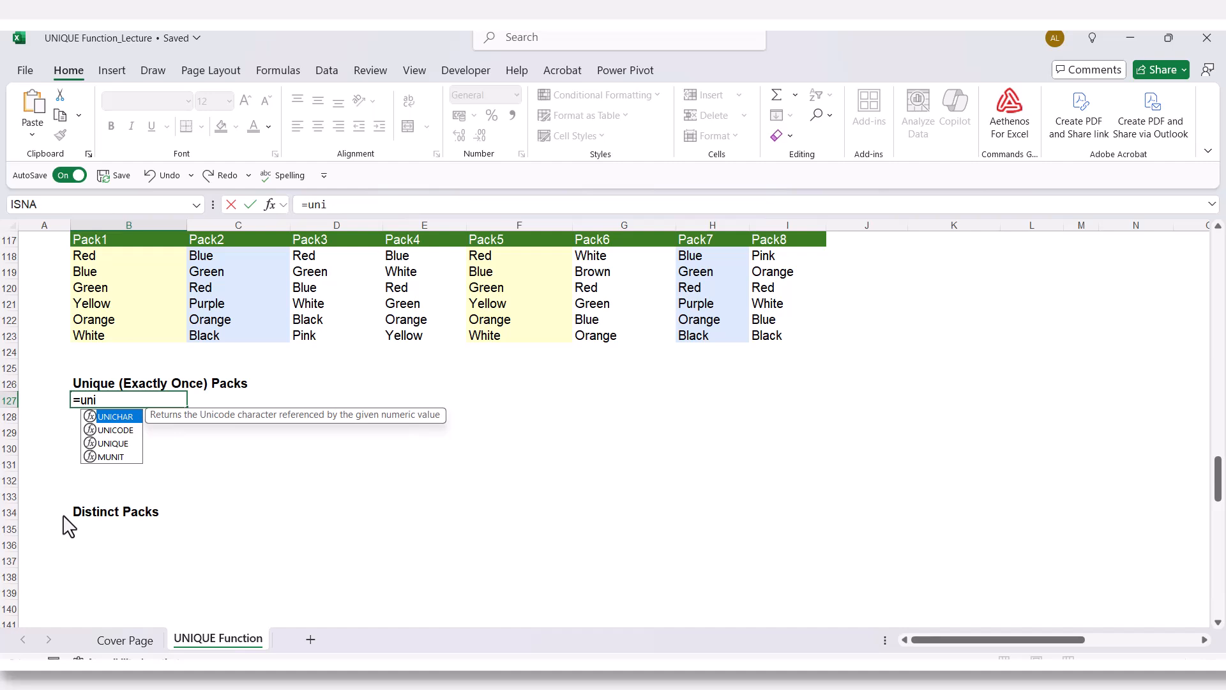
{"action": "type", "text": "q"}
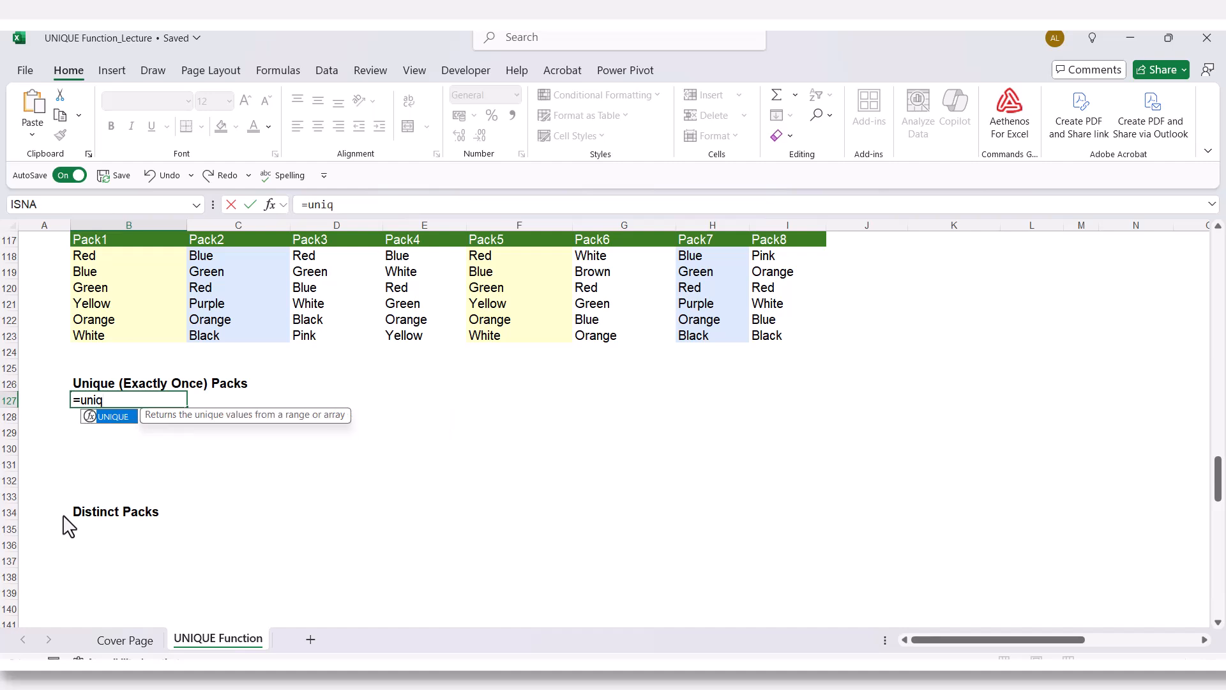
{"action": "key", "text": "Tab"}
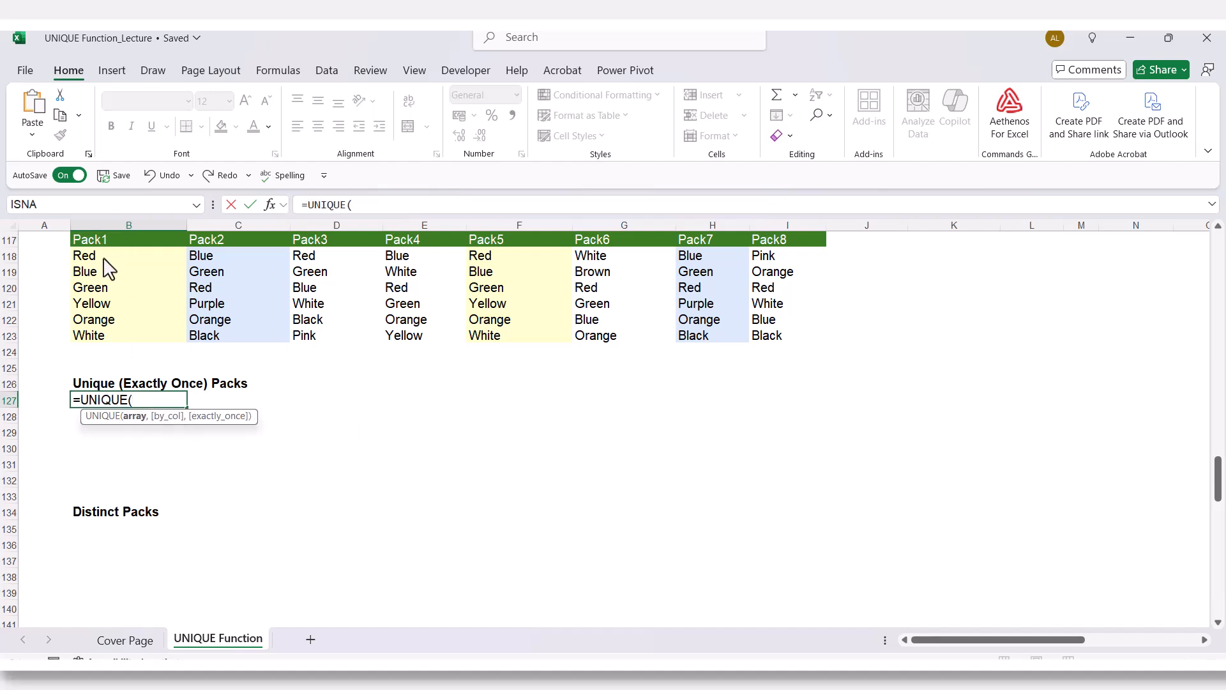
{"action": "left_click_drag", "start_coordinate": [105, 261], "coordinate": [788, 348]}
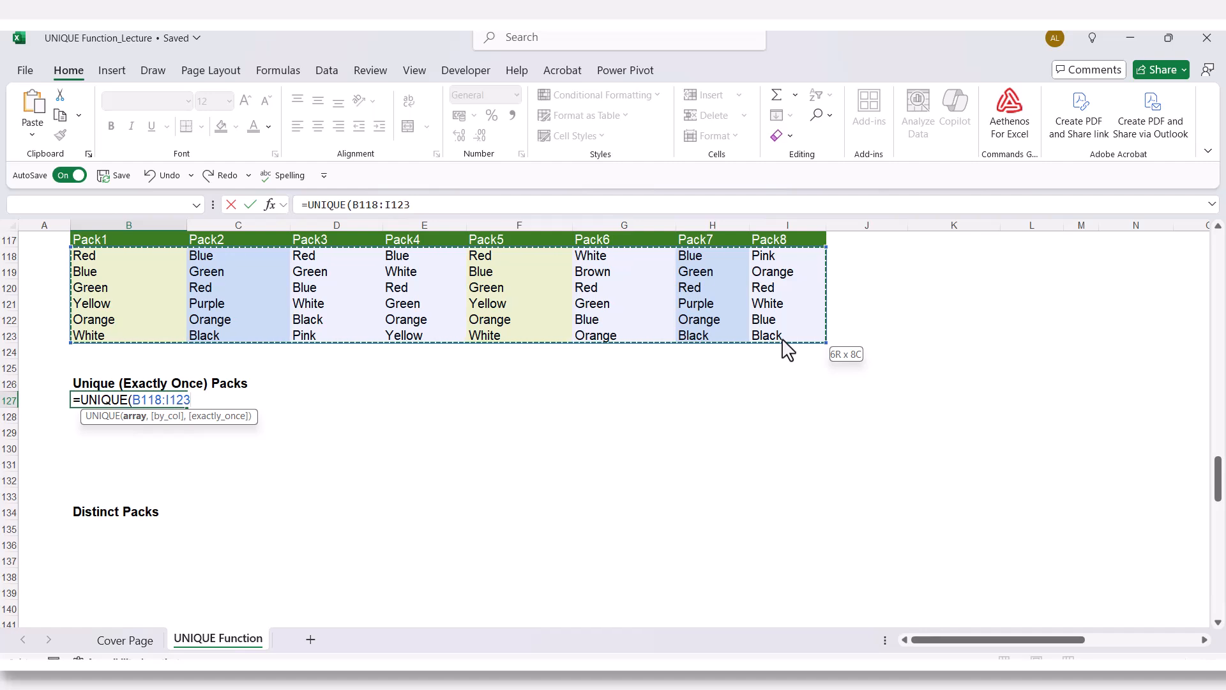
Step: Set both by_col and exactly_once to TRUE so B127 reads =UNIQUE(B118:I123,TRUE,TRUE), and commit the formula
{"action": "type", "text": ","}
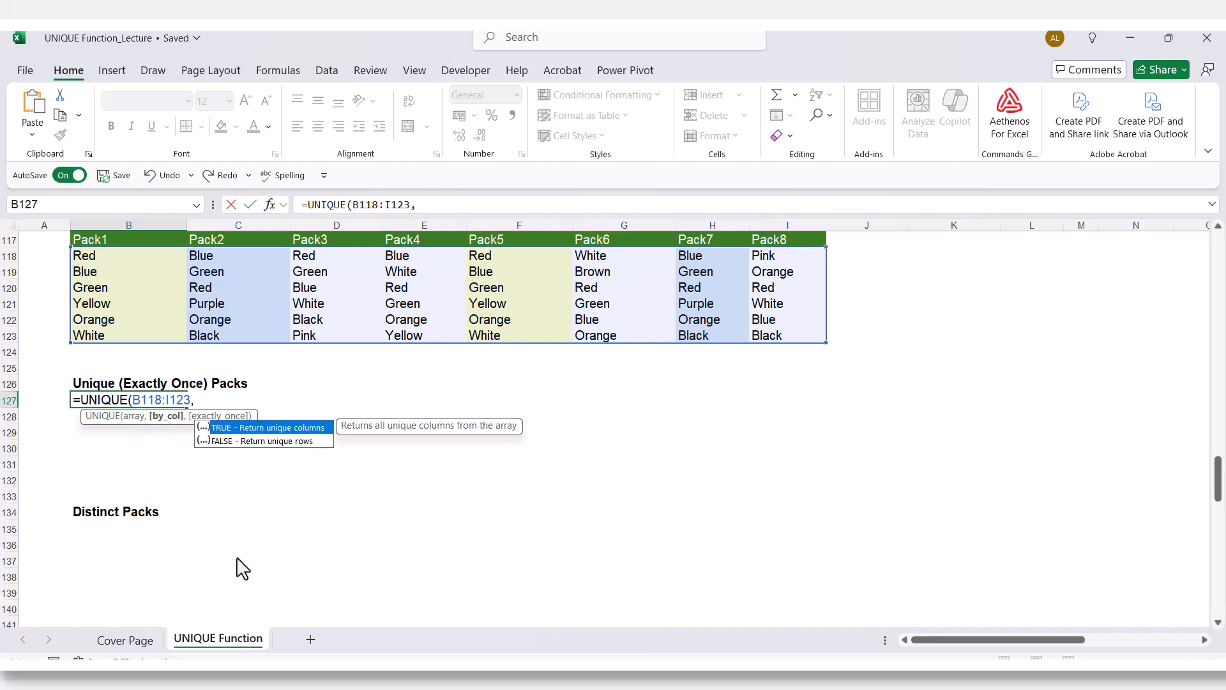
{"action": "type", "text": "TRUE"}
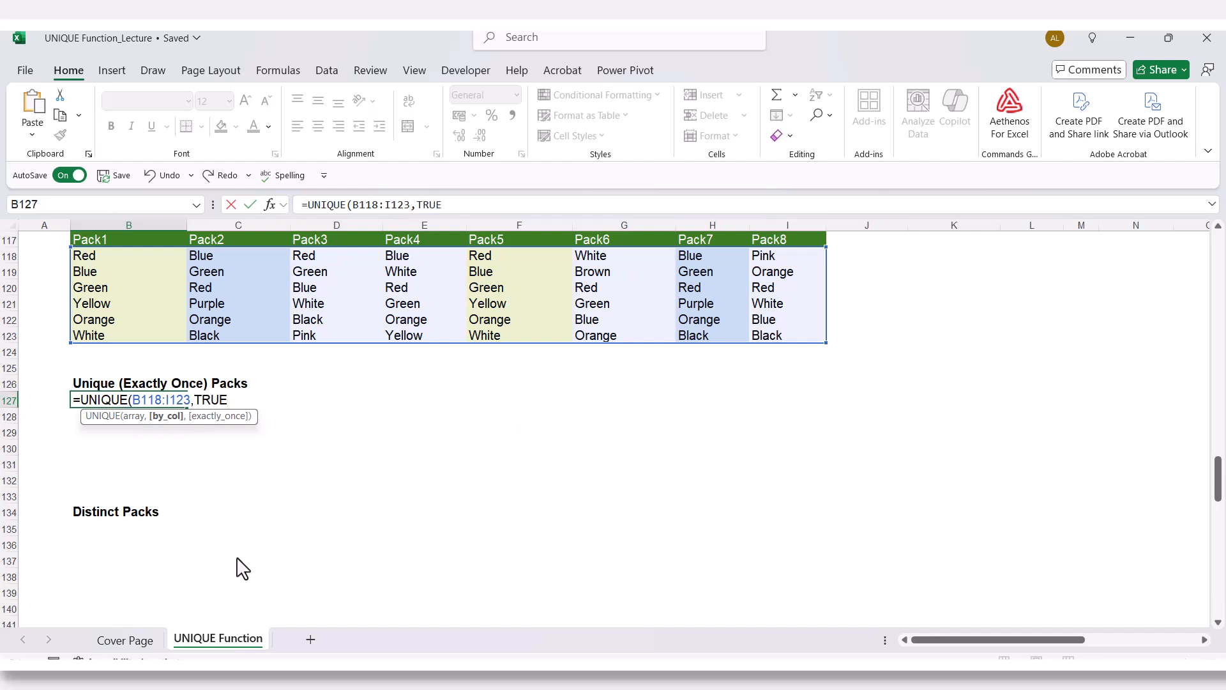
{"action": "type", "text": ","}
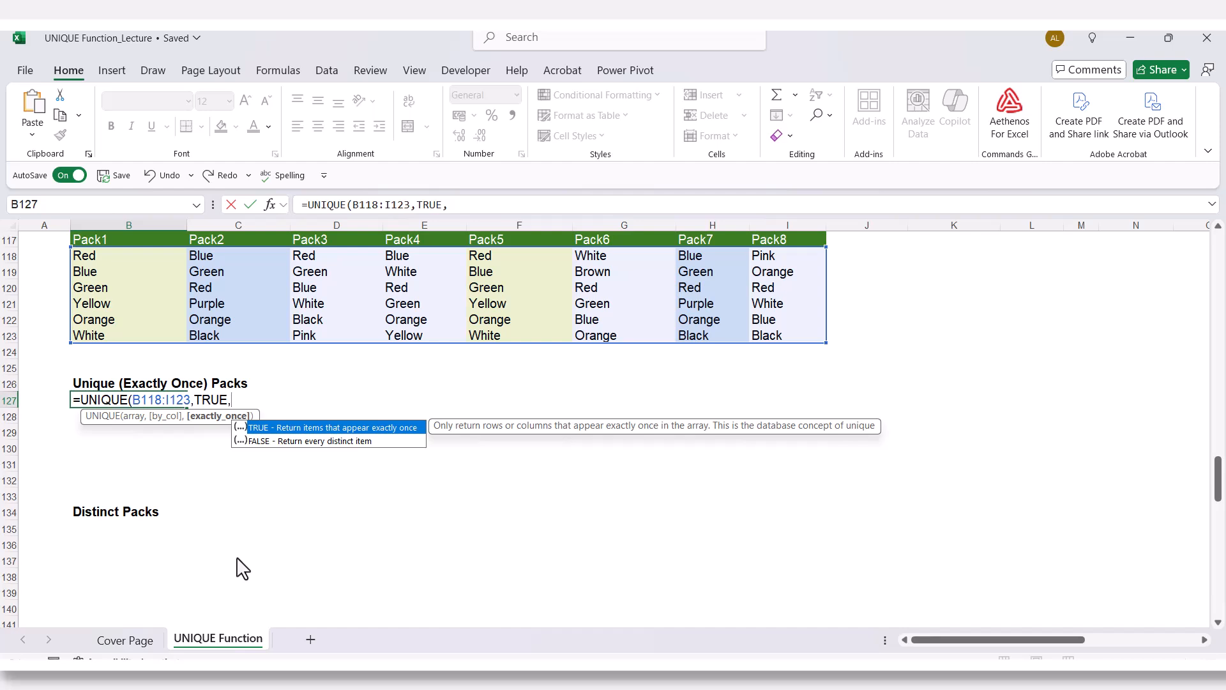
{"action": "type", "text": "TRUE"}
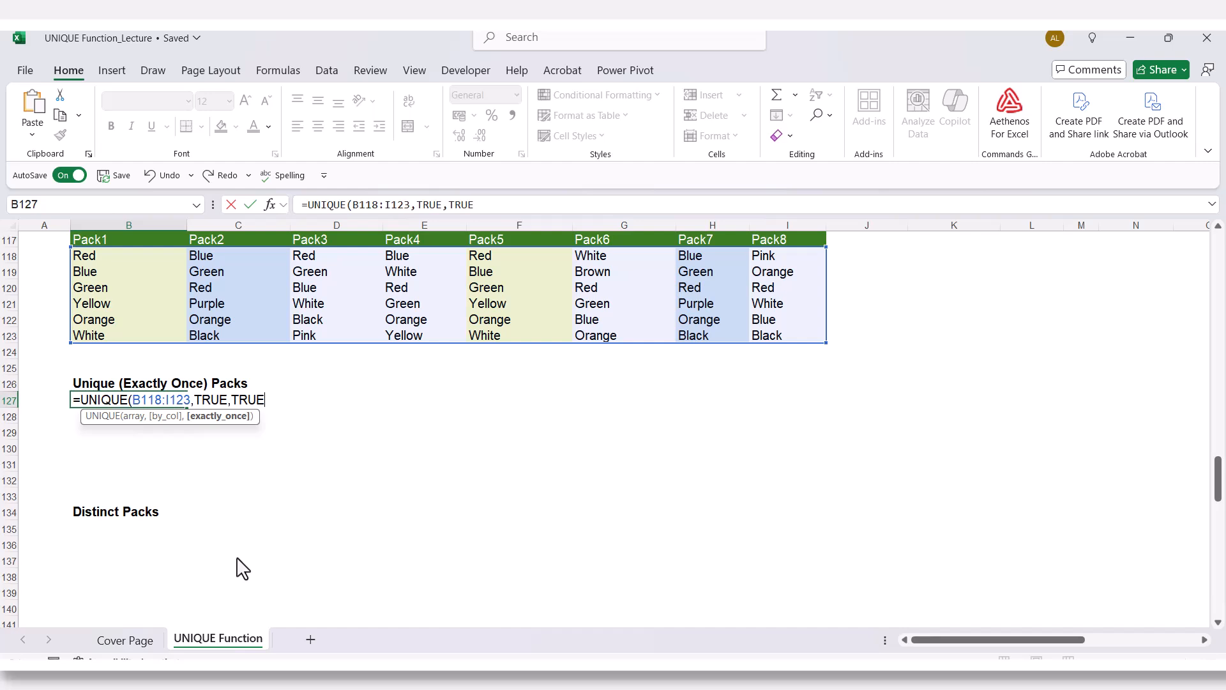
{"action": "type", "text": ")"}
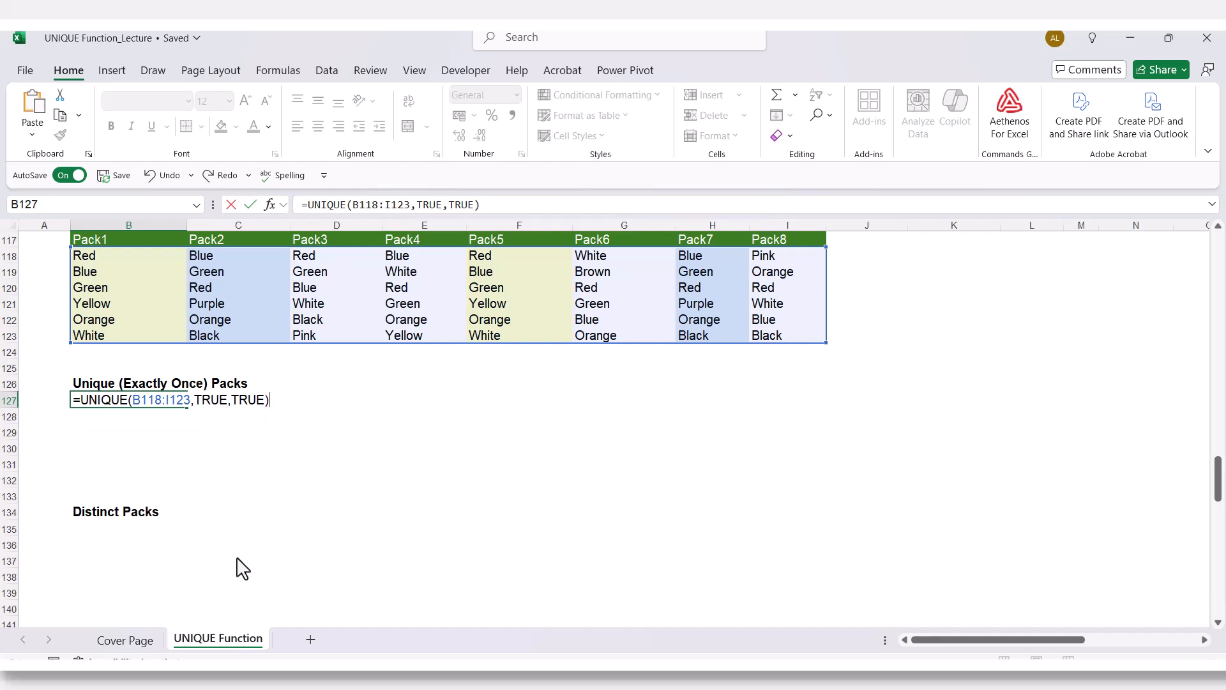
{"action": "key", "text": "Return"}
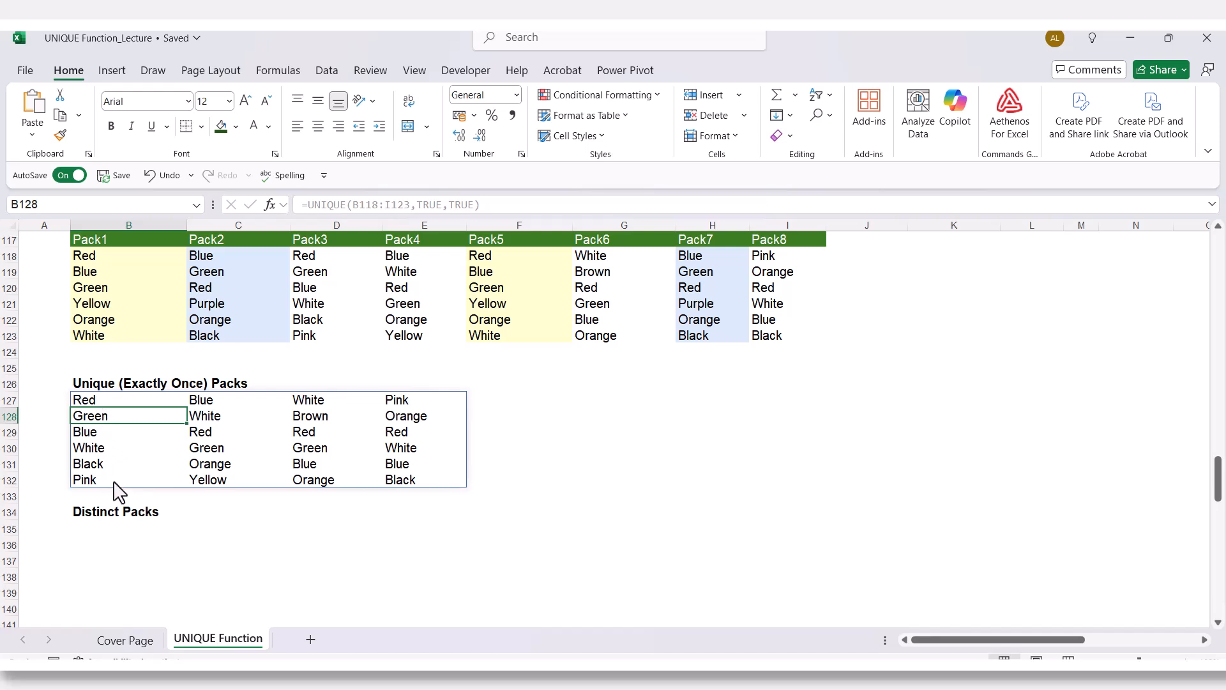
Step: Compare the Pack3, Pack4 and Pack6 source columns with the spilled columns under Unique (Exactly Once) Packs, including the last spilled column
{"action": "left_click_drag", "start_coordinate": [329, 242], "coordinate": [332, 324]}
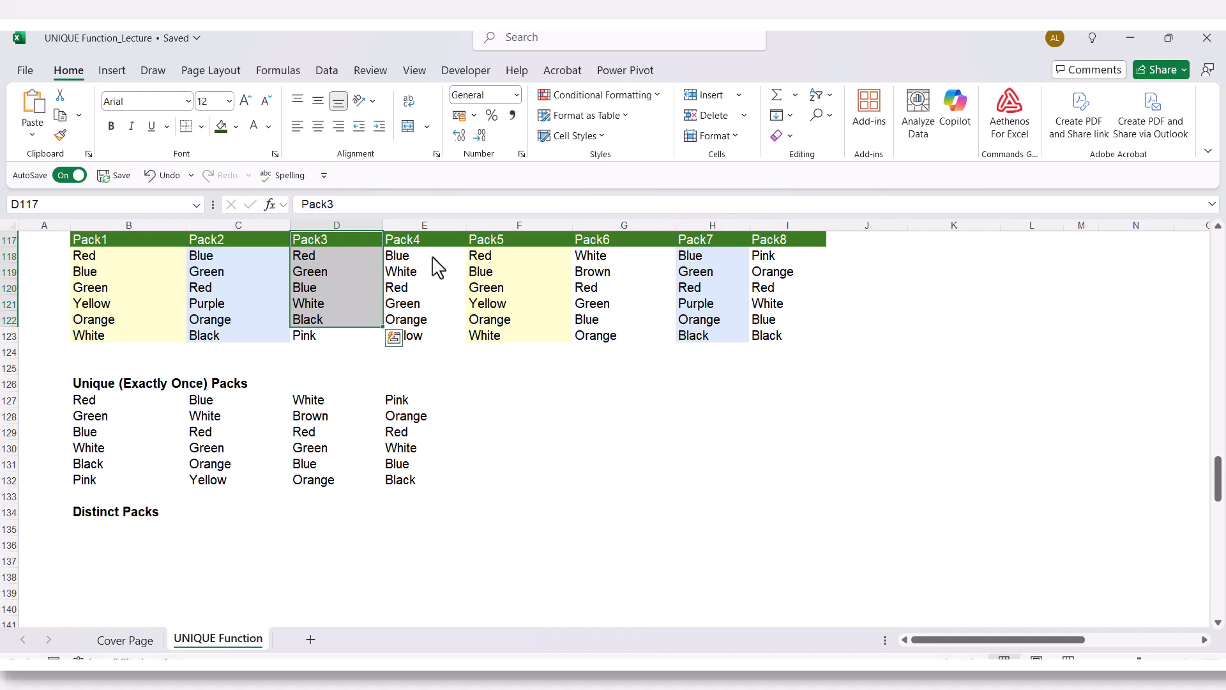
{"action": "left_click_drag", "start_coordinate": [427, 239], "coordinate": [421, 335]}
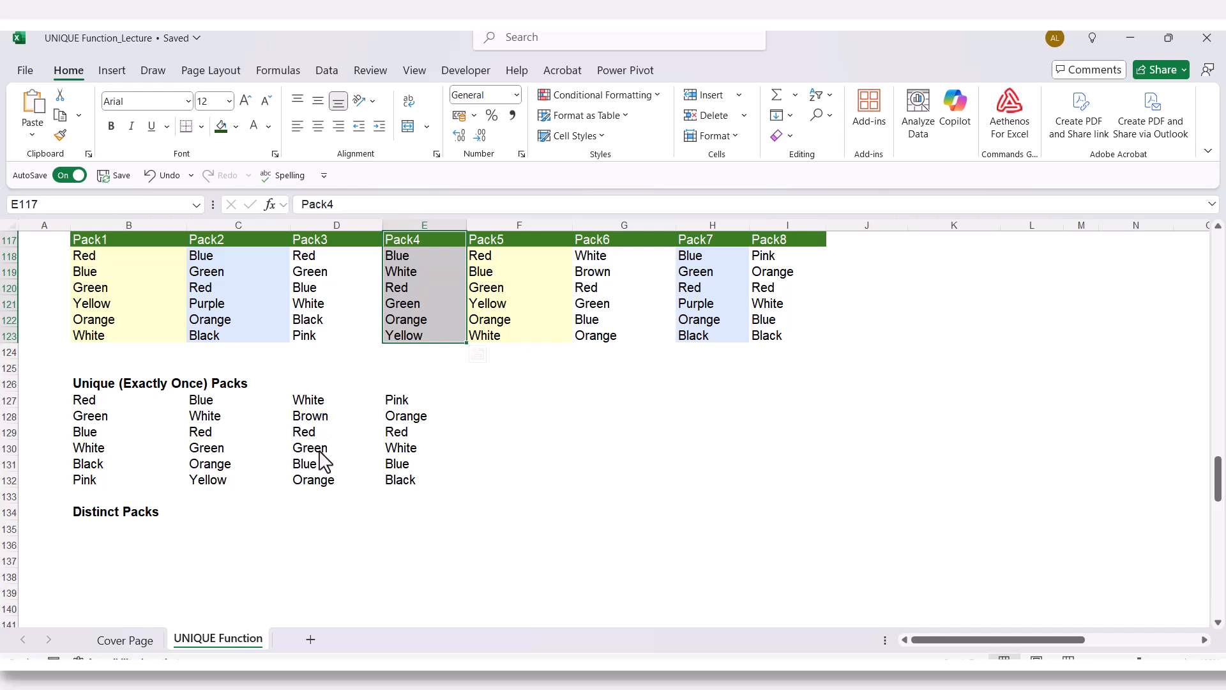
{"action": "left_click", "coordinate": [608, 244]}
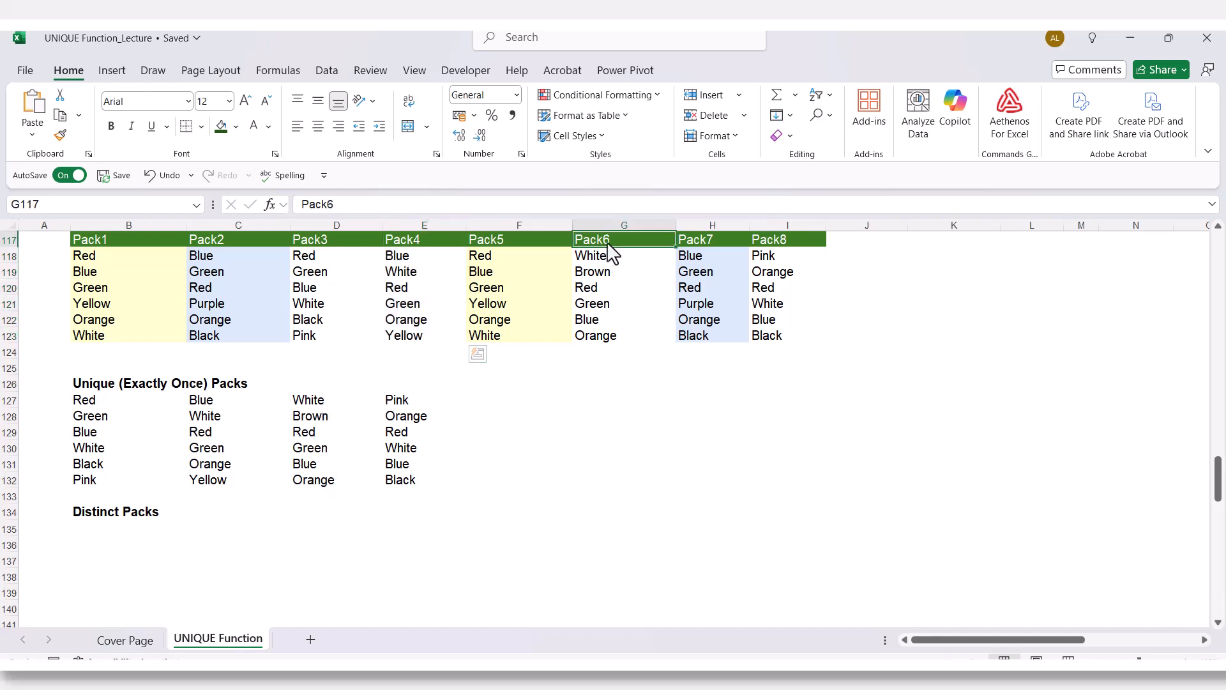
{"action": "left_click_drag", "start_coordinate": [608, 245], "coordinate": [607, 336]}
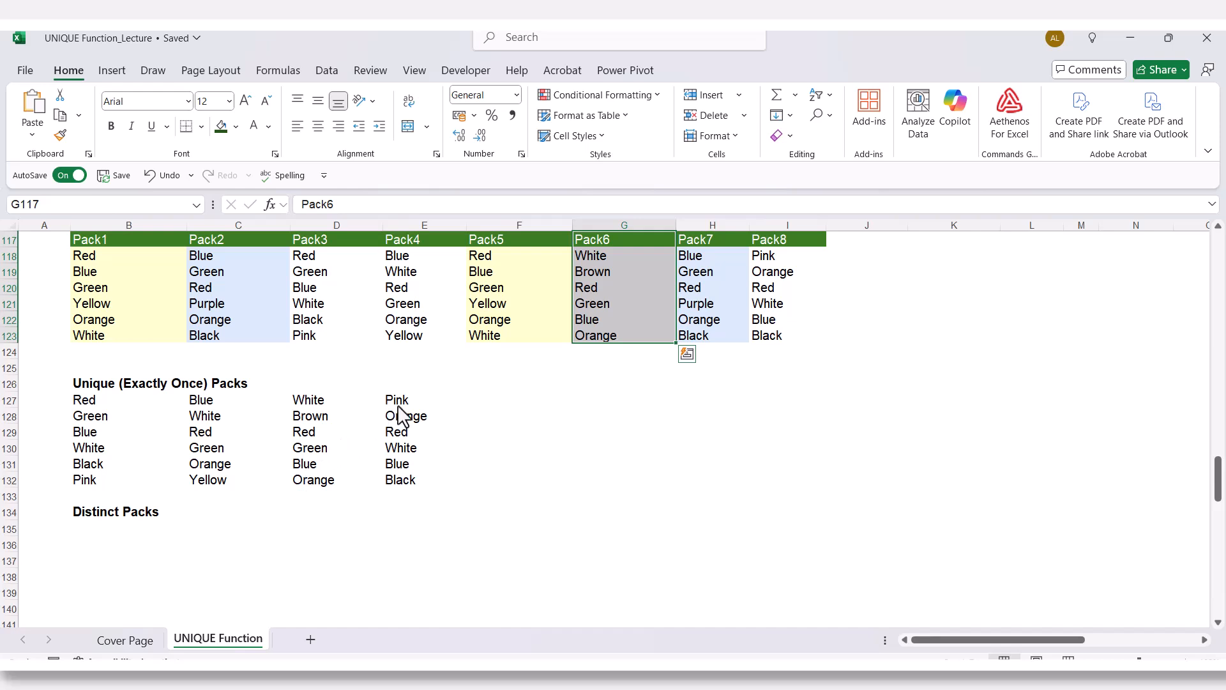
{"action": "left_click_drag", "start_coordinate": [419, 402], "coordinate": [417, 478]}
{"action": "left_click", "coordinate": [512, 431]}
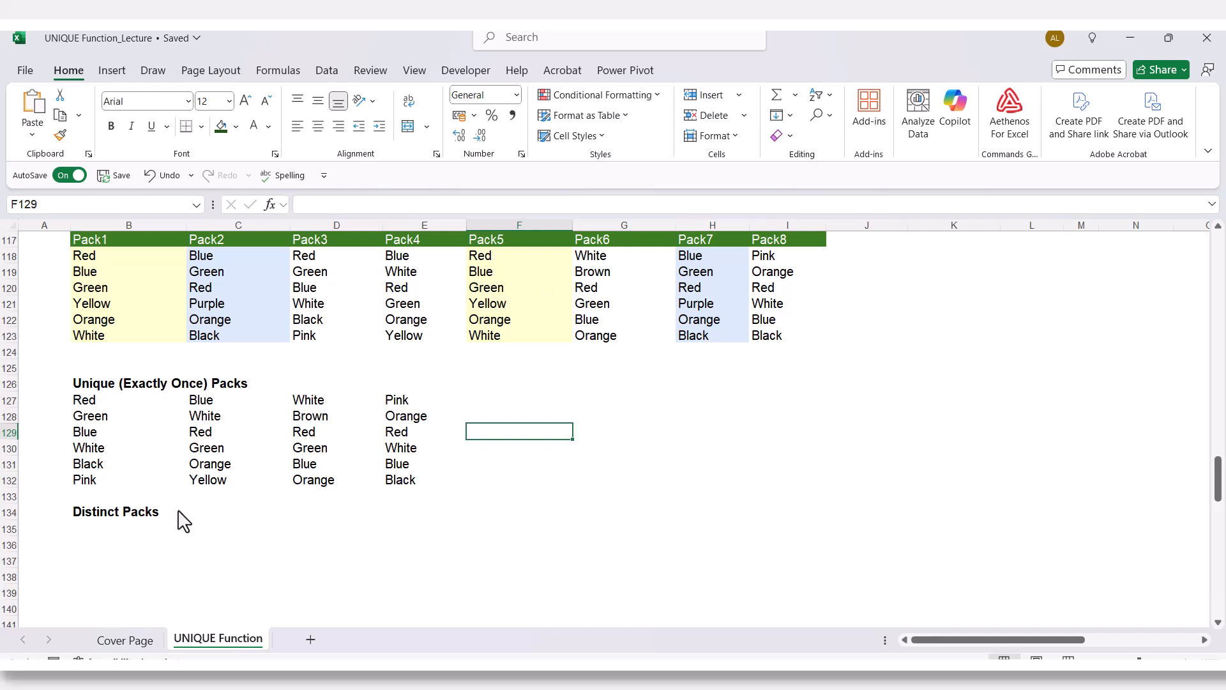
Step: Start a UNIQUE formula in B135 under Distinct Packs, with the pack colours B118:I123 as its array
{"action": "left_click", "coordinate": [97, 531]}
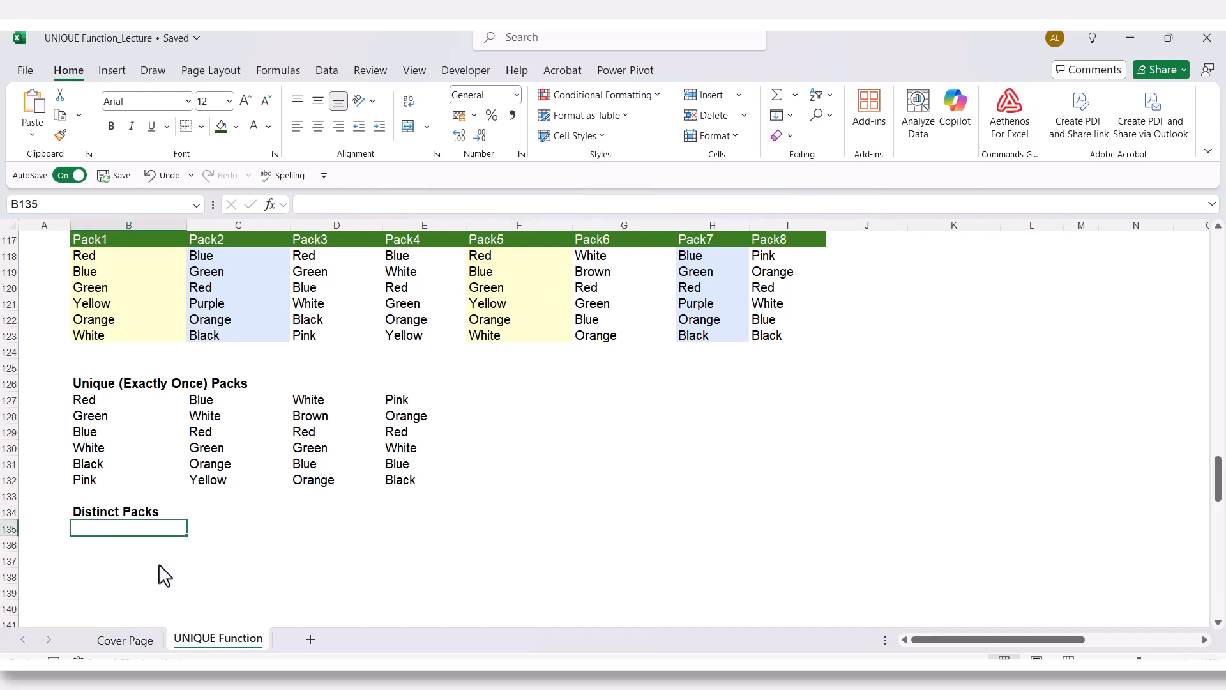
{"action": "type", "text": "="}
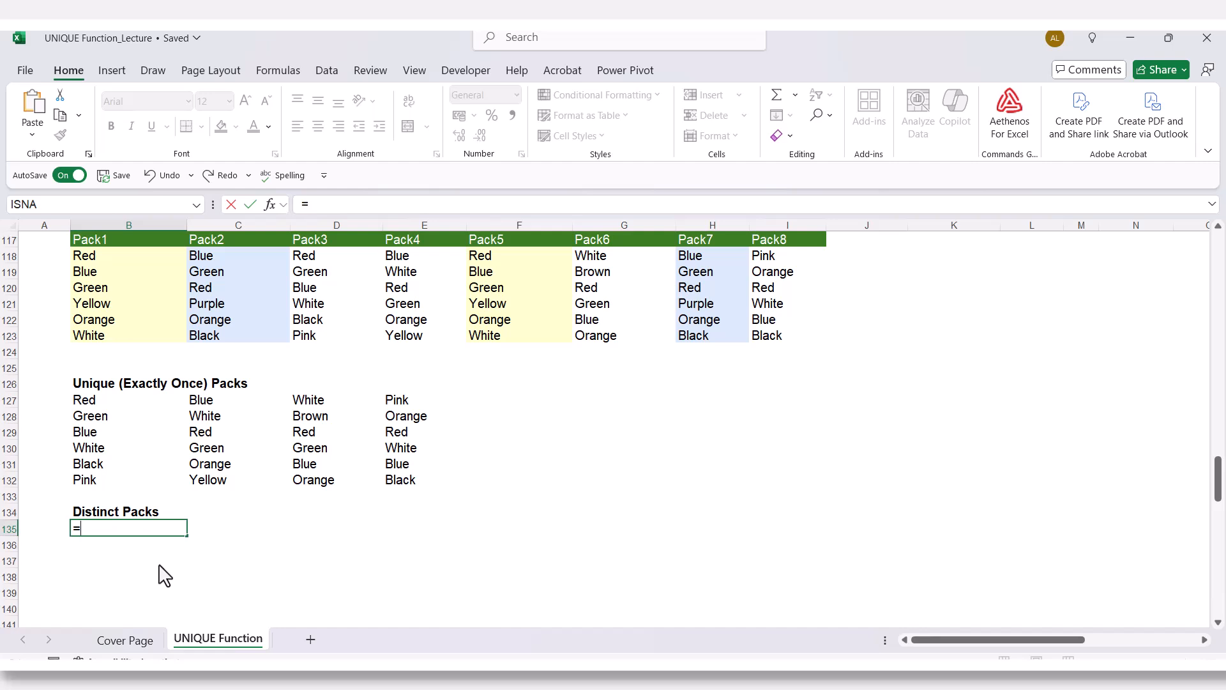
{"action": "type", "text": "uni"}
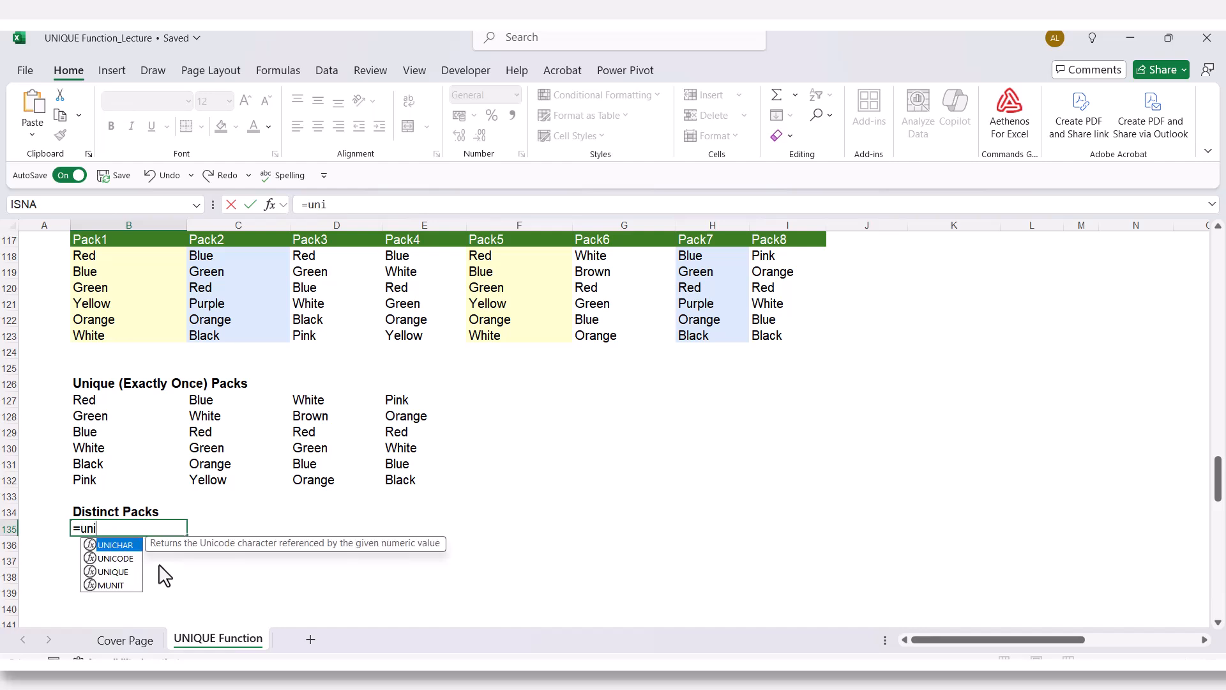
{"action": "type", "text": "q"}
{"action": "key", "text": "Tab"}
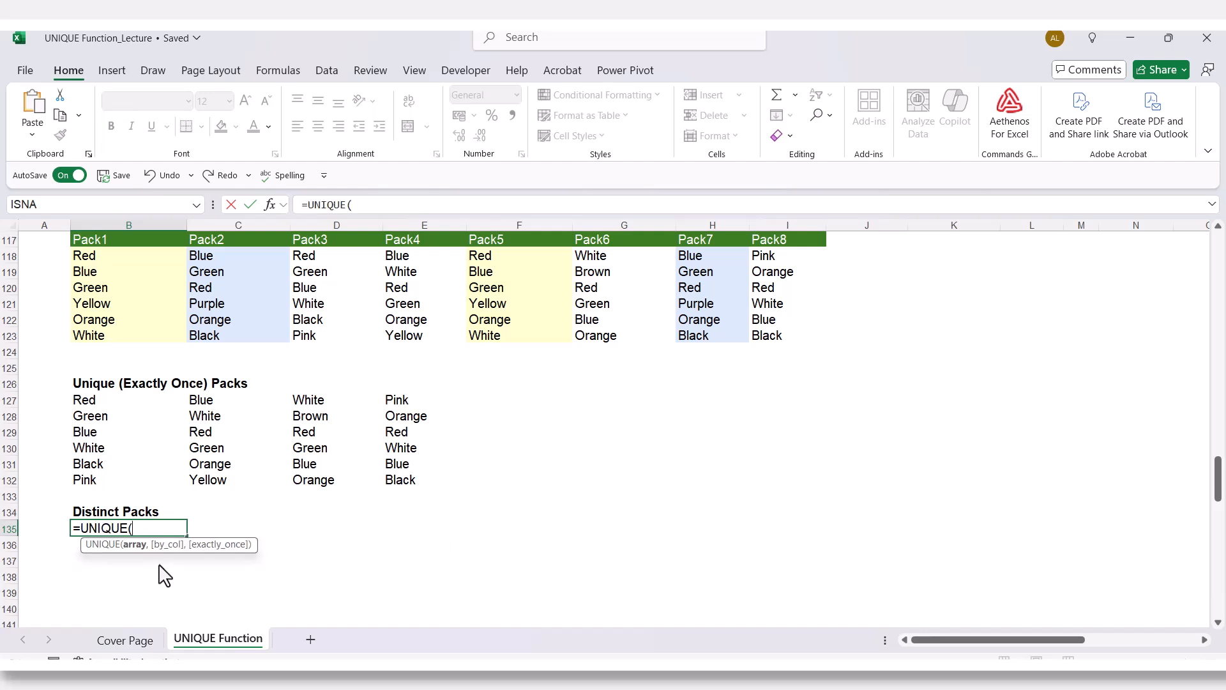
{"action": "left_click", "coordinate": [134, 269]}
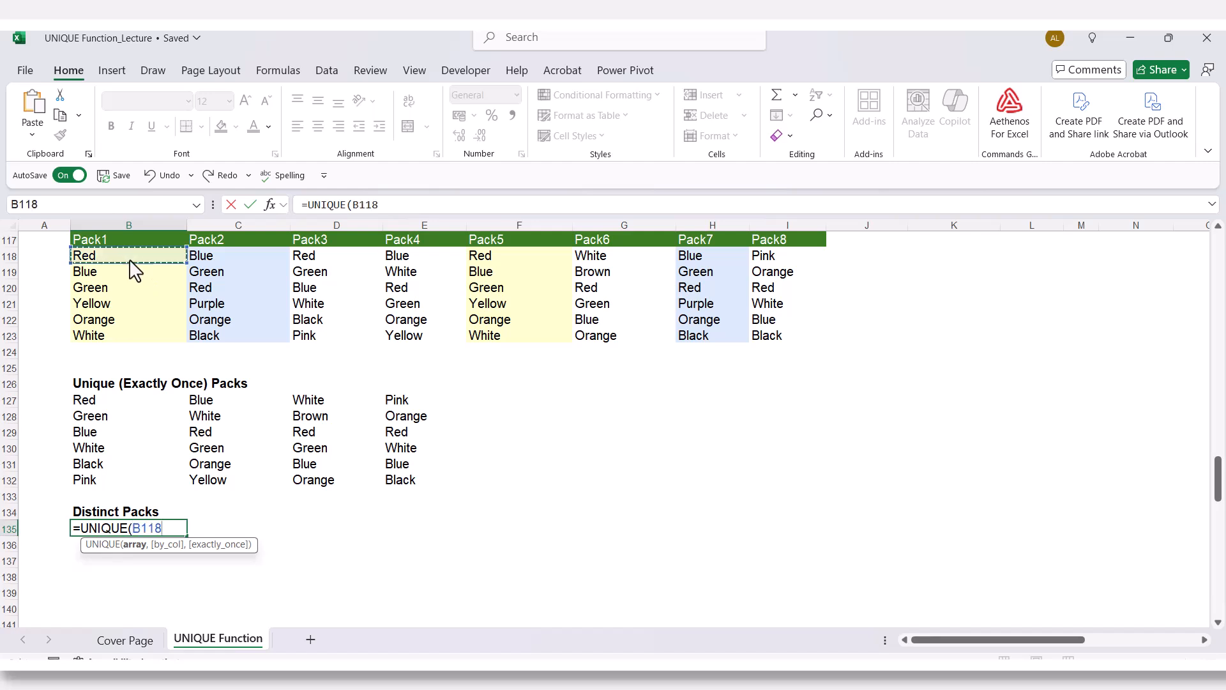
{"action": "left_click_drag", "start_coordinate": [134, 268], "coordinate": [769, 344]}
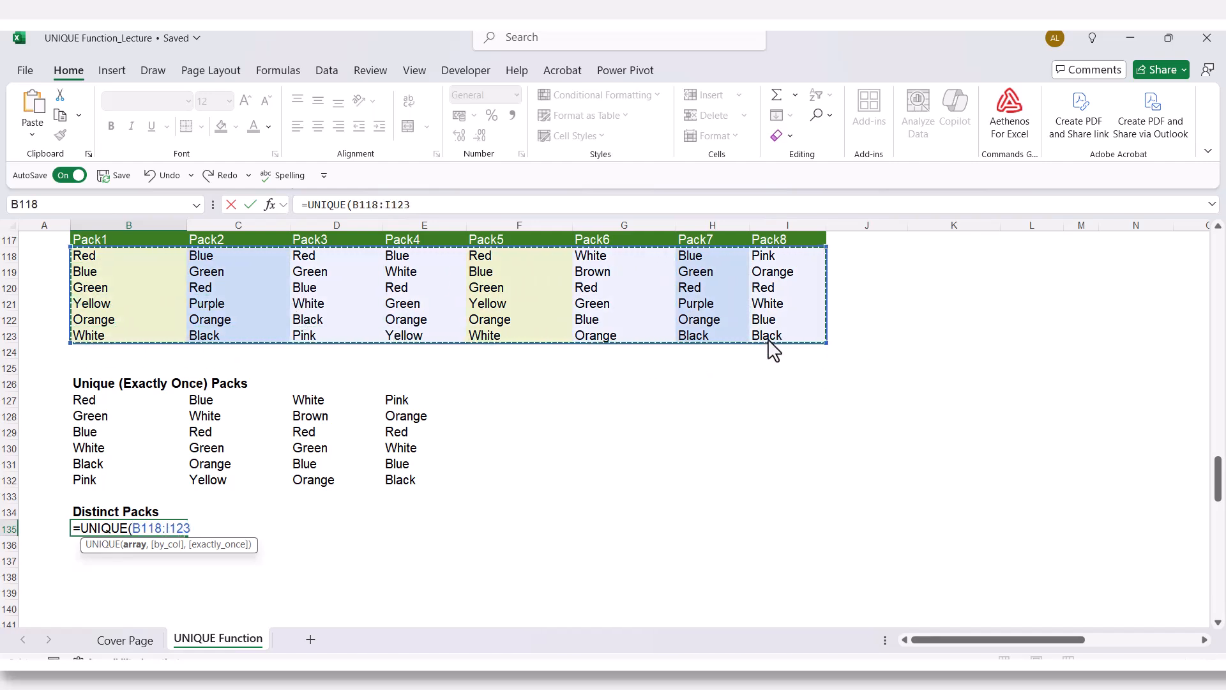
Step: Set by_col to TRUE and exactly_once to FALSE so B135 reads =UNIQUE(B118:I123,TRUE,FALSE), commit it and review the spilled packs
{"action": "type", "text": ","}
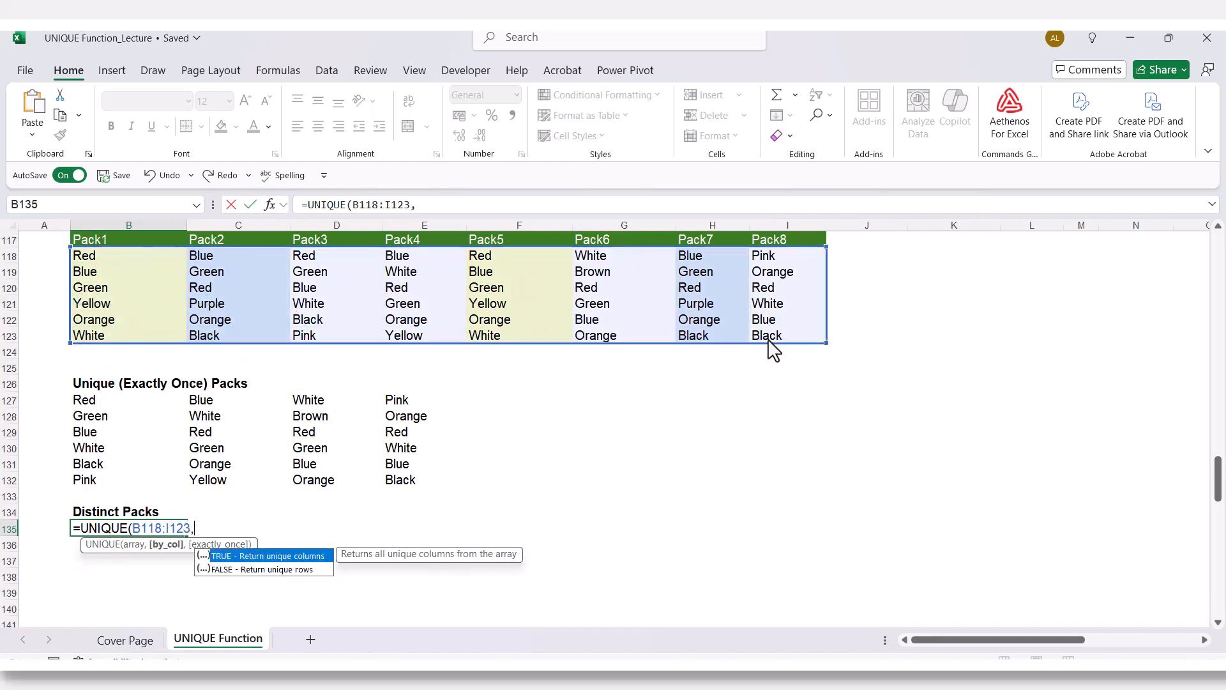
{"action": "key", "text": "Tab"}
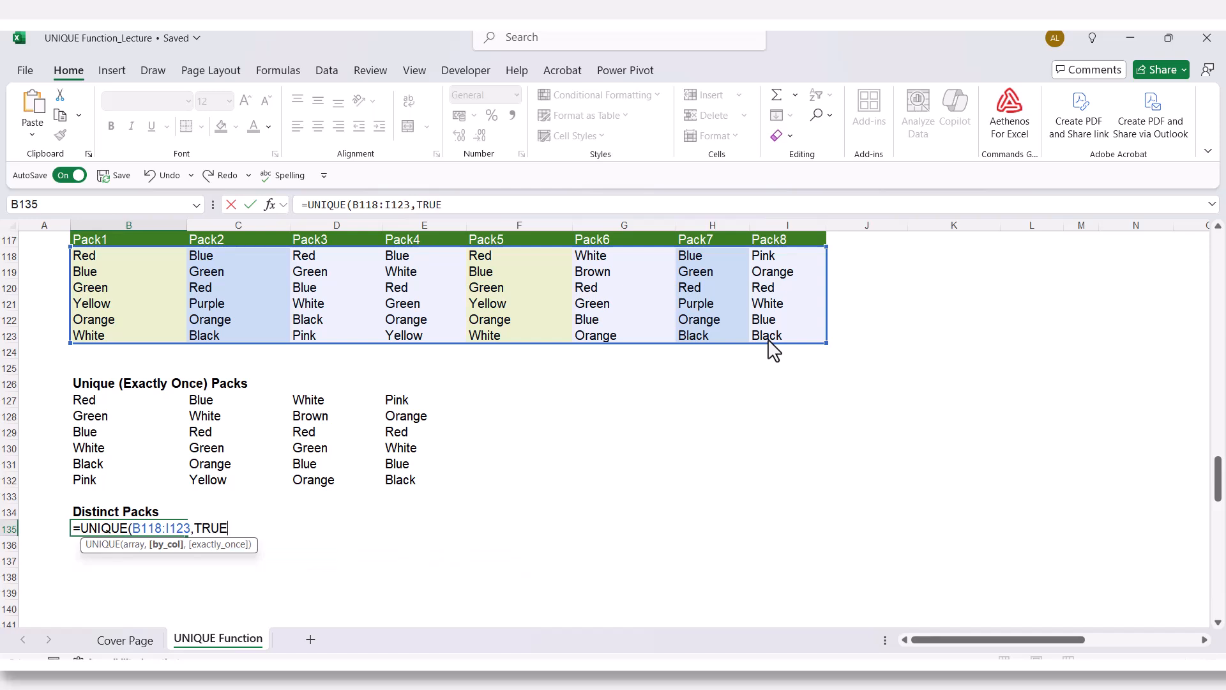
{"action": "type", "text": ","}
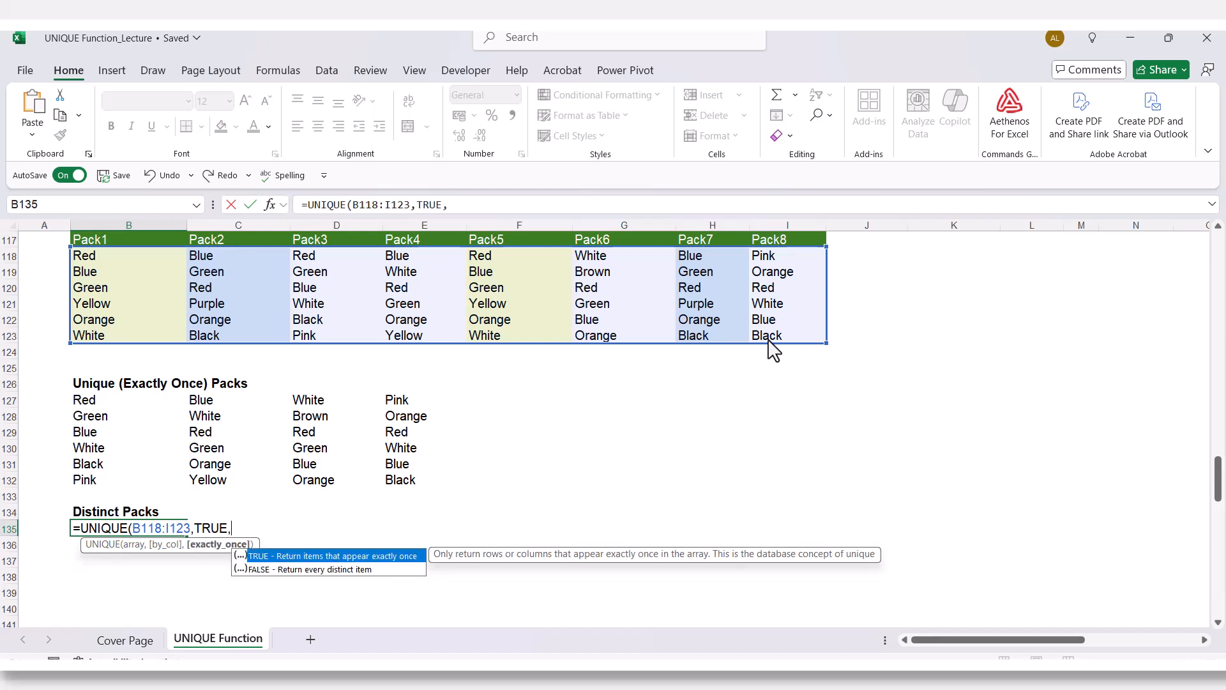
{"action": "key", "text": "Down"}
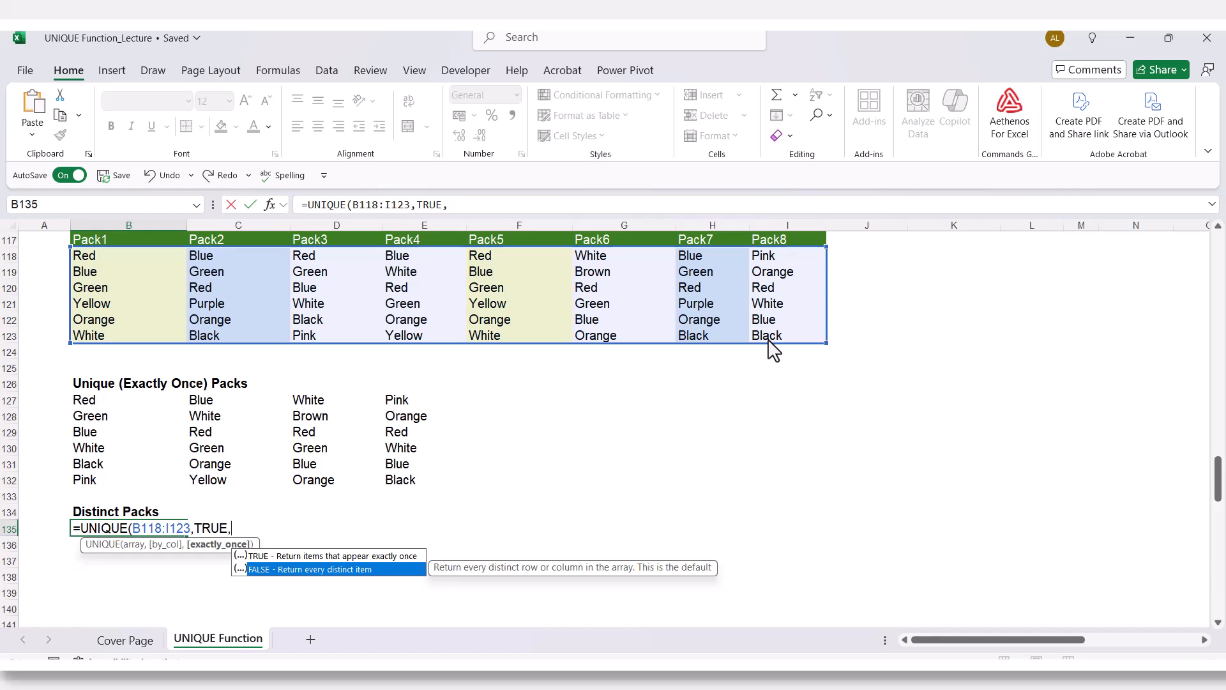
{"action": "key", "text": "Tab"}
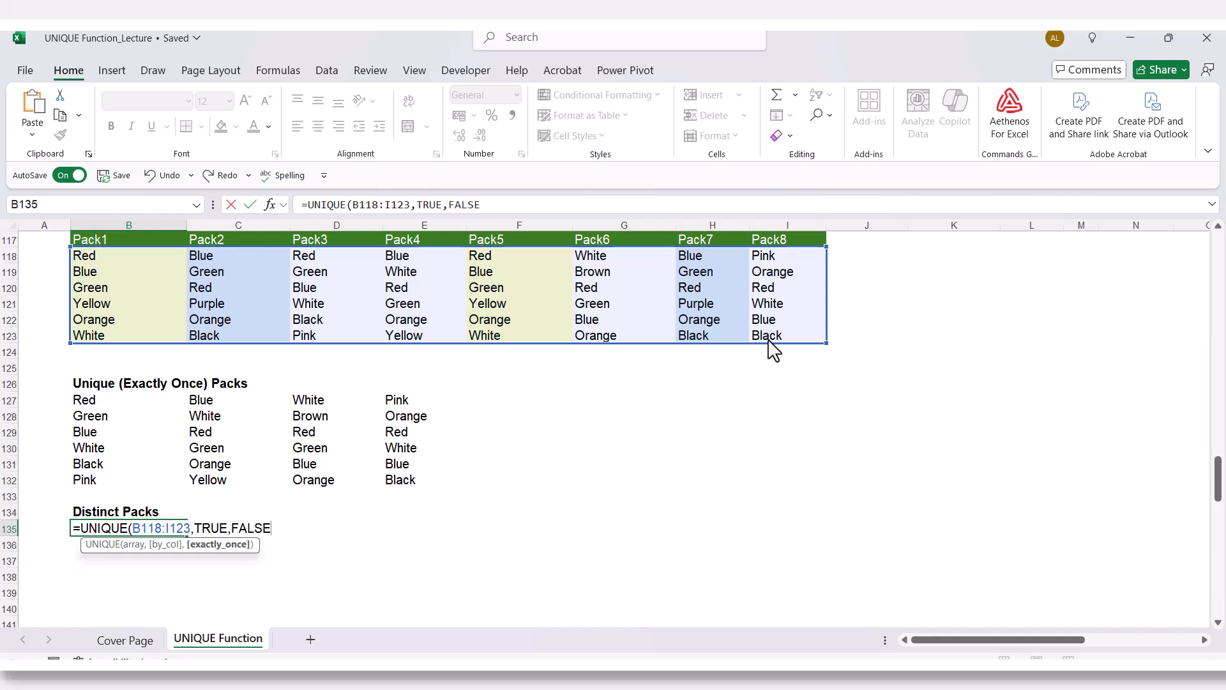
{"action": "type", "text": ")"}
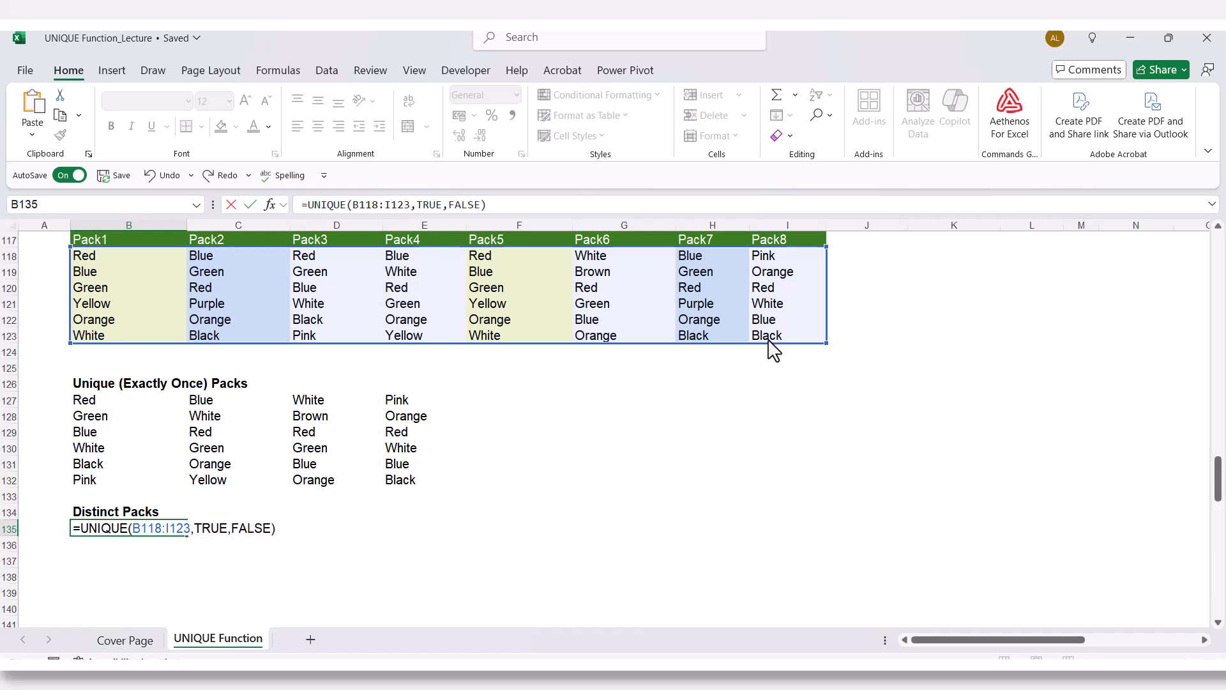
{"action": "key", "text": "Return"}
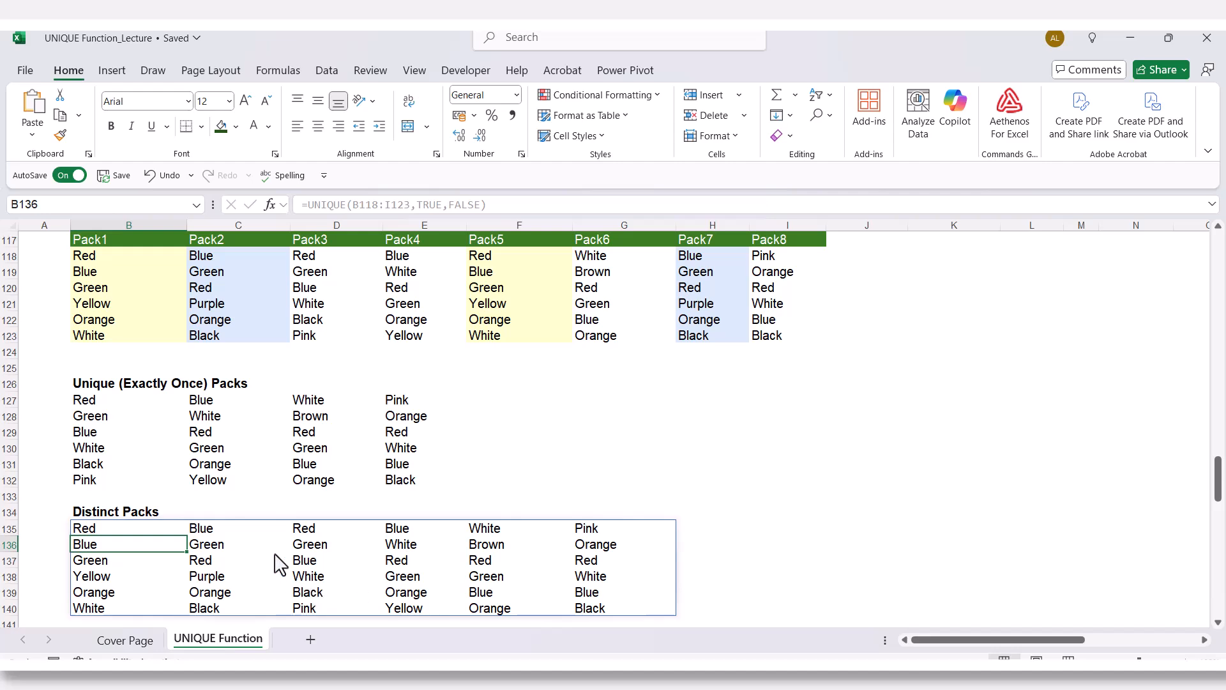
{"action": "scroll", "coordinate": [288, 553], "scroll_direction": "down", "scroll_amount": 2}
{"action": "scroll", "coordinate": [223, 537], "scroll_direction": "up", "scroll_amount": 2}
{"action": "left_click", "coordinate": [567, 496]}
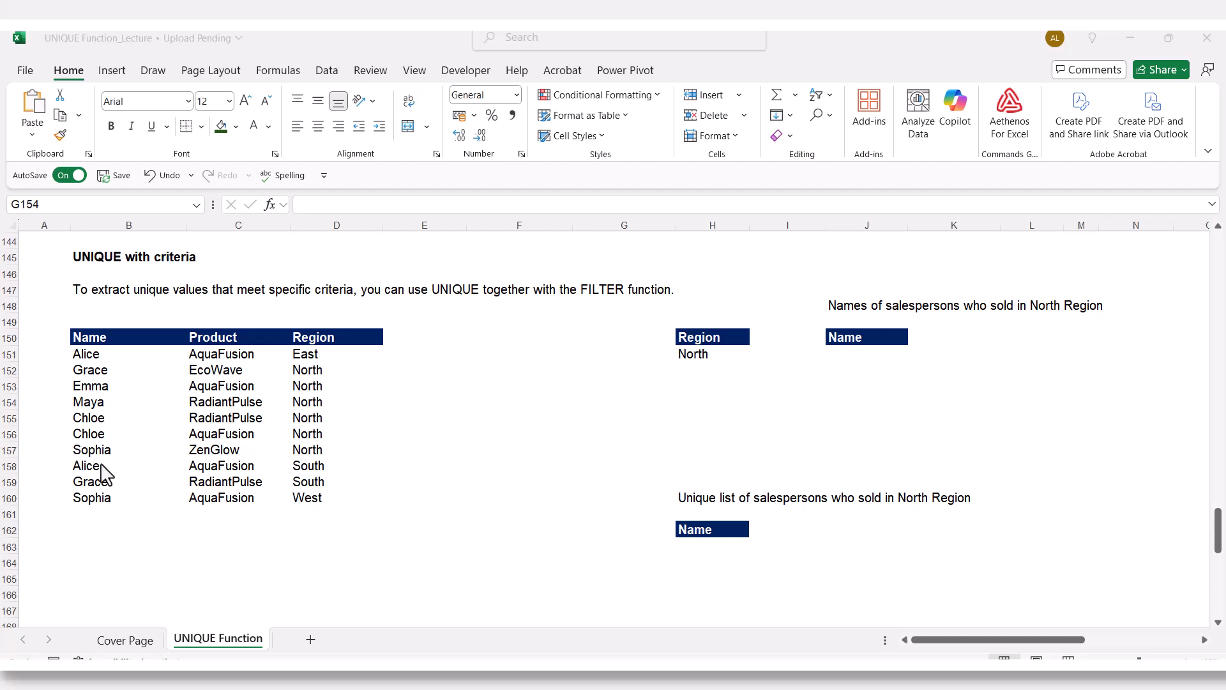
Step: In the UNIQUE with criteria section, start a FILTER formula in J151 with the salesperson names B151:B160 as its array
{"action": "left_click", "coordinate": [716, 357]}
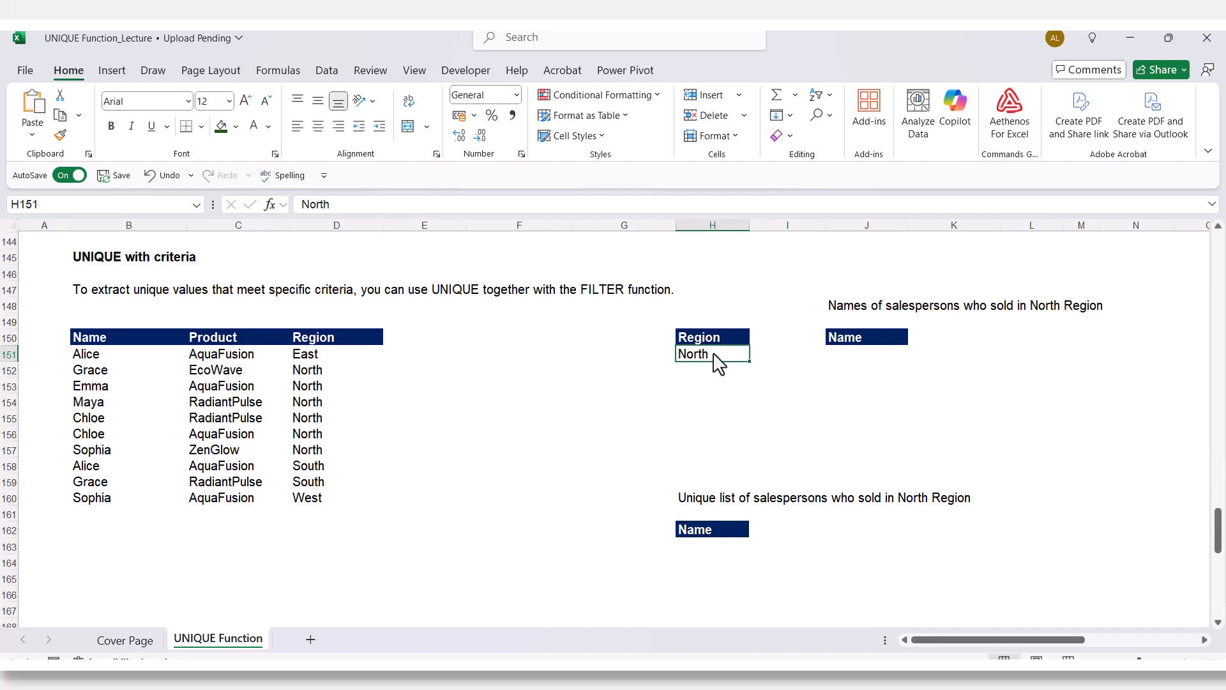
{"action": "left_click", "coordinate": [865, 355]}
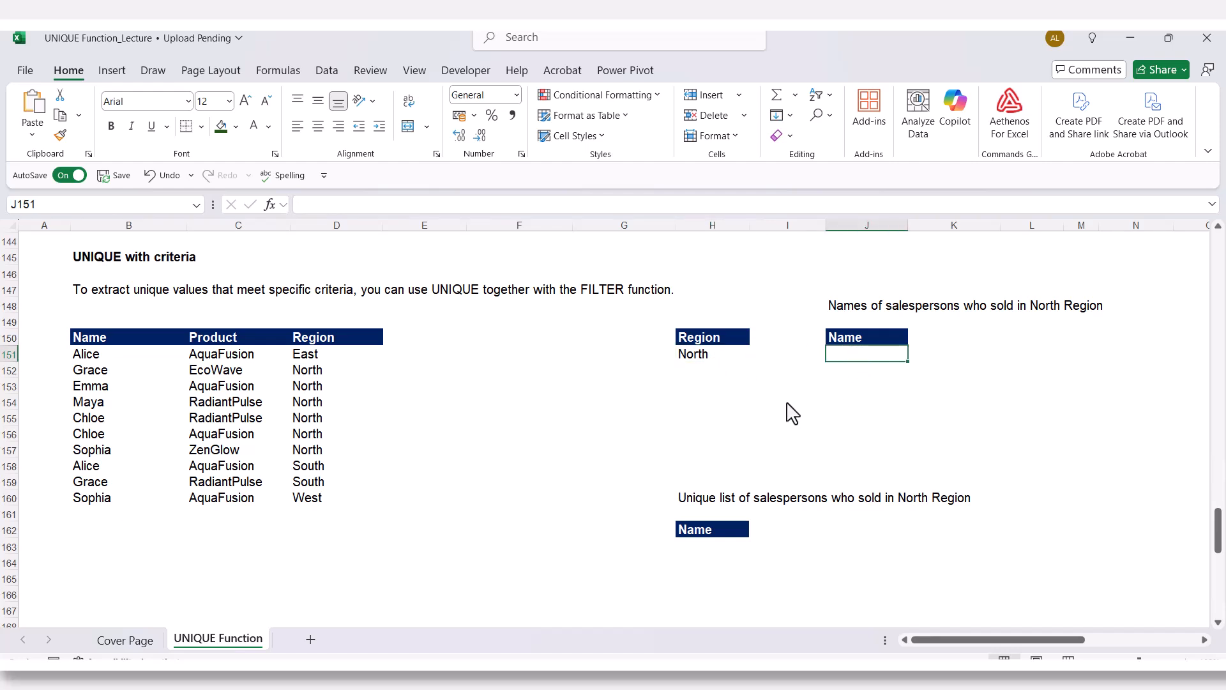
{"action": "type", "text": "="}
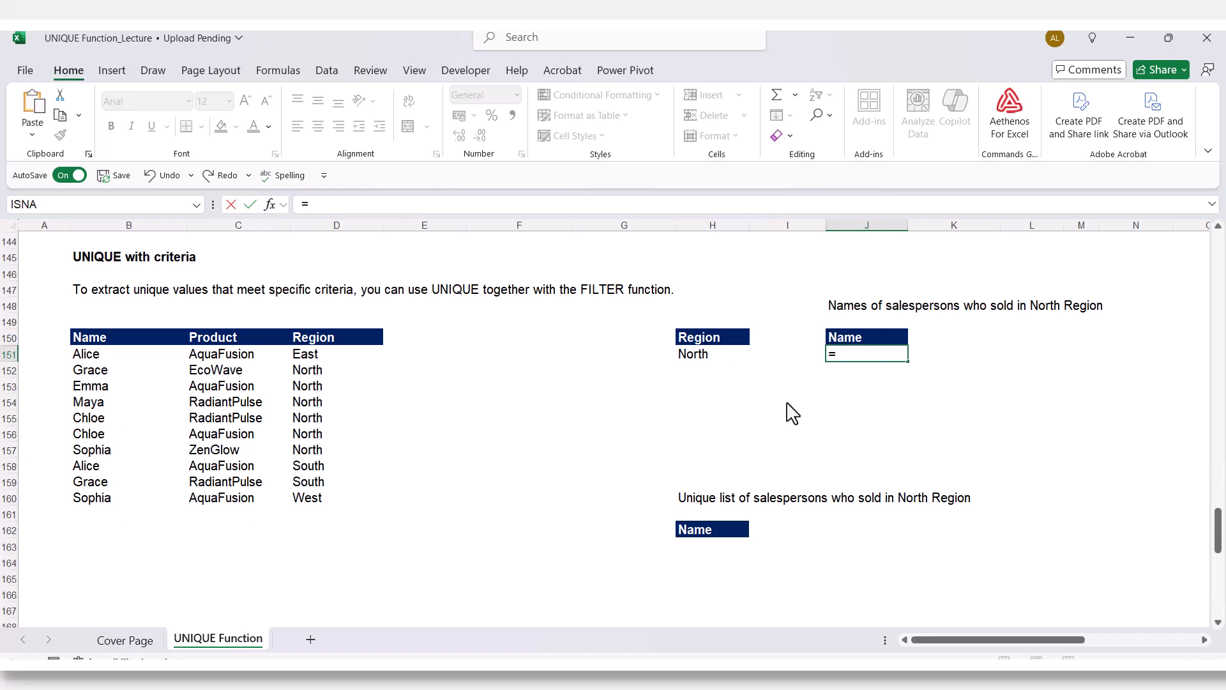
{"action": "type", "text": "fil"}
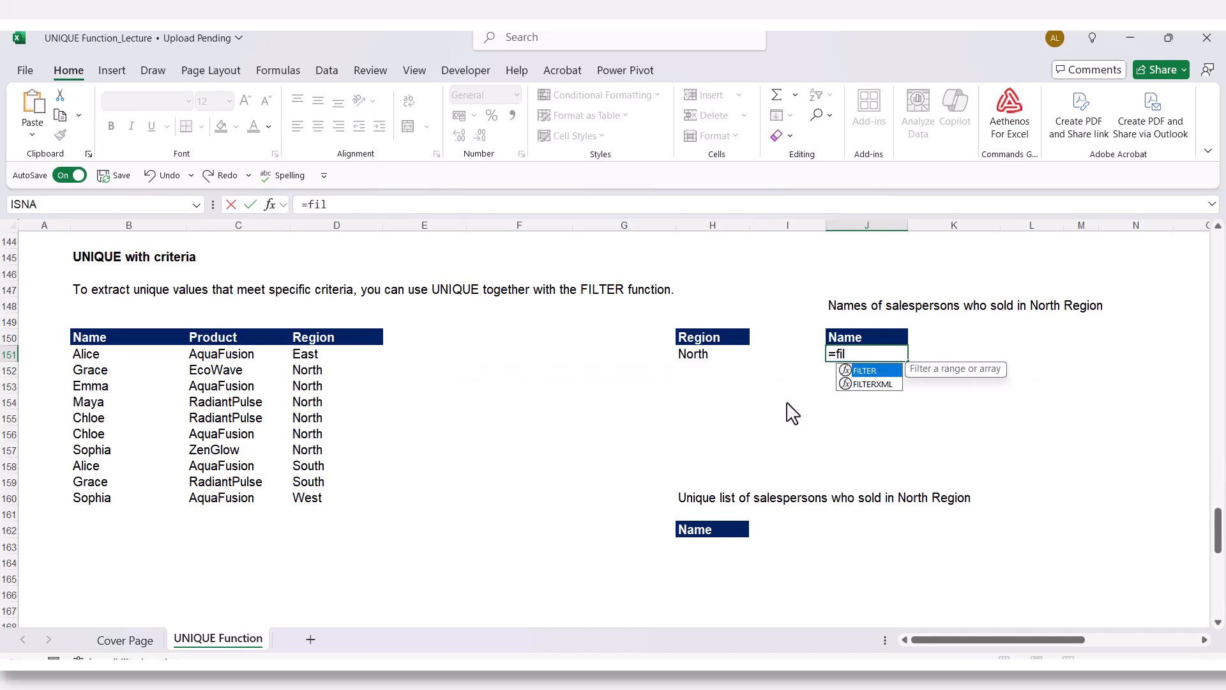
{"action": "key", "text": "Tab"}
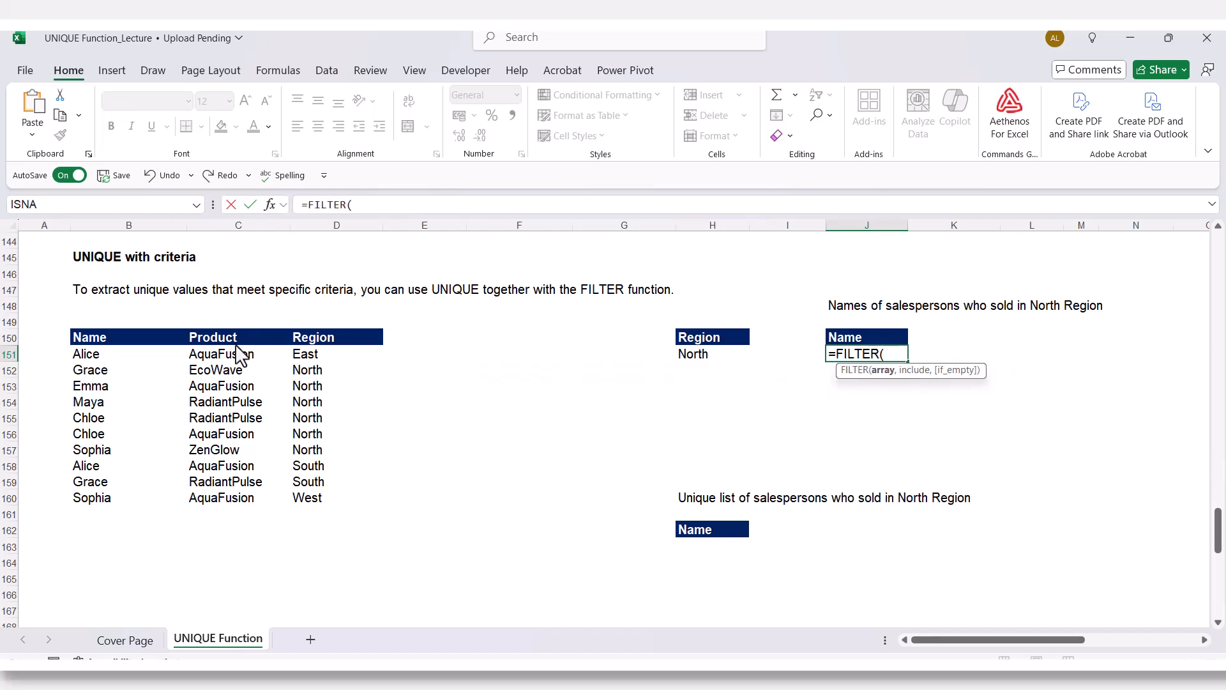
{"action": "left_click", "coordinate": [85, 356]}
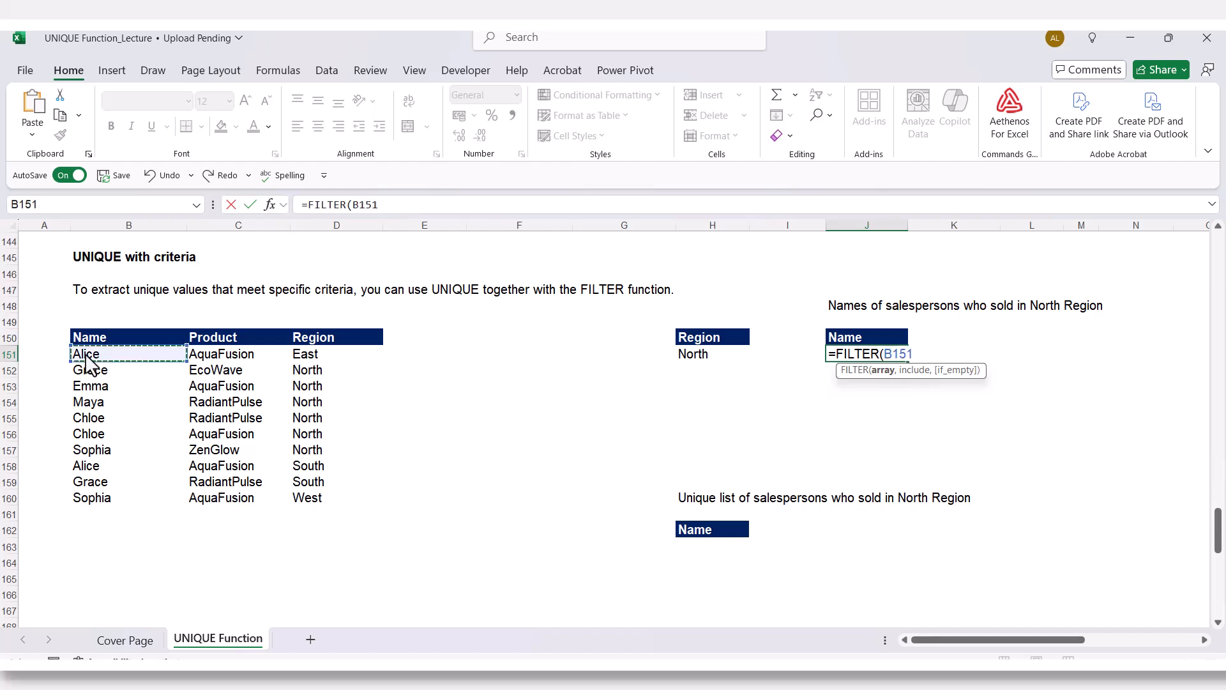
{"action": "left_click_drag", "start_coordinate": [90, 374], "coordinate": [101, 492]}
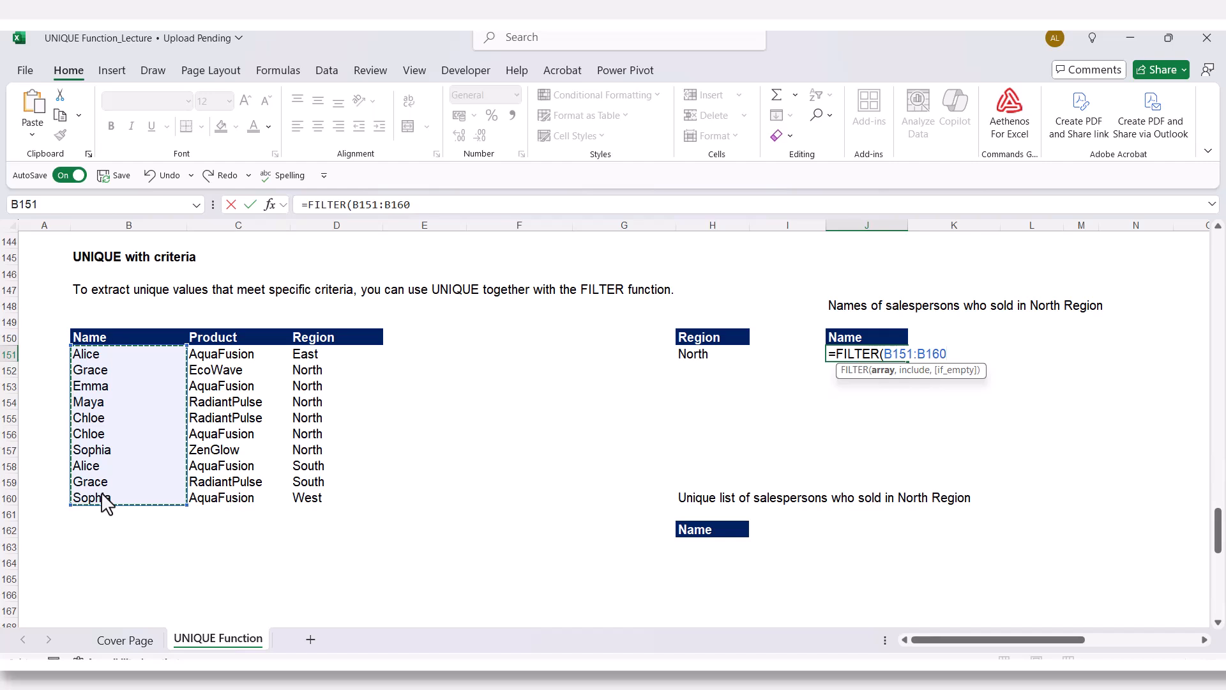
Step: Add the include condition D151:D160=H151 so J151 reads =FILTER(B151:B160,D151:D160=H151), and commit the formula
{"action": "type", "text": ","}
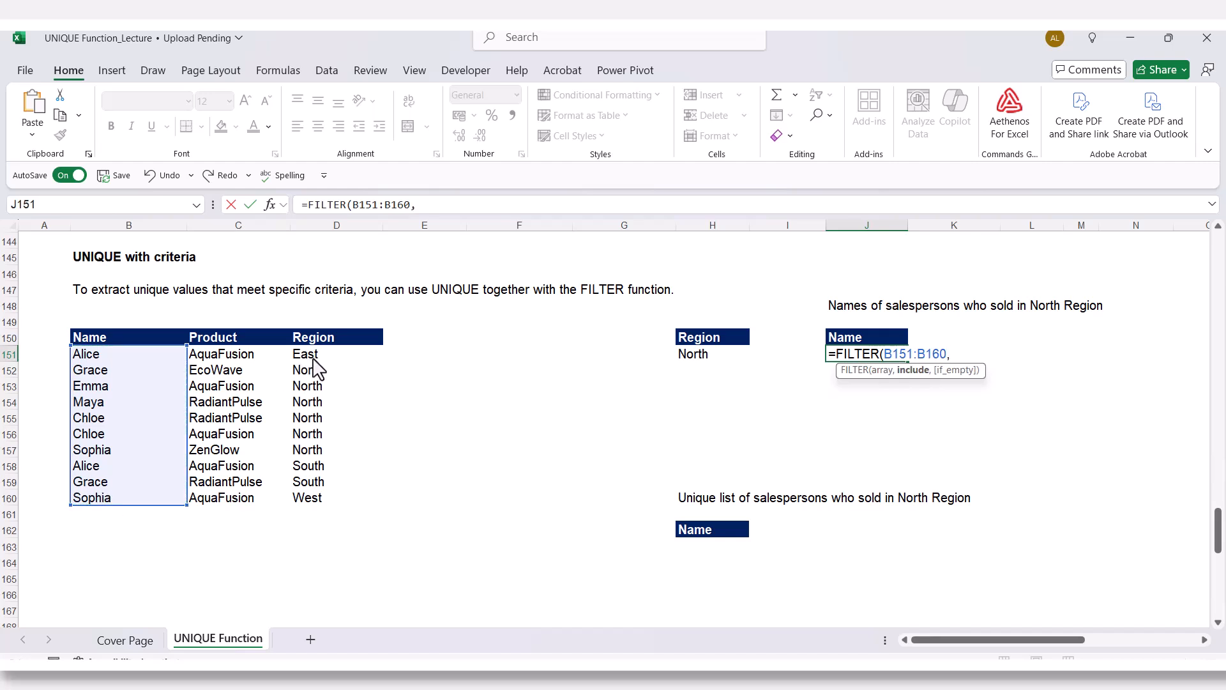
{"action": "left_click_drag", "start_coordinate": [310, 355], "coordinate": [313, 506]}
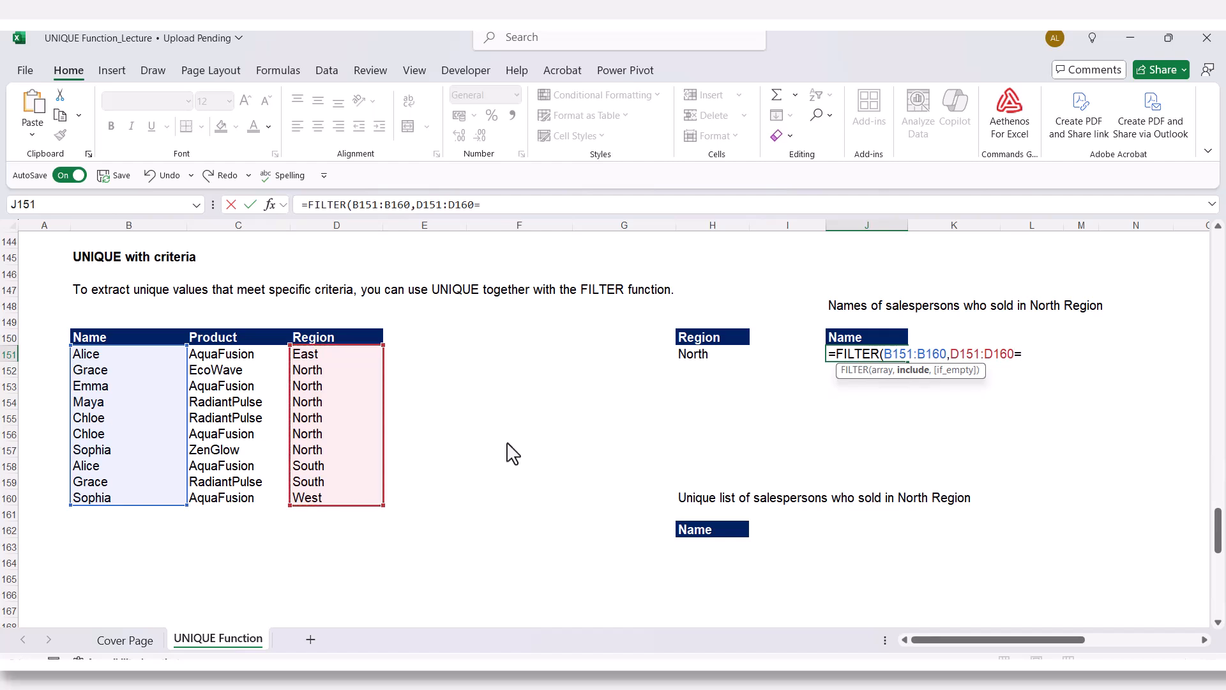
{"action": "type", "text": "="}
{"action": "left_click", "coordinate": [713, 365]}
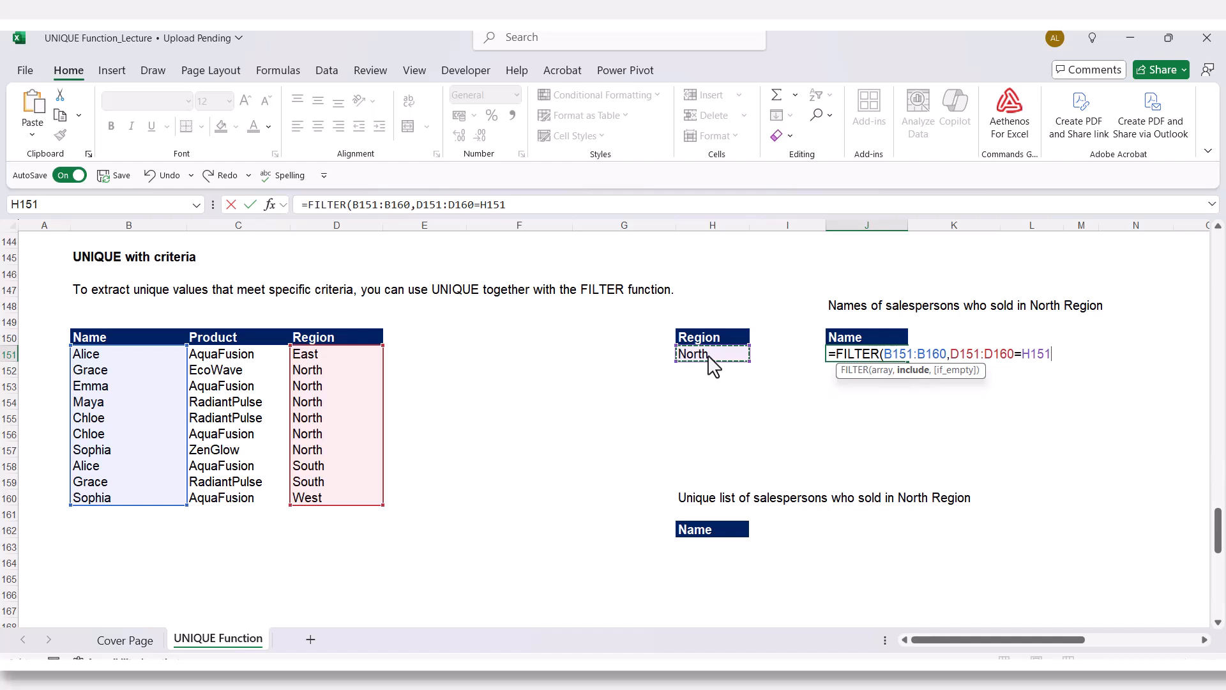
{"action": "type", "text": ")"}
{"action": "key", "text": "Return"}
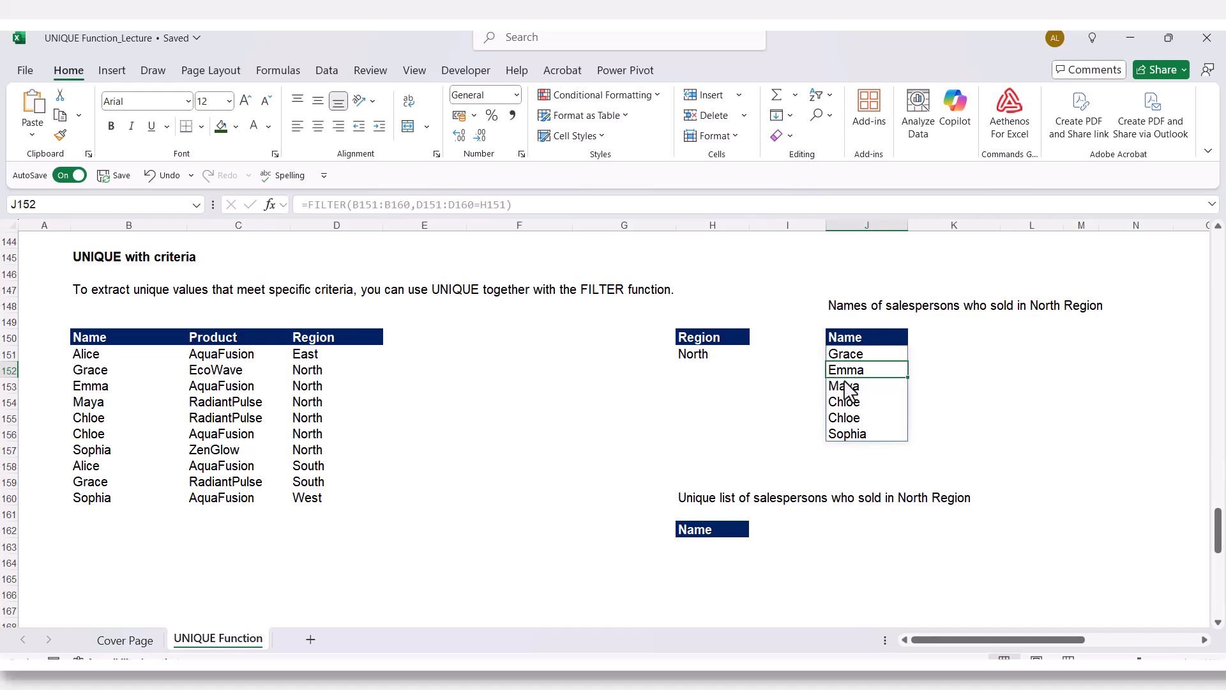
Step: Start a UNIQUE formula with a nested FILTER in H163, under the unique list of North Region salespersons
{"action": "left_click", "coordinate": [715, 546]}
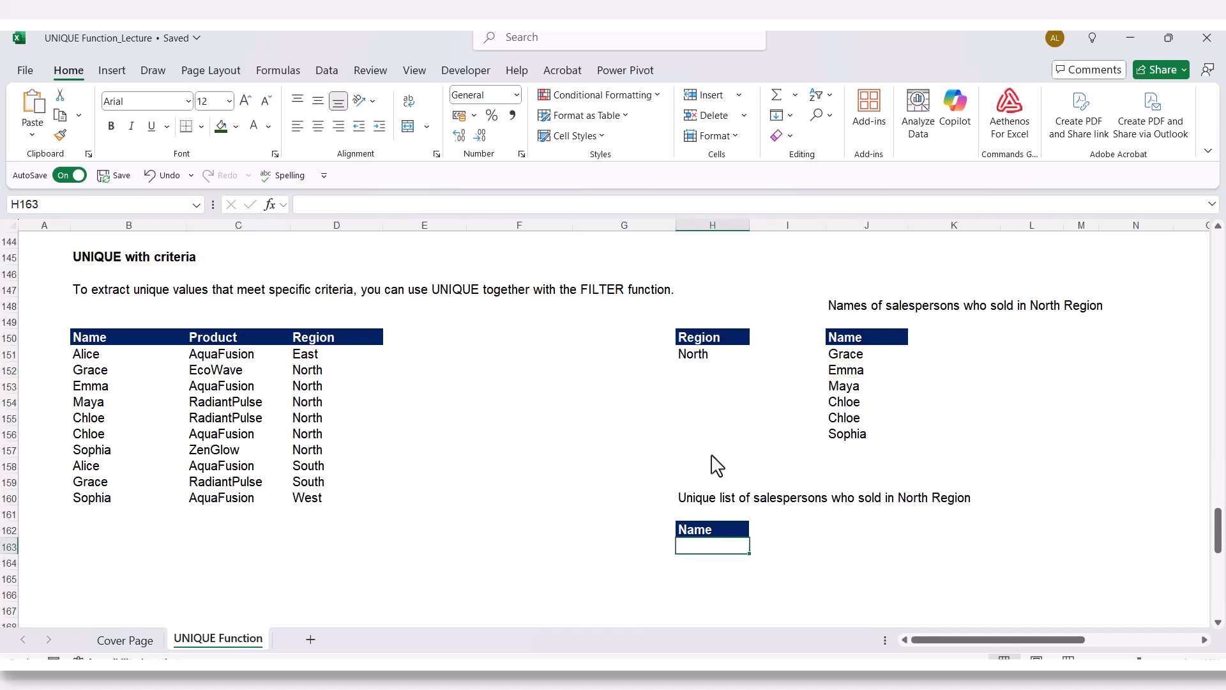
{"action": "type", "text": "=uni"}
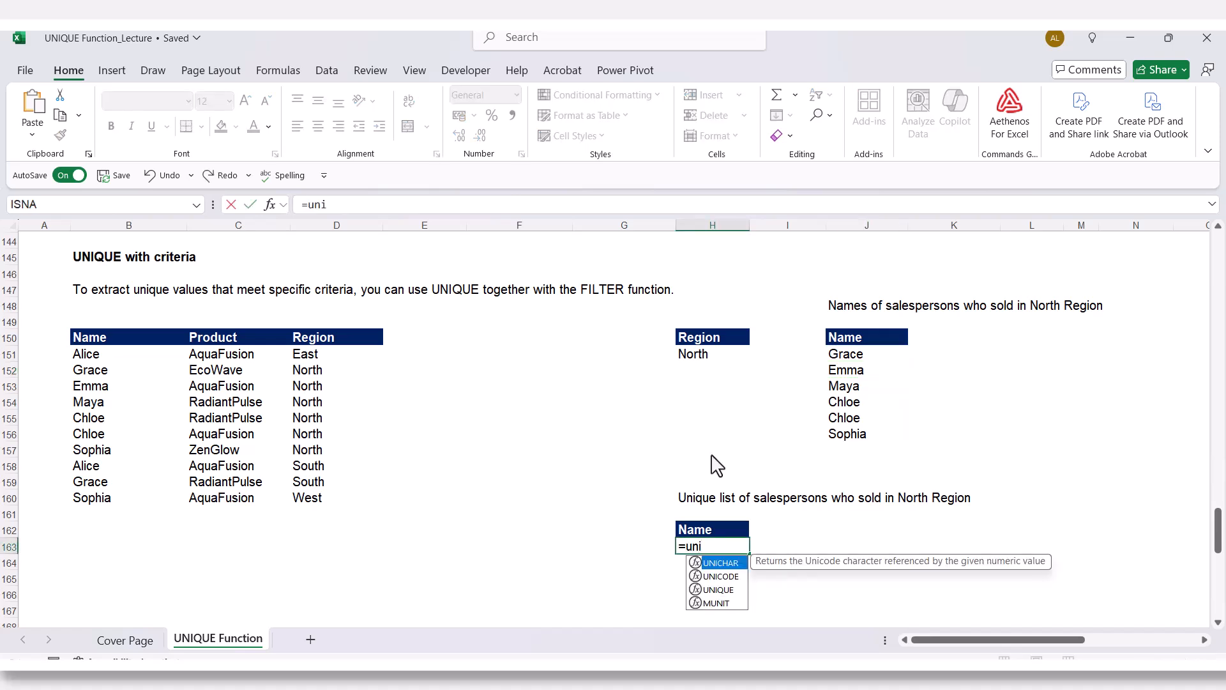
{"action": "type", "text": "q"}
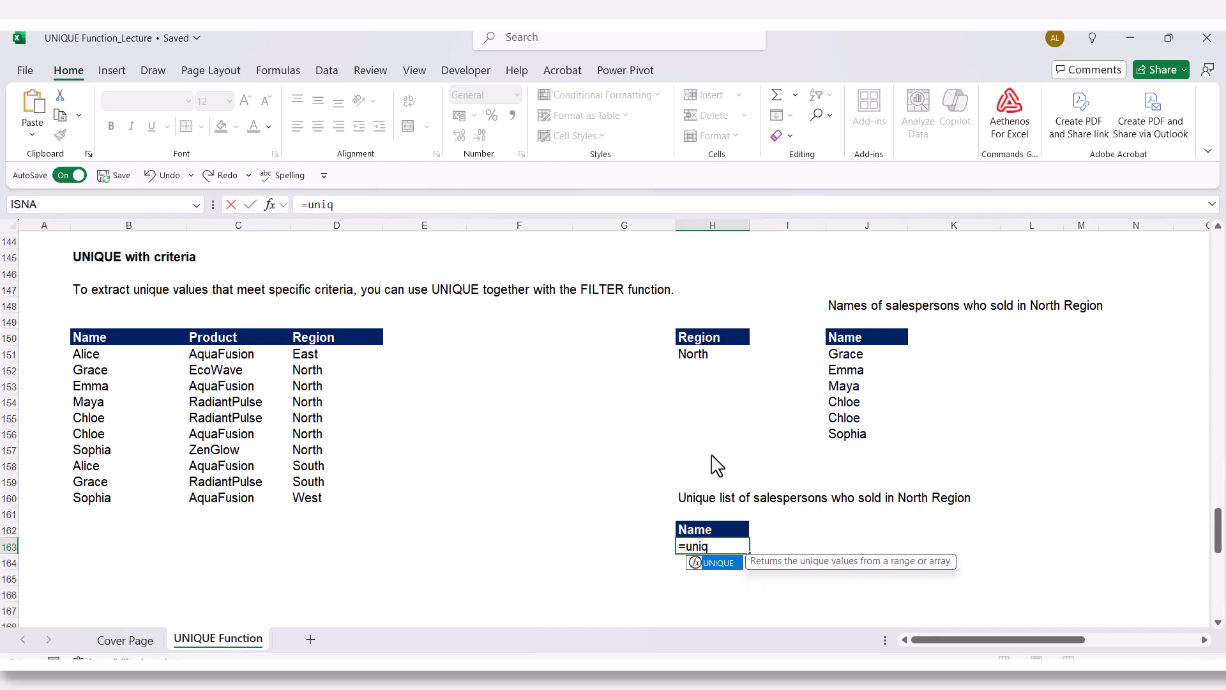
{"action": "key", "text": "Tab"}
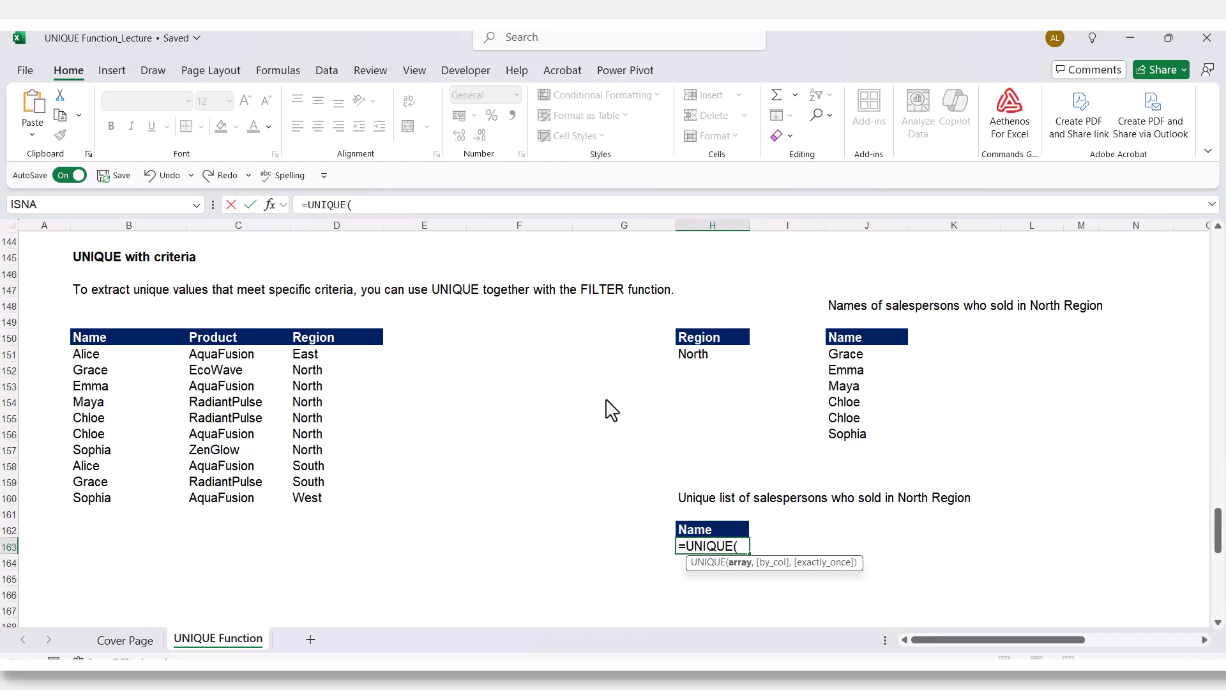
{"action": "type", "text": "fil"}
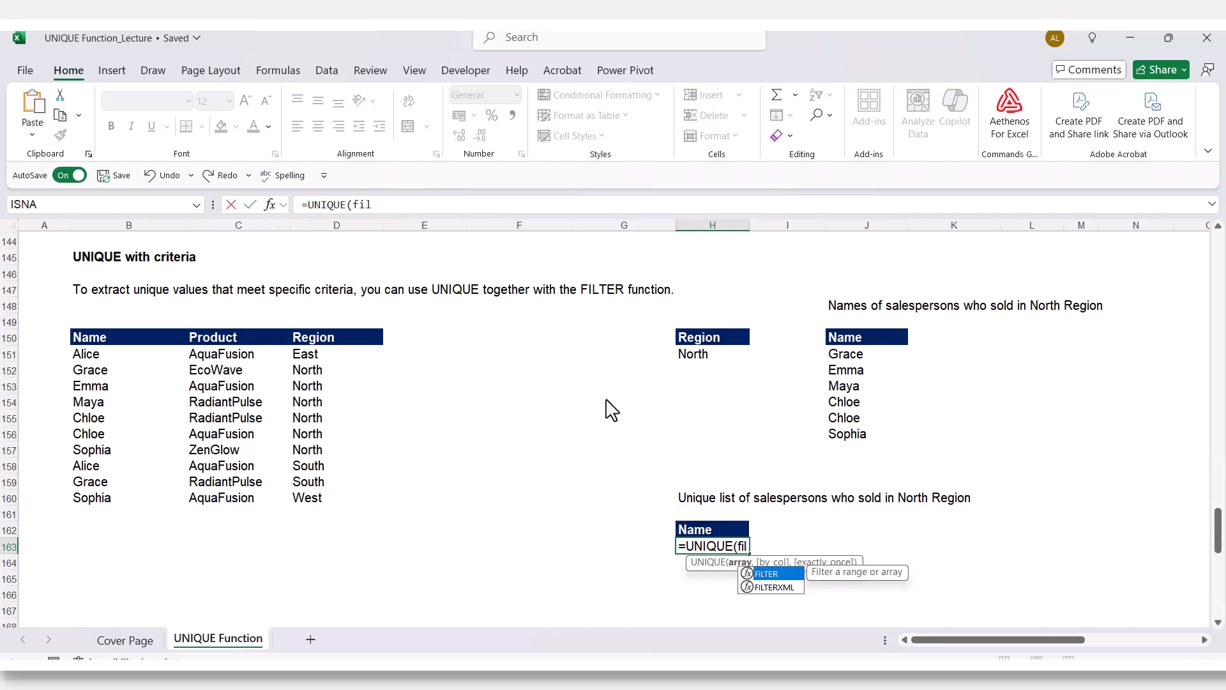
{"action": "key", "text": "Tab"}
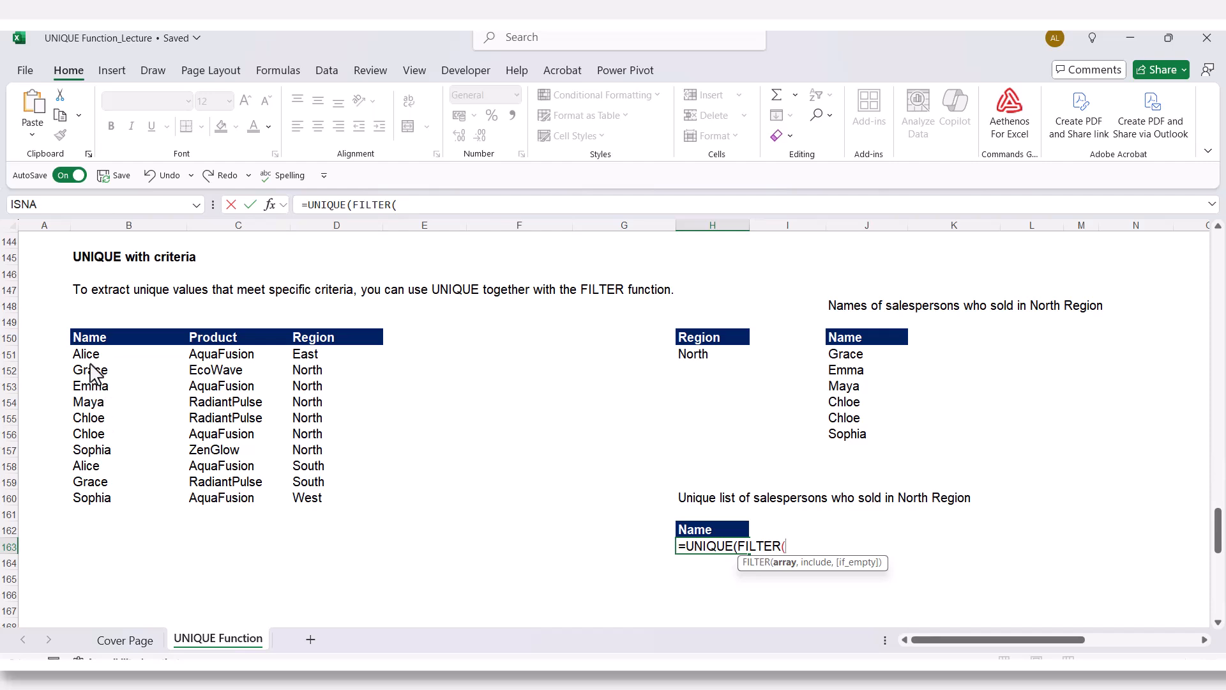
Step: Complete H163 as =UNIQUE(FILTER(B151:B160,D151:D160=H151)), commit it and review the unique list of North Region salespersons
{"action": "left_click_drag", "start_coordinate": [98, 356], "coordinate": [98, 496]}
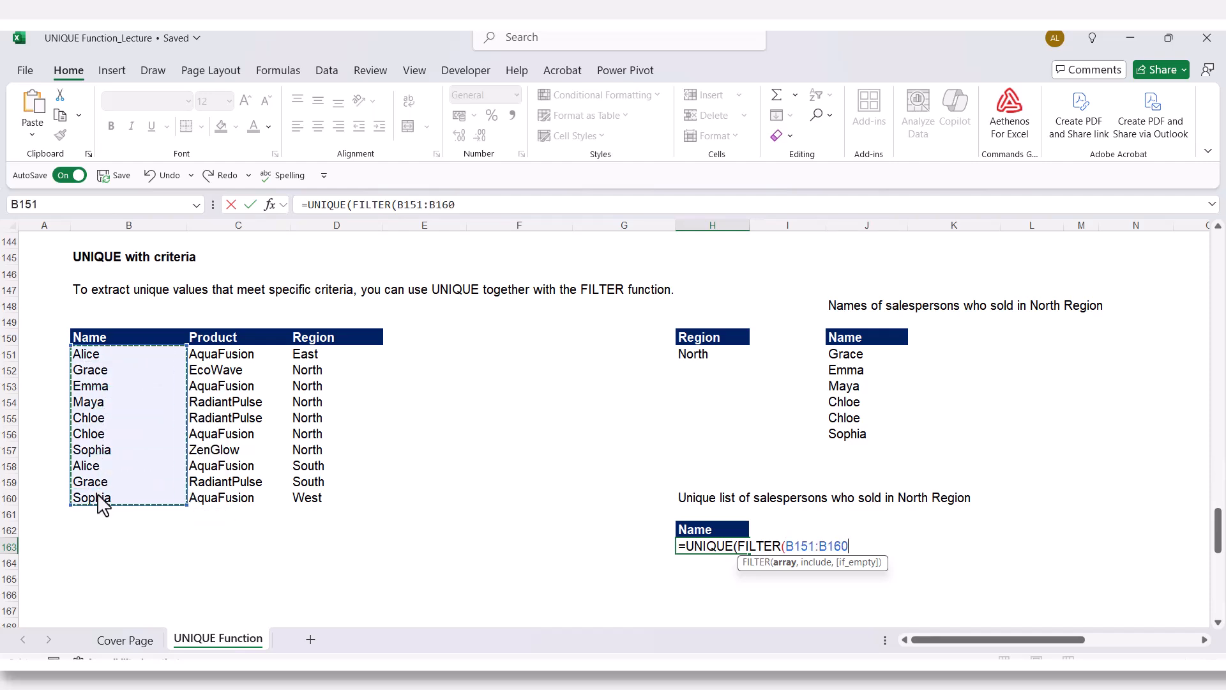
{"action": "type", "text": ","}
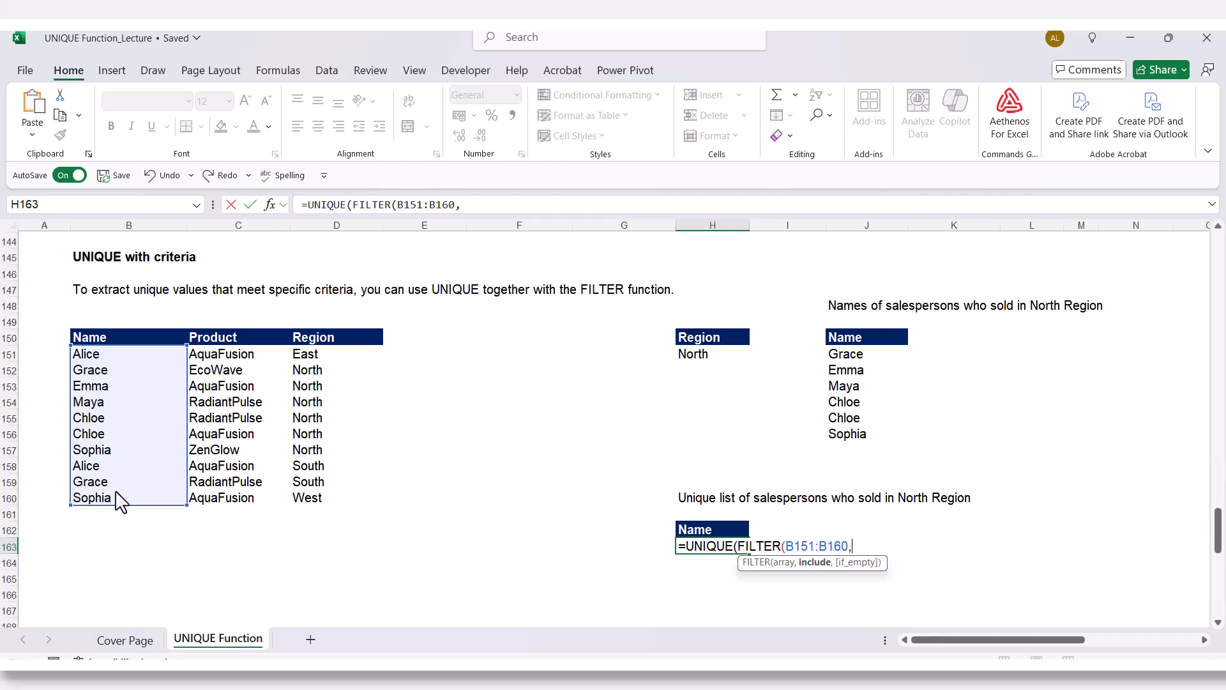
{"action": "left_click_drag", "start_coordinate": [309, 370], "coordinate": [304, 506]}
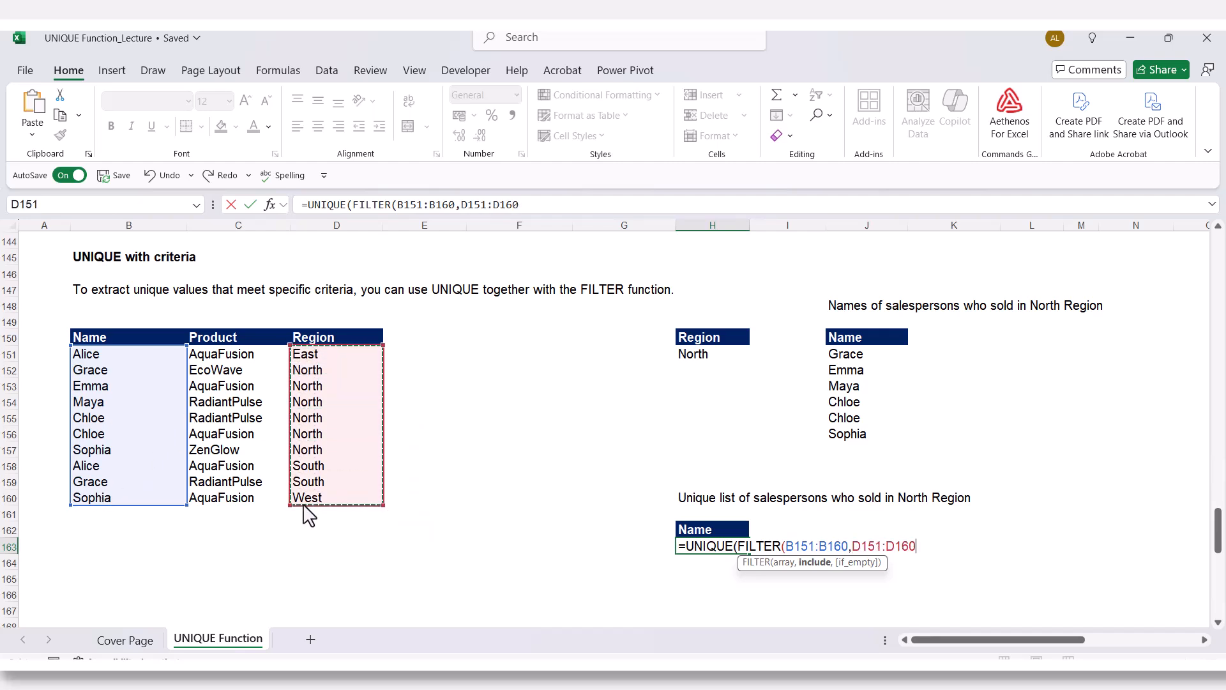
{"action": "type", "text": "="}
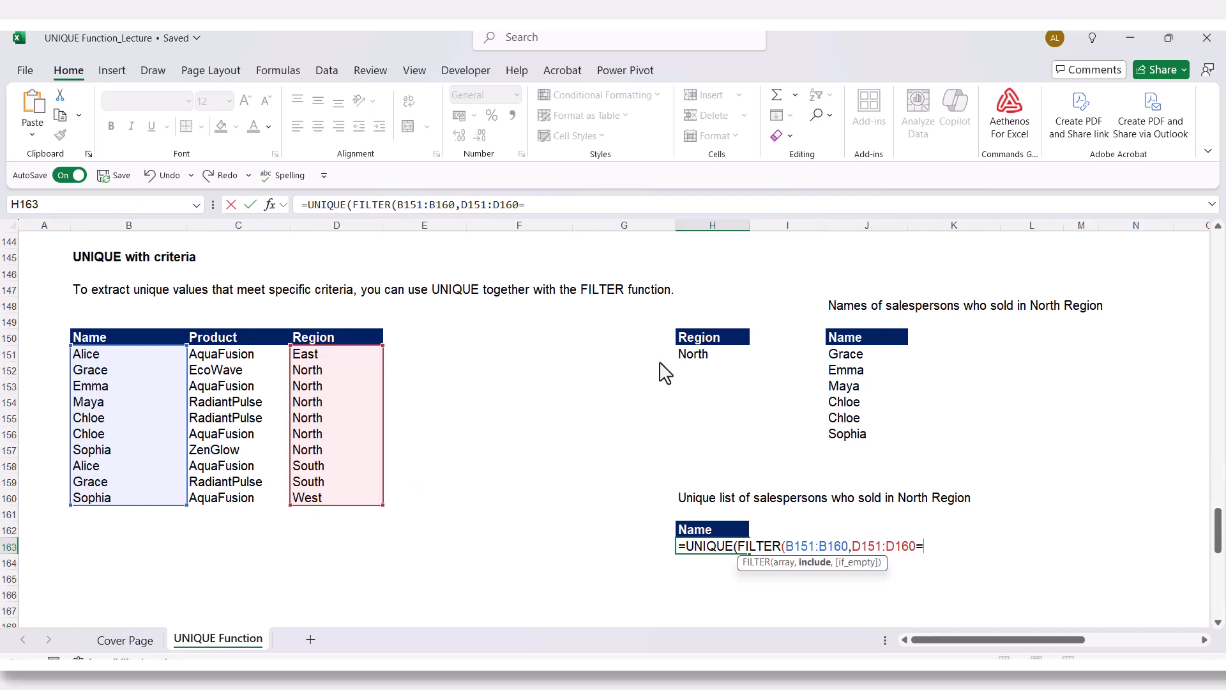
{"action": "left_click", "coordinate": [701, 360]}
{"action": "type", "text": ")"}
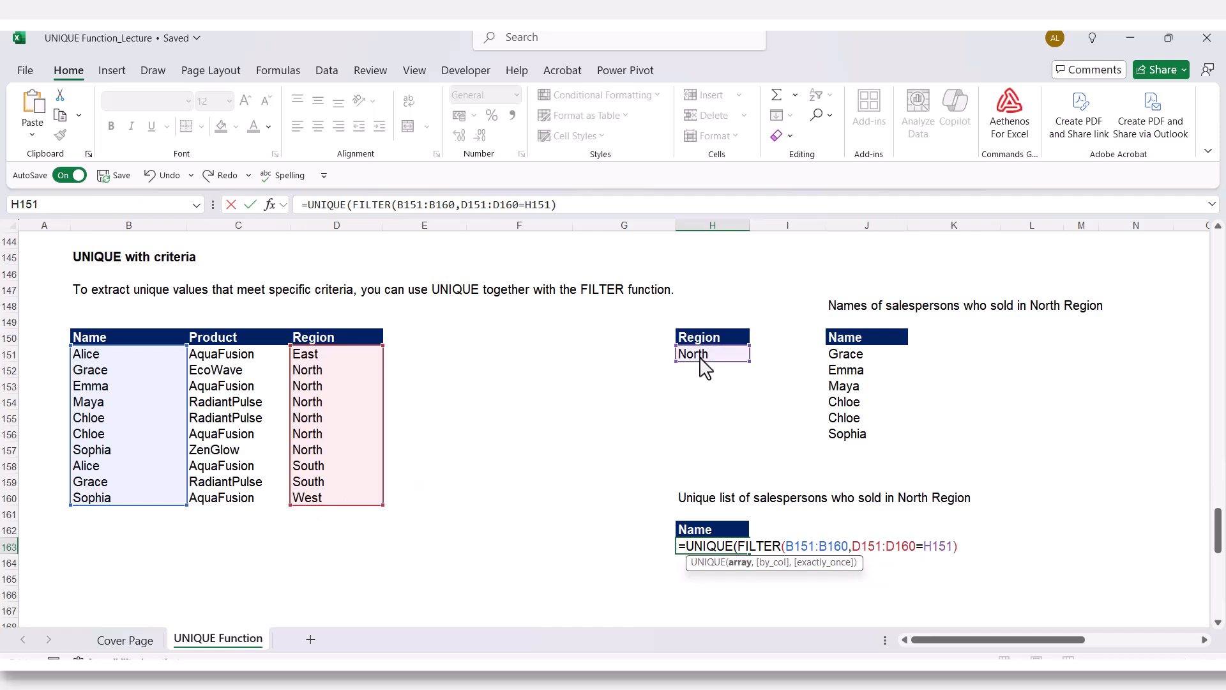
{"action": "type", "text": ")"}
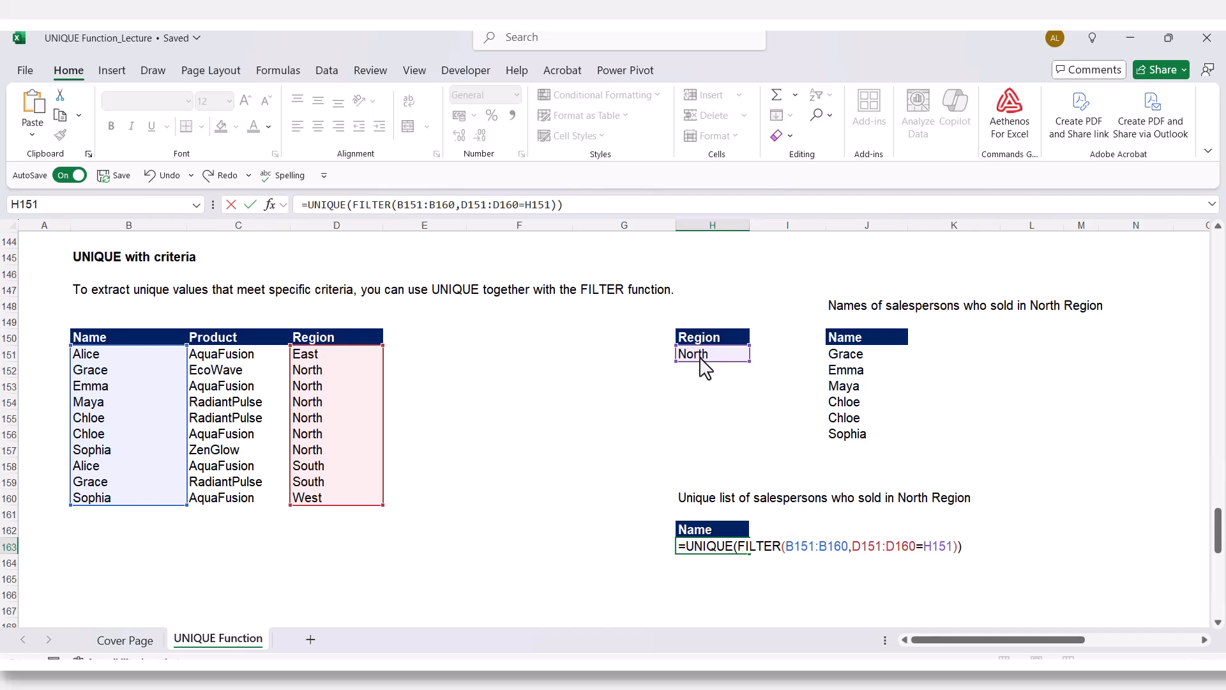
{"action": "key", "text": "Return"}
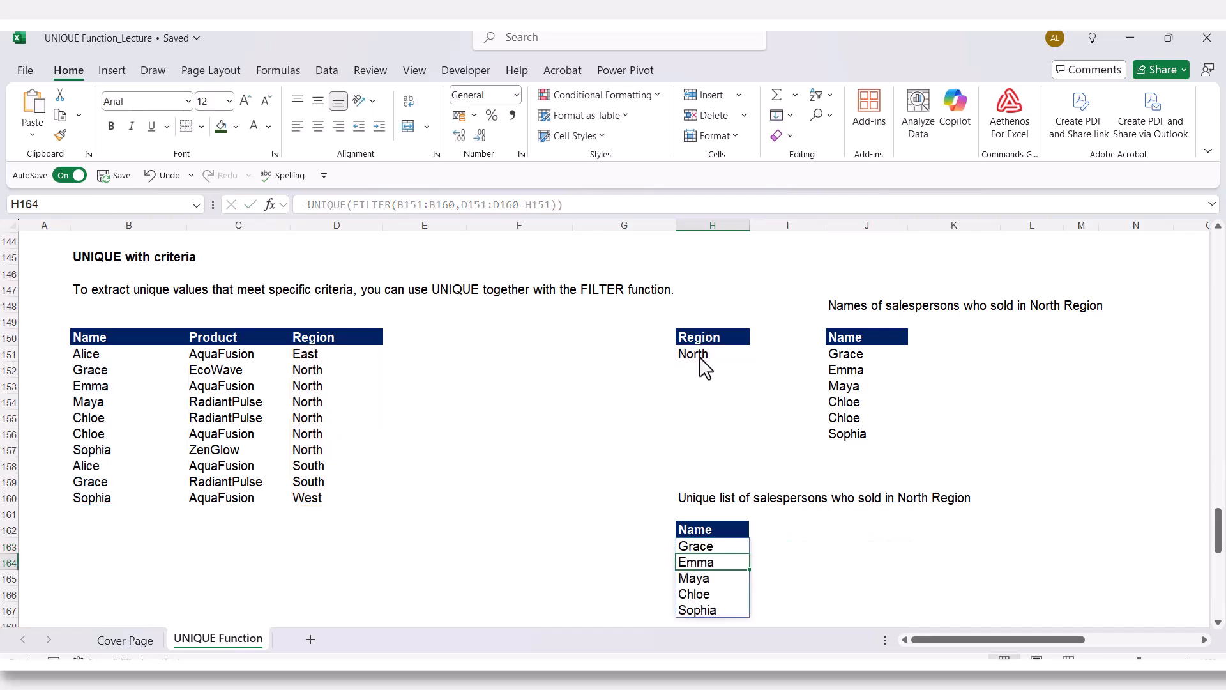
{"action": "scroll", "coordinate": [728, 600], "scroll_direction": "down", "scroll_amount": 2}
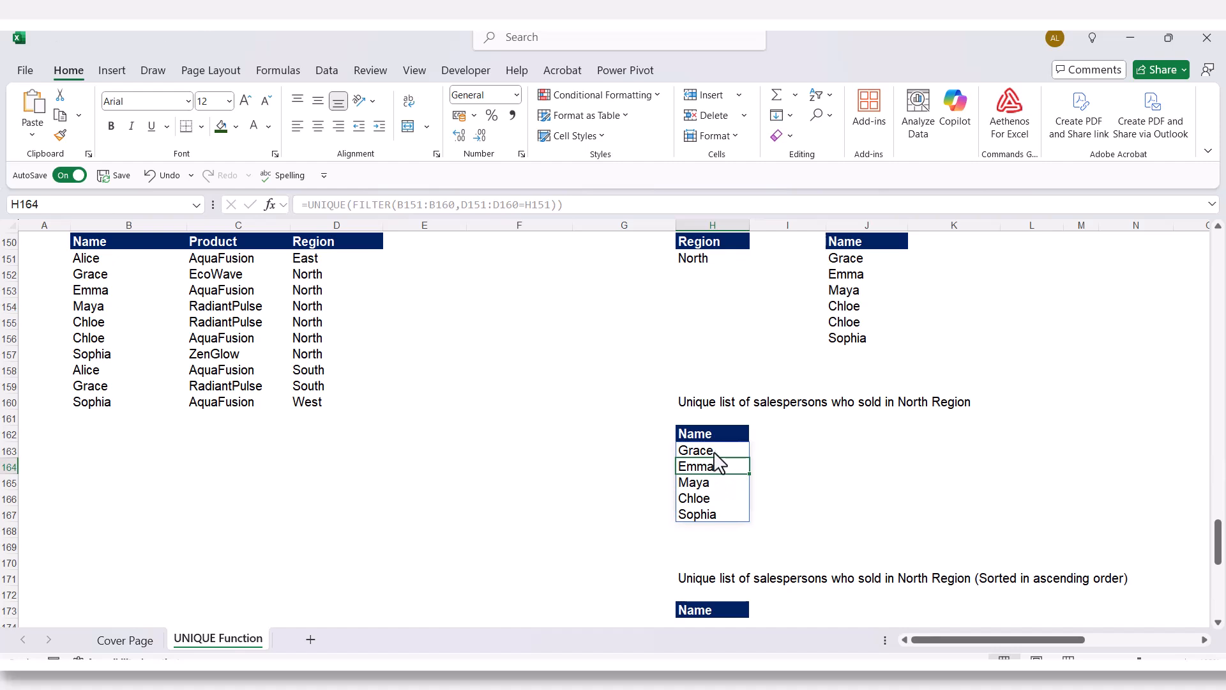
{"action": "left_click", "coordinate": [818, 501]}
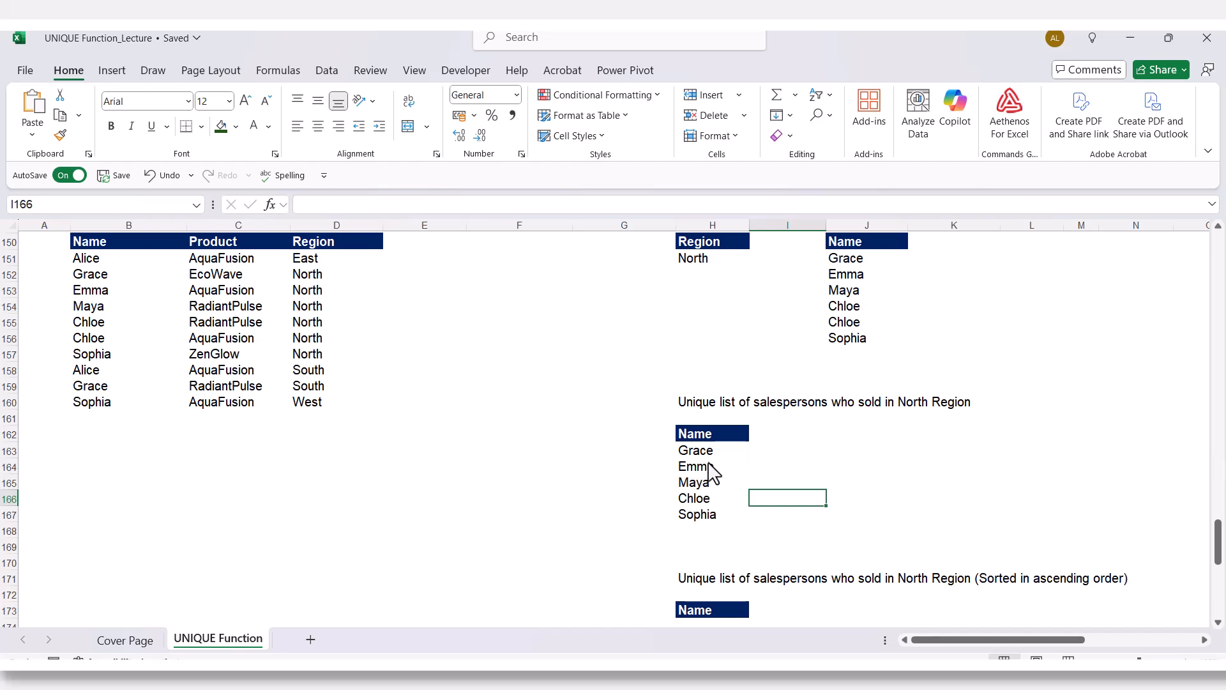
Step: Copy the expression UNIQUE(FILTER(B151:B160,D151:D160=H151)) from H163 without its equals sign, leaving the original formula as it is
{"action": "scroll", "coordinate": [709, 465], "scroll_direction": "down", "scroll_amount": 1}
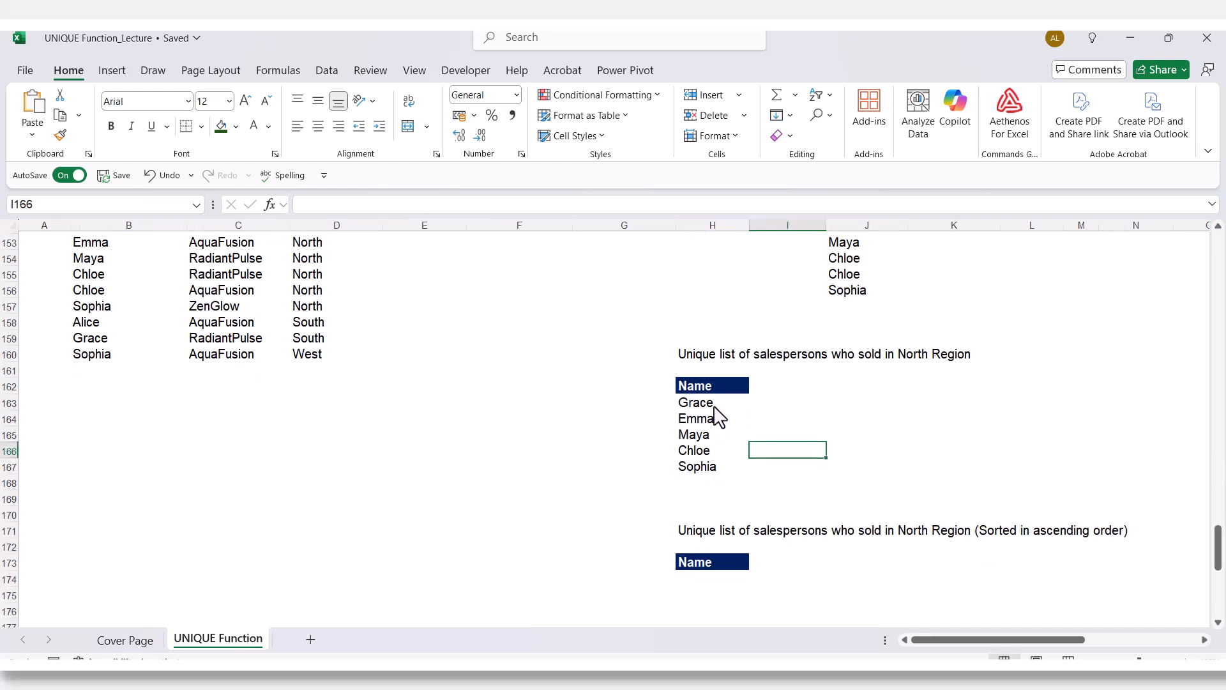
{"action": "left_click", "coordinate": [716, 408]}
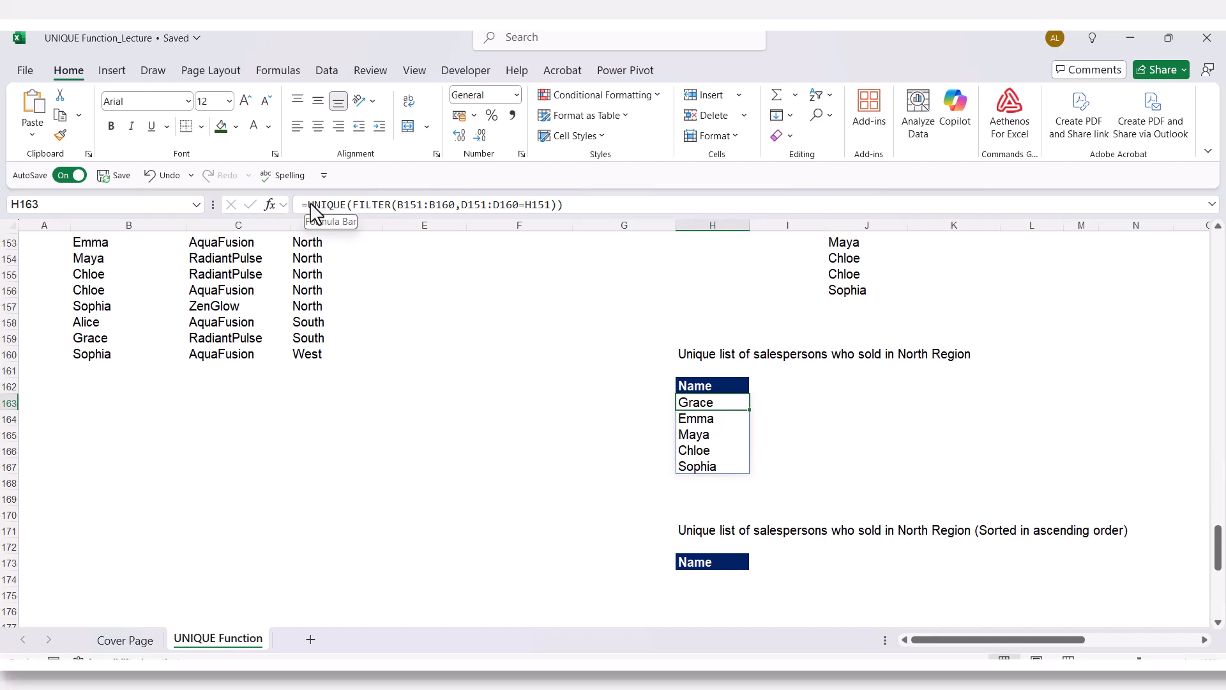
{"action": "left_click_drag", "start_coordinate": [311, 204], "coordinate": [538, 209]}
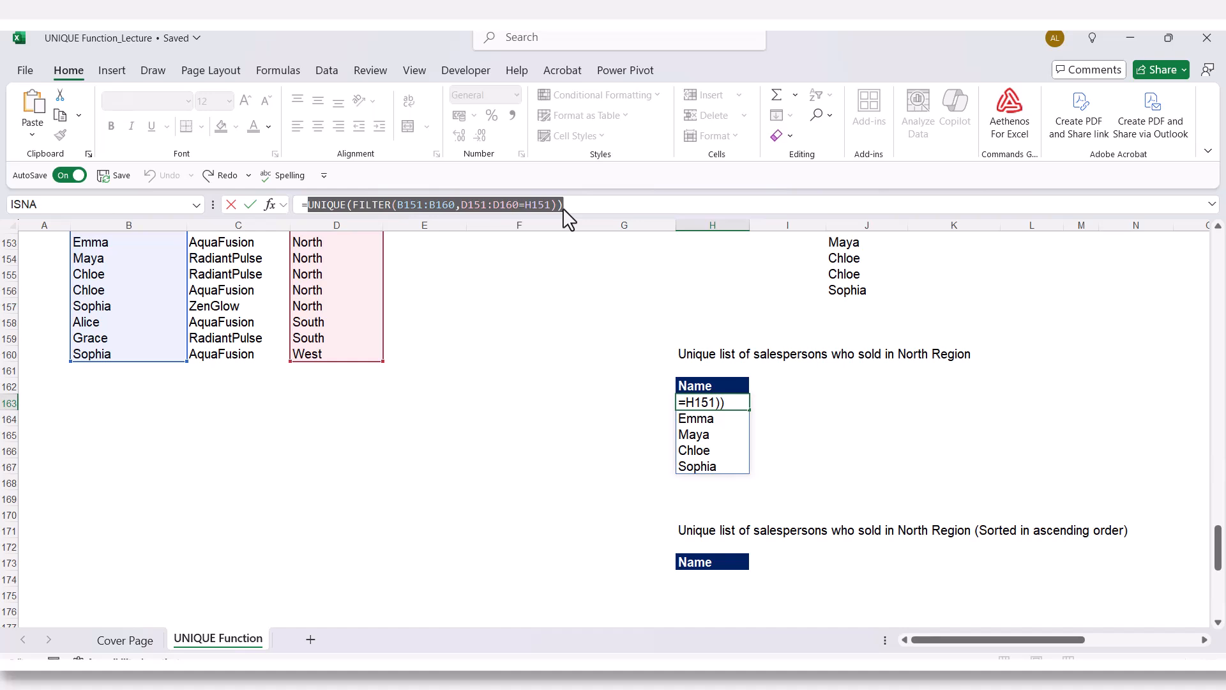
{"action": "key", "text": "Escape"}
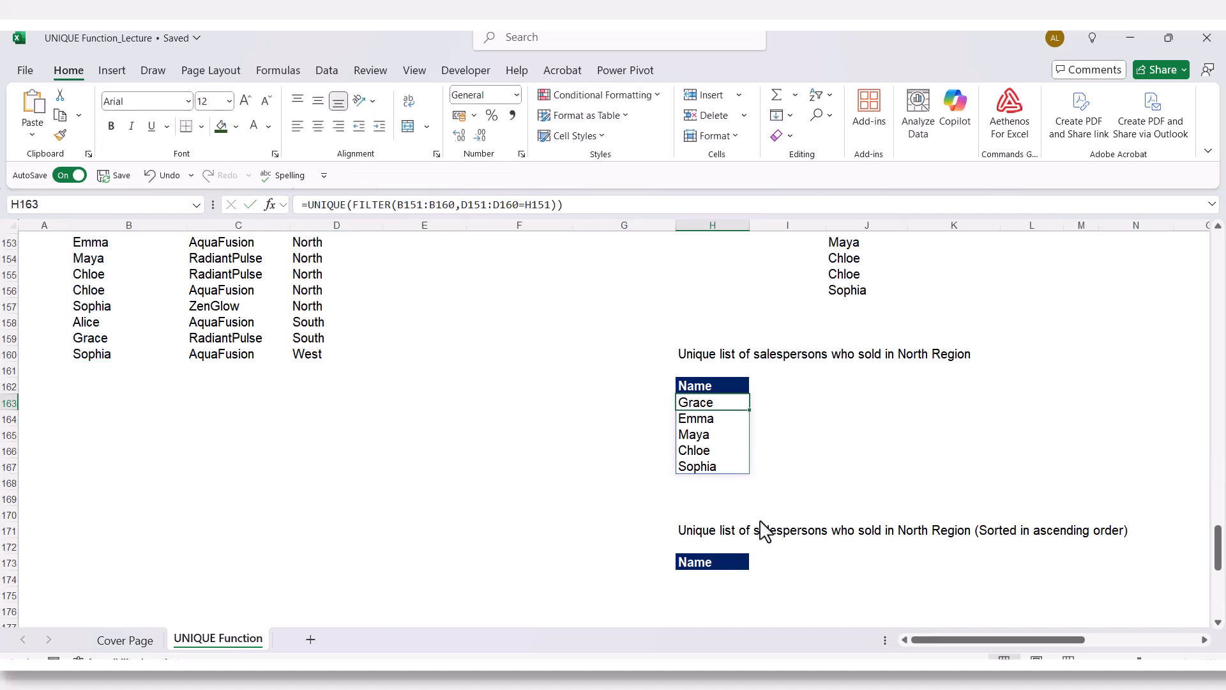
Step: Start a SORT formula in H174 under the ascending-order list, with the copied UNIQUE and FILTER expression as its array
{"action": "left_click", "coordinate": [703, 580]}
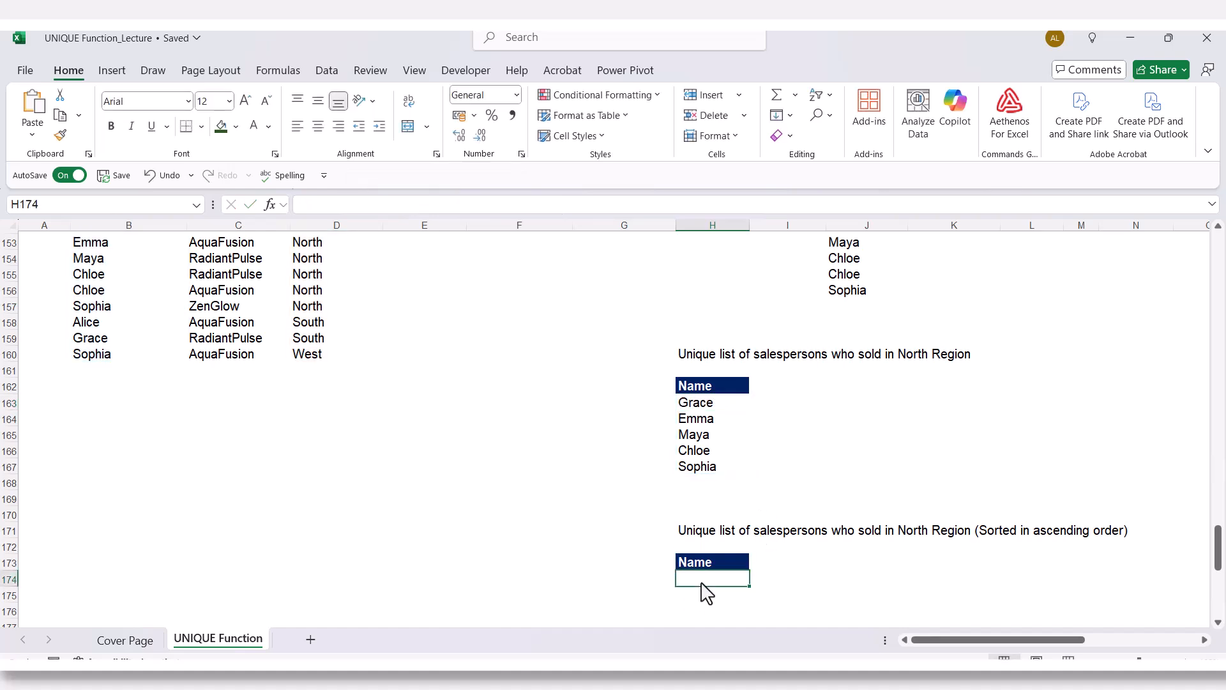
{"action": "left_click", "coordinate": [307, 206]}
{"action": "type", "text": "="}
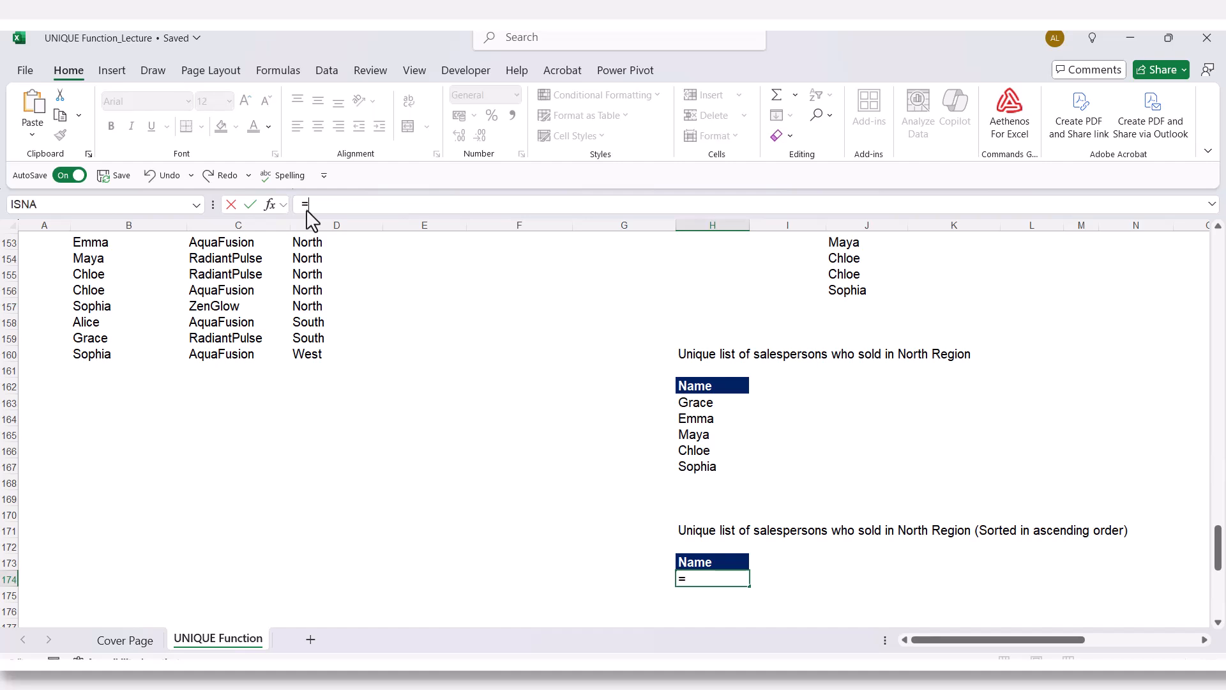
{"action": "type", "text": "sort"}
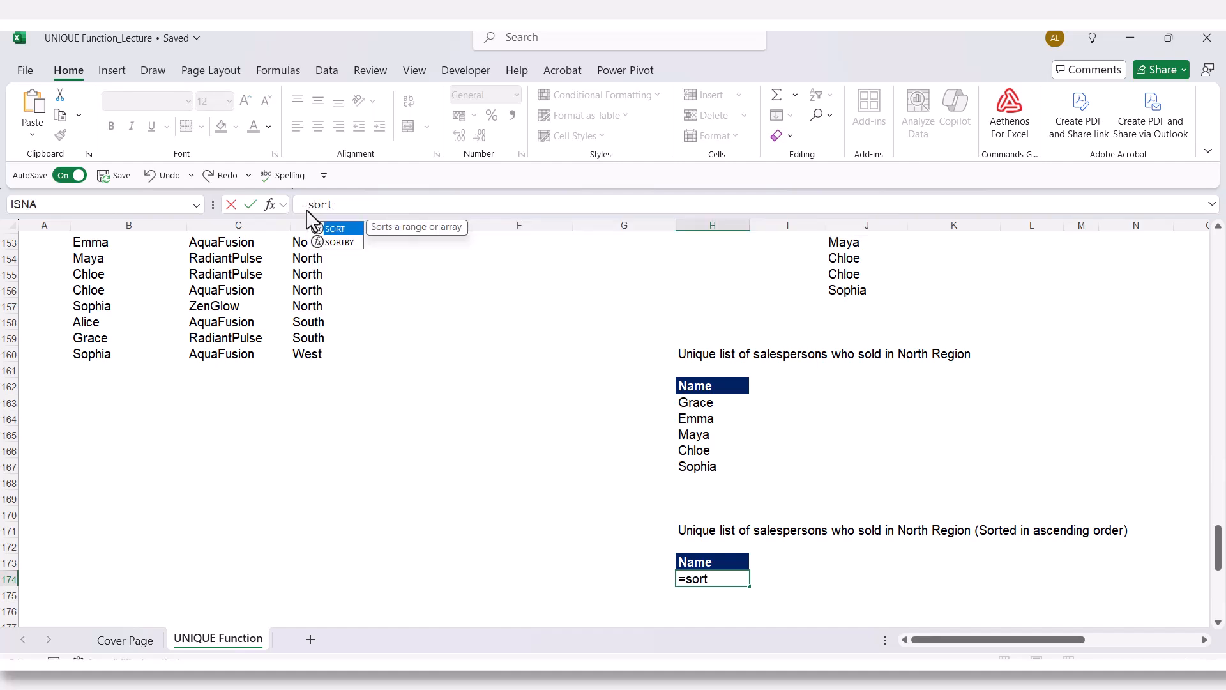
{"action": "key", "text": "Tab"}
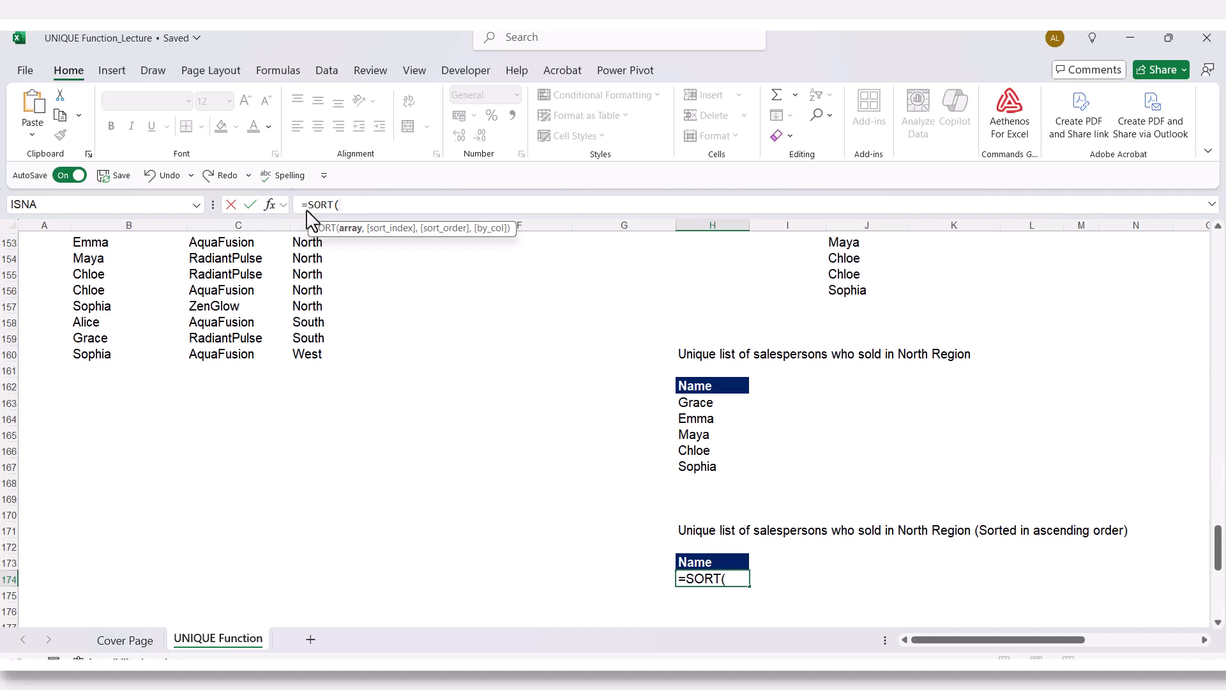
{"action": "key", "text": "ctrl+v"}
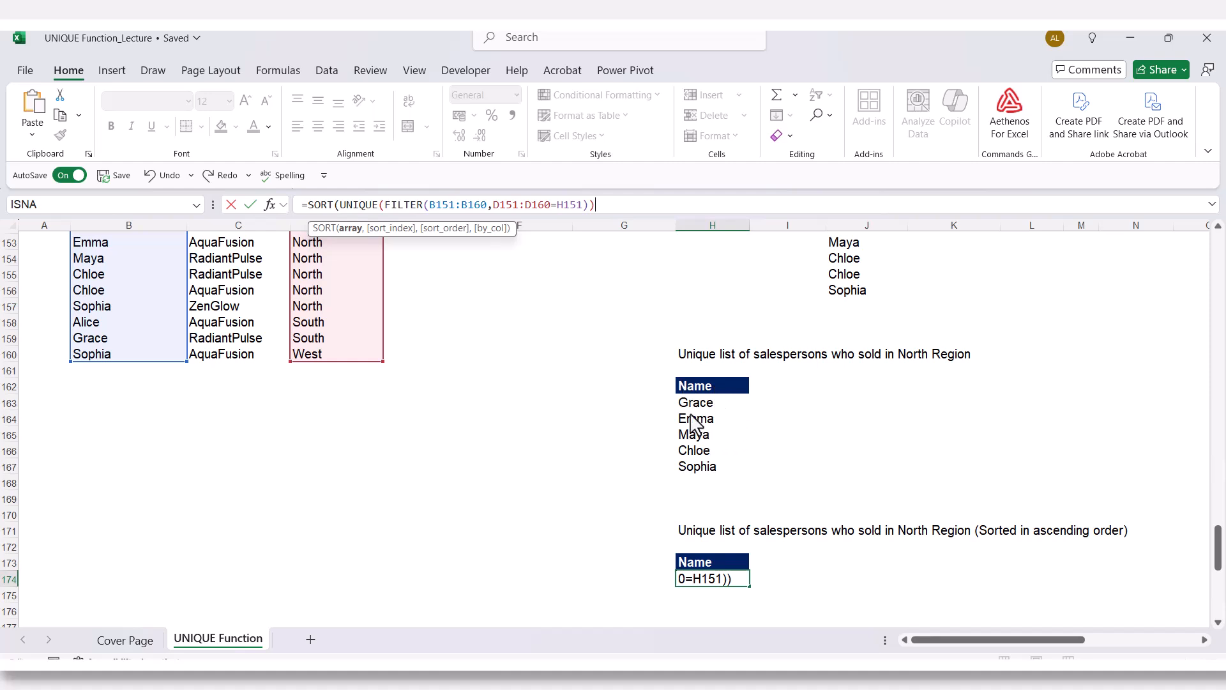
Step: Set sort_index and sort_order to 1 so H174 reads =SORT(UNIQUE(FILTER(B151:B160,D151:D160=H151)),1,1), commit it and review the formula and sorted list
{"action": "type", "text": ","}
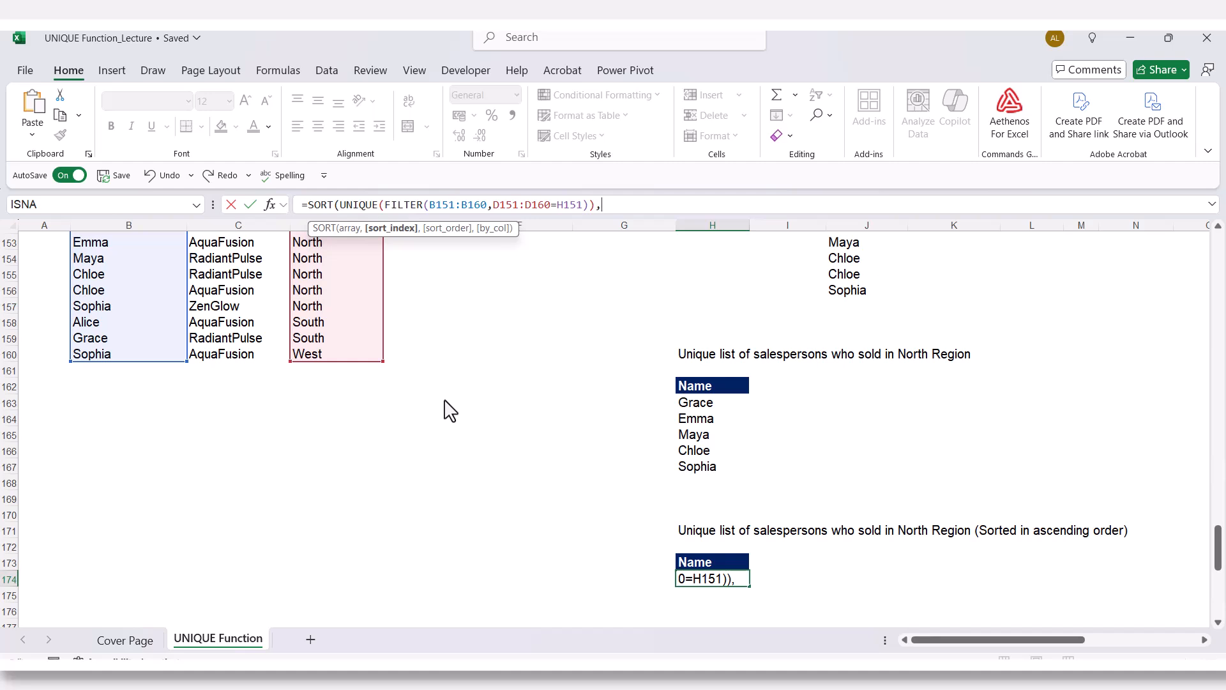
{"action": "type", "text": "1,"}
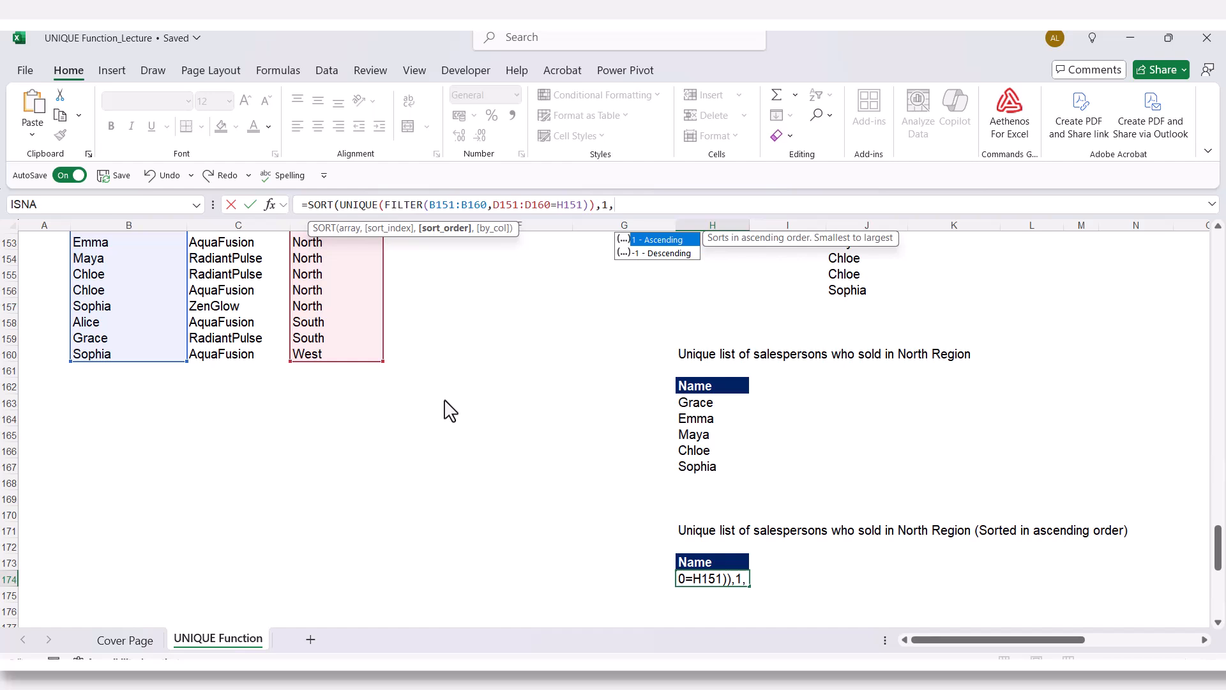
{"action": "type", "text": "1"}
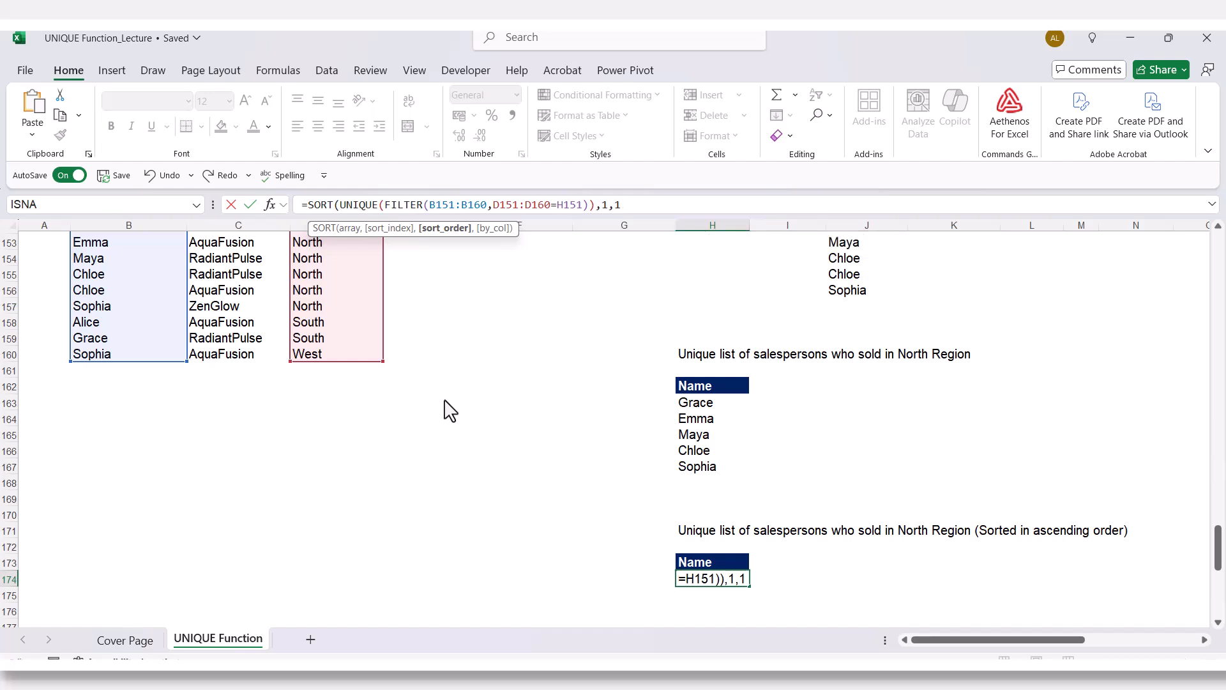
{"action": "type", "text": ")"}
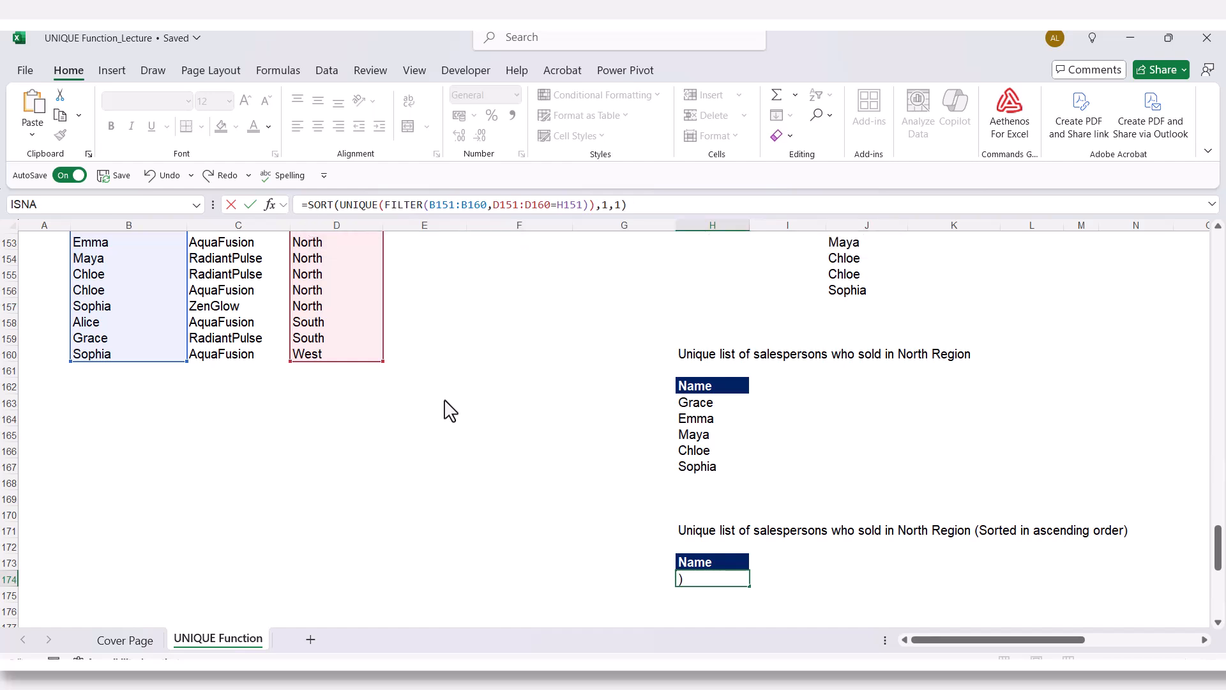
{"action": "key", "text": "Return"}
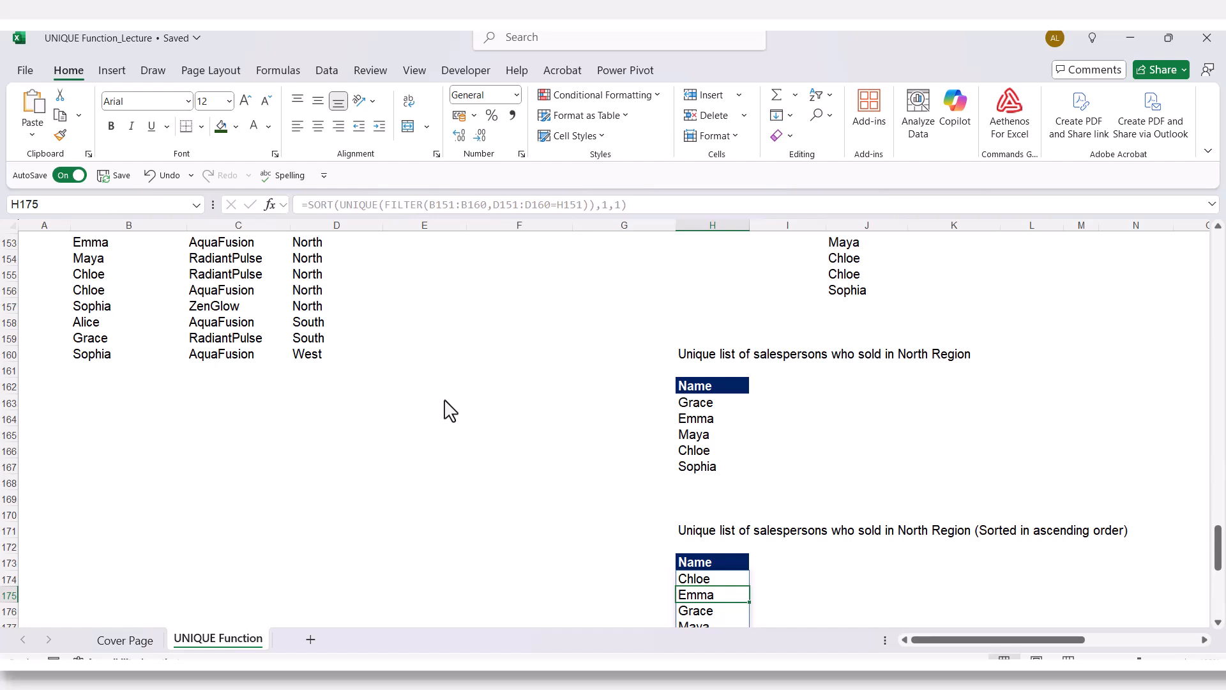
{"action": "scroll", "coordinate": [450, 410], "scroll_direction": "down", "scroll_amount": 3}
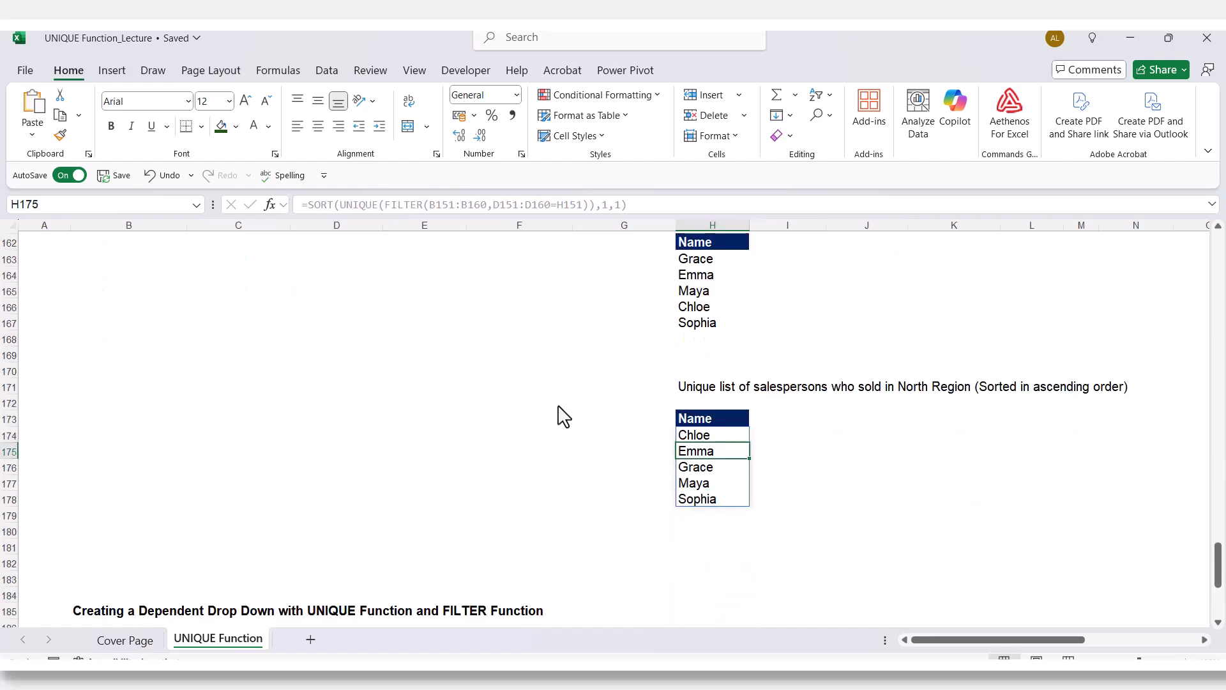
{"action": "left_click", "coordinate": [717, 433]}
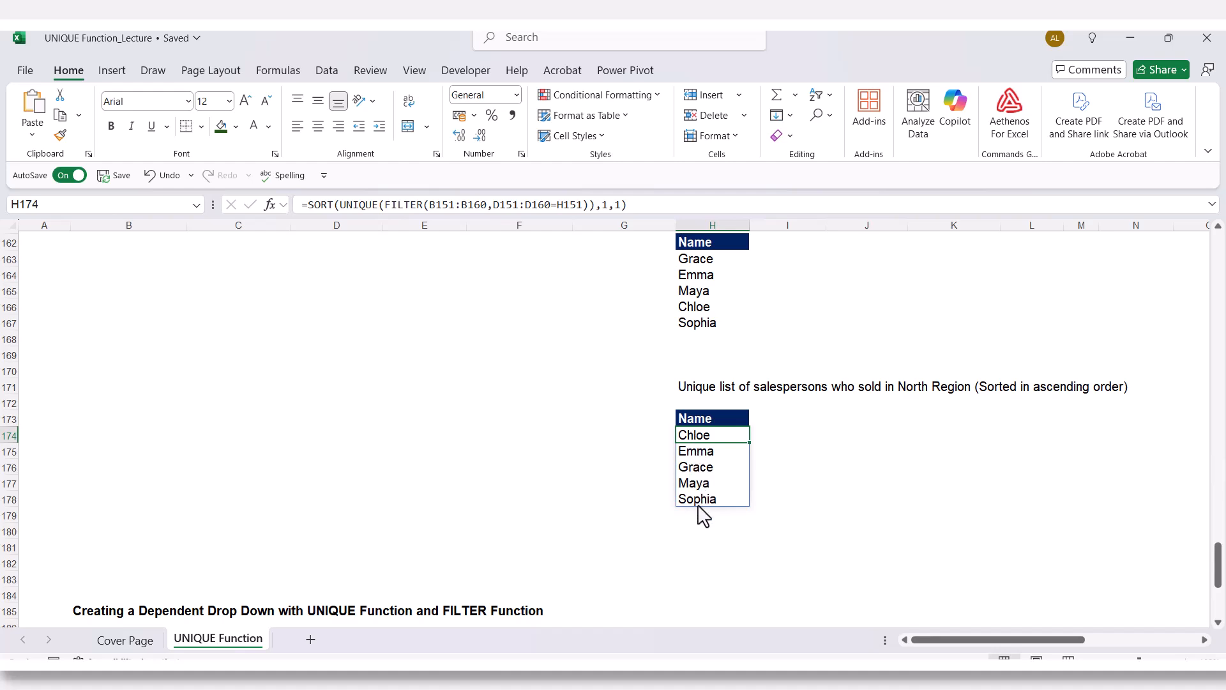
{"action": "double_click", "coordinate": [717, 440]}
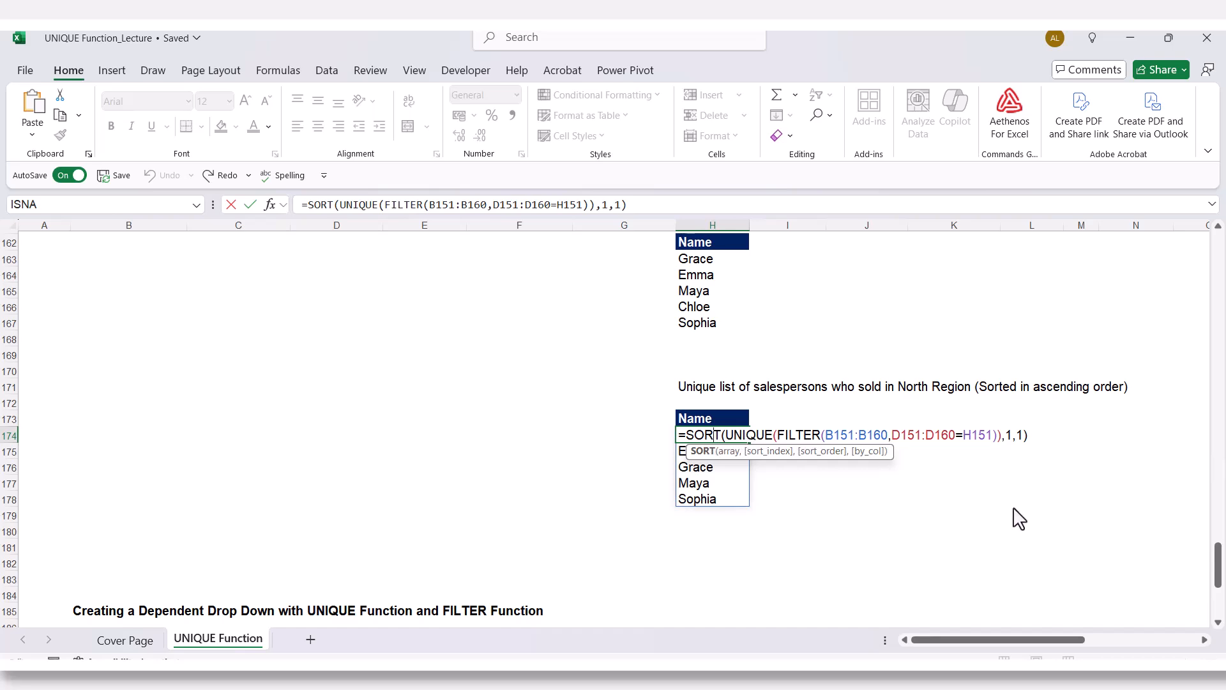
{"action": "left_click", "coordinate": [998, 499]}
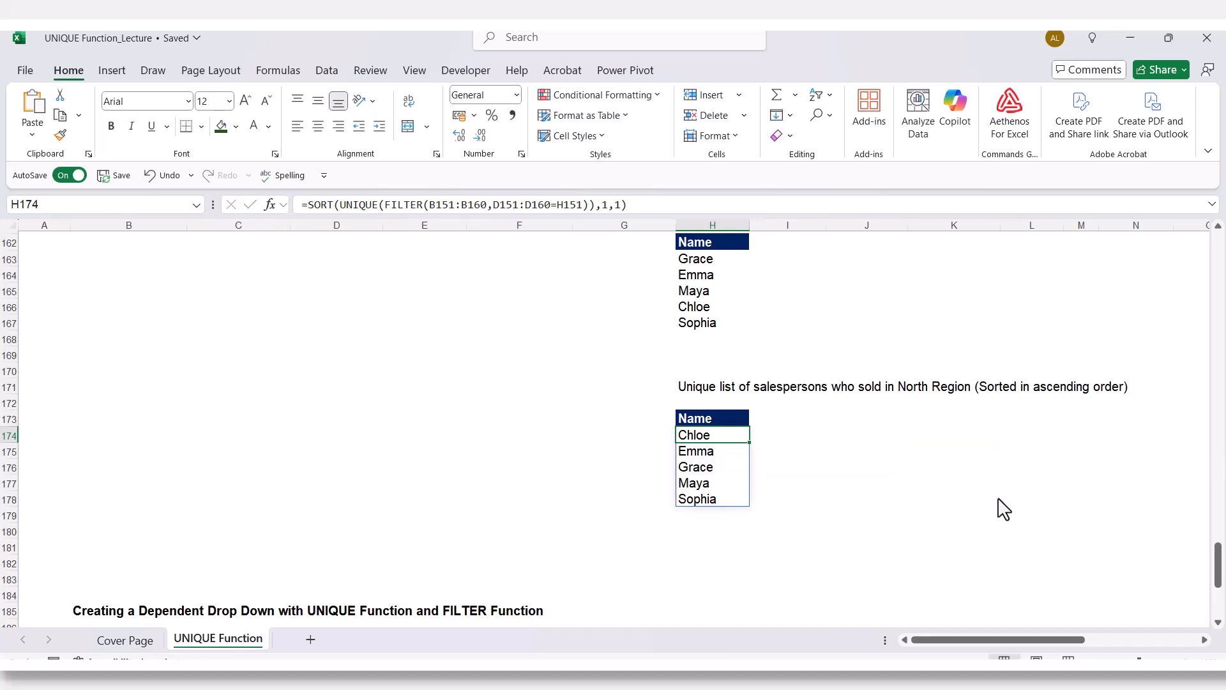
Step: Examine the employee table, the Department and Name input cells and the result headers in the dependent drop-down section
{"action": "scroll", "coordinate": [839, 500], "scroll_direction": "down", "scroll_amount": 8}
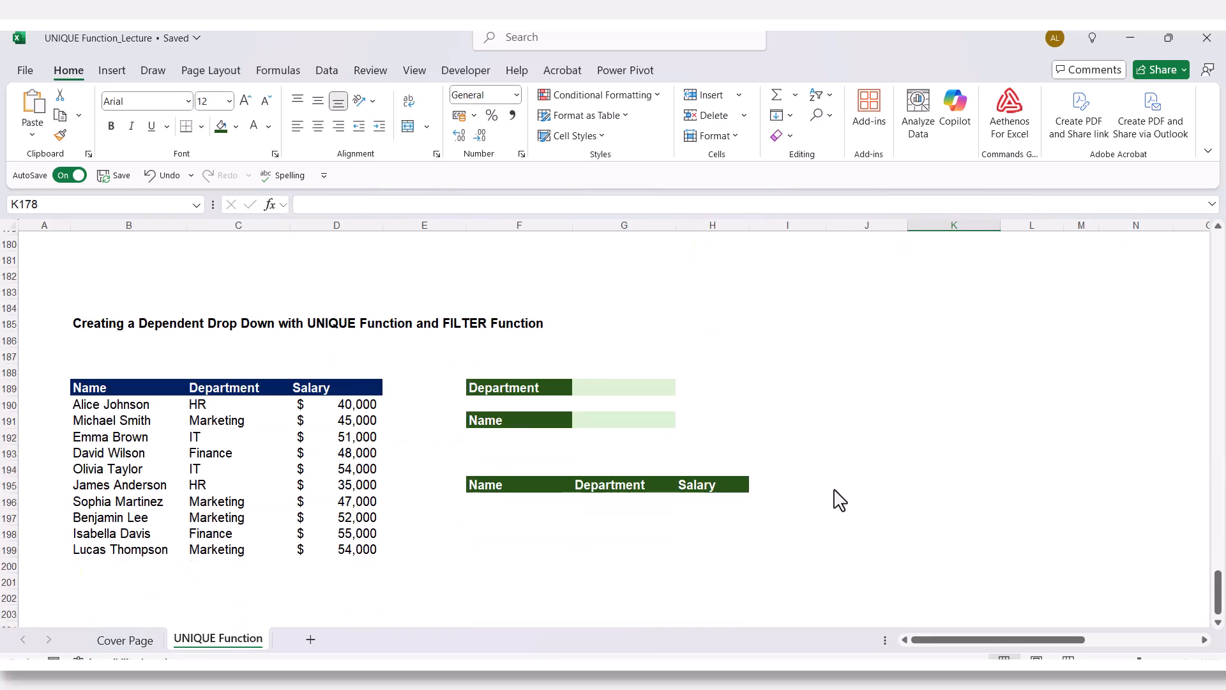
{"action": "scroll", "coordinate": [839, 499], "scroll_direction": "up", "scroll_amount": 1}
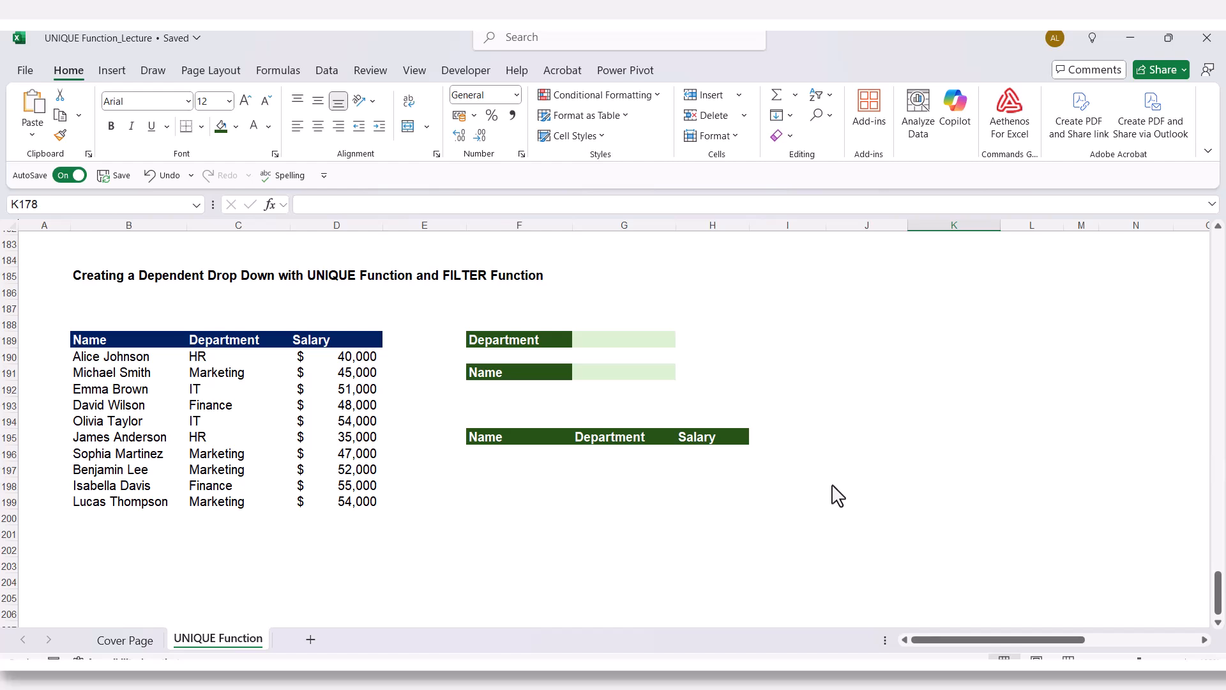
{"action": "left_click", "coordinate": [121, 345]}
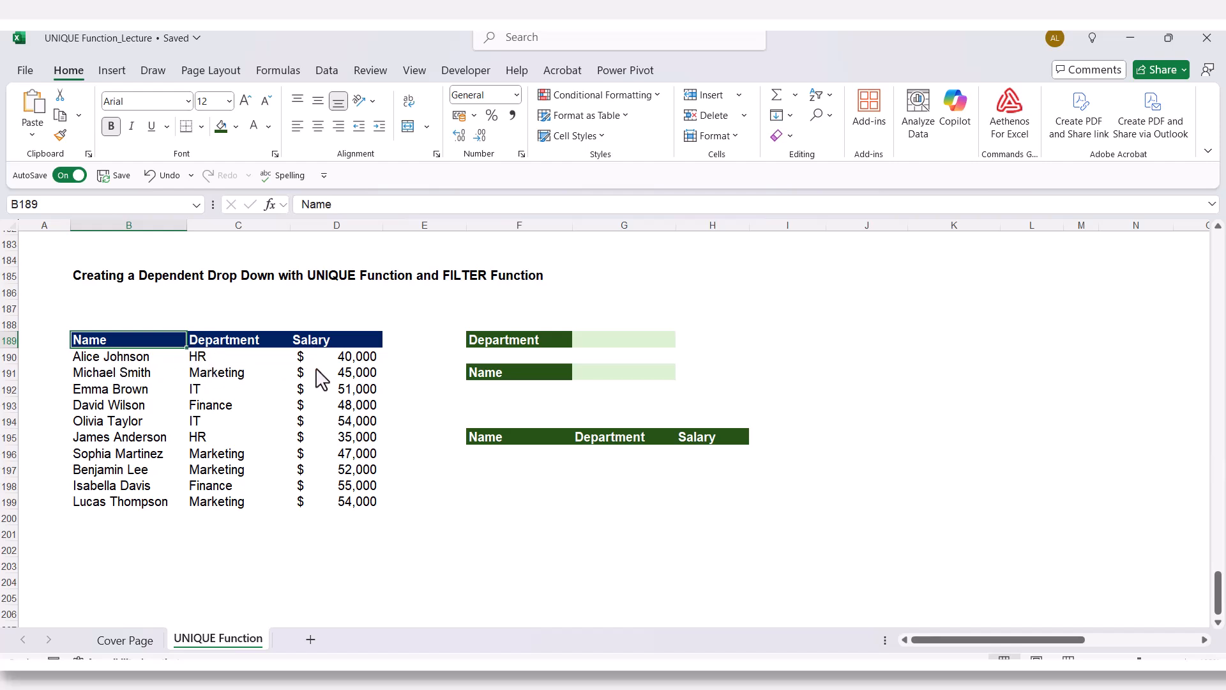
{"action": "left_click", "coordinate": [595, 345]}
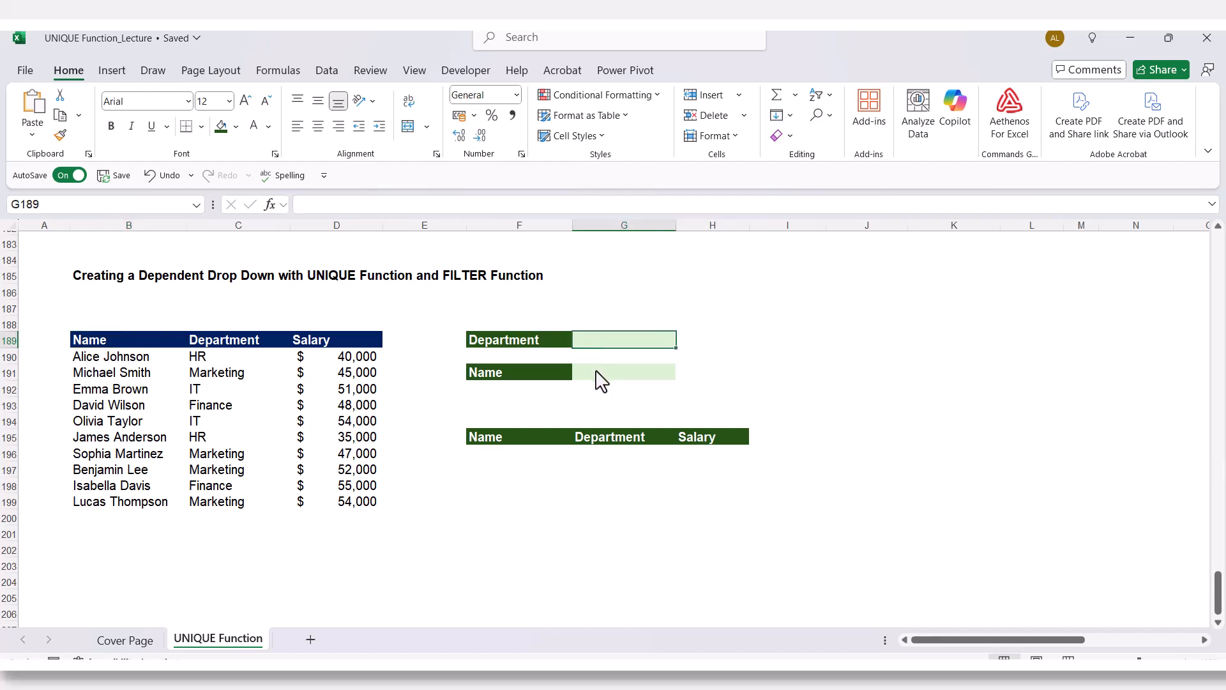
{"action": "left_click", "coordinate": [597, 374]}
{"action": "left_click_drag", "start_coordinate": [496, 441], "coordinate": [692, 444]}
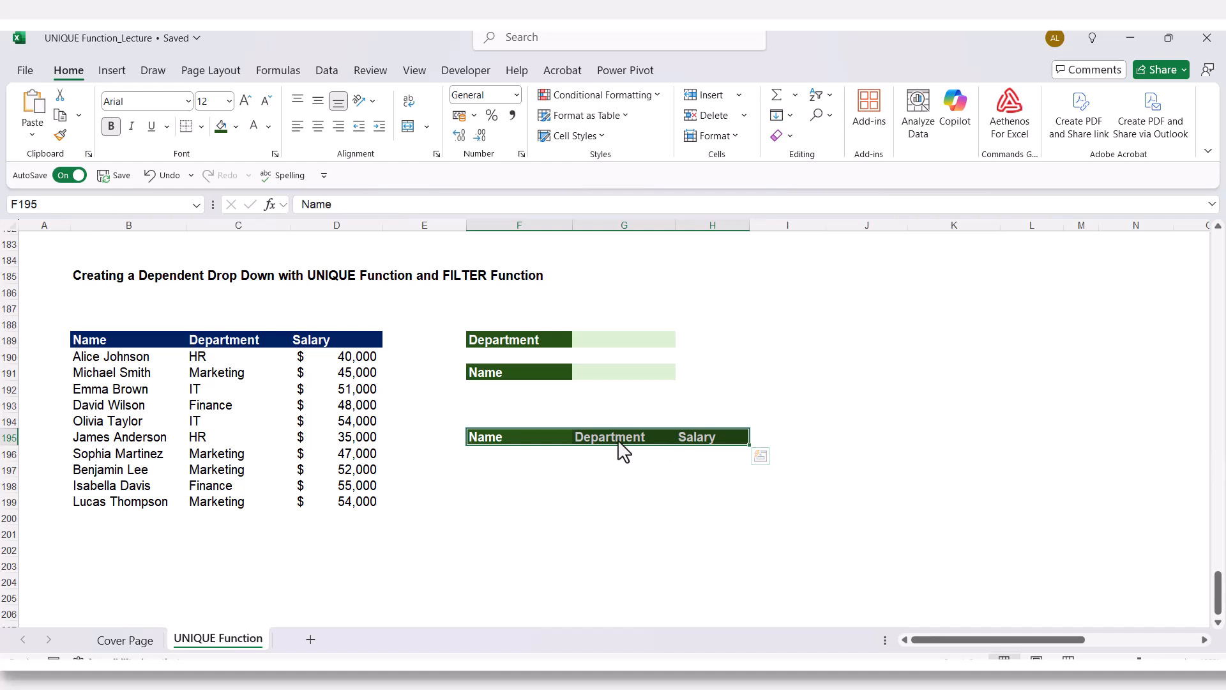
{"action": "left_click", "coordinate": [599, 352]}
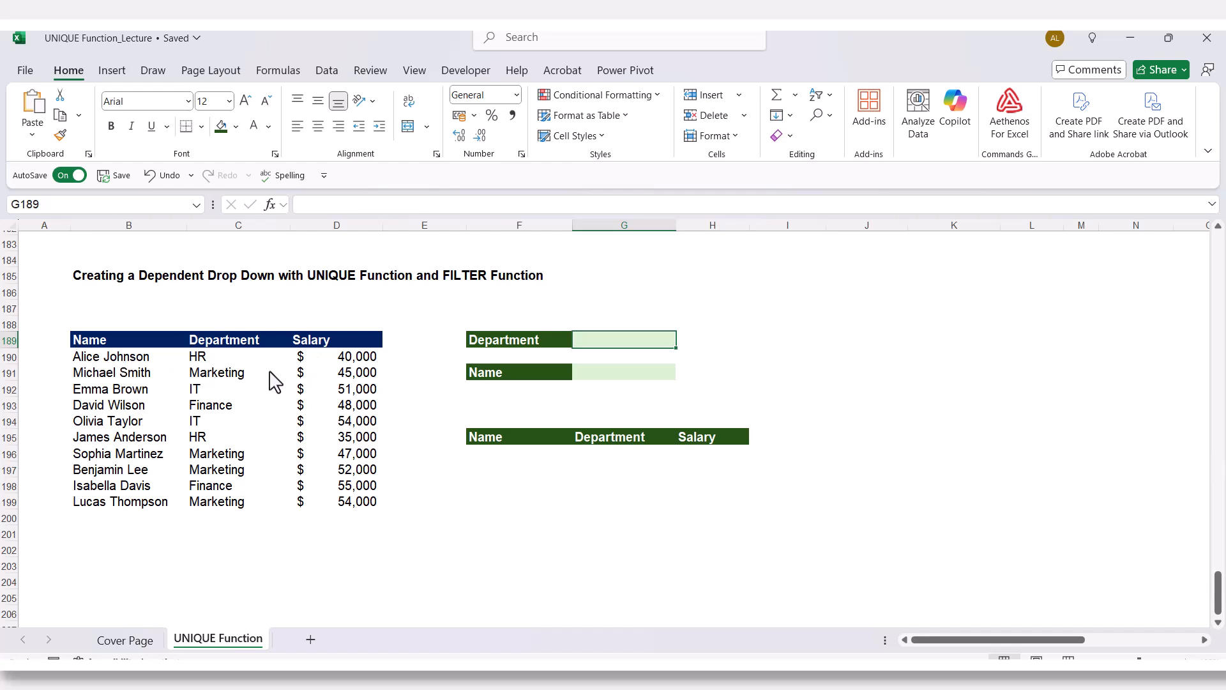
Step: Enter =UNIQUE(C190:C199) in J188 to list each department once, and review the formula in that cell
{"action": "left_click", "coordinate": [885, 326]}
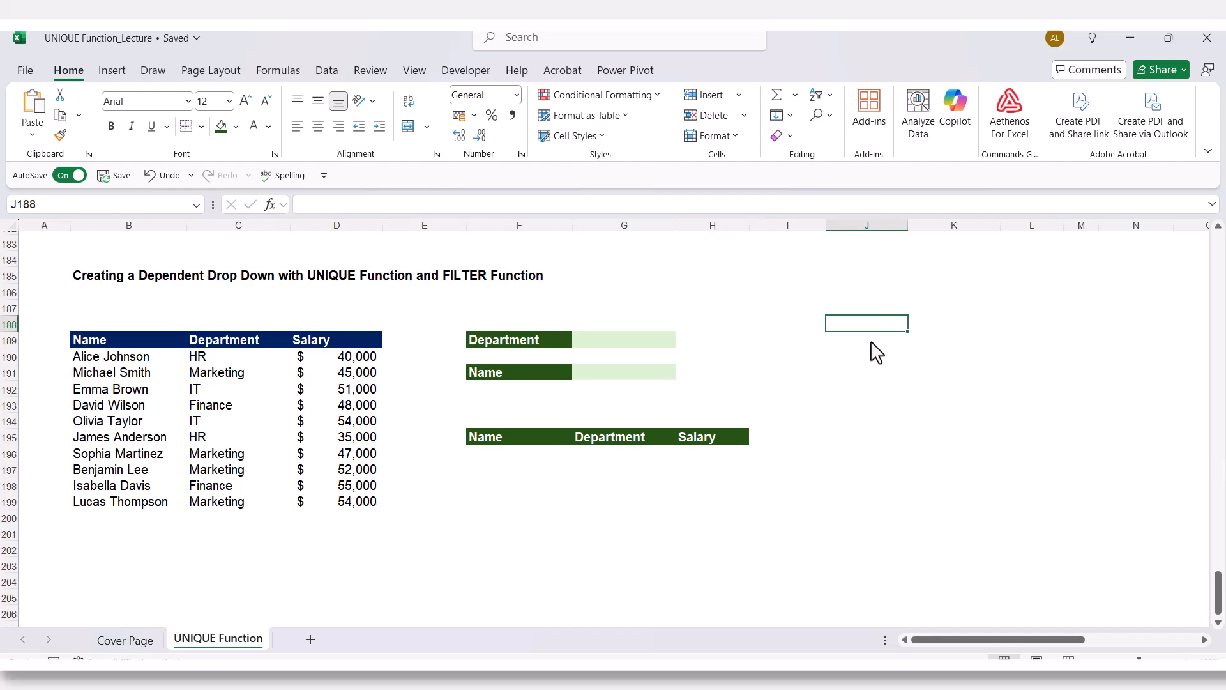
{"action": "type", "text": "="}
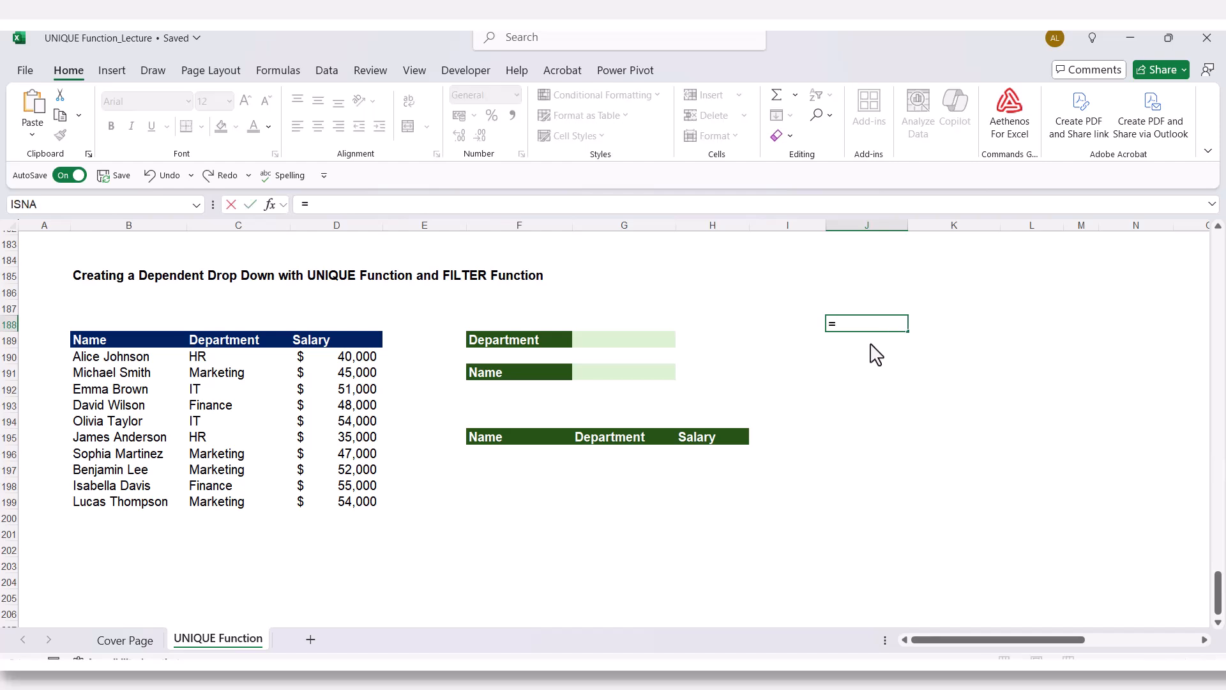
{"action": "type", "text": "un"}
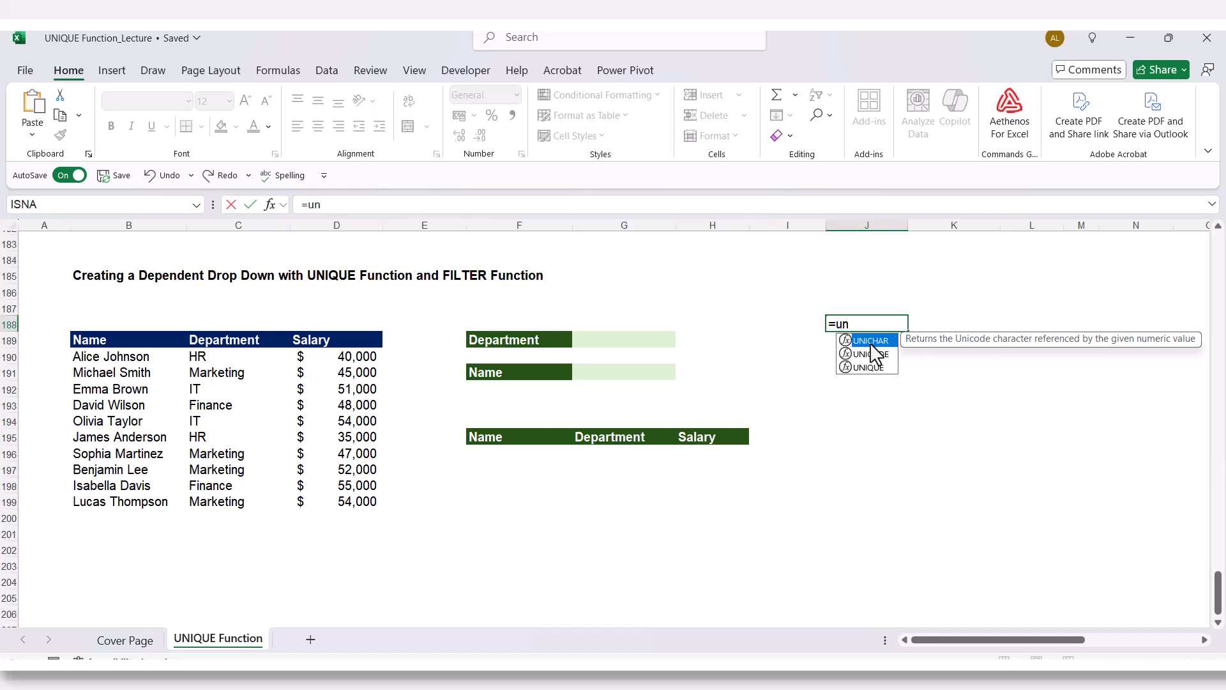
{"action": "type", "text": "iq"}
{"action": "double_click", "coordinate": [875, 353]}
{"action": "left_click_drag", "start_coordinate": [217, 356], "coordinate": [227, 505]}
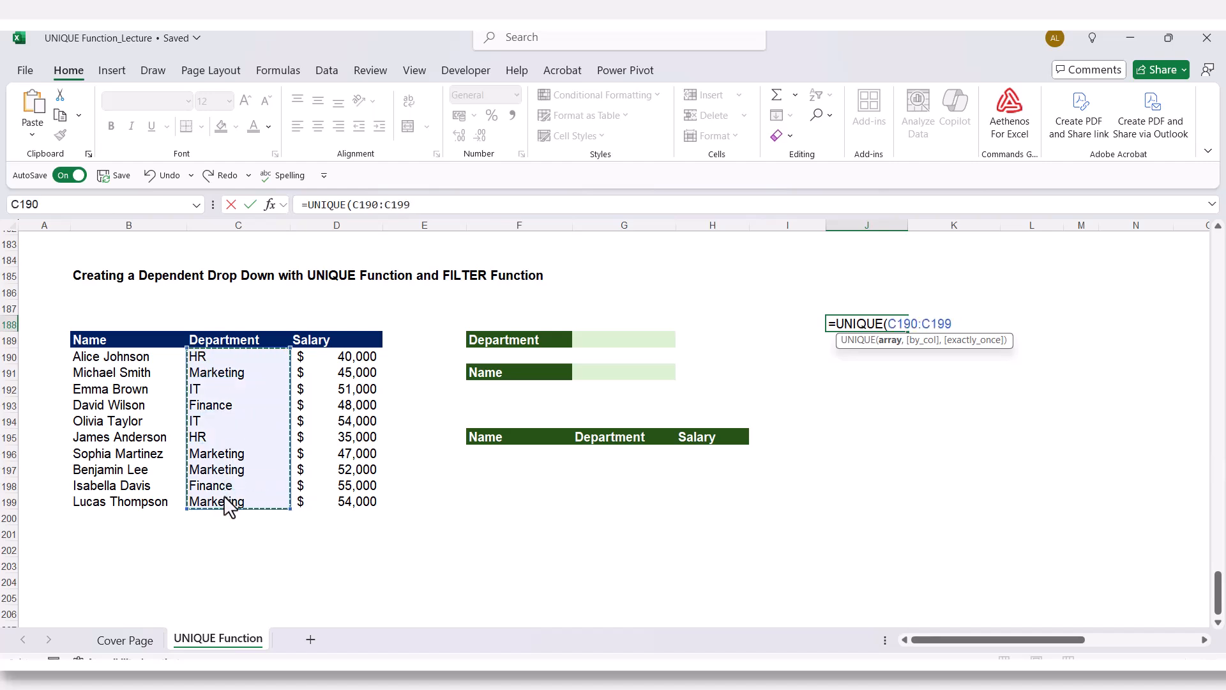
{"action": "type", "text": ")"}
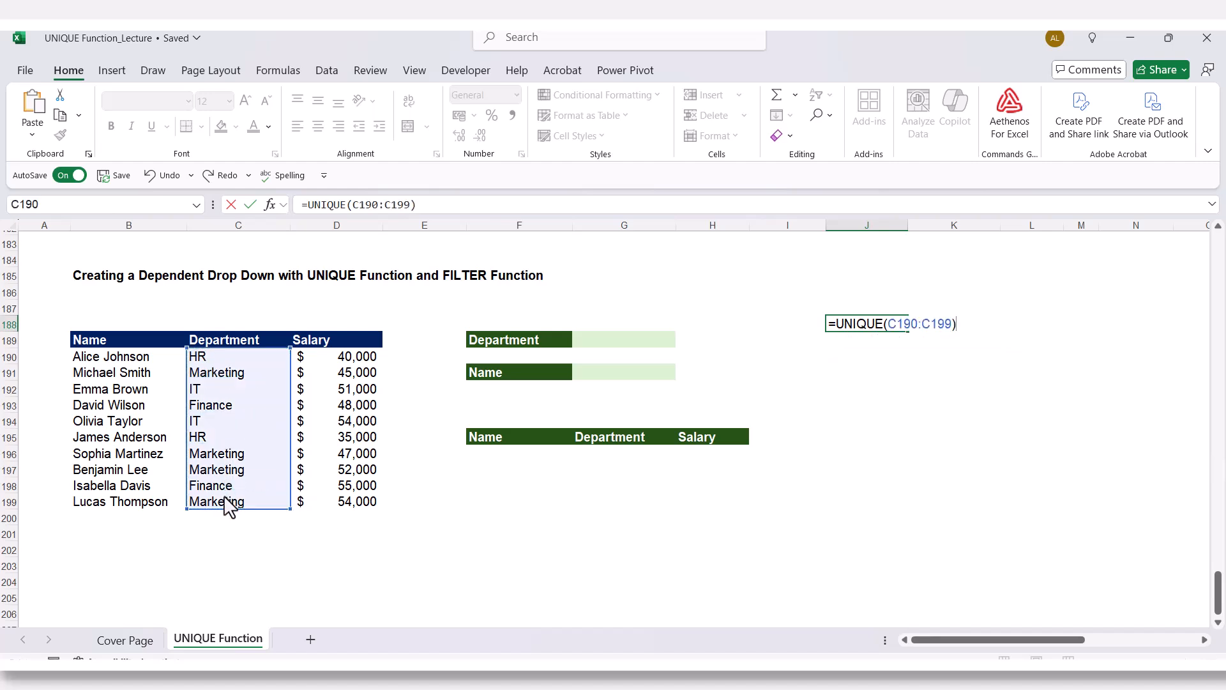
{"action": "key", "text": "Return"}
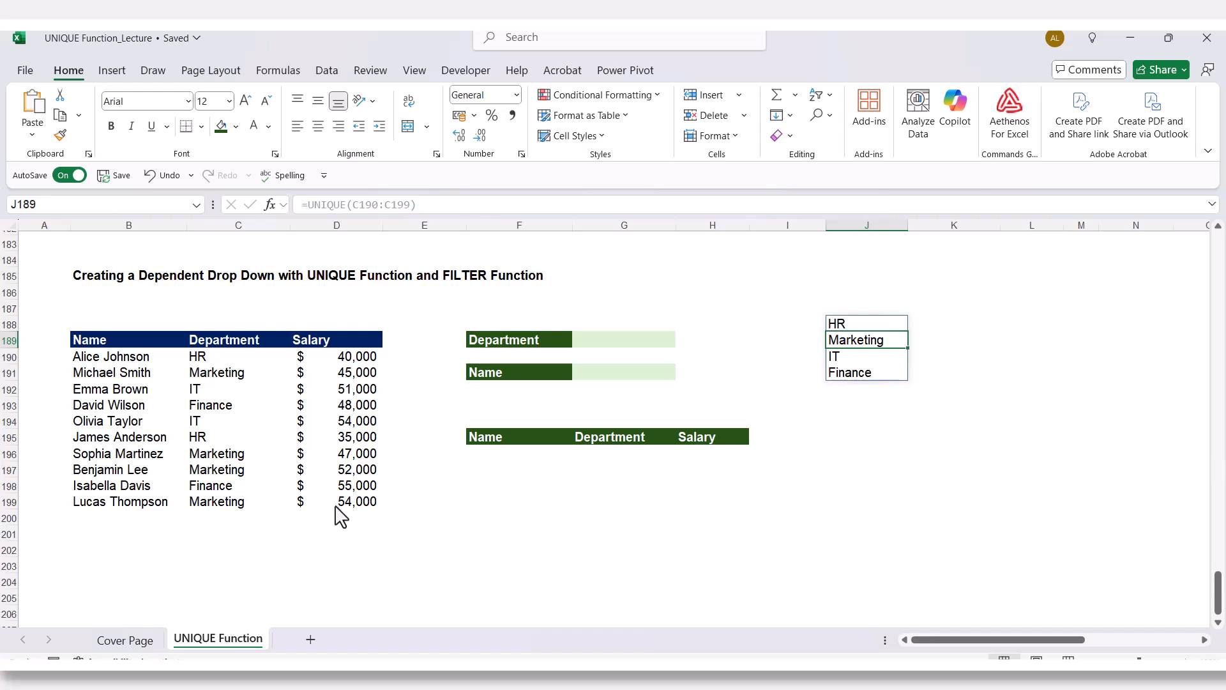
{"action": "left_click", "coordinate": [855, 327]}
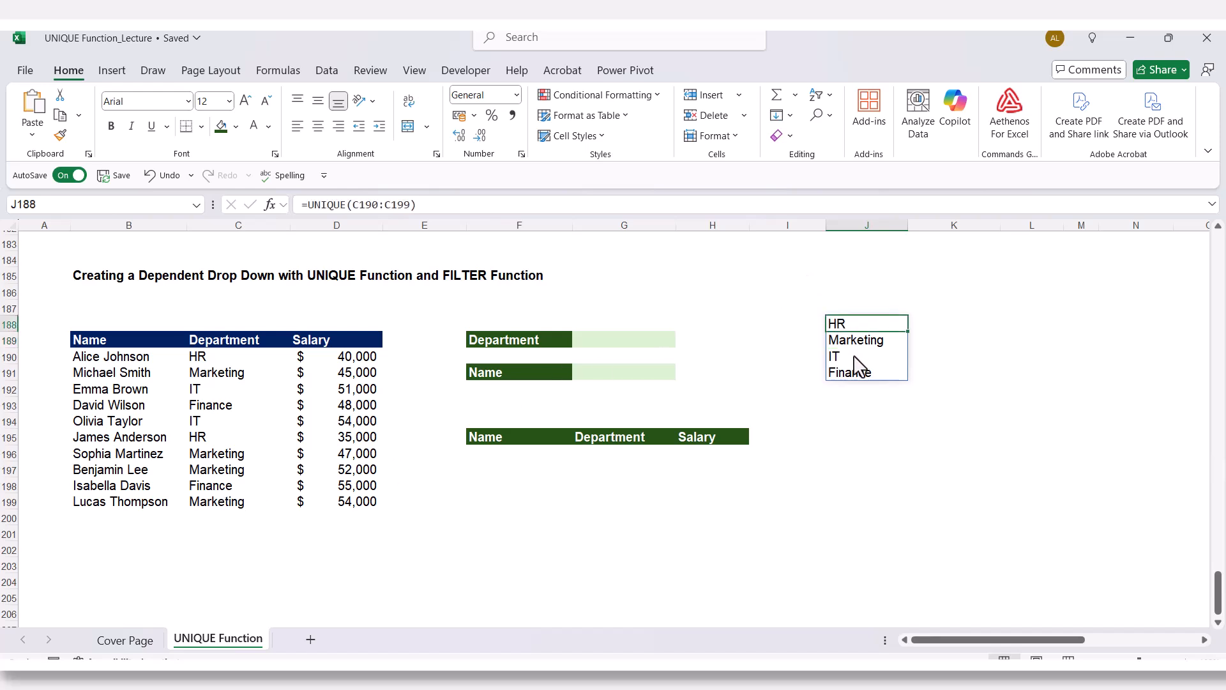
Step: Open data validation for the Department input cell G189 and set the allowed values to List
{"action": "left_click", "coordinate": [583, 341]}
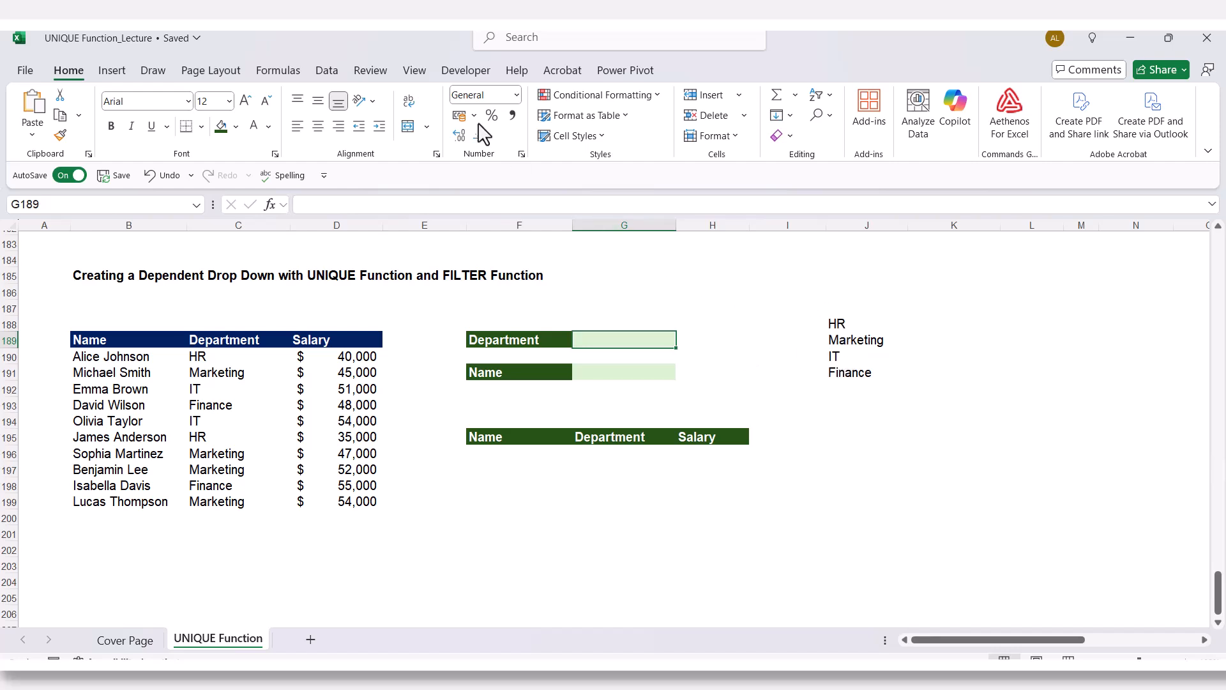
{"action": "left_click", "coordinate": [321, 73]}
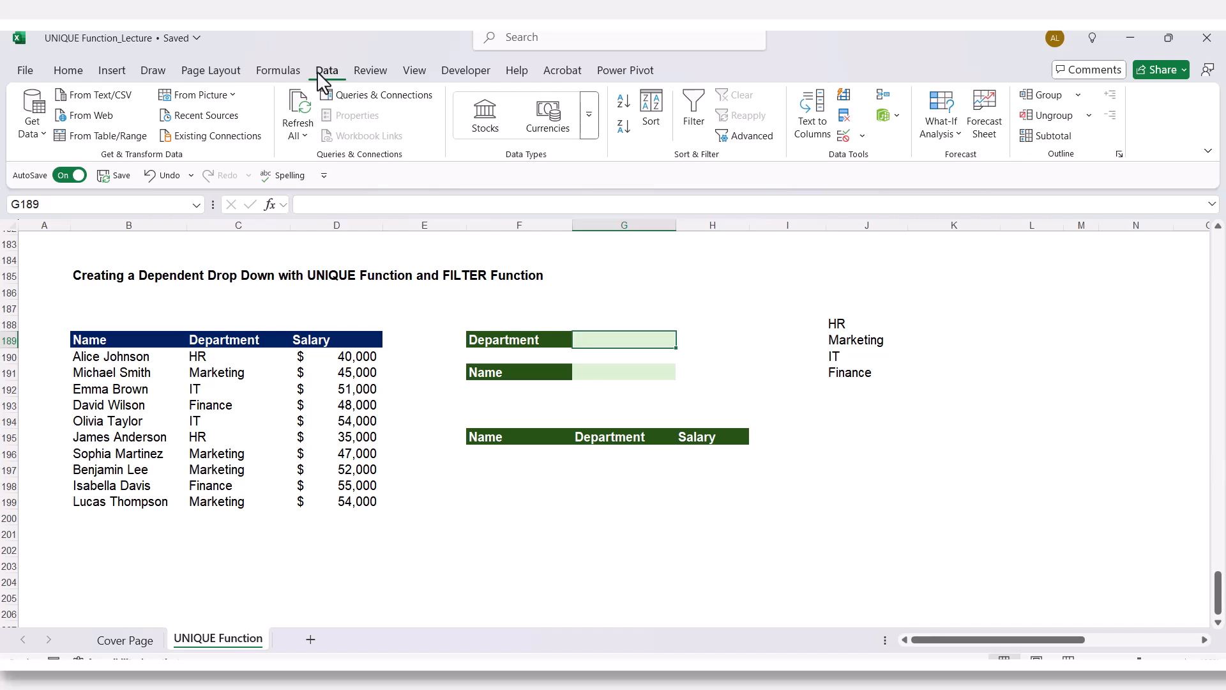
{"action": "left_click", "coordinate": [863, 137]}
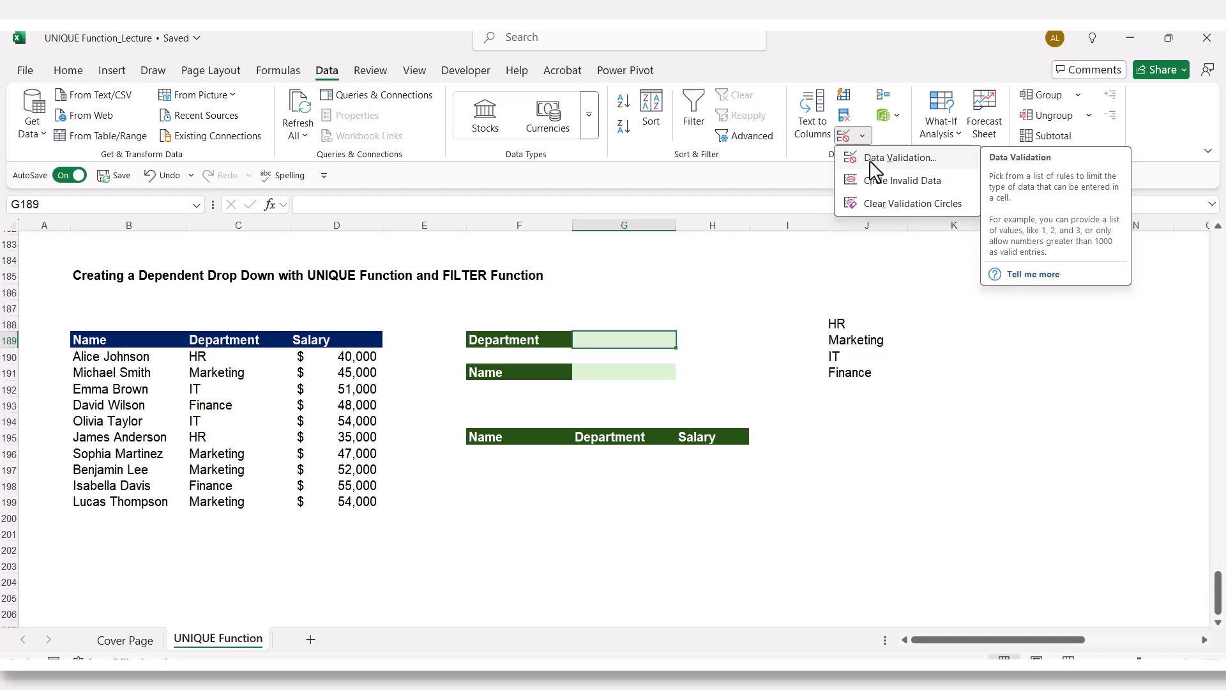
{"action": "left_click", "coordinate": [872, 163]}
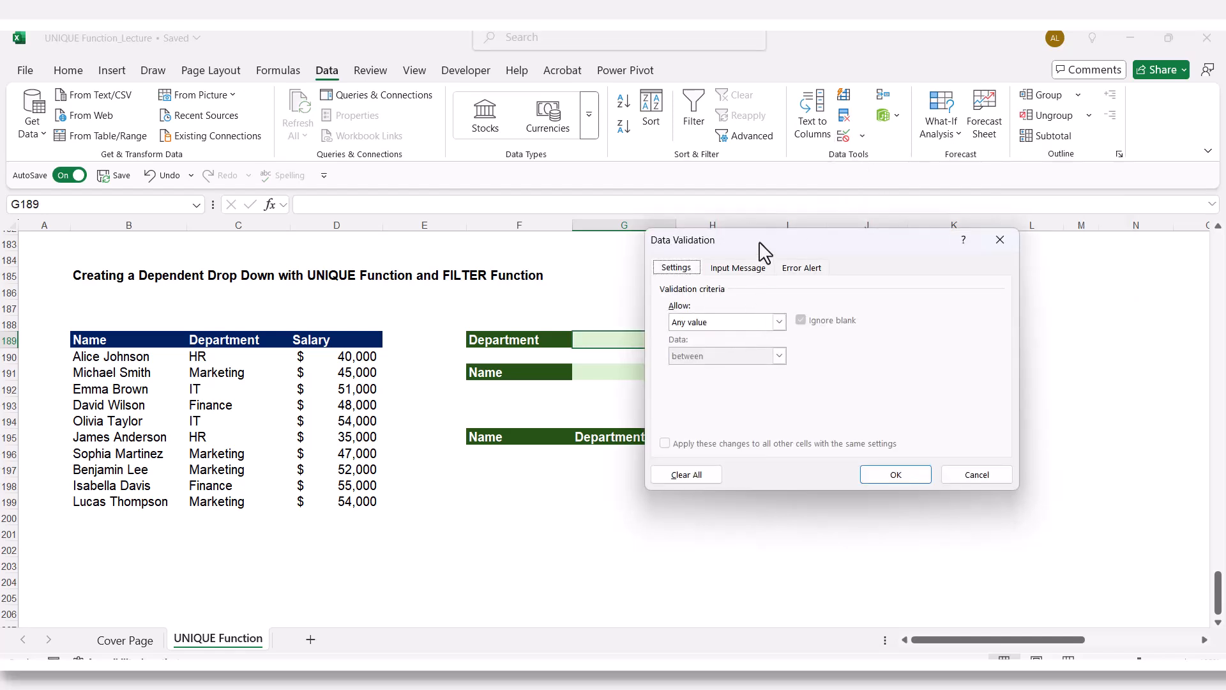
{"action": "left_click_drag", "start_coordinate": [760, 241], "coordinate": [487, 240]}
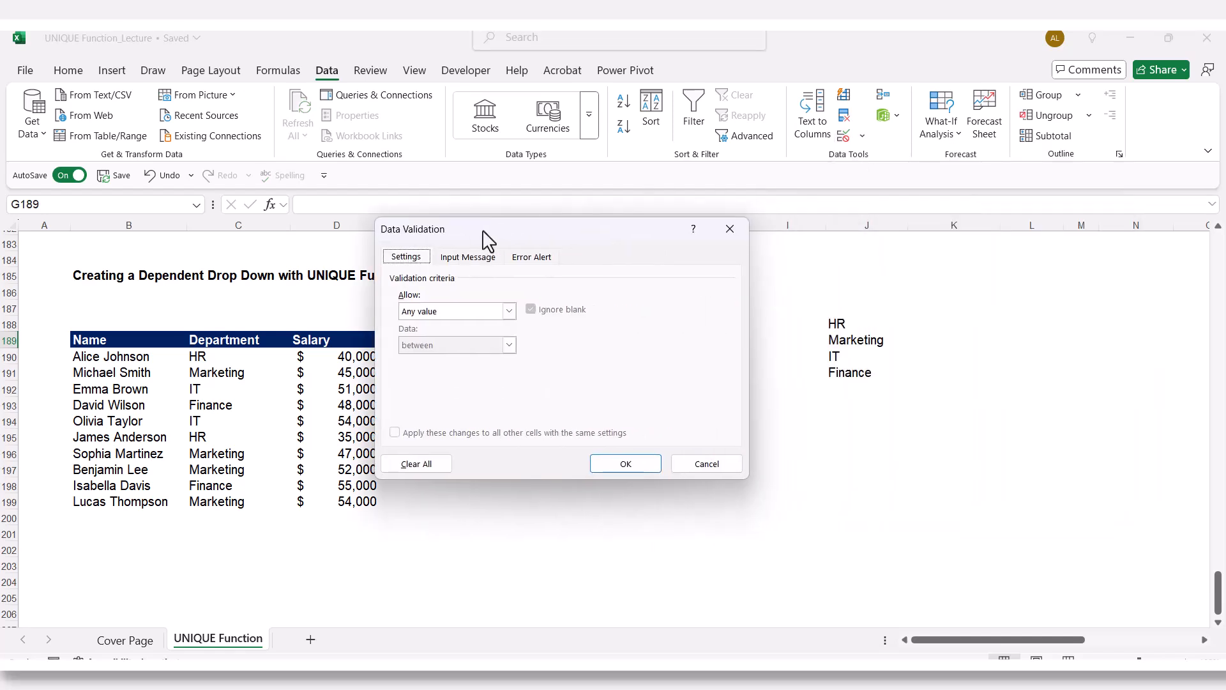
{"action": "left_click", "coordinate": [507, 311]}
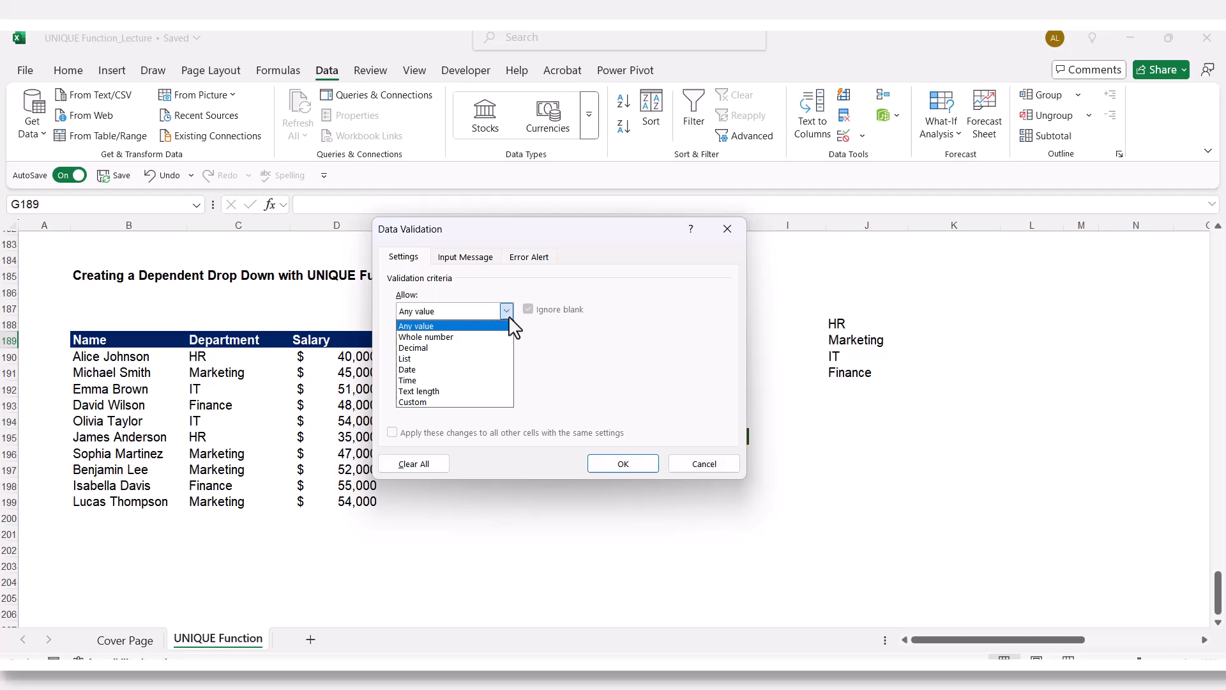
{"action": "left_click", "coordinate": [469, 356]}
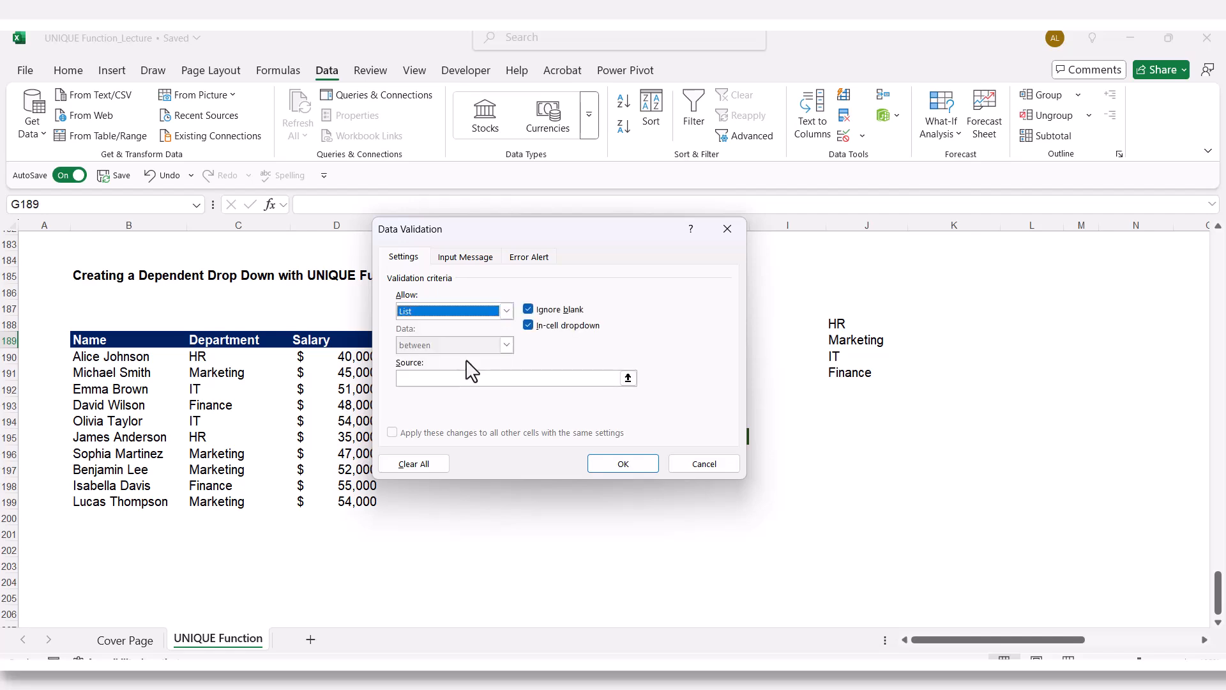
Step: Set the Department list's source to the spilled range =$J$188# and apply the validation to G189
{"action": "left_click", "coordinate": [629, 378]}
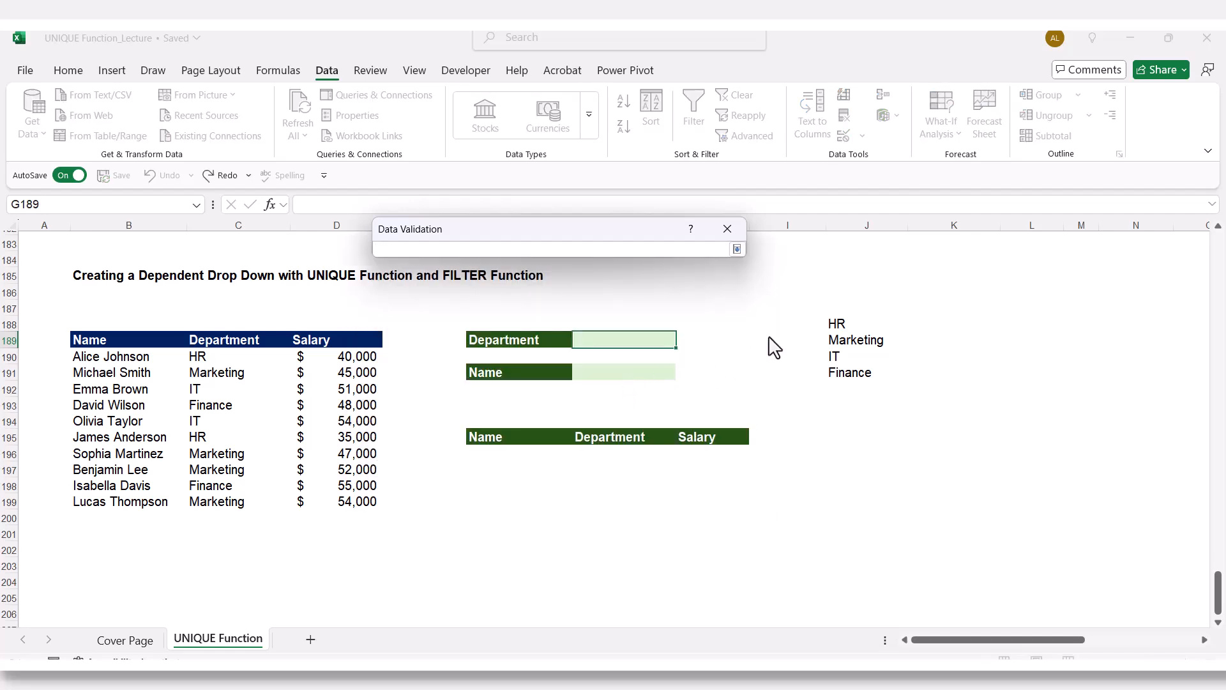
{"action": "left_click", "coordinate": [848, 326]}
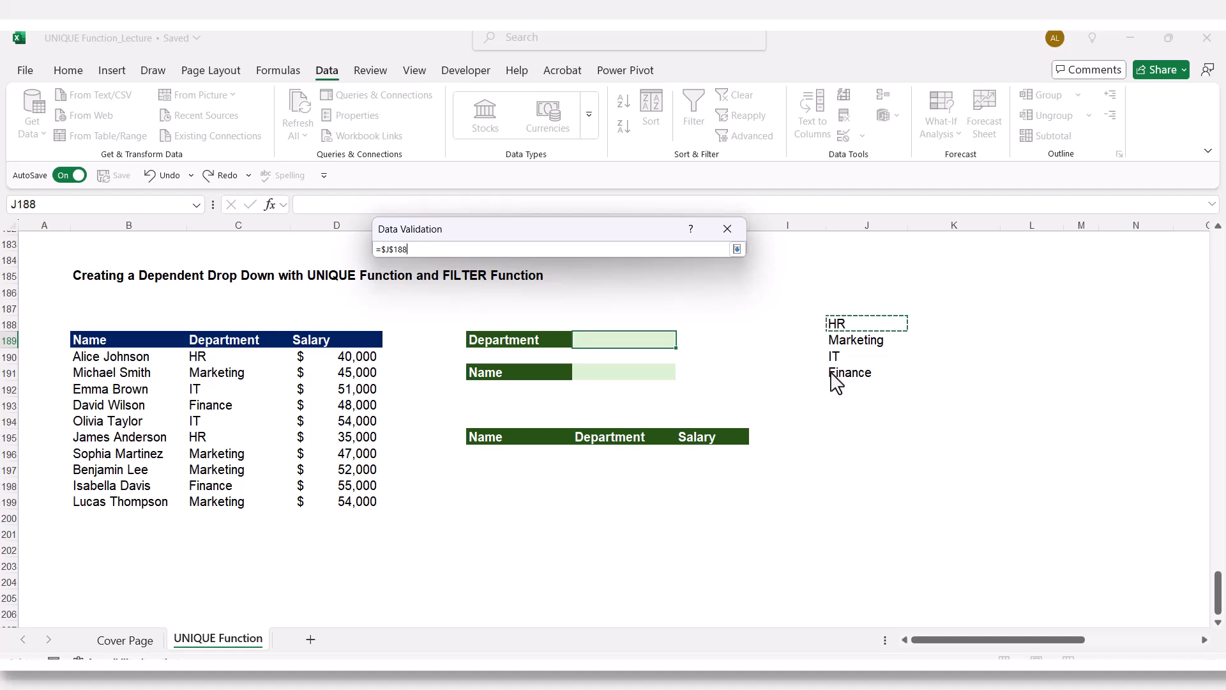
{"action": "type", "text": "#"}
{"action": "left_click", "coordinate": [737, 248]}
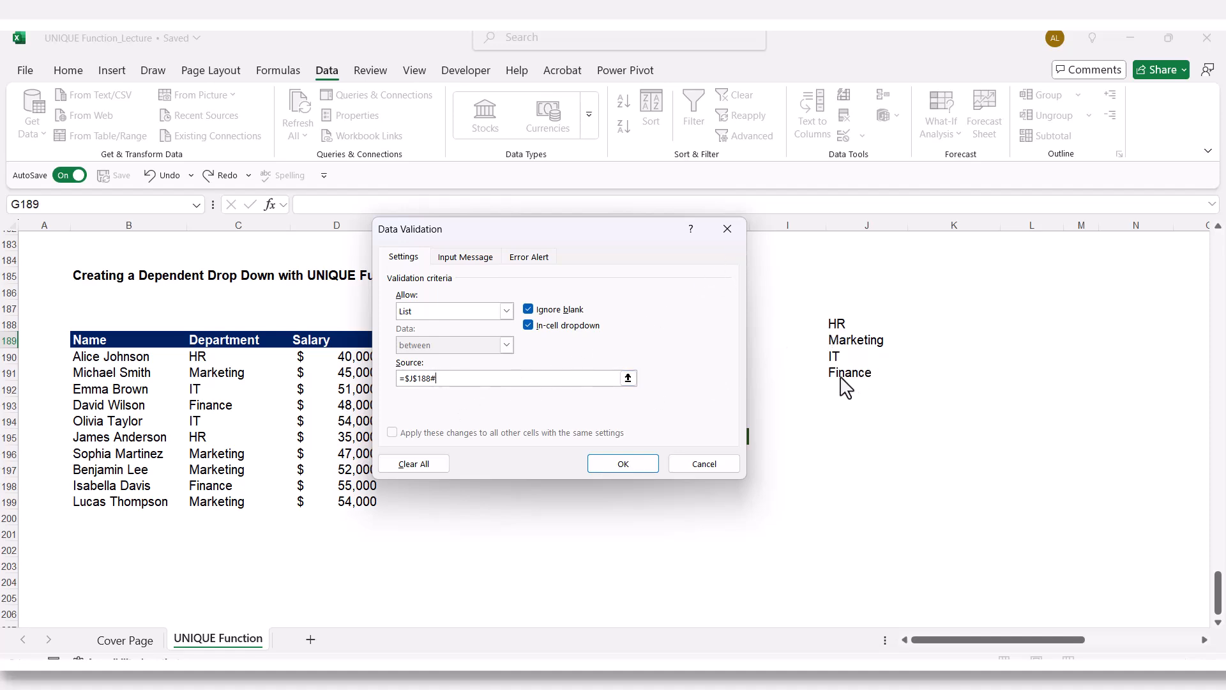
{"action": "left_click", "coordinate": [624, 465]}
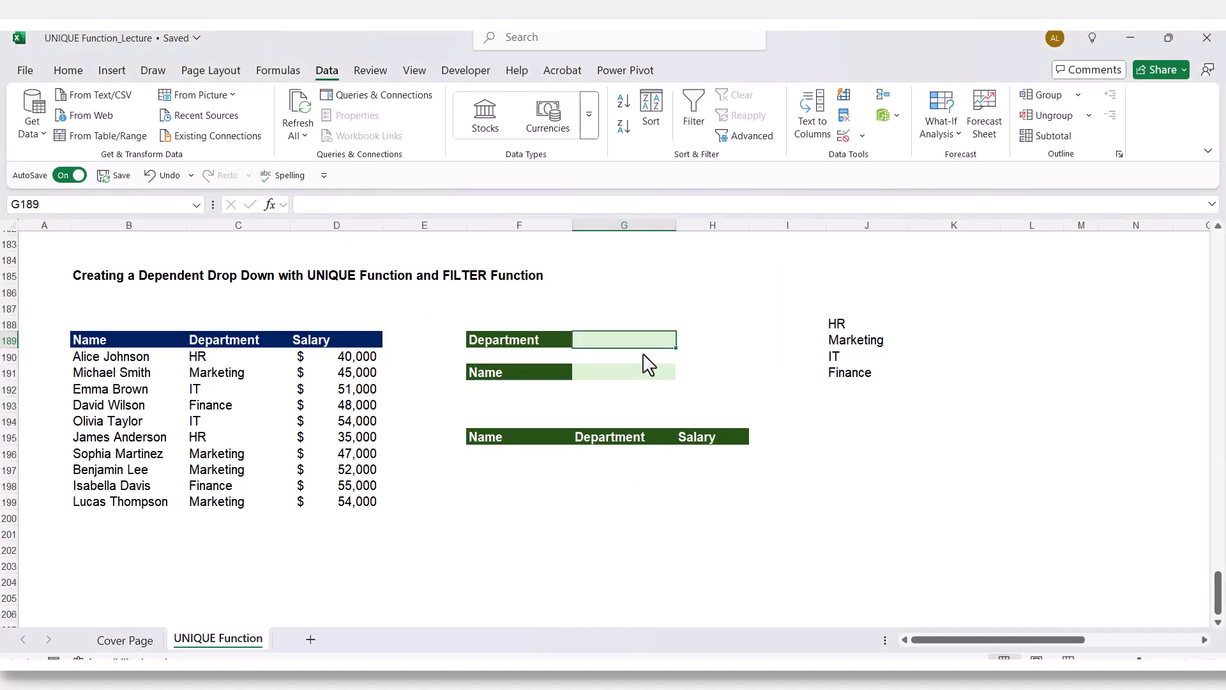
Step: Choose HR from the Department drop-down in G189 and check the Department and Name input cells
{"action": "left_click", "coordinate": [683, 340]}
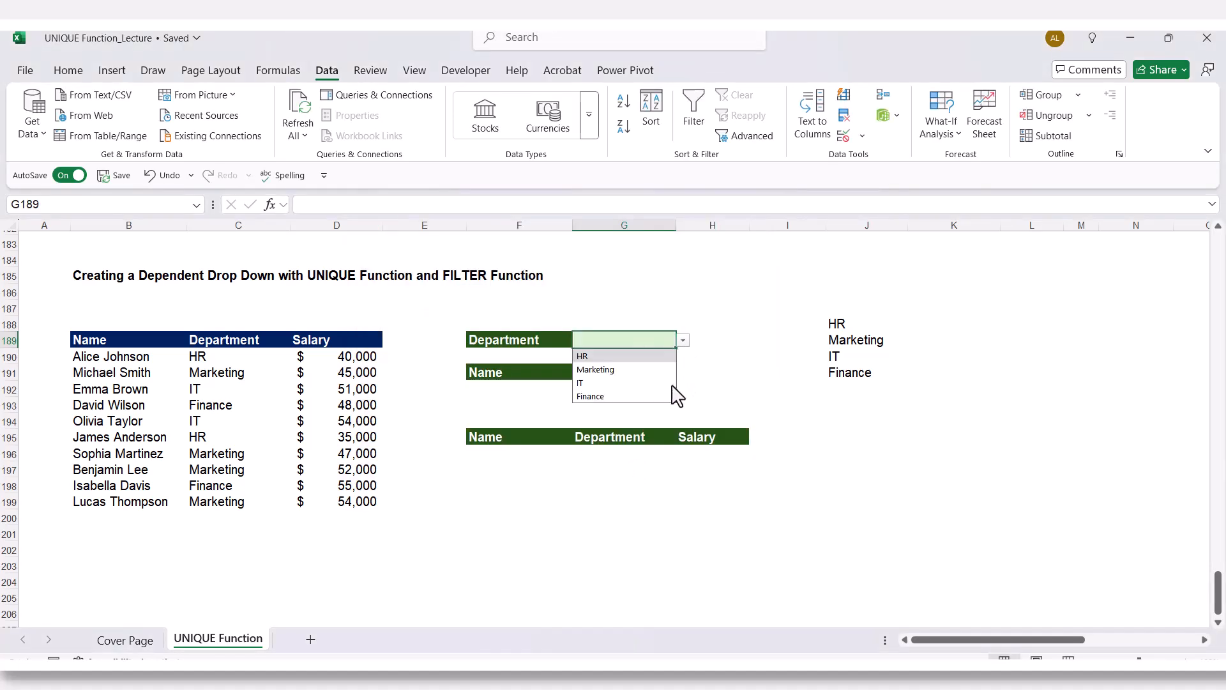
{"action": "left_click", "coordinate": [638, 356]}
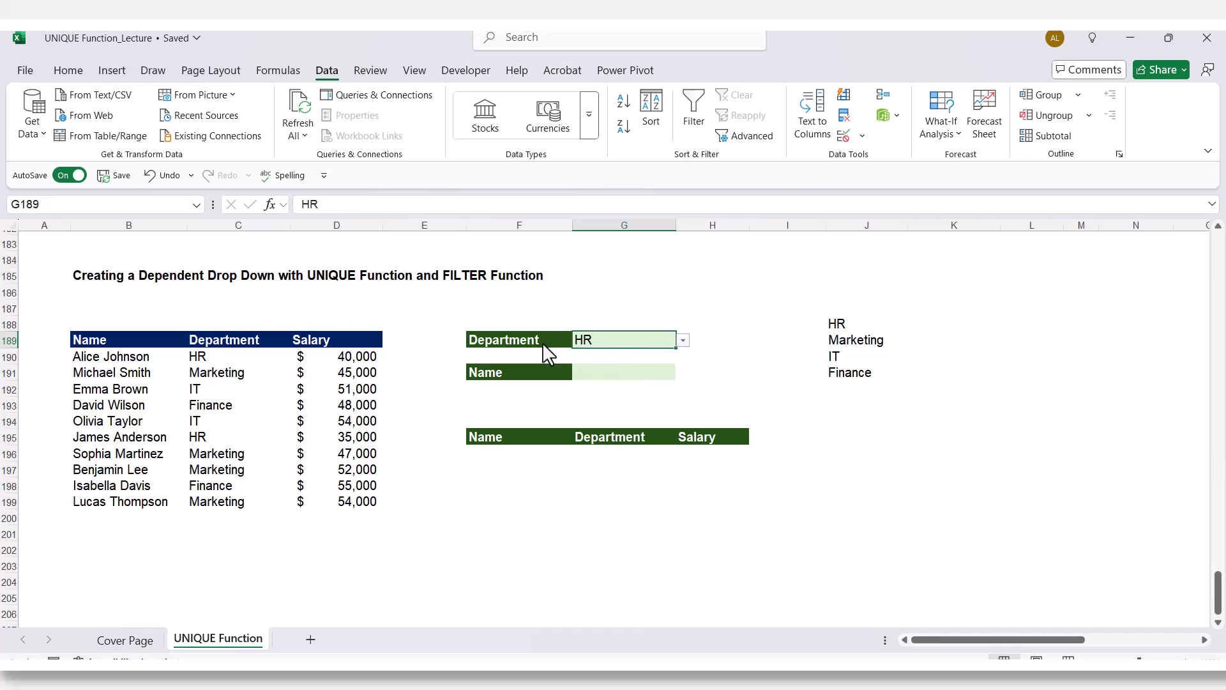
{"action": "left_click", "coordinate": [658, 371]}
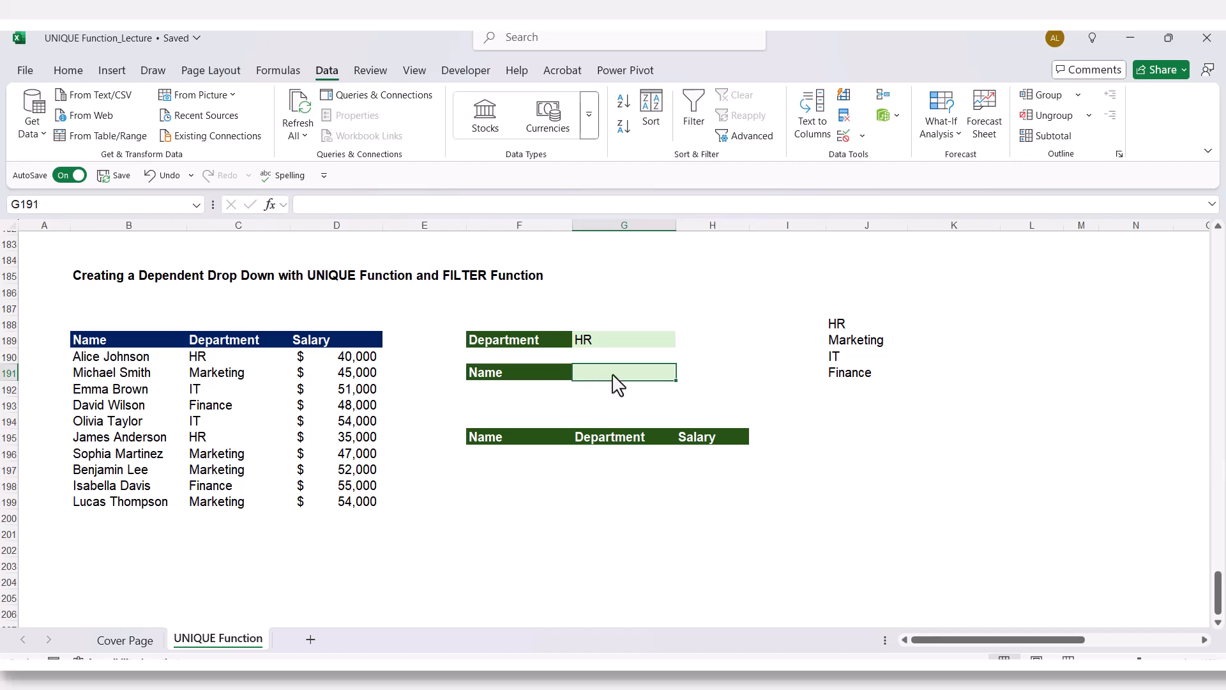
{"action": "left_click", "coordinate": [589, 344]}
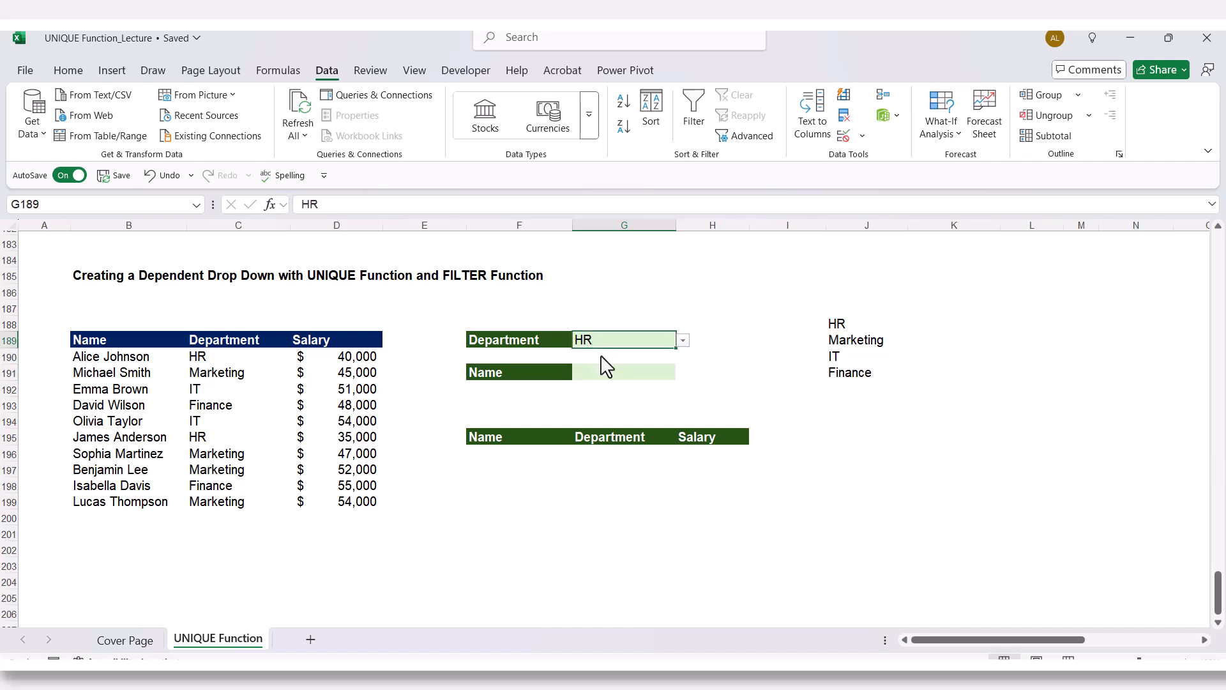
{"action": "left_click", "coordinate": [610, 377]}
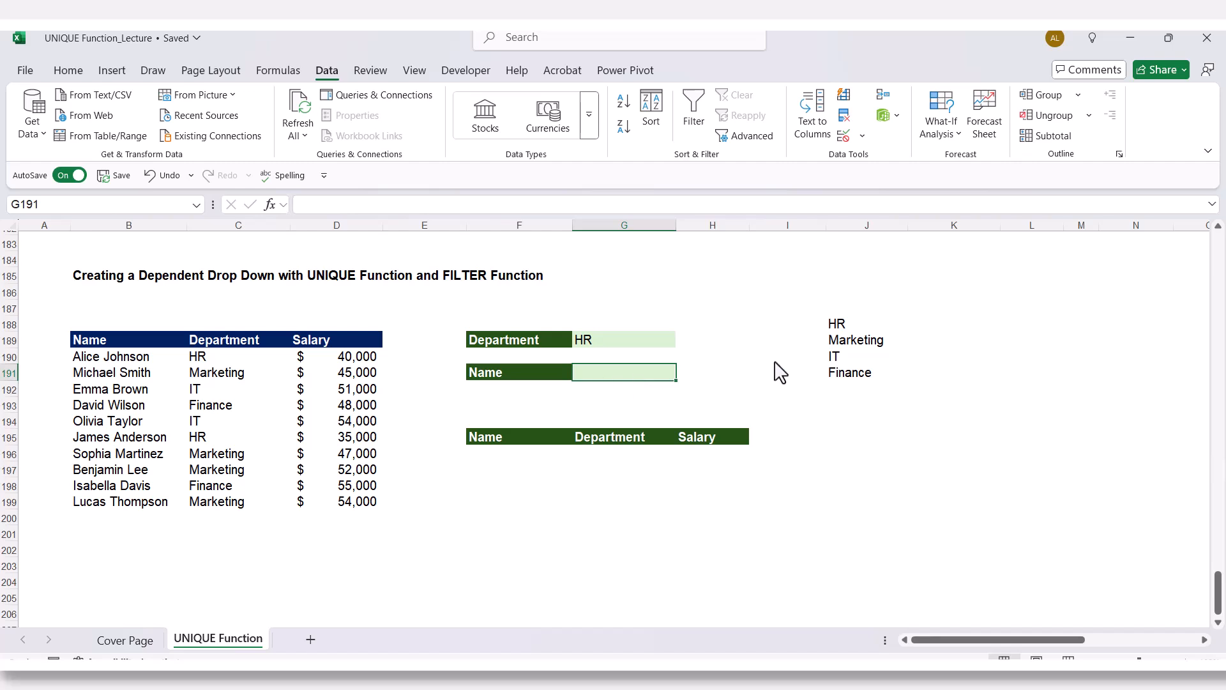
Step: Start a FILTER formula in K188 beside the department list, with the names B190:B199 as its array
{"action": "left_click", "coordinate": [965, 324]}
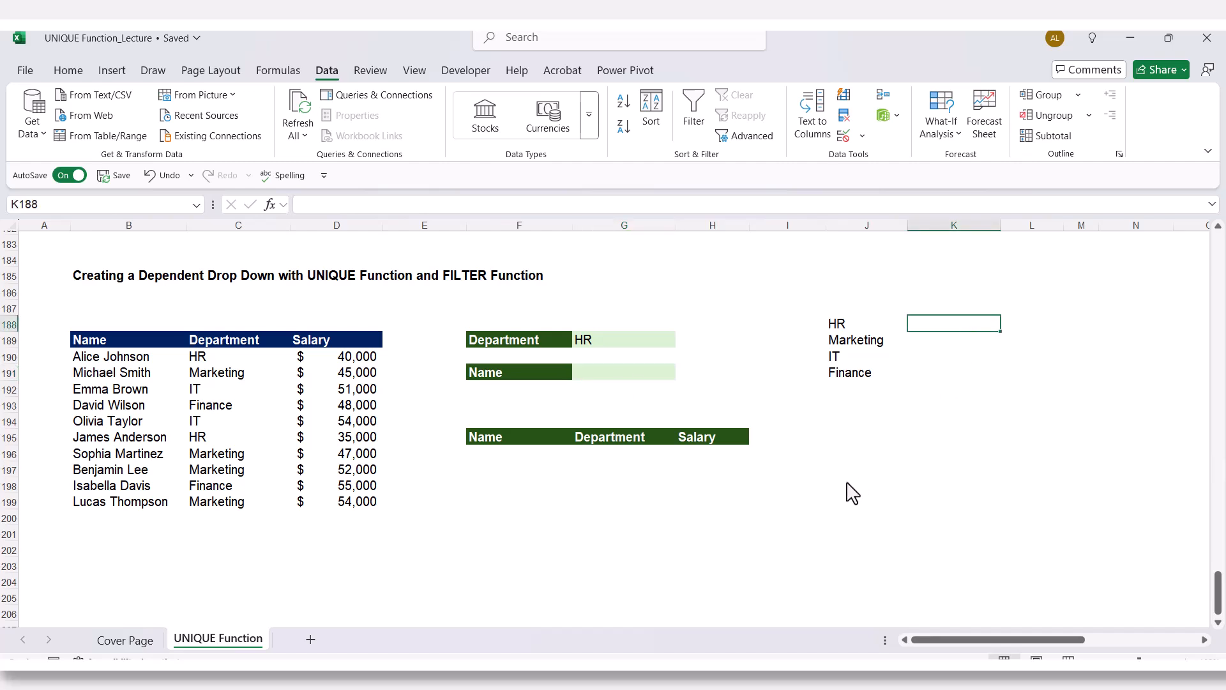
{"action": "type", "text": "="}
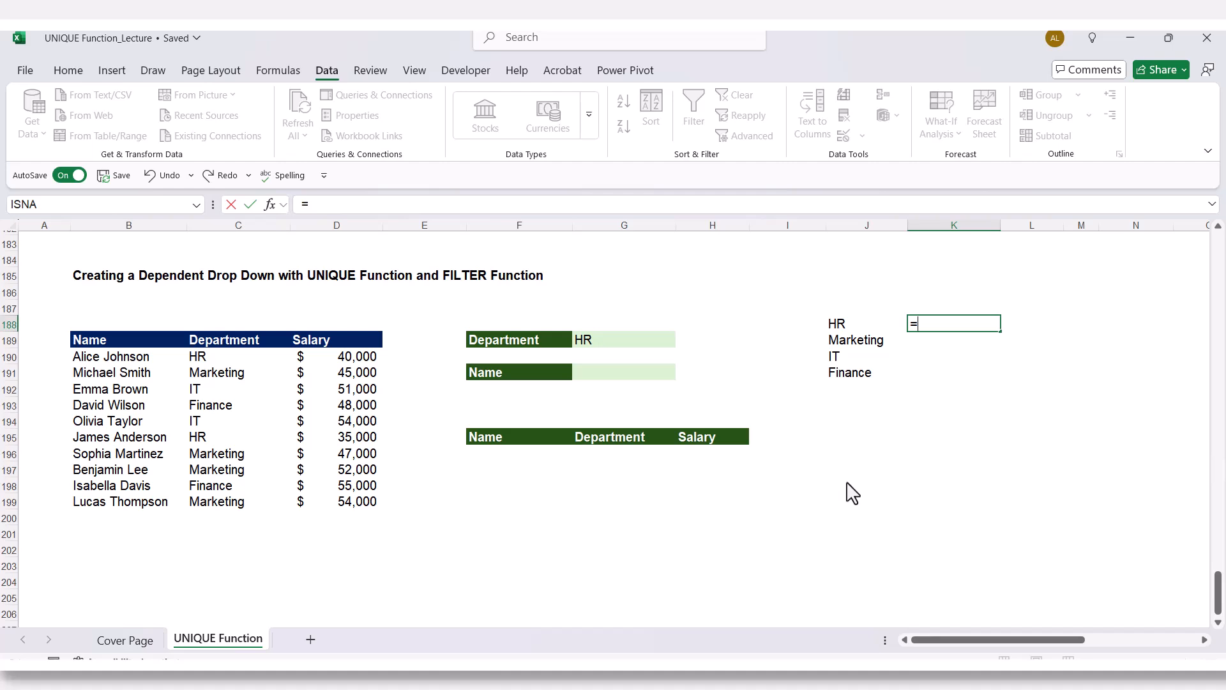
{"action": "type", "text": "fil"}
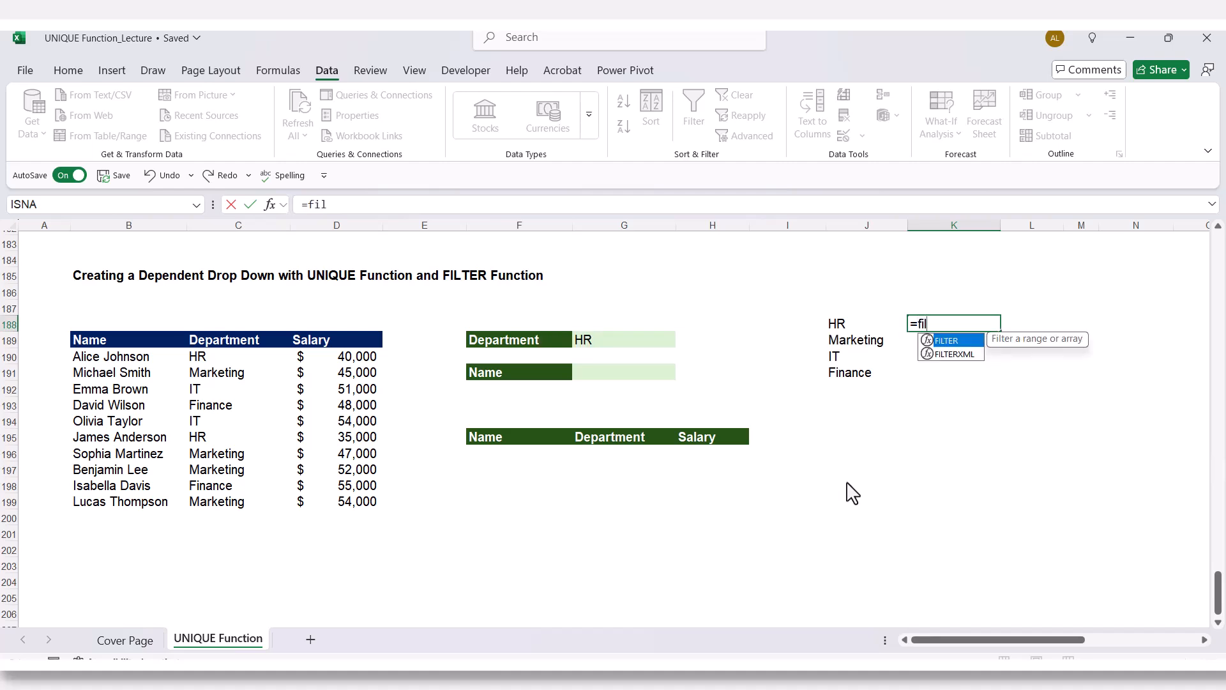
{"action": "type", "text": "t"}
{"action": "key", "text": "Tab"}
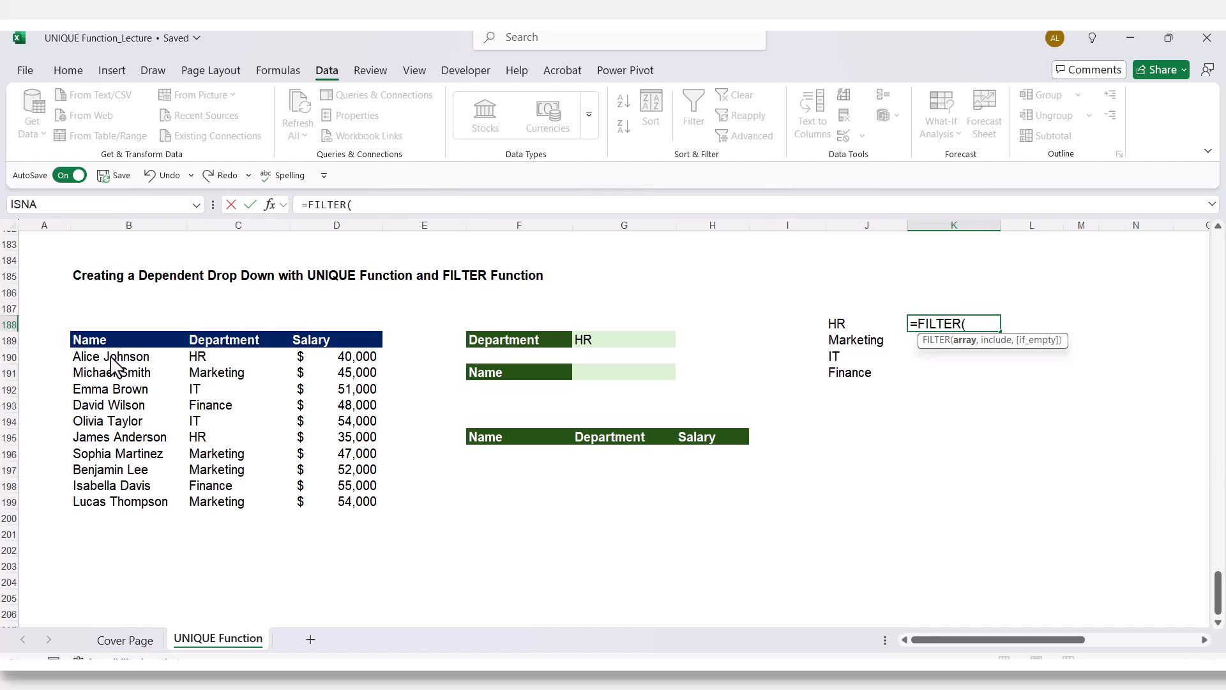
{"action": "left_click_drag", "start_coordinate": [112, 364], "coordinate": [128, 496]}
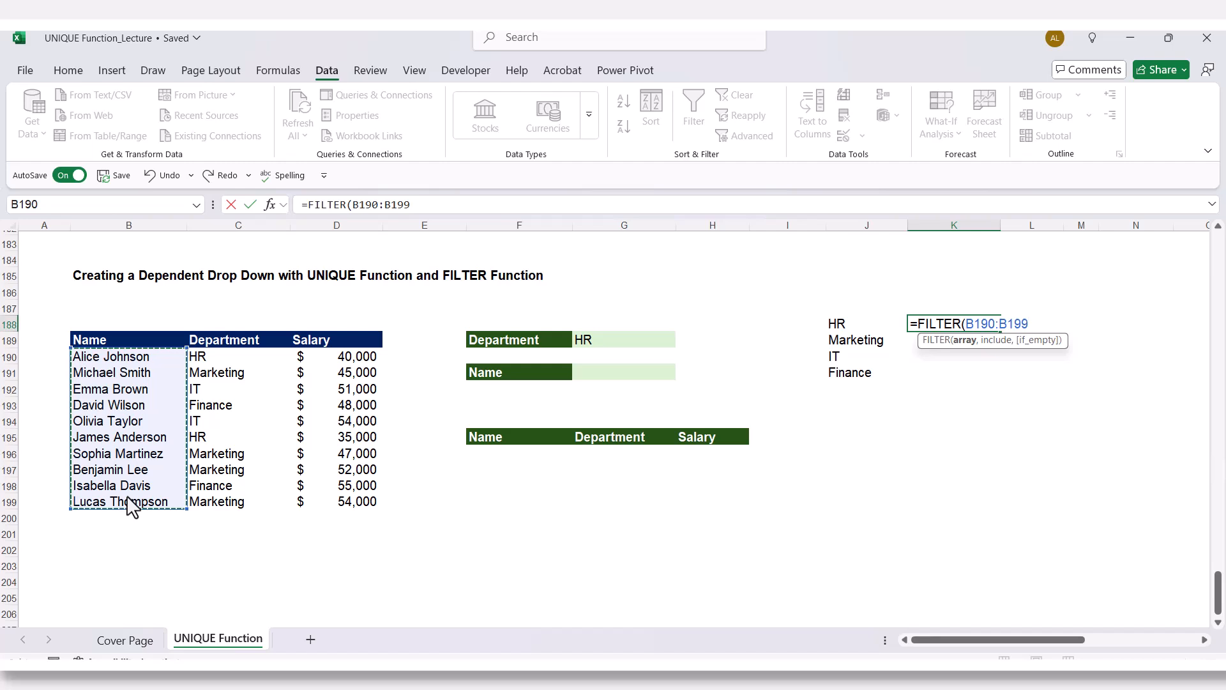
Step: Add the include condition C190:C199=G189 so K188 reads =FILTER(B190:B199,C190:C199=G189), and commit the formula
{"action": "type", "text": ","}
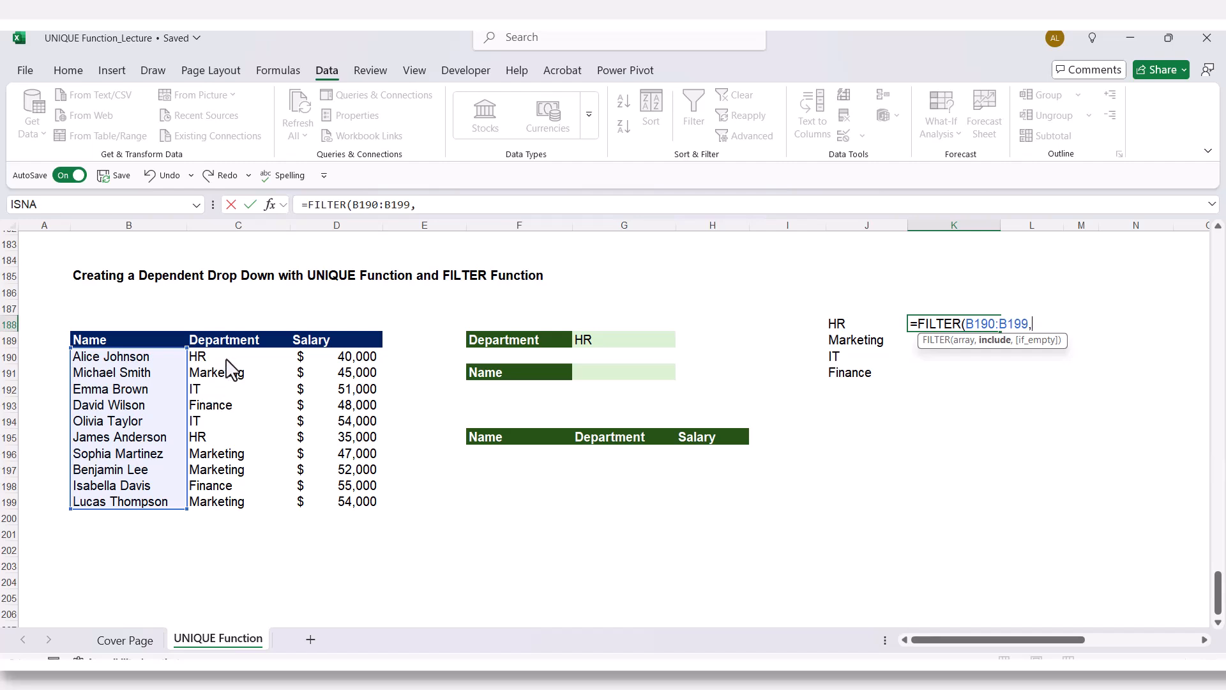
{"action": "left_click_drag", "start_coordinate": [230, 358], "coordinate": [231, 504]}
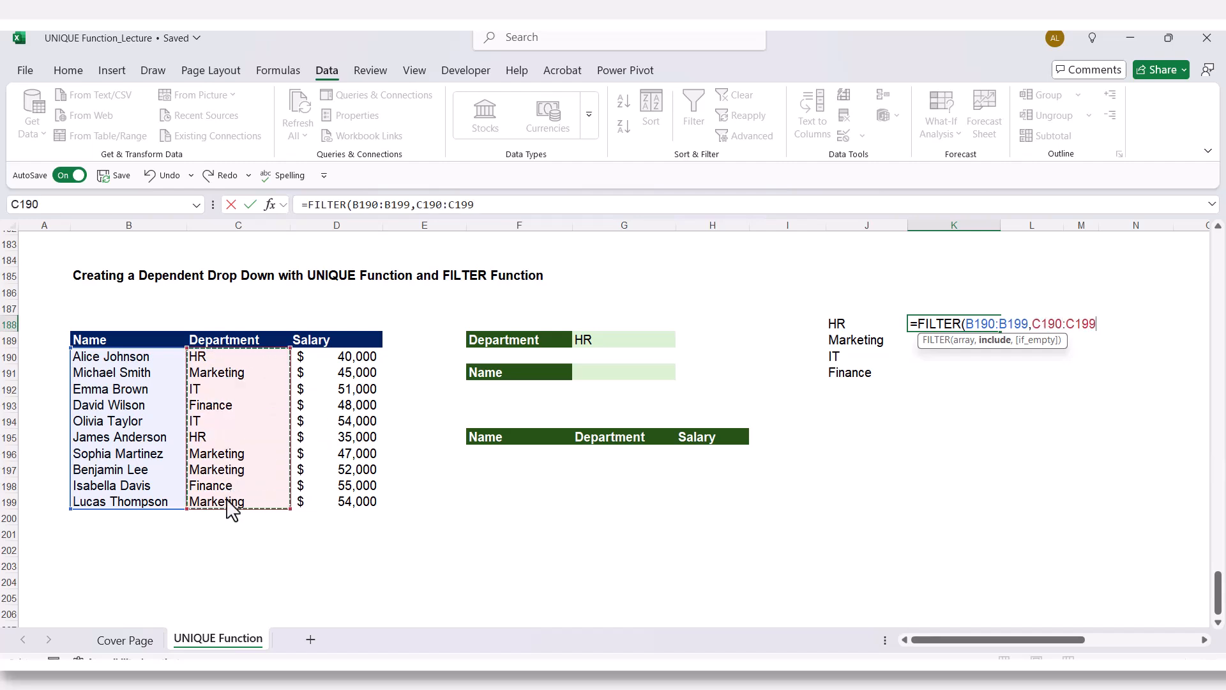
{"action": "type", "text": "="}
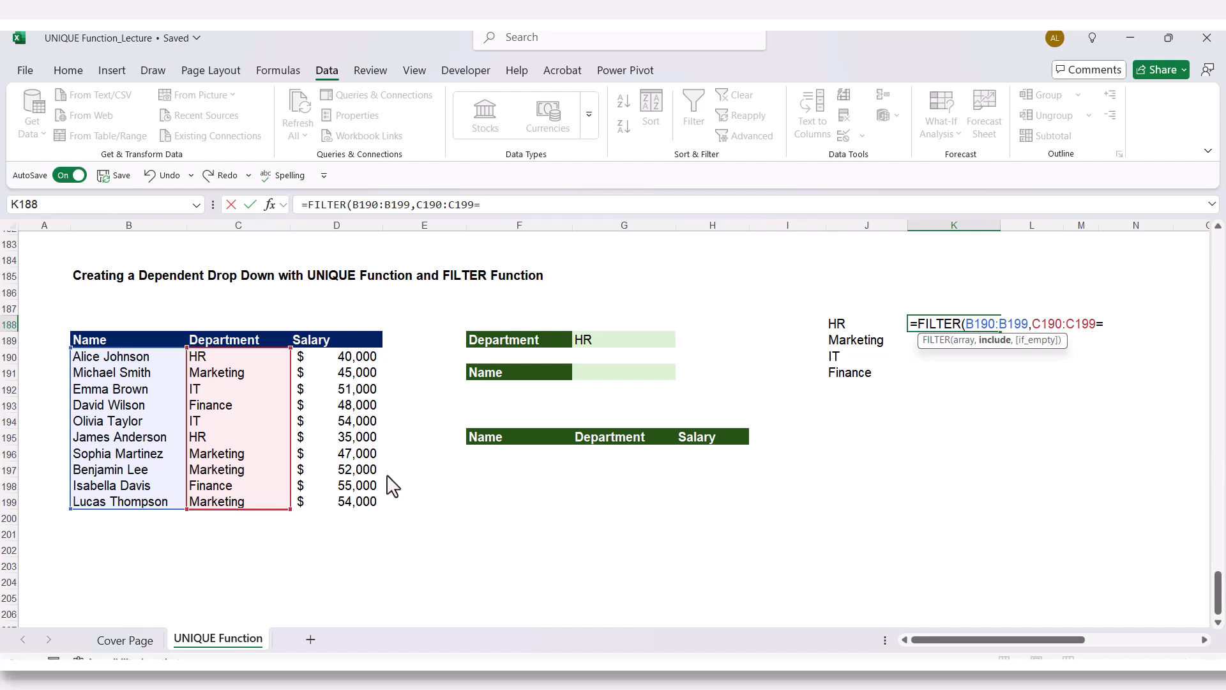
{"action": "left_click", "coordinate": [628, 353]}
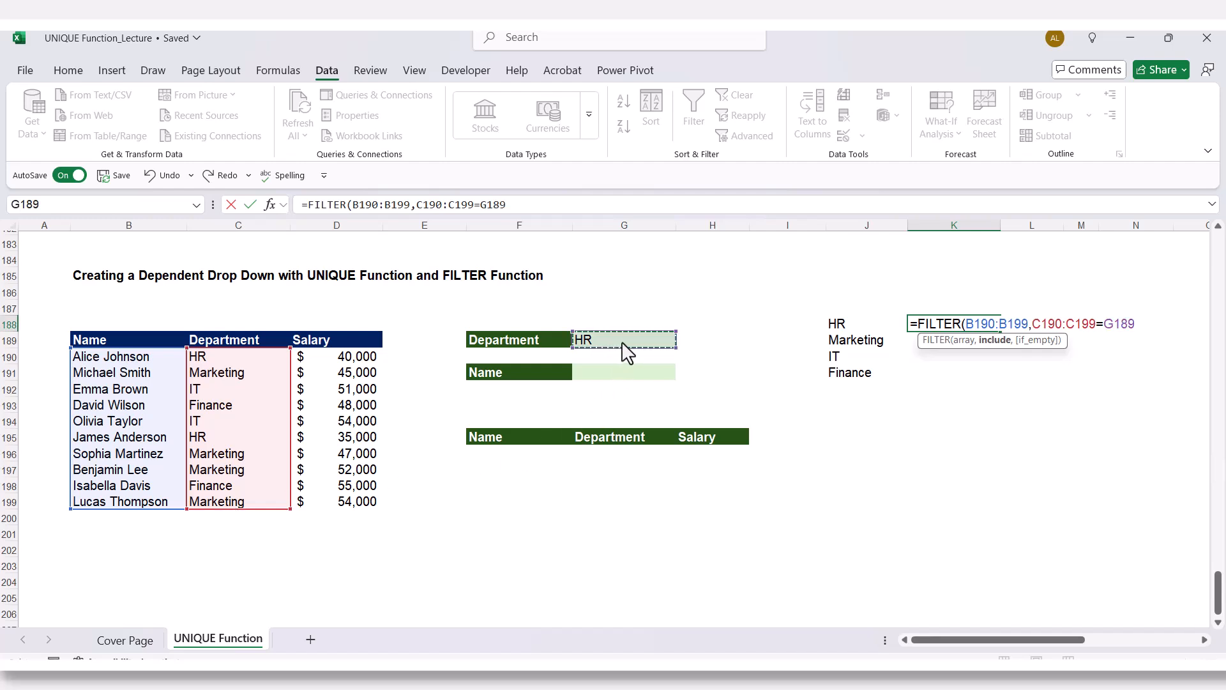
{"action": "type", "text": ")"}
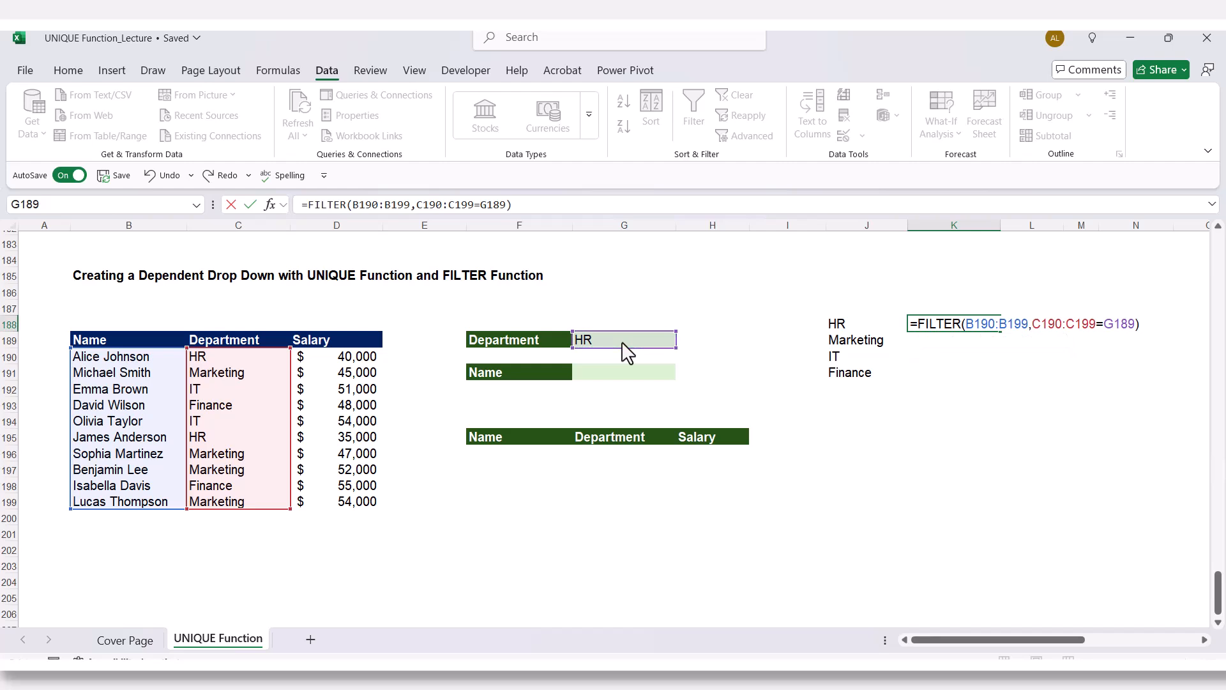
{"action": "key", "text": "Return"}
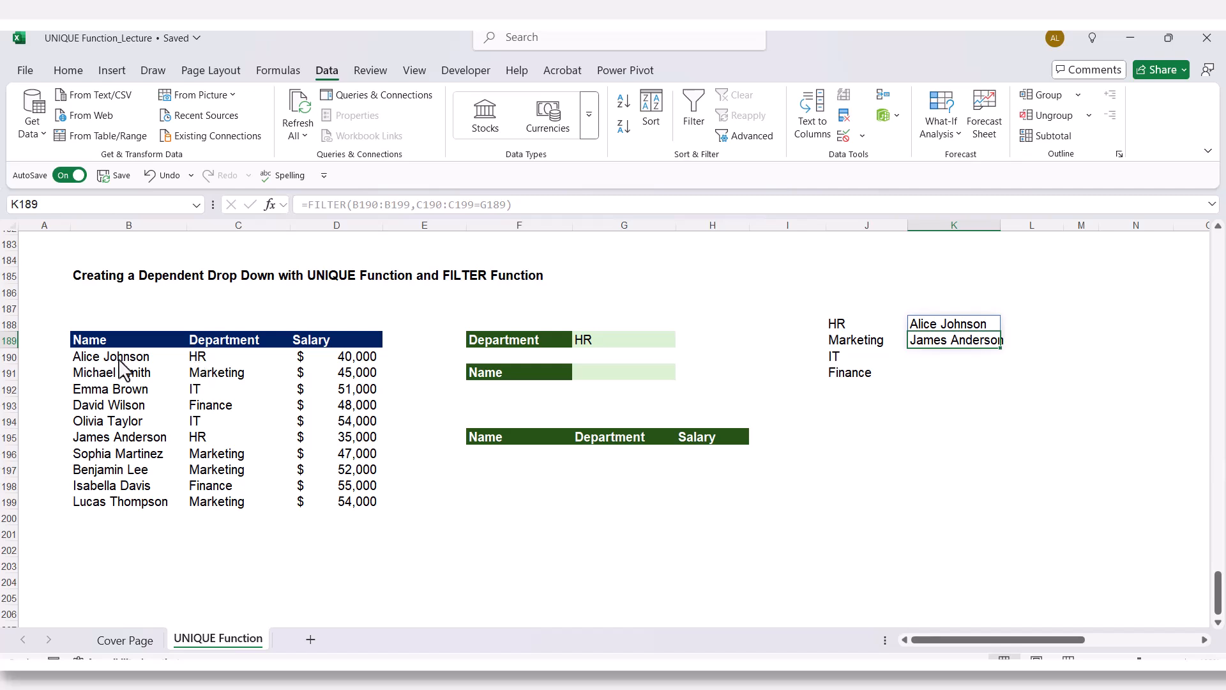
Step: Switch the Department in G189 to IT and check the FILTER results in K188 against the matching rows of the source table
{"action": "left_click", "coordinate": [601, 339]}
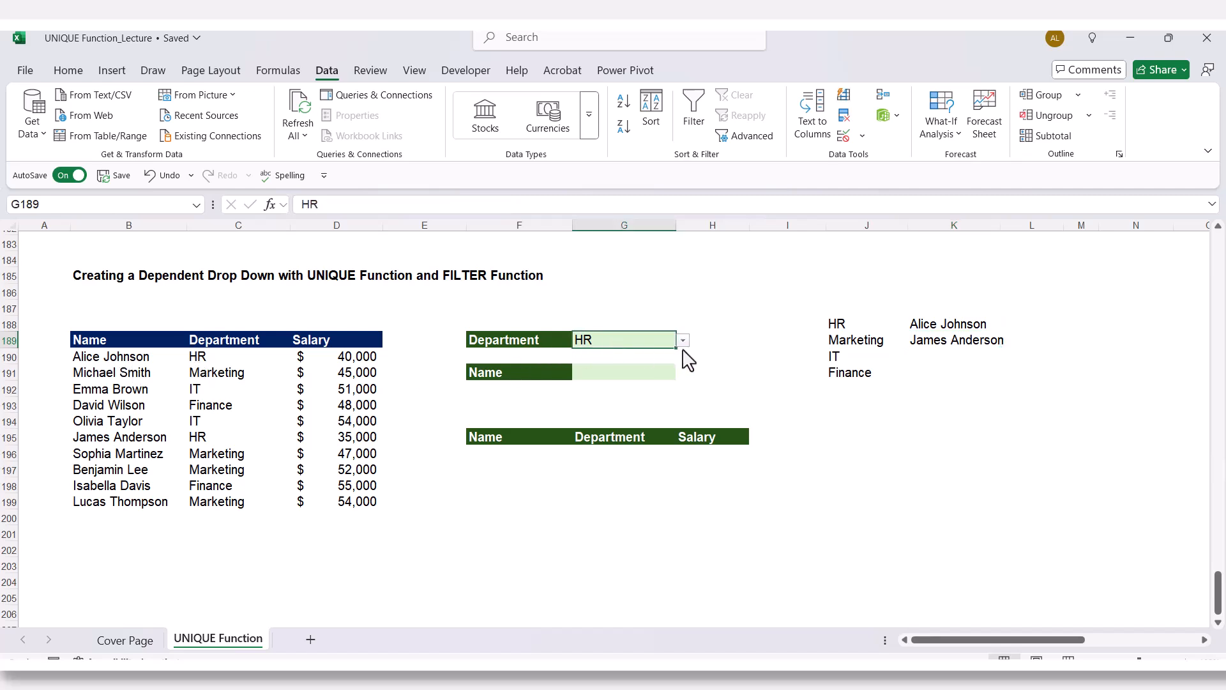
{"action": "left_click", "coordinate": [684, 340]}
{"action": "left_click", "coordinate": [642, 386]}
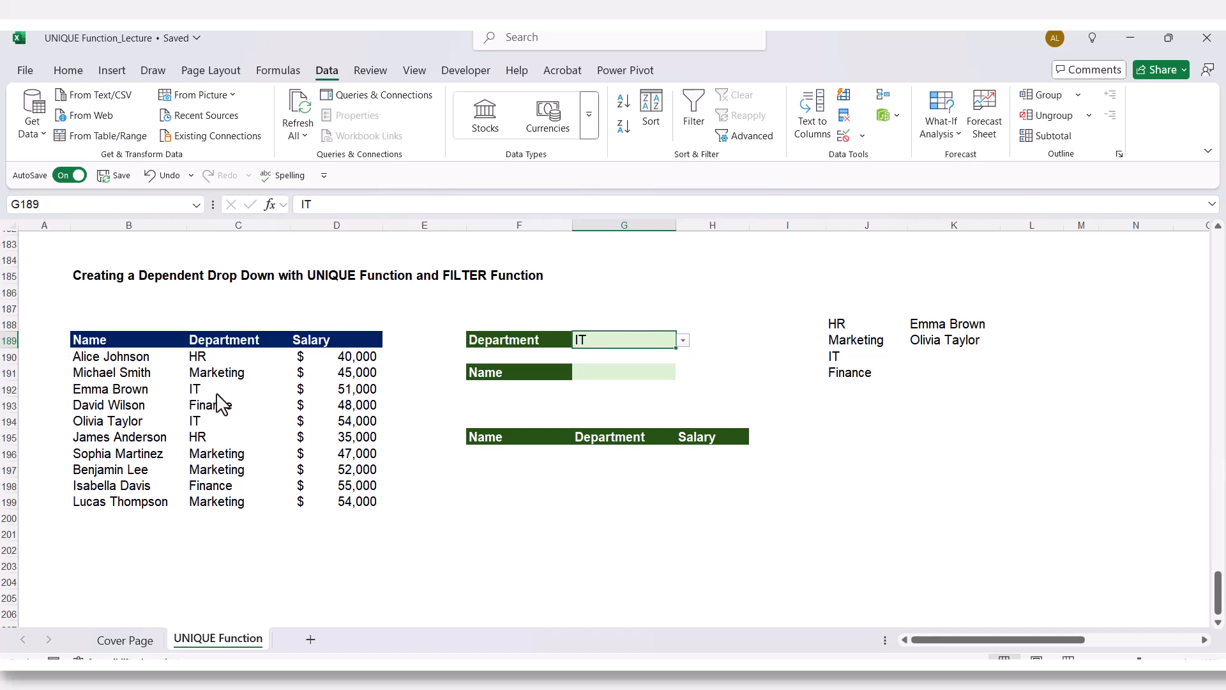
{"action": "left_click", "coordinate": [125, 426]}
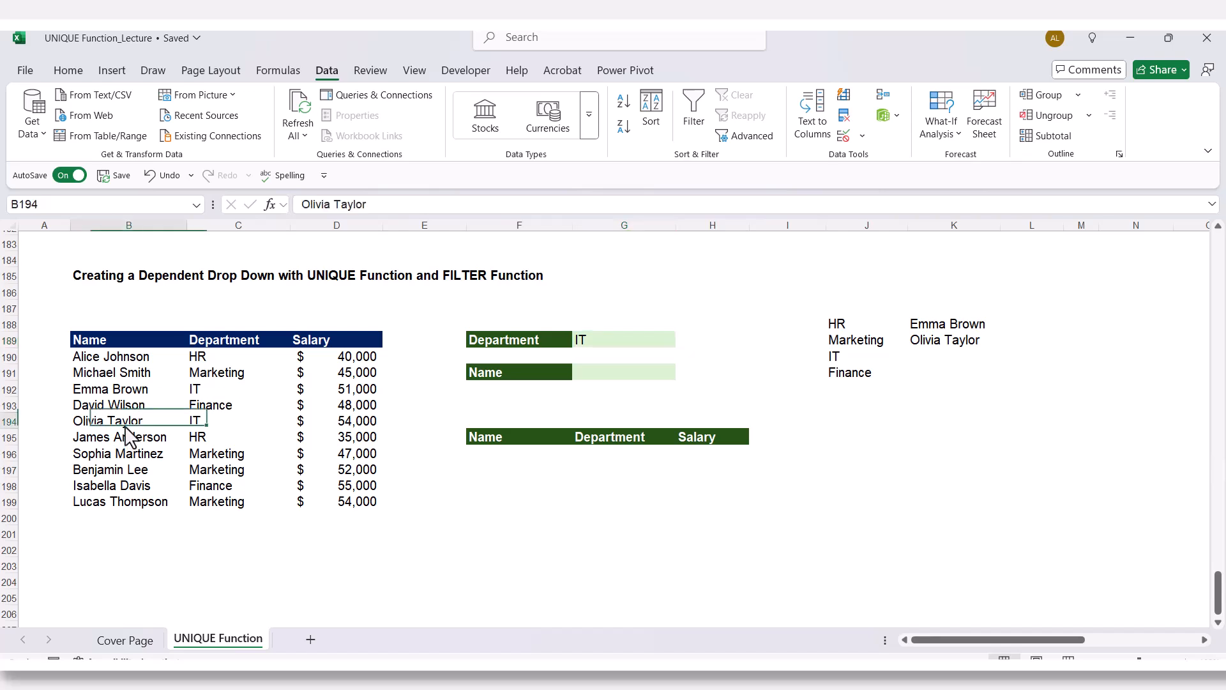
{"action": "left_click", "coordinate": [954, 329]}
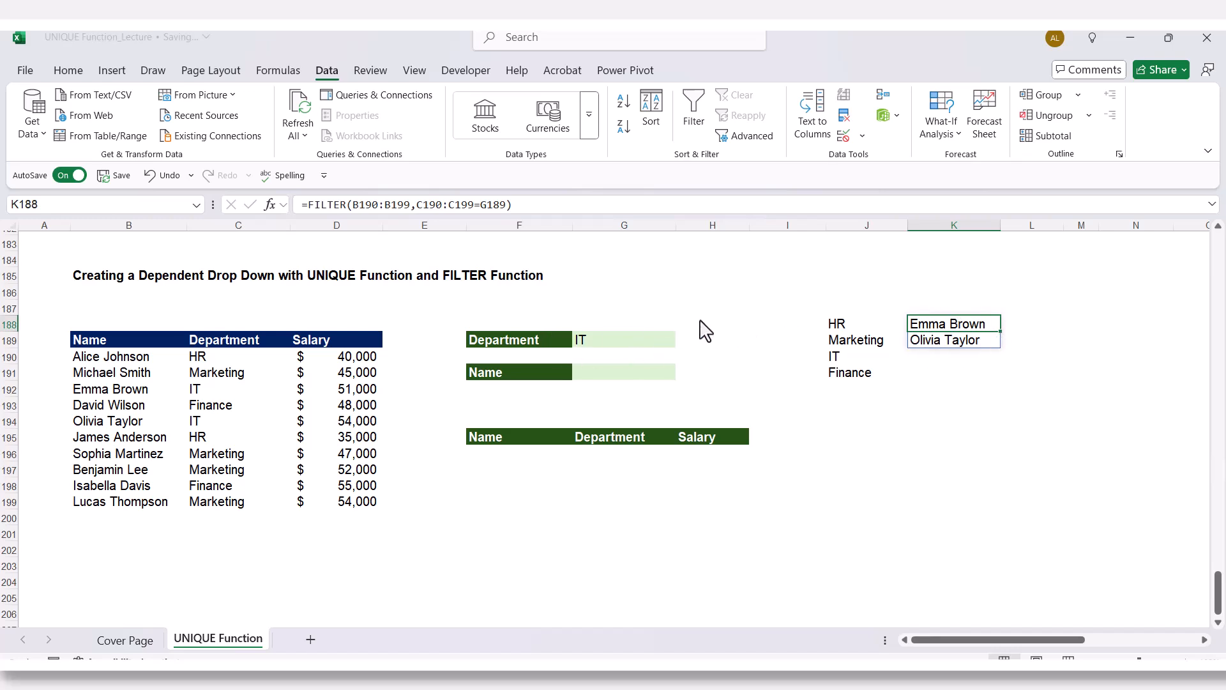
{"action": "left_click", "coordinate": [623, 354]}
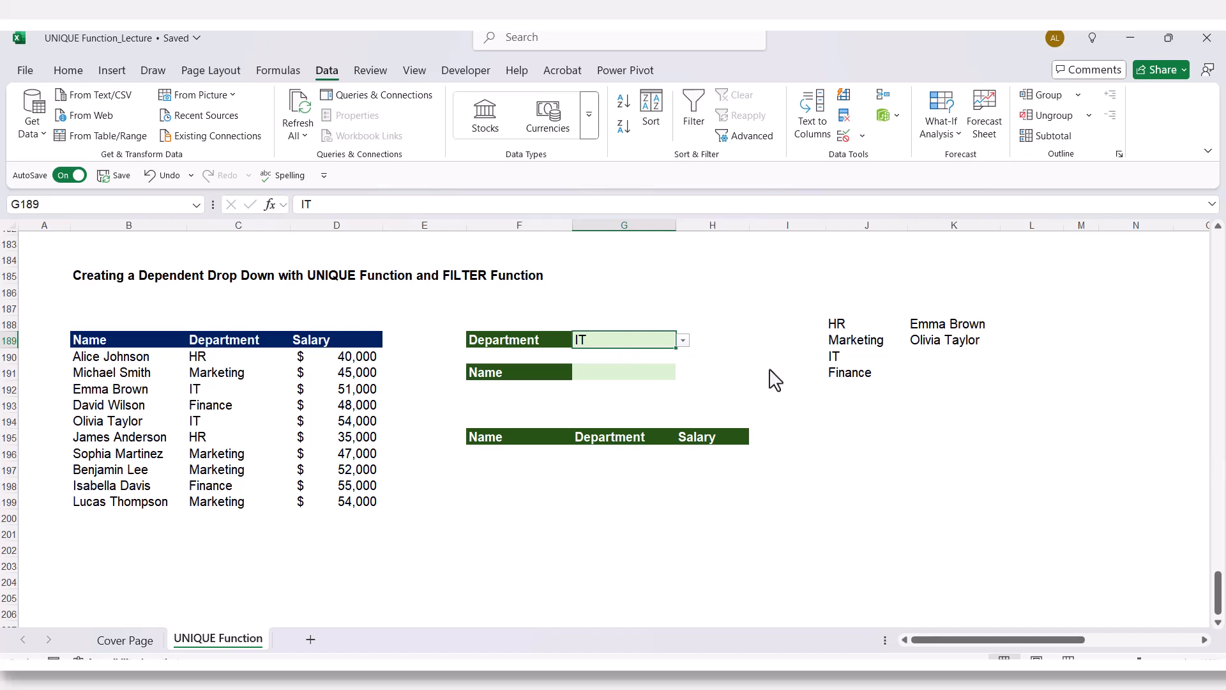
{"action": "left_click", "coordinate": [775, 378]}
Step: Start a data validation rule on the Name input cell G191 that allows a List
{"action": "left_click", "coordinate": [624, 369]}
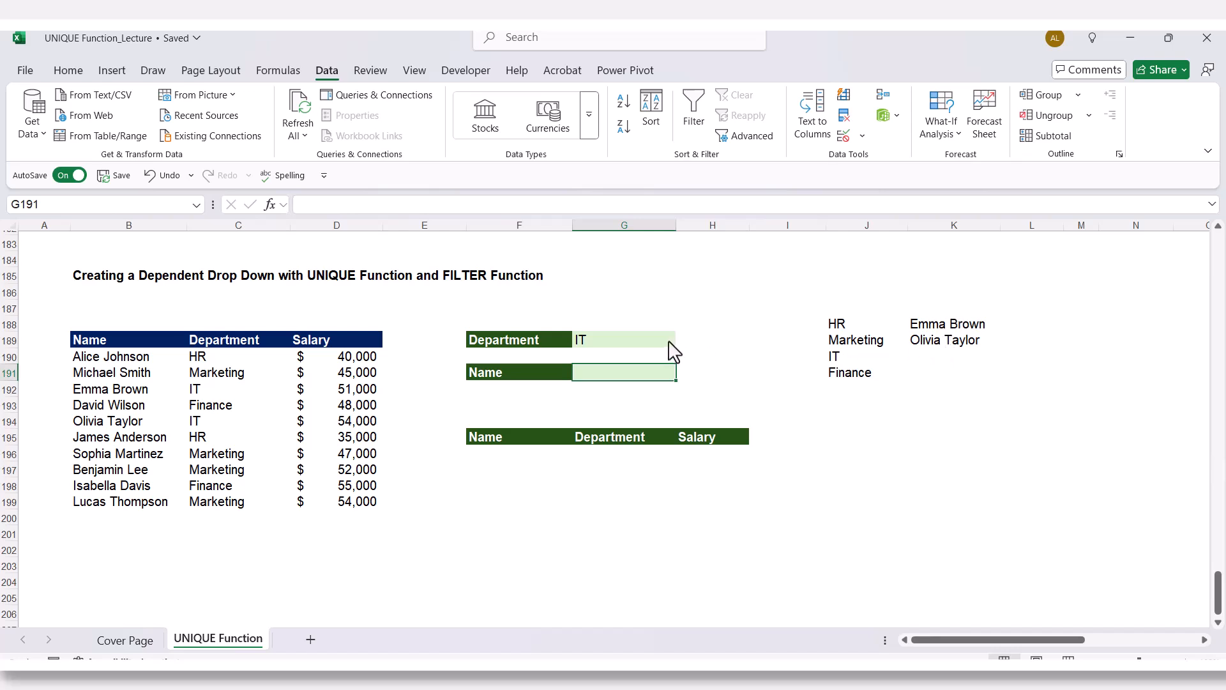
{"action": "left_click", "coordinate": [864, 136]}
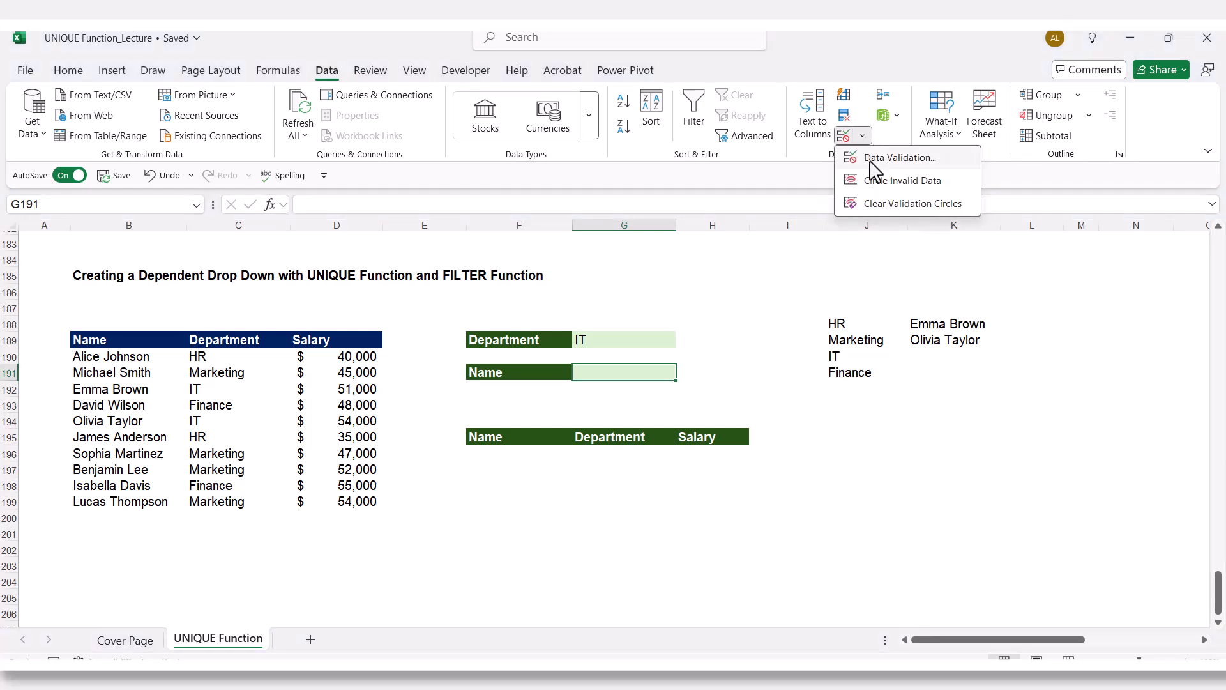
{"action": "left_click", "coordinate": [875, 159]}
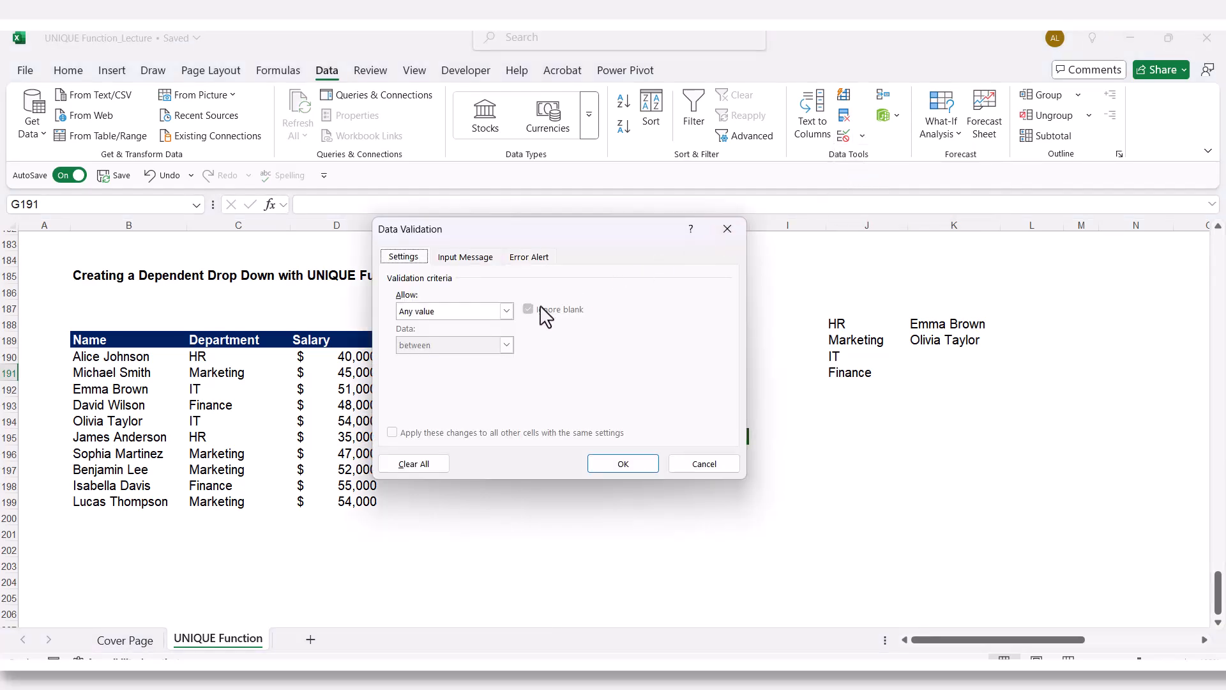
{"action": "left_click", "coordinate": [503, 317]}
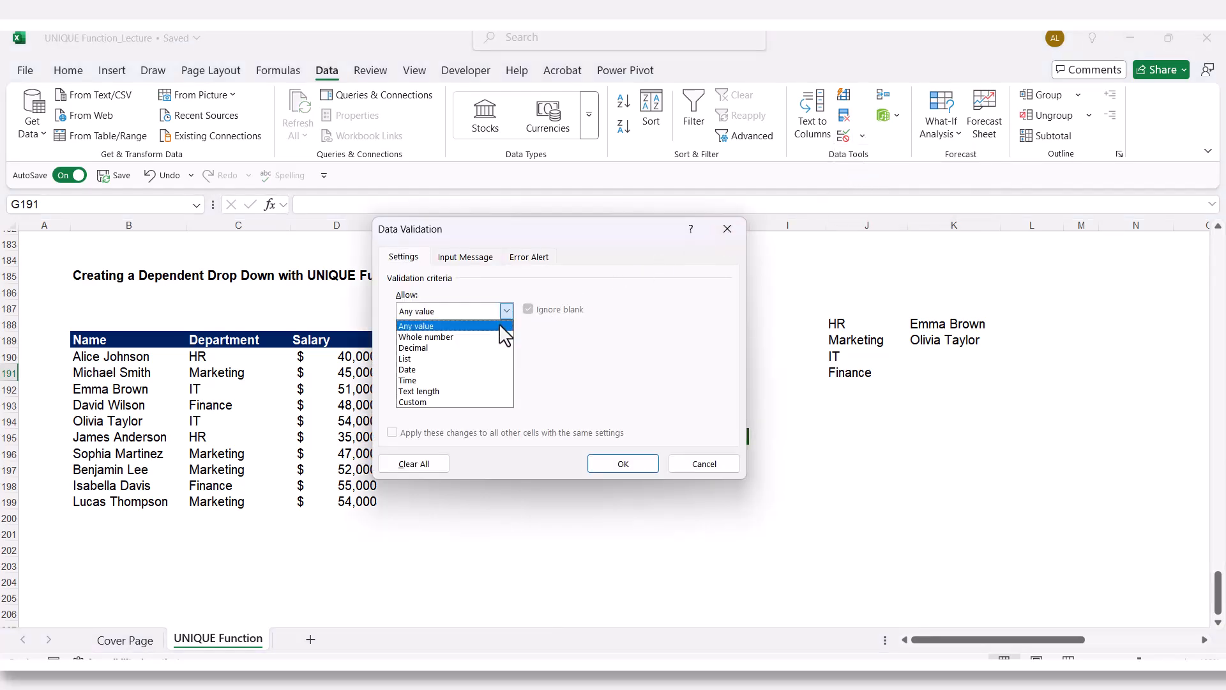
{"action": "left_click", "coordinate": [476, 358]}
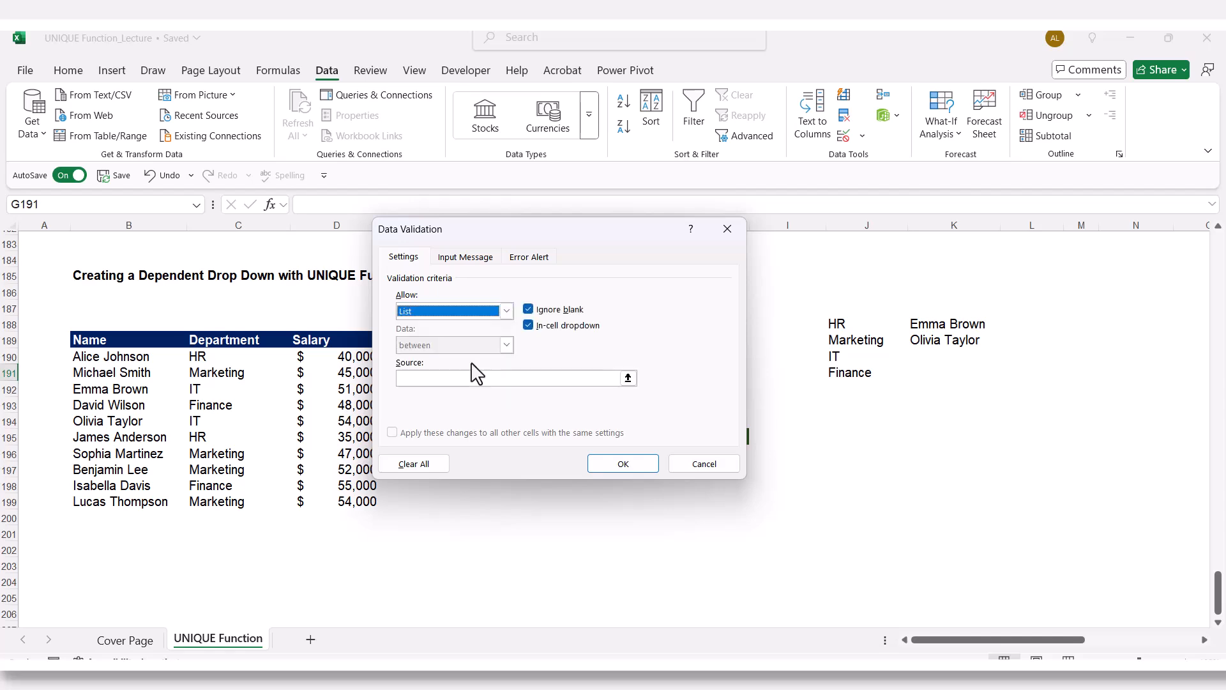
Step: Set the Name list's source to the spilled range =$K$188# and apply the validation to G191
{"action": "left_click", "coordinate": [629, 377]}
{"action": "left_click", "coordinate": [936, 324]}
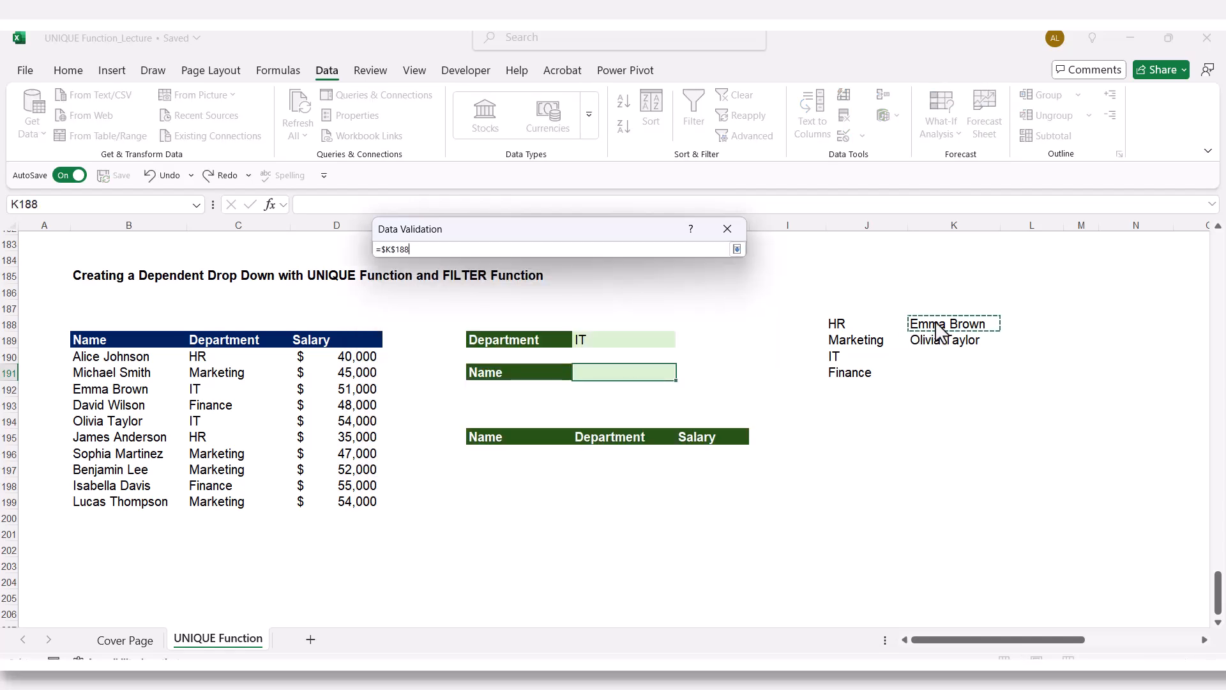
{"action": "left_click", "coordinate": [738, 250]}
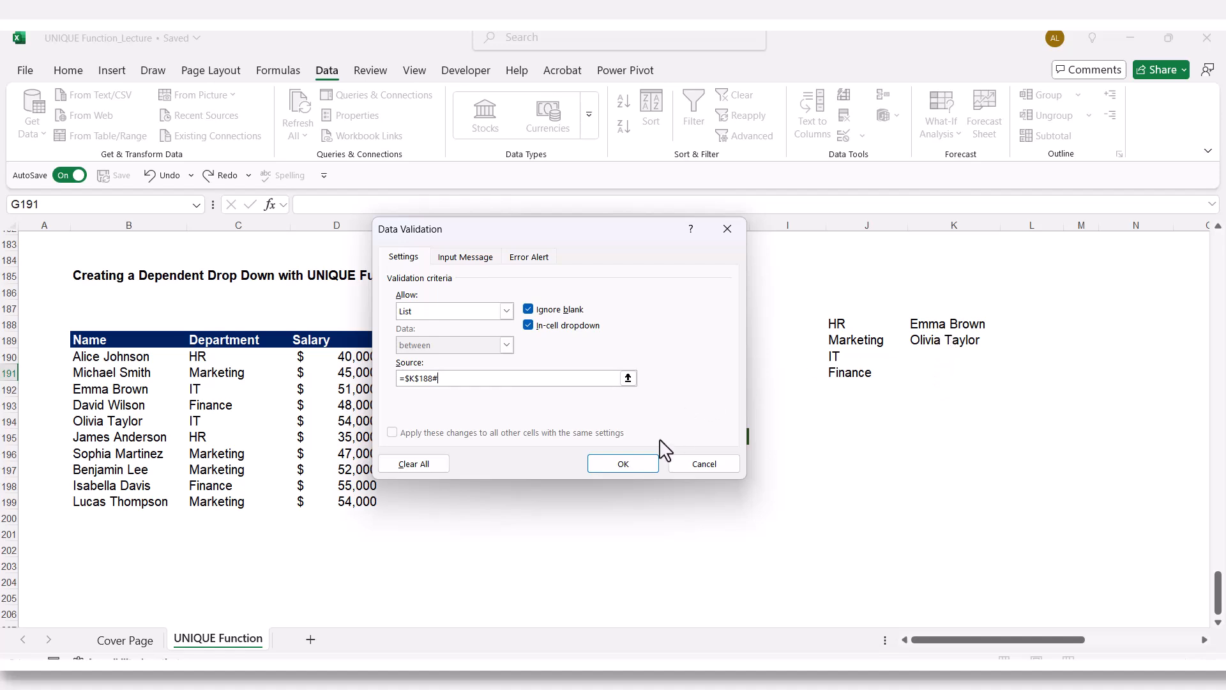
{"action": "left_click", "coordinate": [627, 458]}
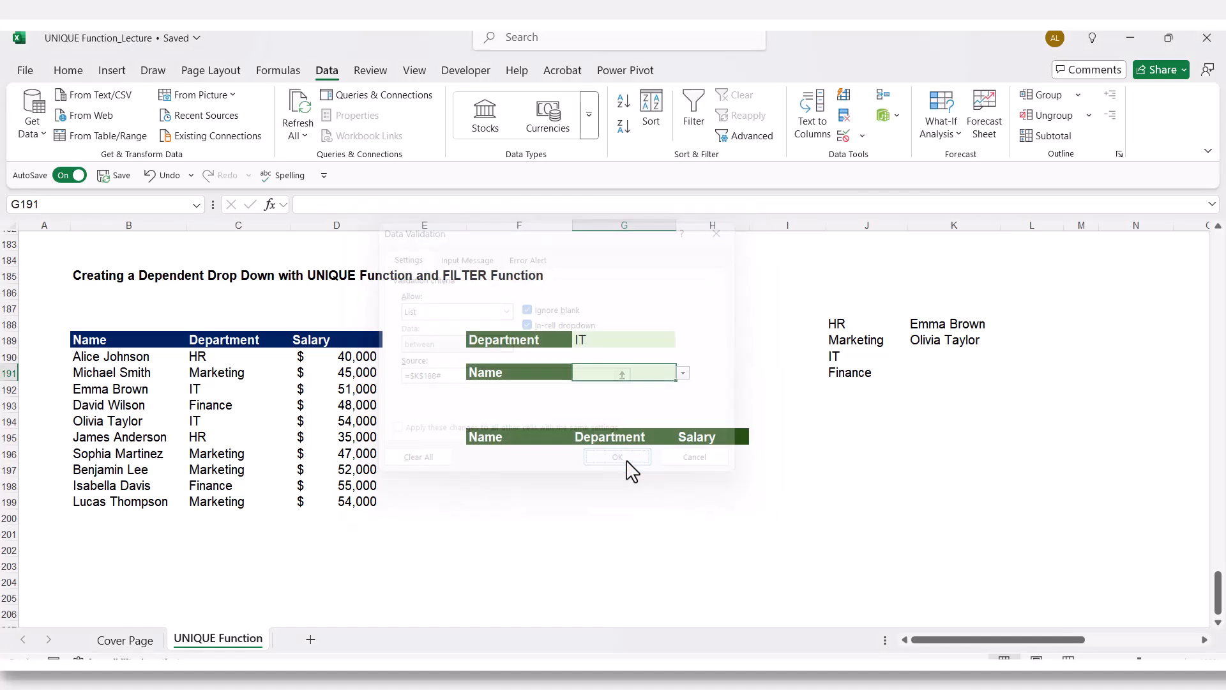
Step: Pick the first employee offered in the Name drop-down in G191 and change the Department in G189 to HR
{"action": "left_click", "coordinate": [684, 374]}
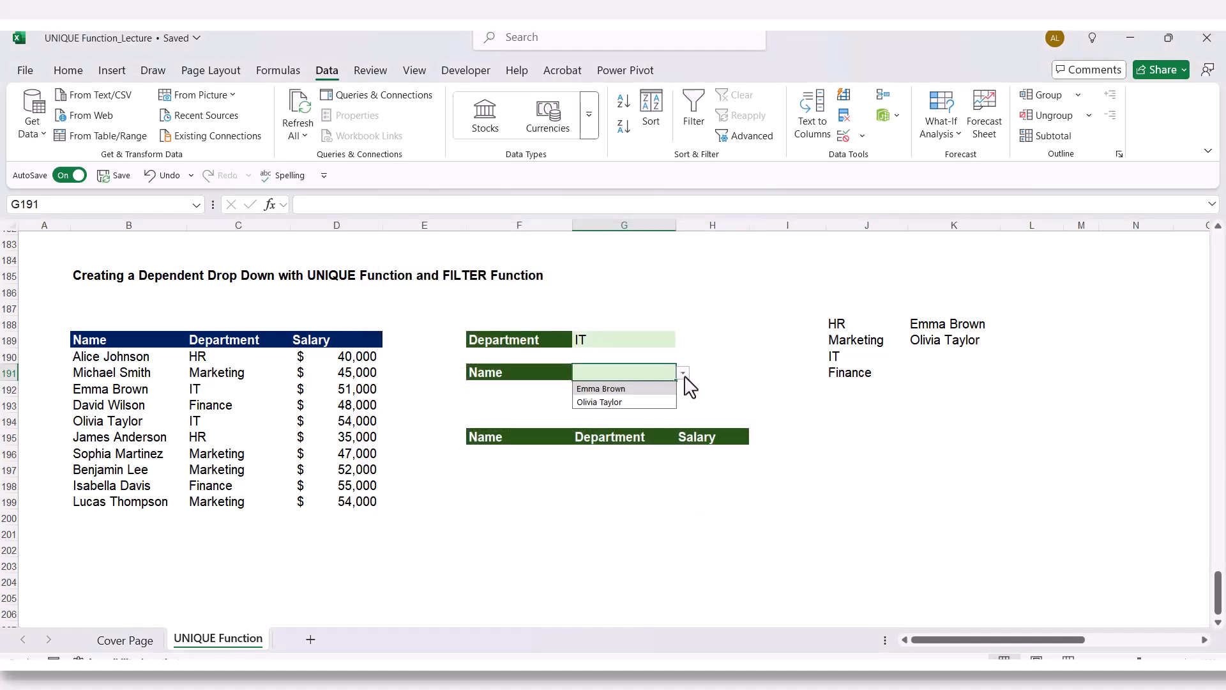
{"action": "left_click", "coordinate": [614, 391]}
{"action": "left_click", "coordinate": [625, 343]}
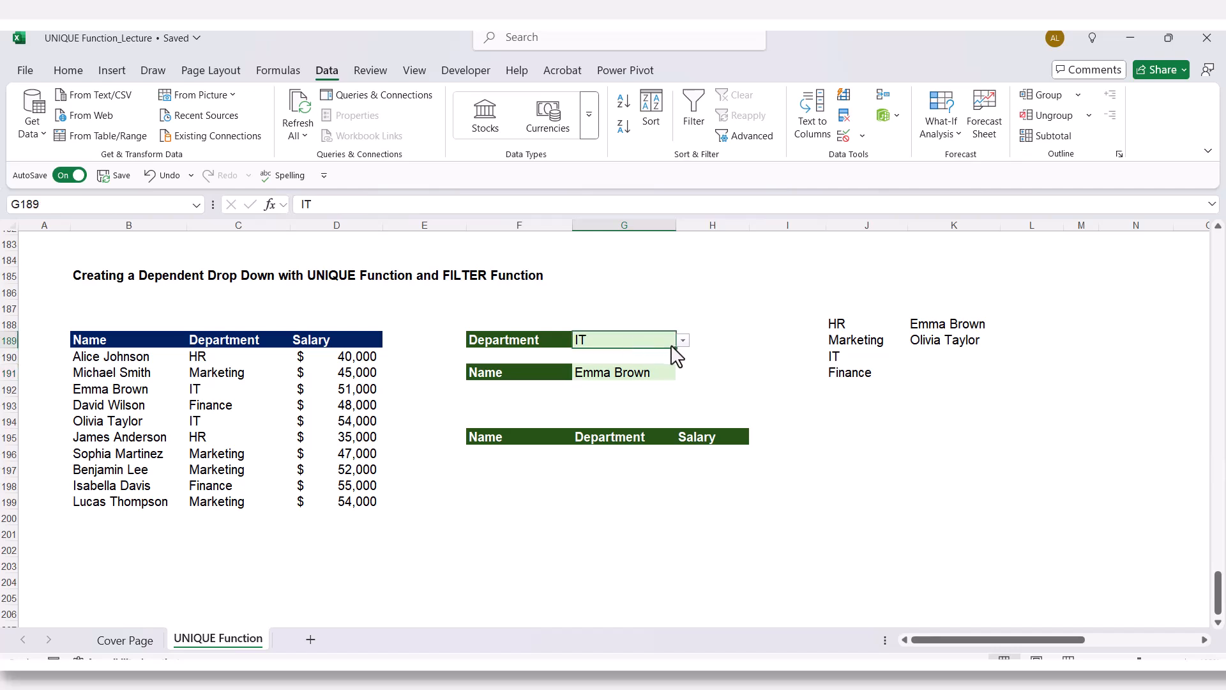
{"action": "left_click", "coordinate": [683, 341]}
{"action": "left_click", "coordinate": [635, 356]}
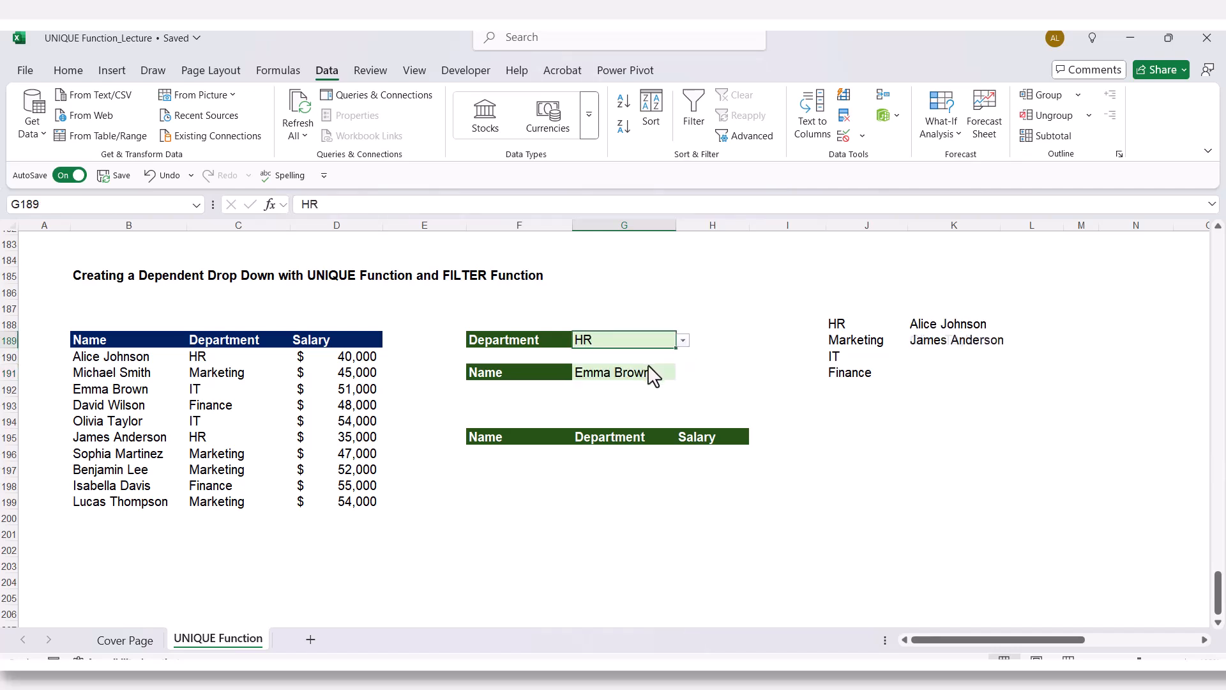
Step: Check which names the G191 drop-down offers for HR and compare the selected Name with the Department in G189
{"action": "left_click", "coordinate": [661, 380]}
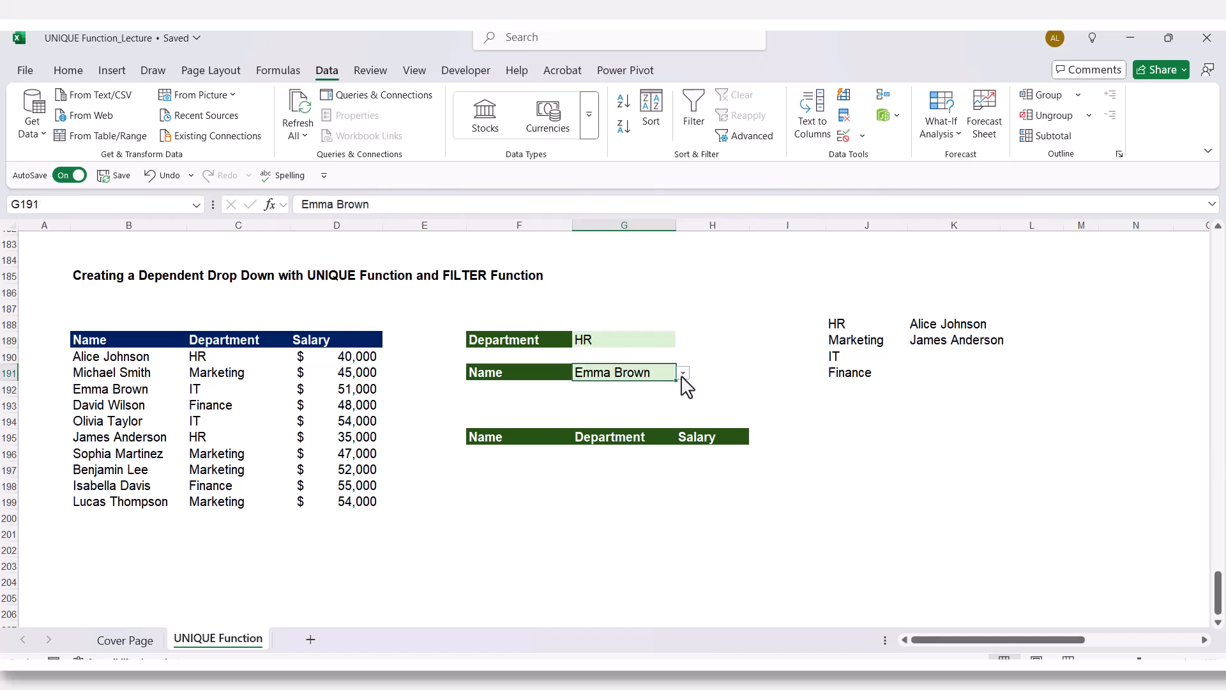
{"action": "left_click", "coordinate": [683, 374]}
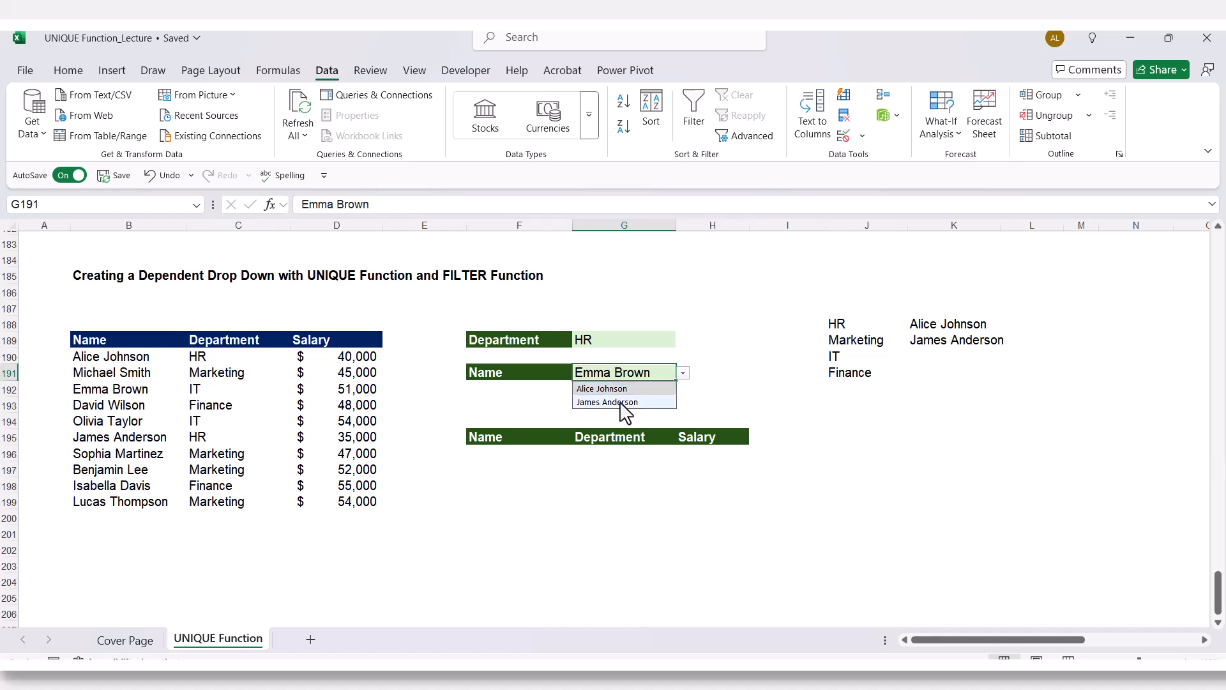
{"action": "left_click", "coordinate": [718, 344]}
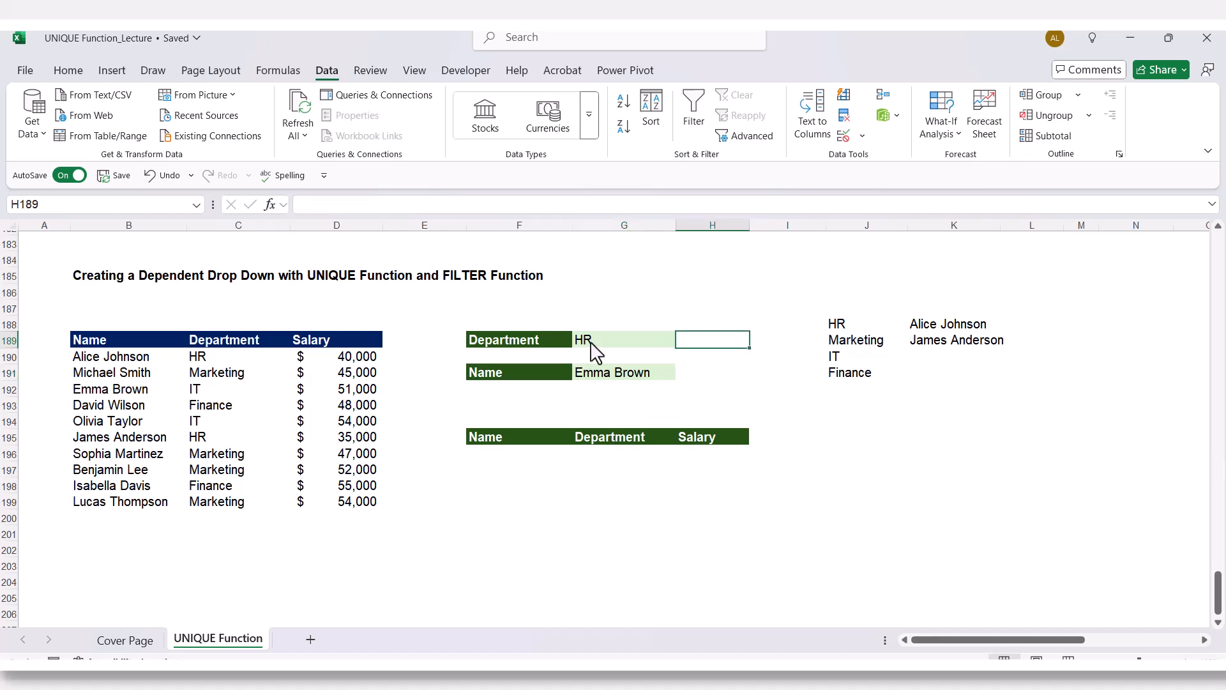
{"action": "left_click", "coordinate": [606, 381]}
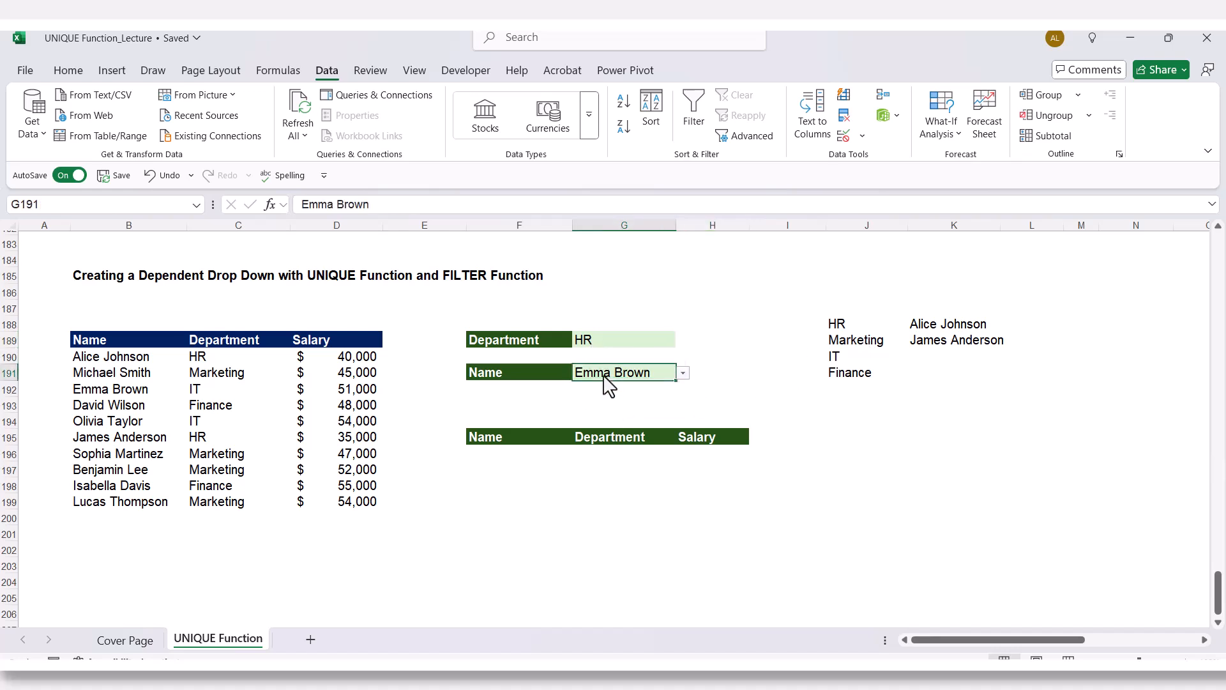
{"action": "left_click", "coordinate": [618, 345]}
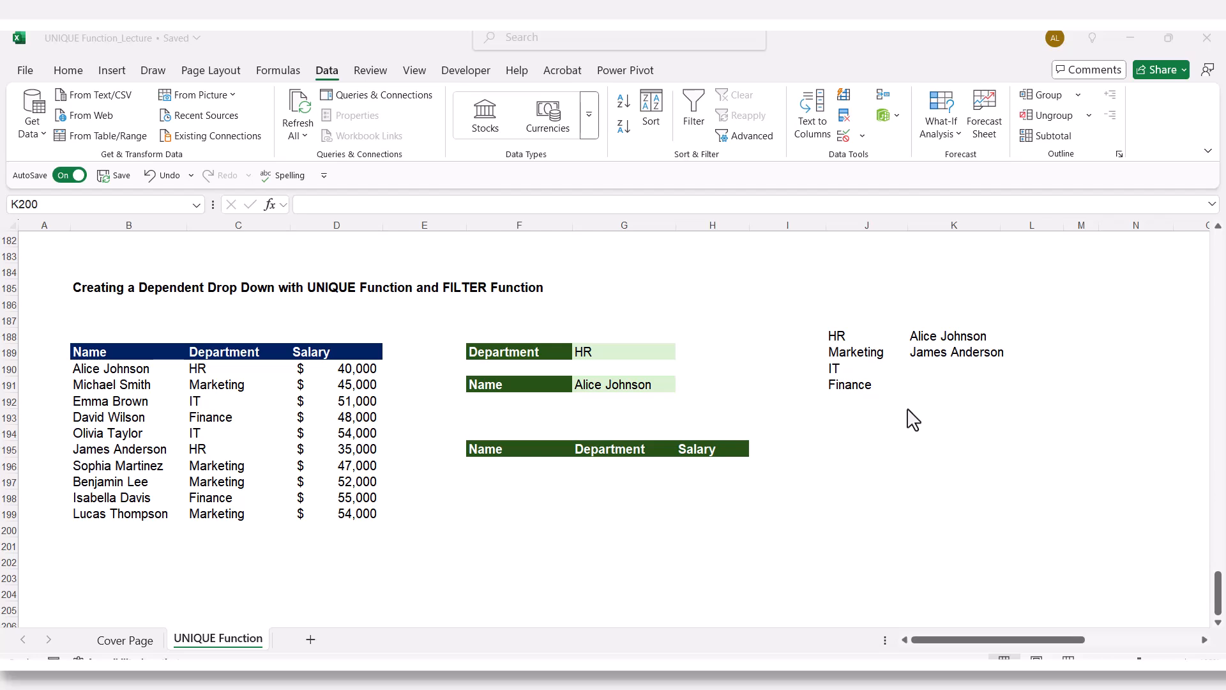
Step: Start a FILTER formula in F196 under the Name header, with the full table B190:D199 as its array
{"action": "left_click", "coordinate": [504, 469]}
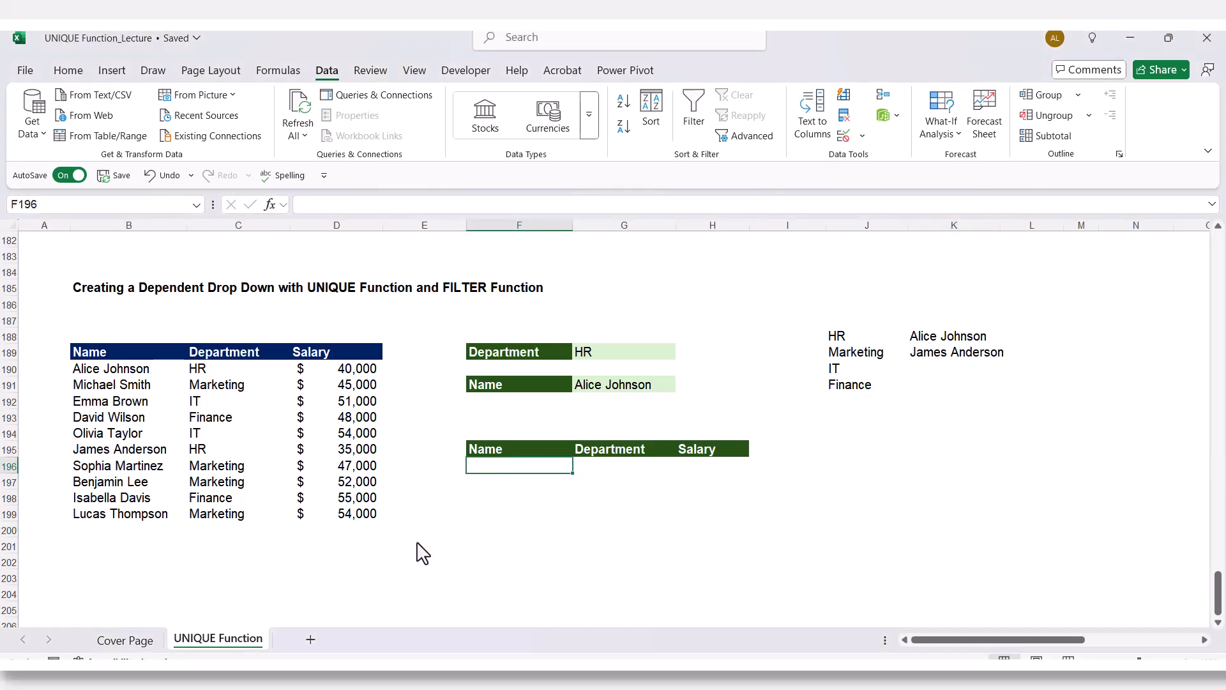
{"action": "type", "text": "="}
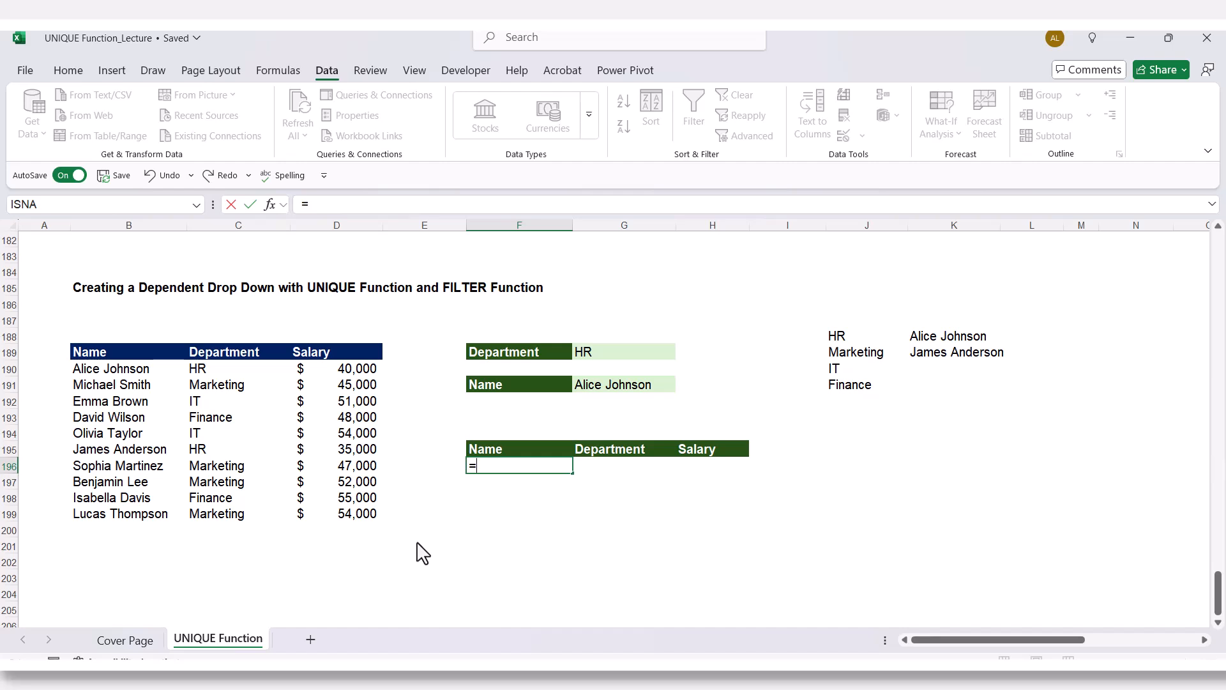
{"action": "type", "text": "fil"}
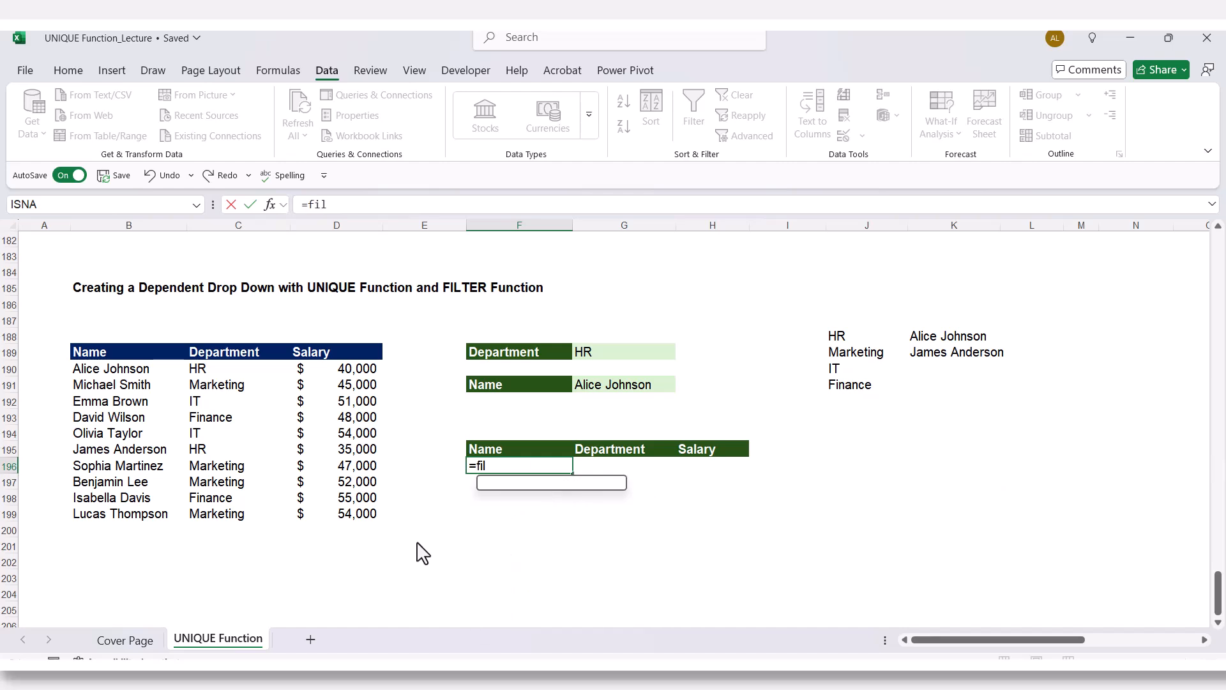
{"action": "key", "text": "Tab"}
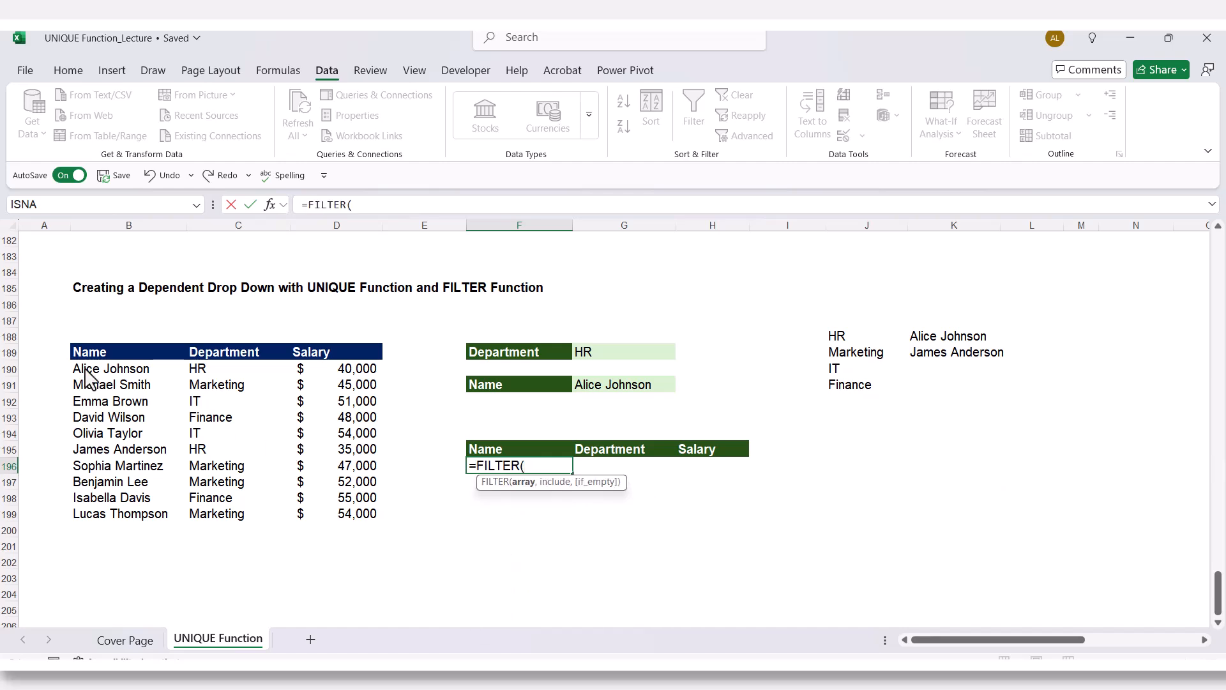
{"action": "left_click_drag", "start_coordinate": [93, 371], "coordinate": [340, 521]}
{"action": "type", "text": ","}
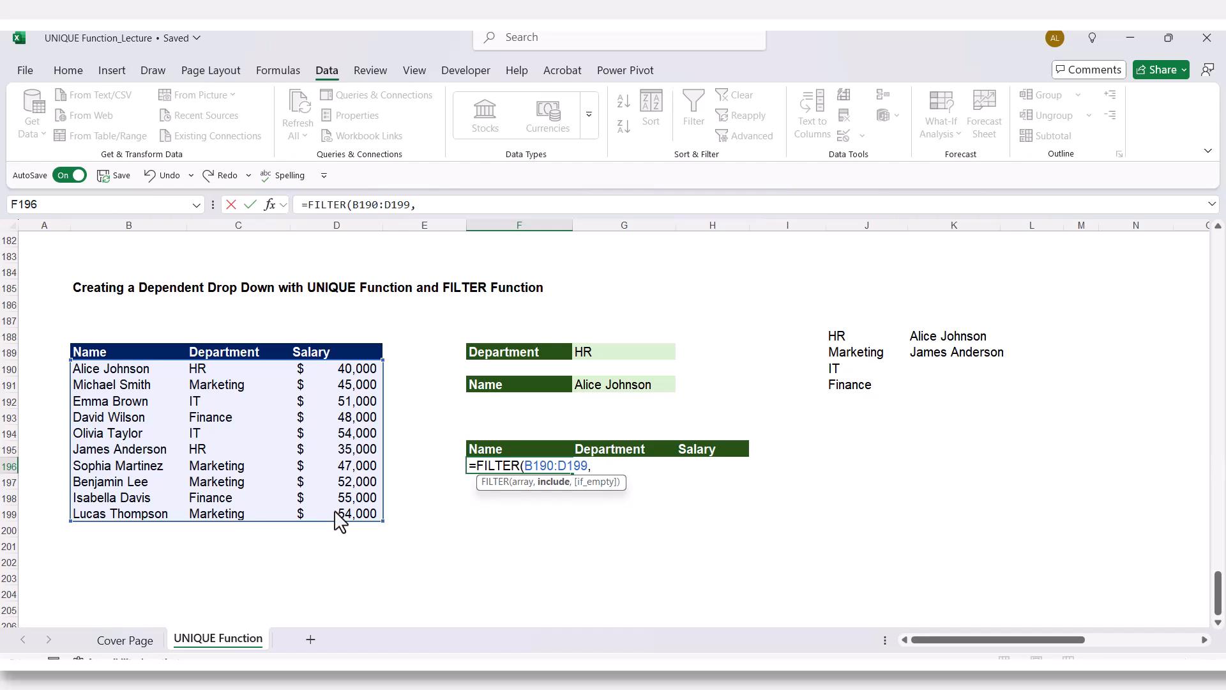
Step: Add the department condition (C190:C199=G189) as the first include criterion of the F196 formula
{"action": "type", "text": "("}
{"action": "left_click_drag", "start_coordinate": [221, 375], "coordinate": [228, 513]}
{"action": "type", "text": "="}
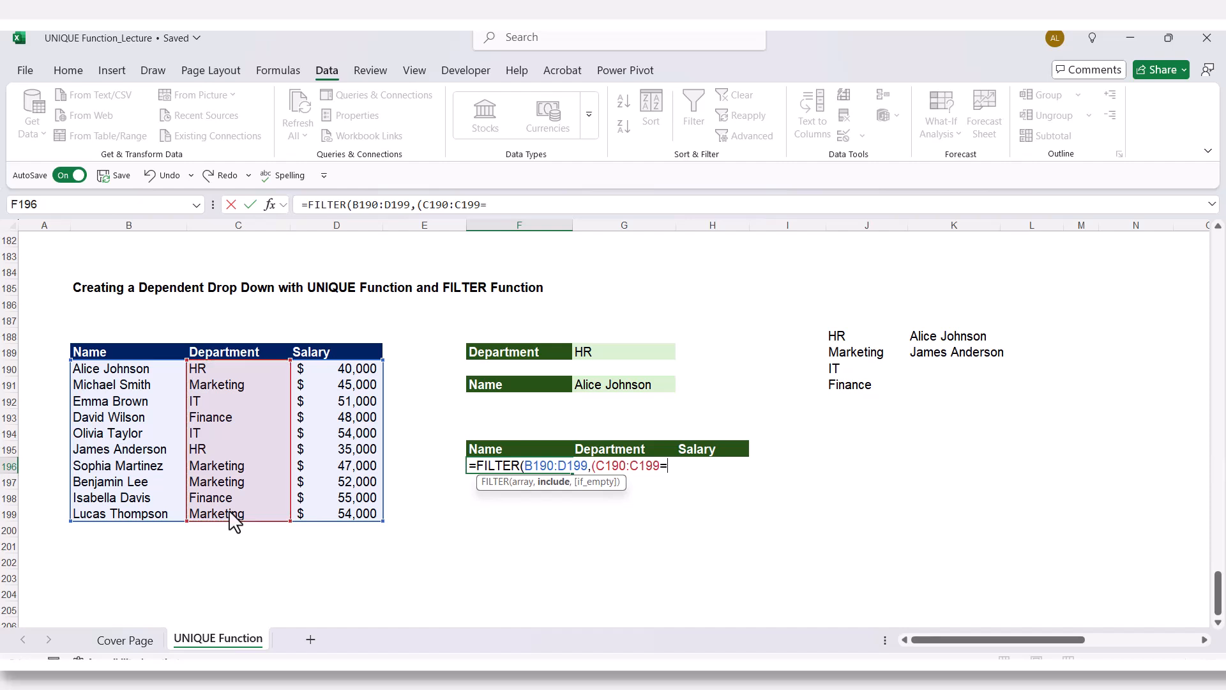
{"action": "left_click", "coordinate": [607, 358]}
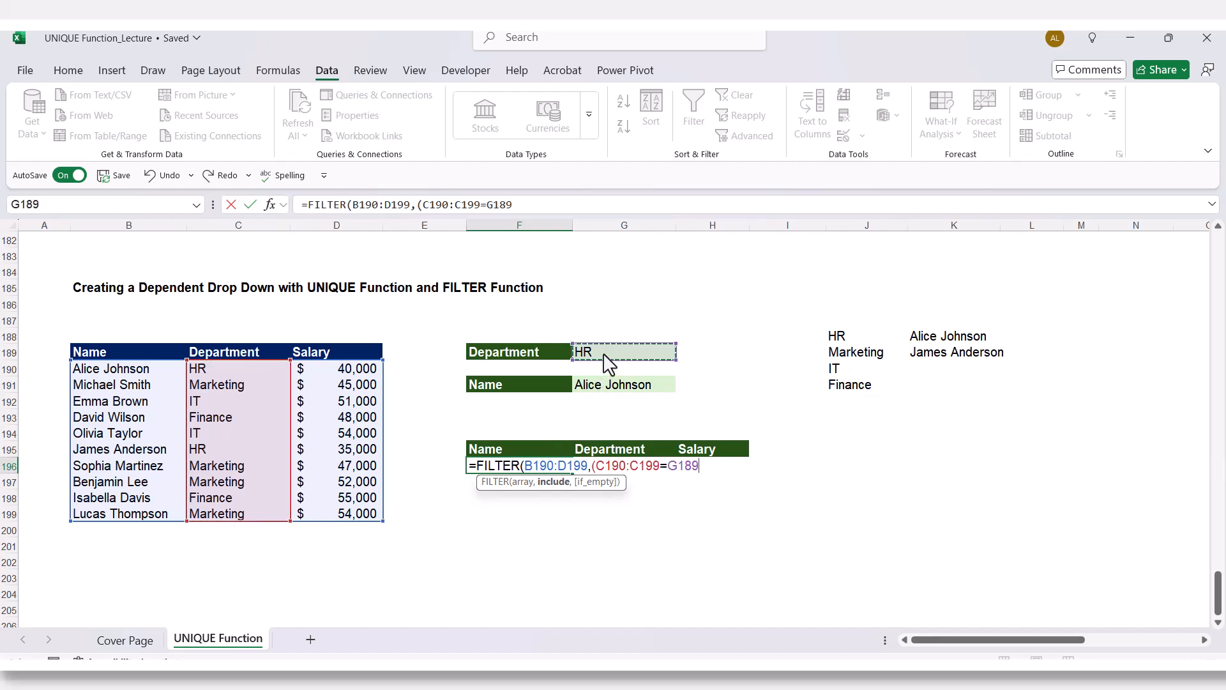
{"action": "type", "text": ")"}
Step: Multiply the department condition by a second include criterion, (B190:B199=G191), to match the selected name
{"action": "type", "text": "*("}
{"action": "left_click_drag", "start_coordinate": [121, 371], "coordinate": [118, 527]}
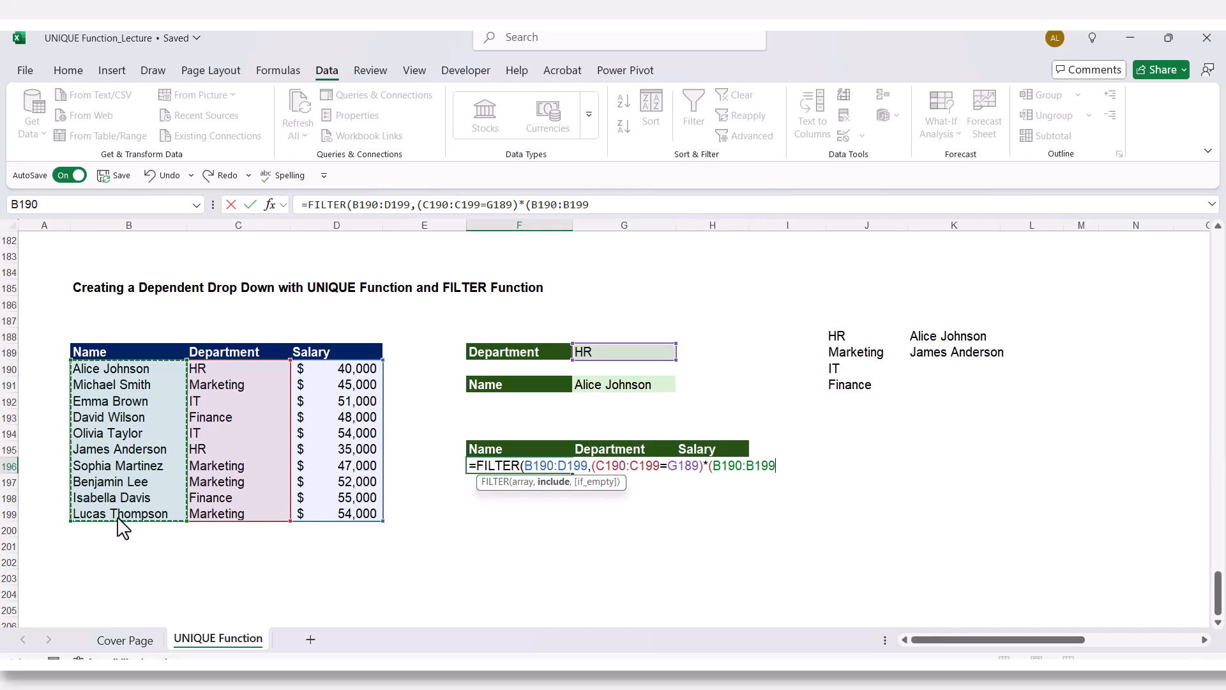
{"action": "type", "text": "-"}
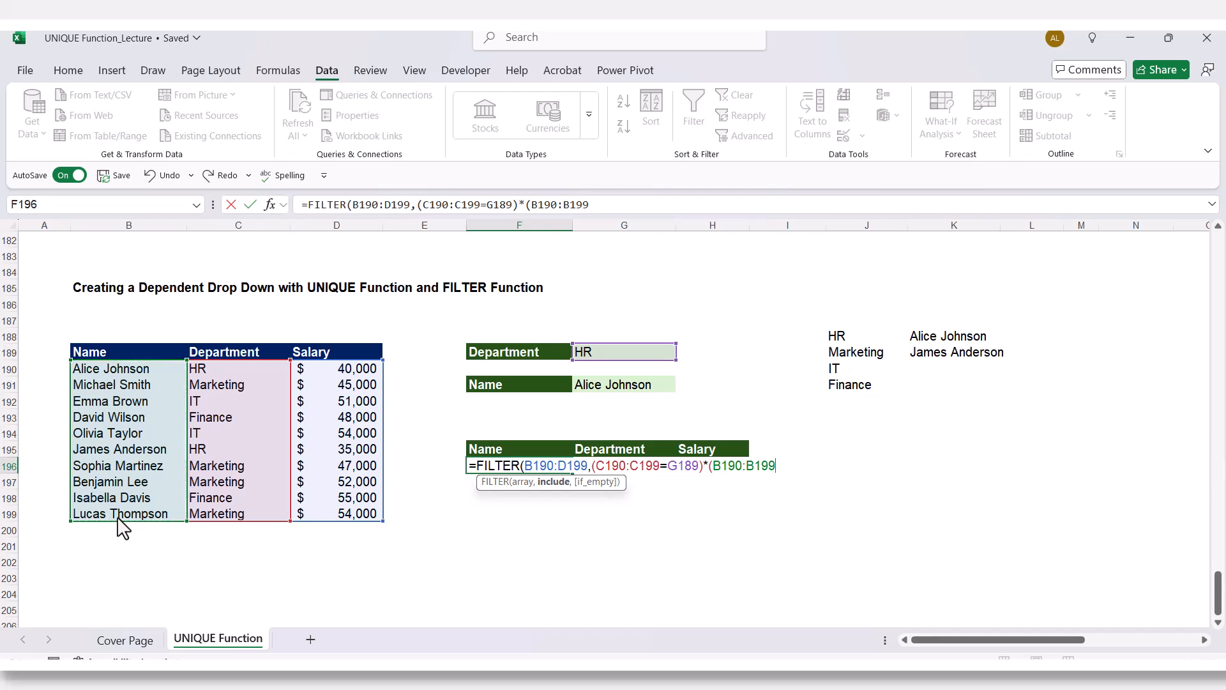
{"action": "type", "text": "="}
{"action": "left_click", "coordinate": [639, 398]}
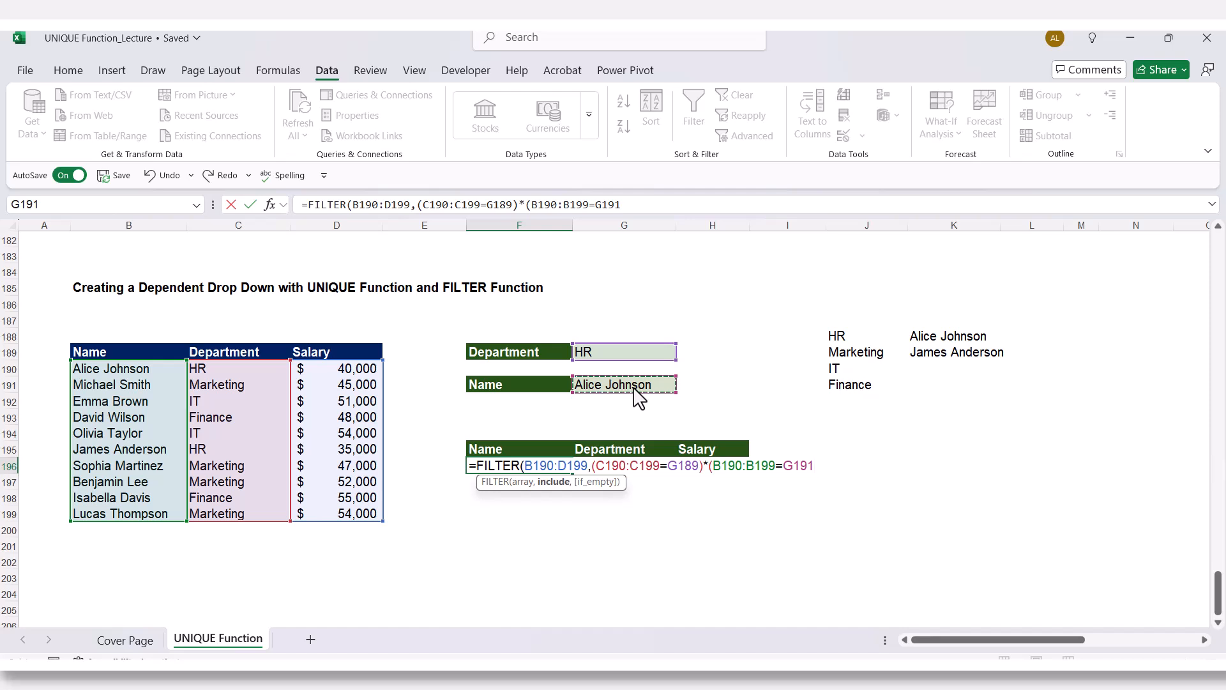
{"action": "type", "text": ")"}
Step: Set the if_empty argument to "No Record", close the FILTER formula in F196 and commit it
{"action": "type", "text": ",\"No R"}
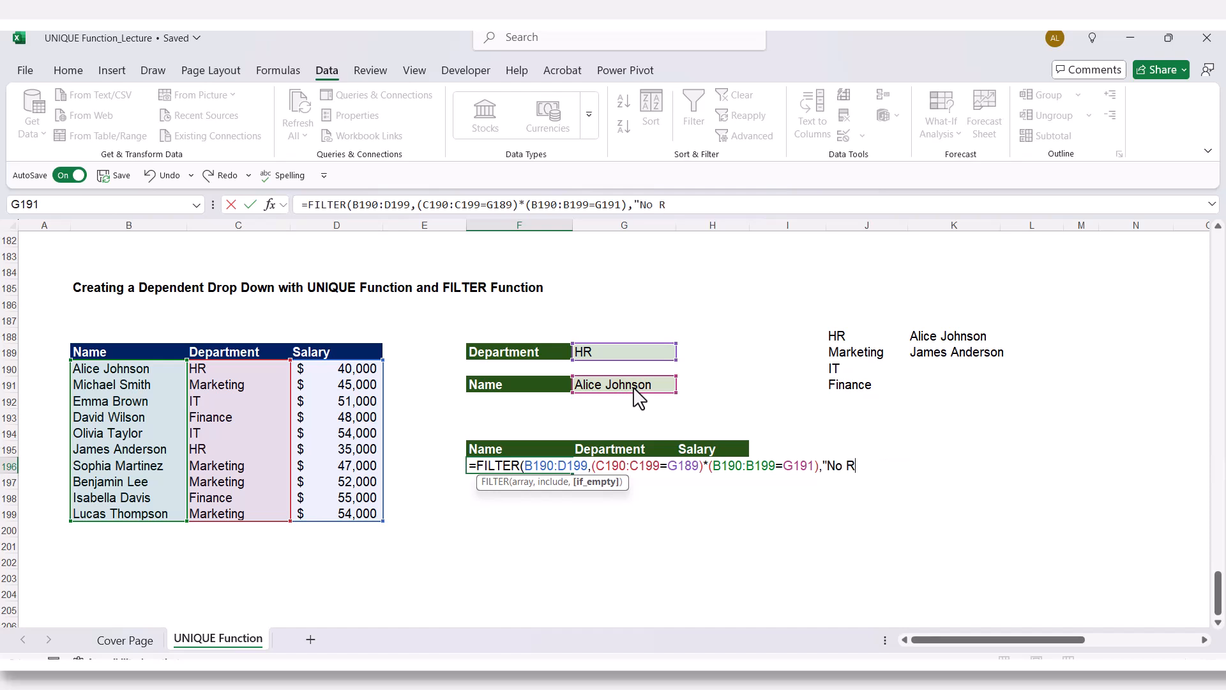
{"action": "type", "text": "ecord\")"}
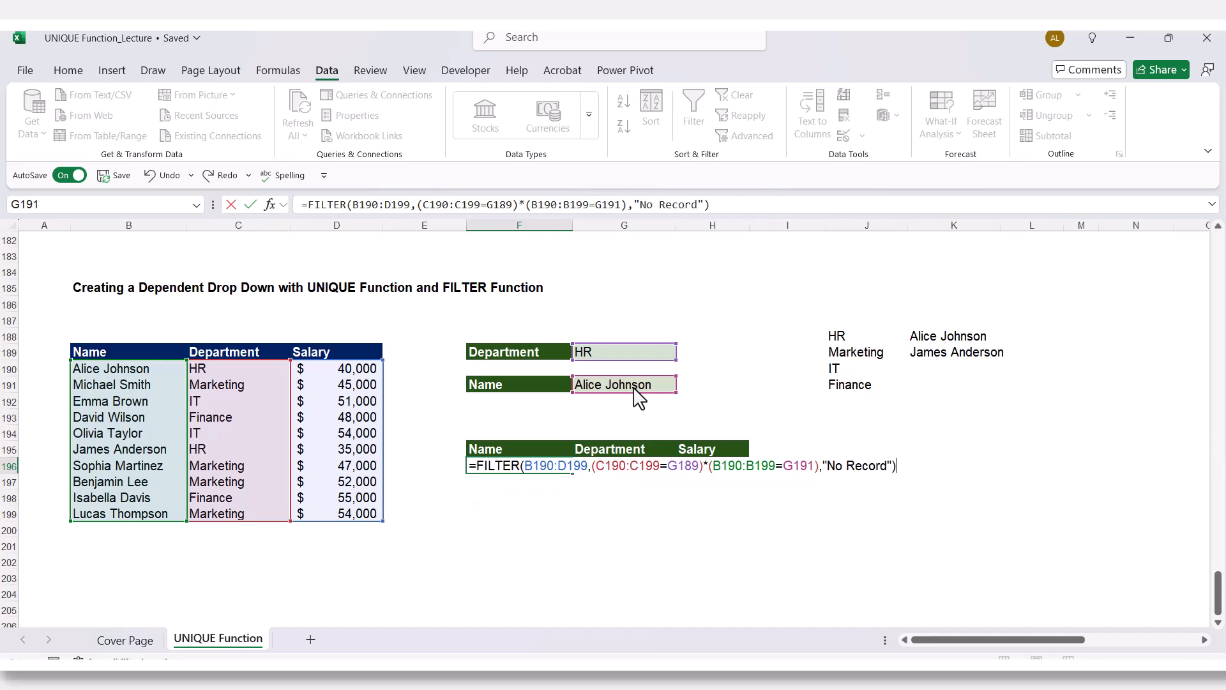
{"action": "key", "text": "Return"}
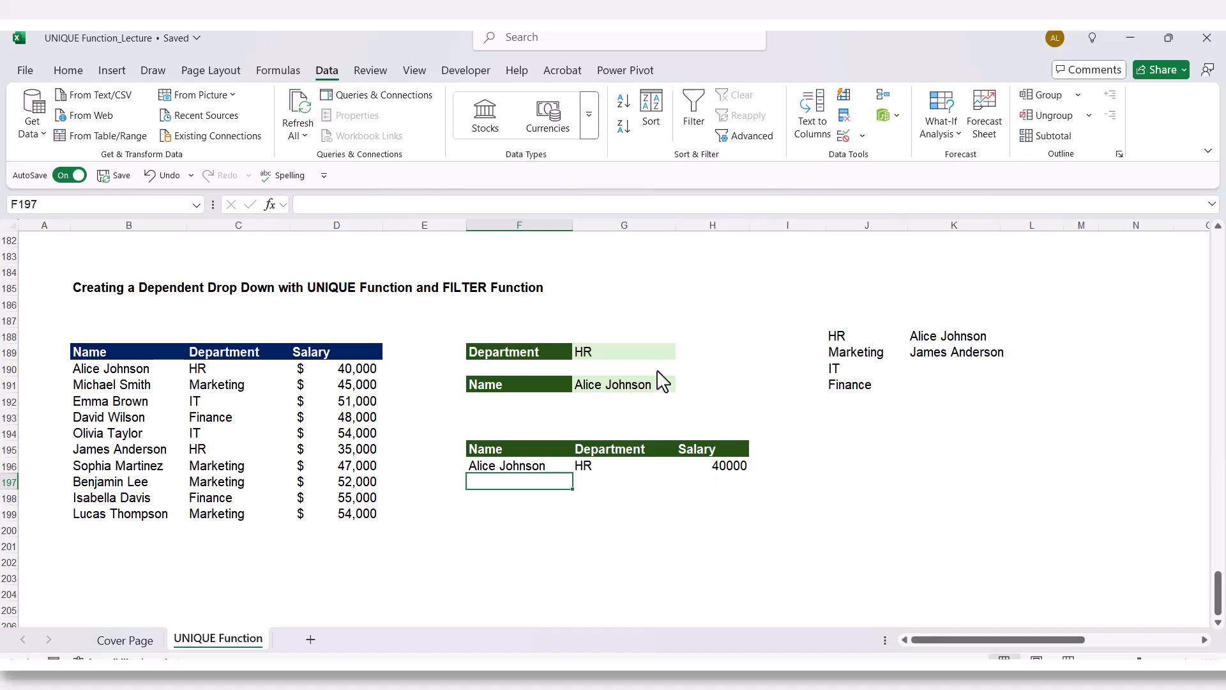
Step: Choose IT from the Department drop-down in G189 to test the lookup formula
{"action": "left_click", "coordinate": [643, 354]}
{"action": "left_click", "coordinate": [682, 352]}
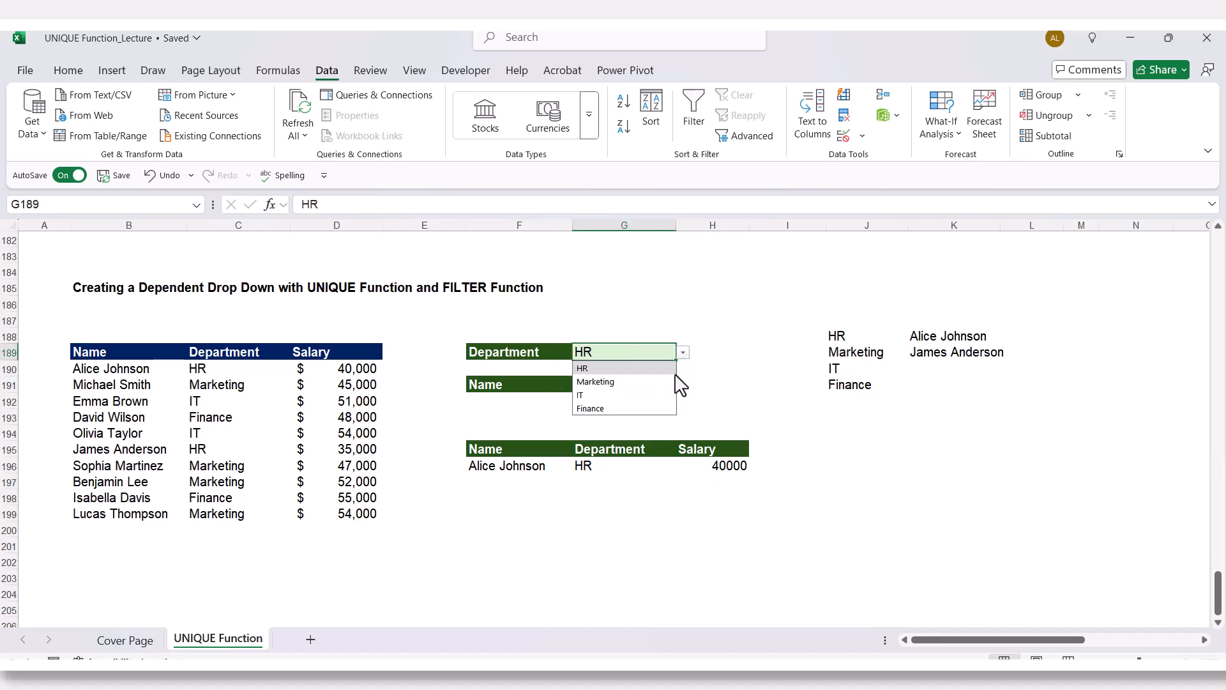
{"action": "left_click", "coordinate": [636, 395]}
Step: Select the first IT employee from the dependent Name drop-down in G191 and leave the cell
{"action": "left_click", "coordinate": [662, 389]}
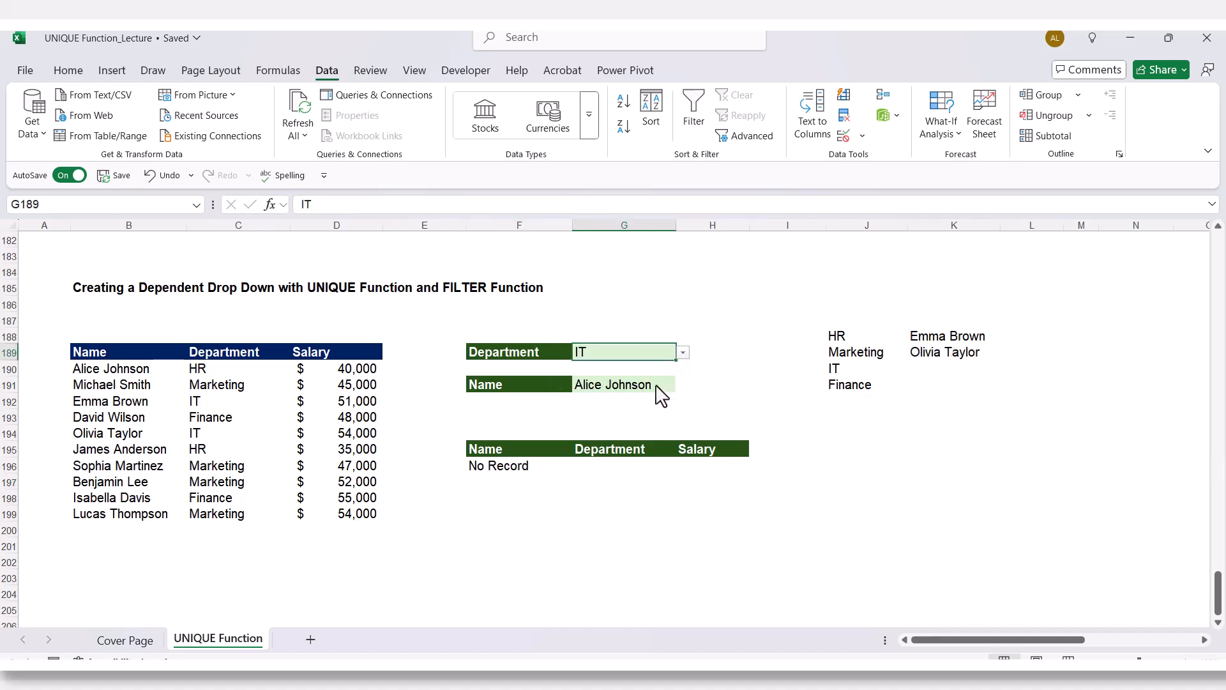
{"action": "left_click", "coordinate": [688, 398]}
{"action": "left_click", "coordinate": [662, 399]}
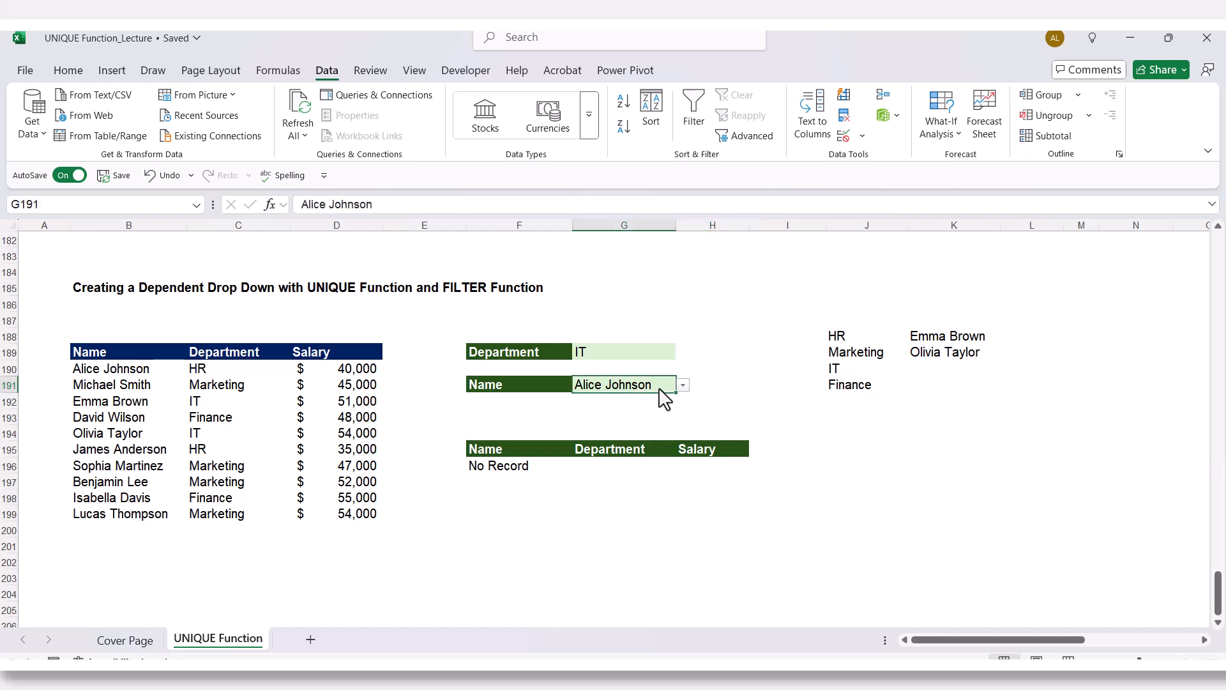
{"action": "left_click", "coordinate": [681, 387]}
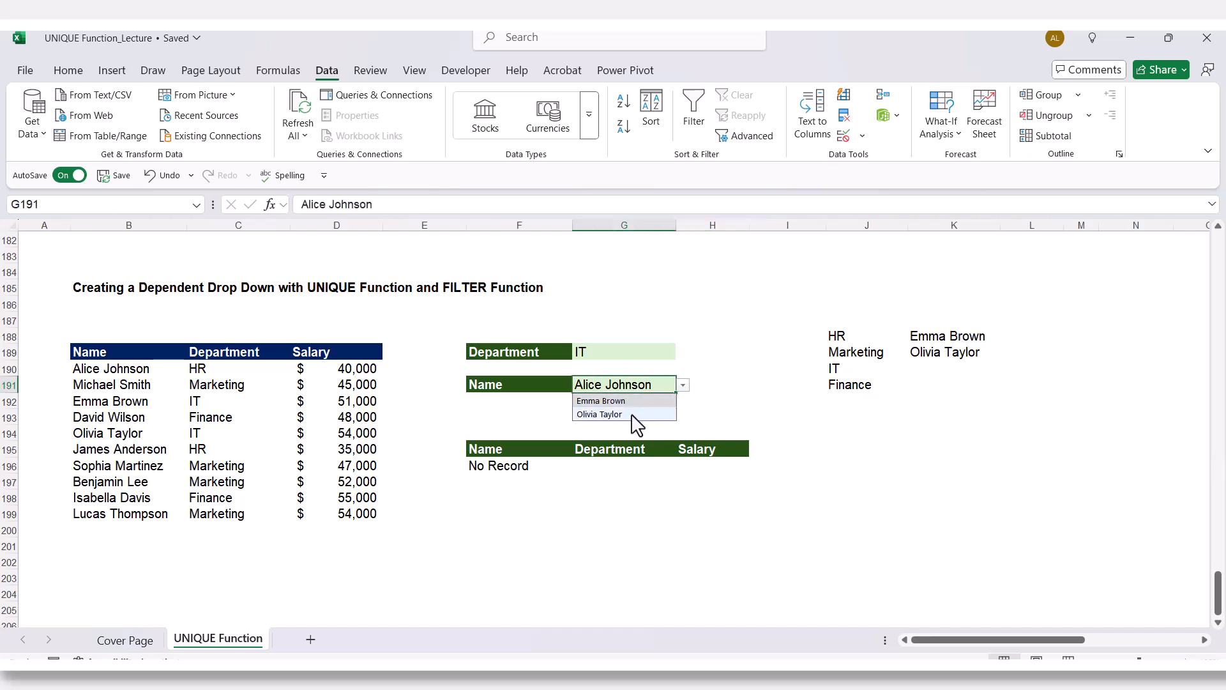
{"action": "left_click", "coordinate": [634, 401]}
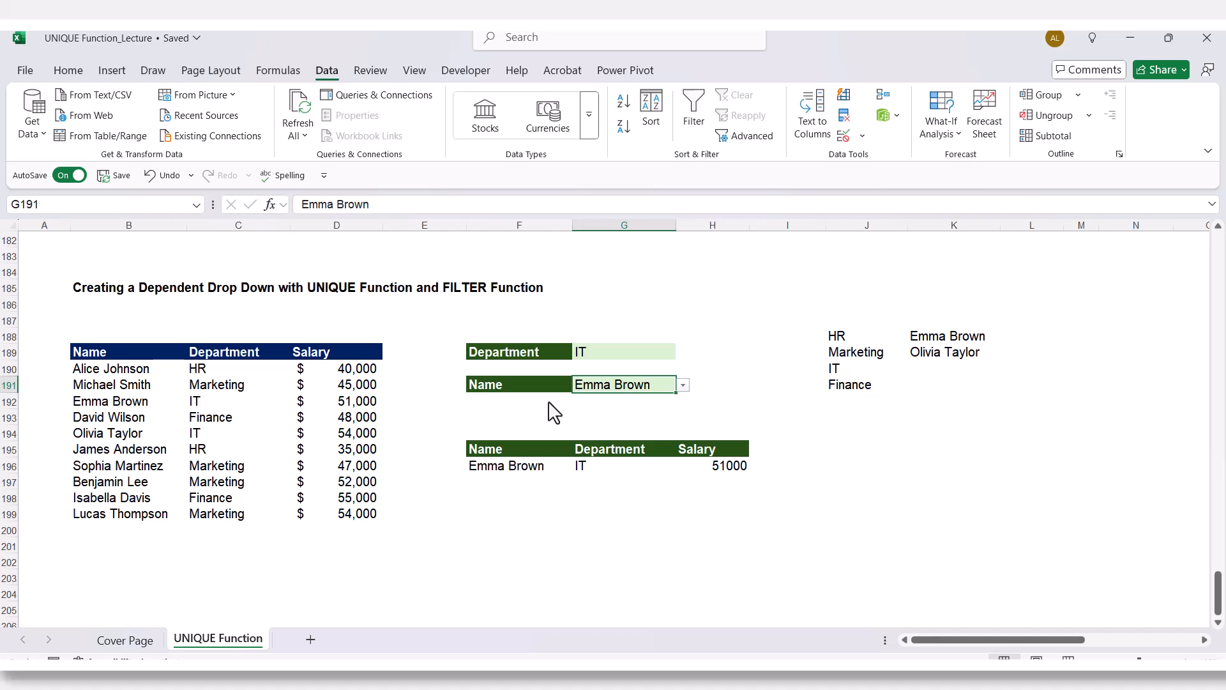
{"action": "left_click", "coordinate": [878, 497]}
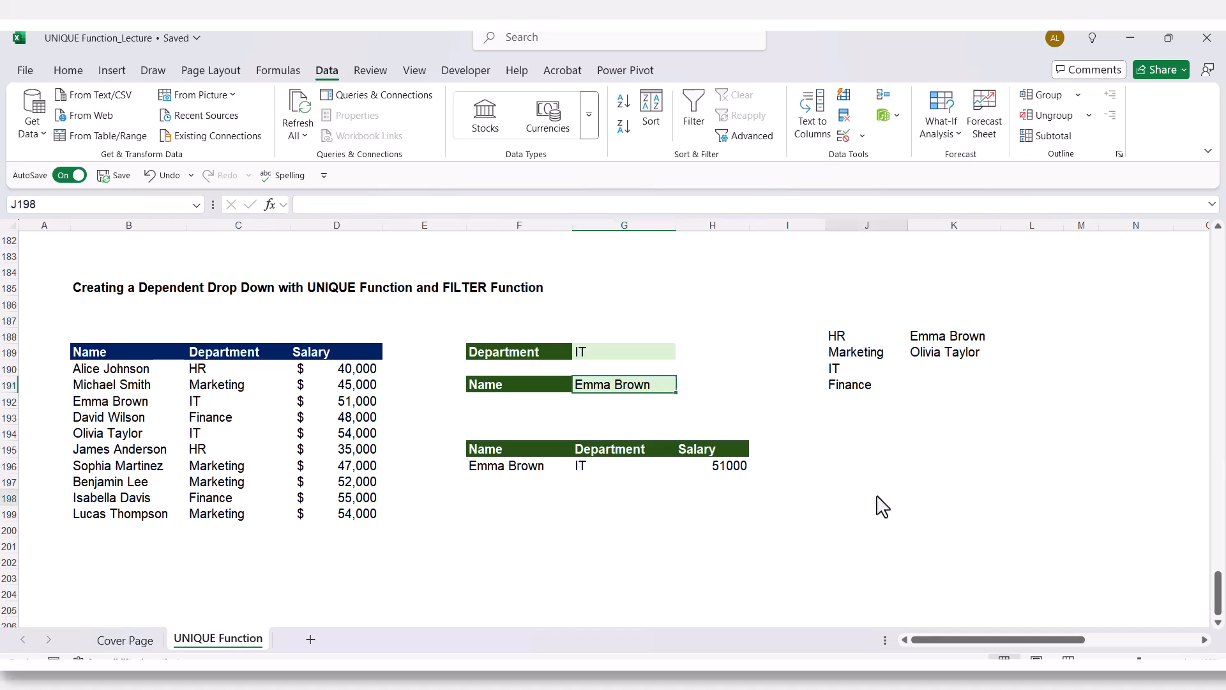